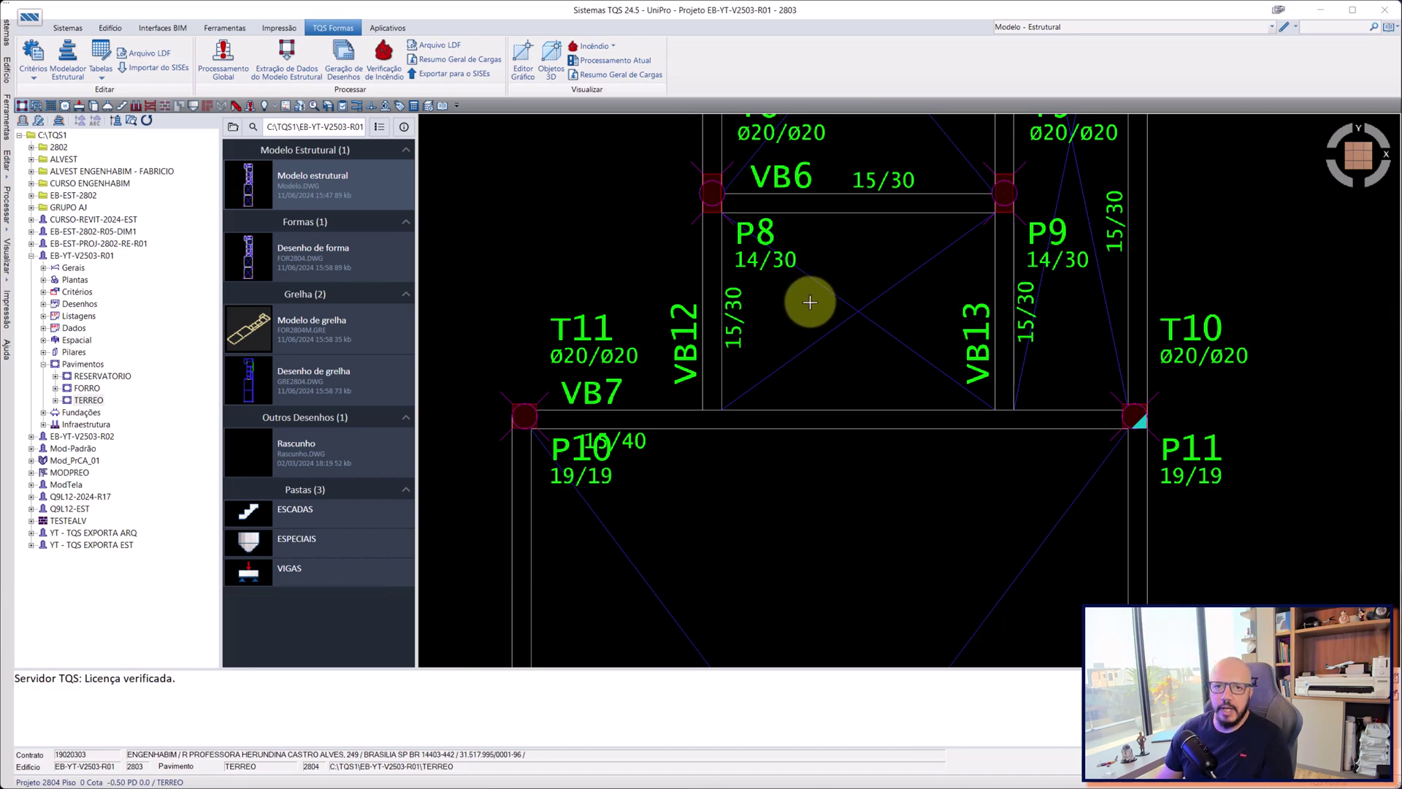
middle_click_drag(808, 300, 810, 295)
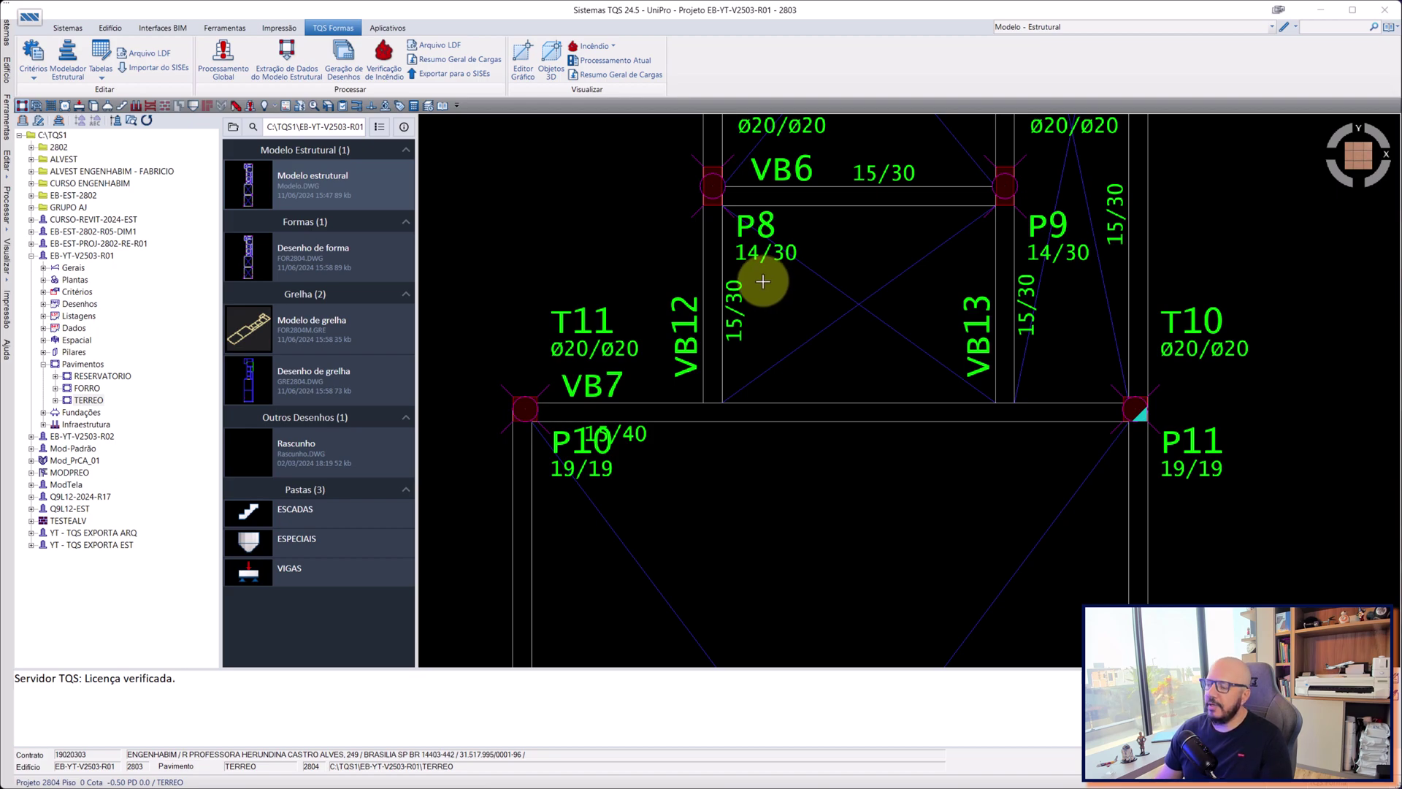
middle_click_drag(764, 296, 757, 272)
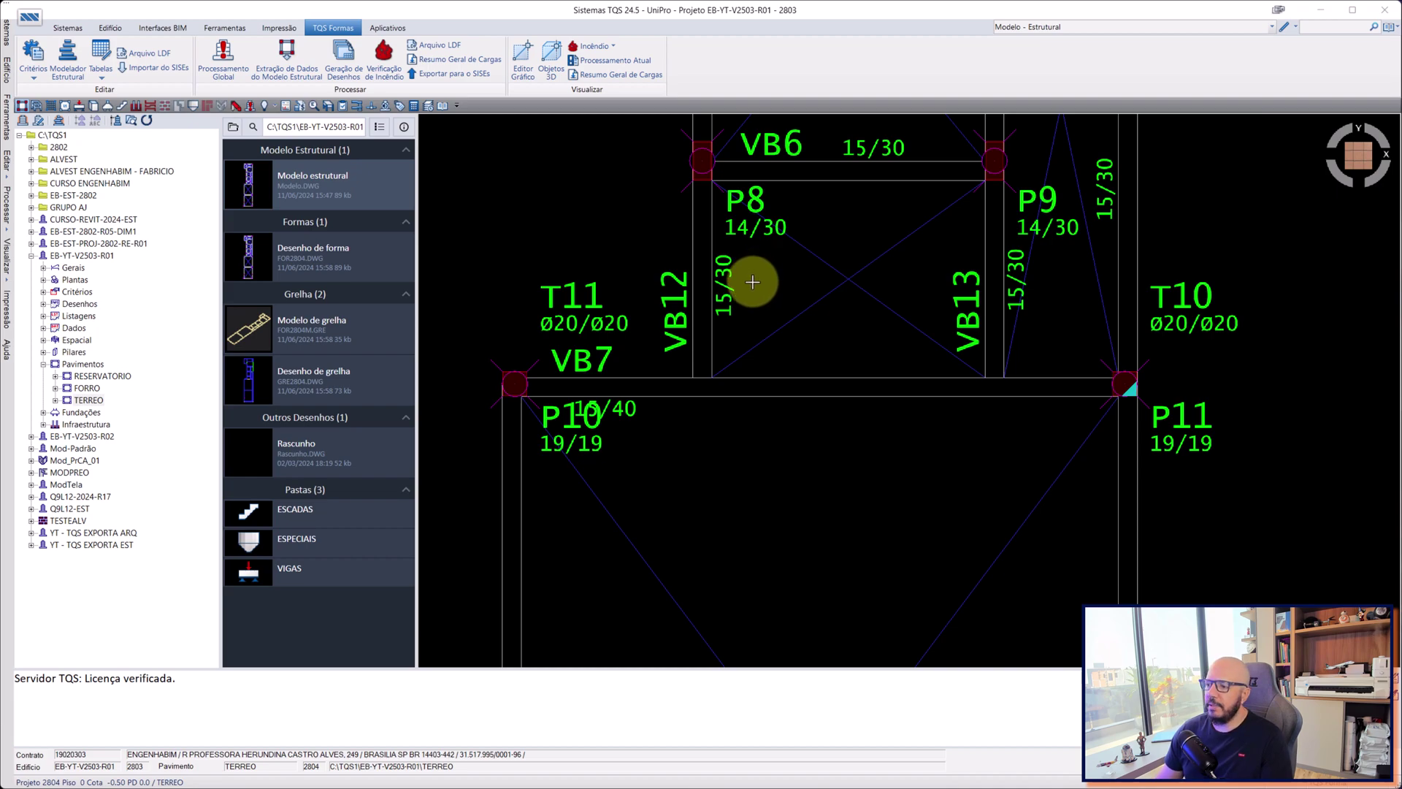
scroll(757, 283, "down", 5)
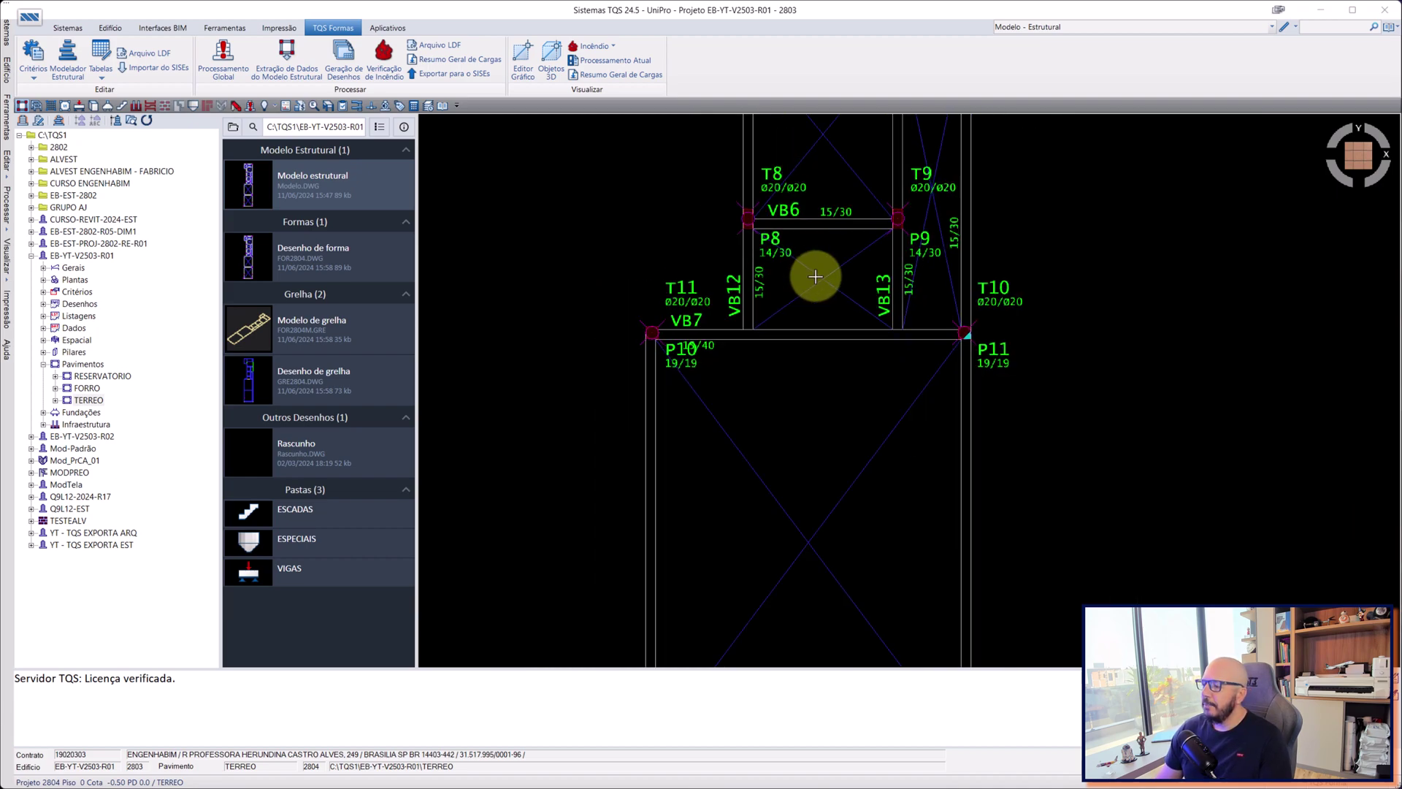
scroll(807, 452, "up", 5)
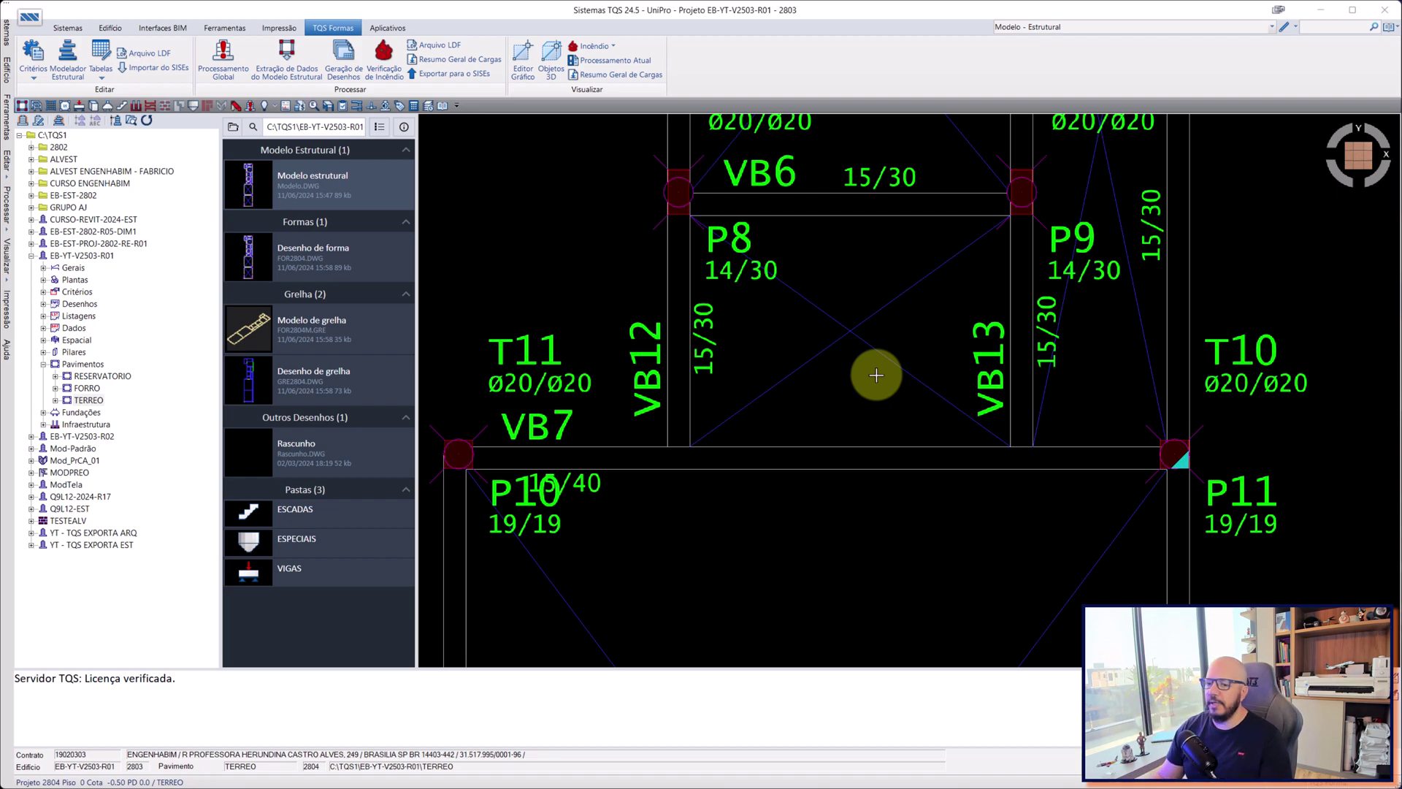
- Select the TERREO floor of building EB-YT-V2503-R01 in the project tree
left_click(86, 388)
left_click(87, 400)
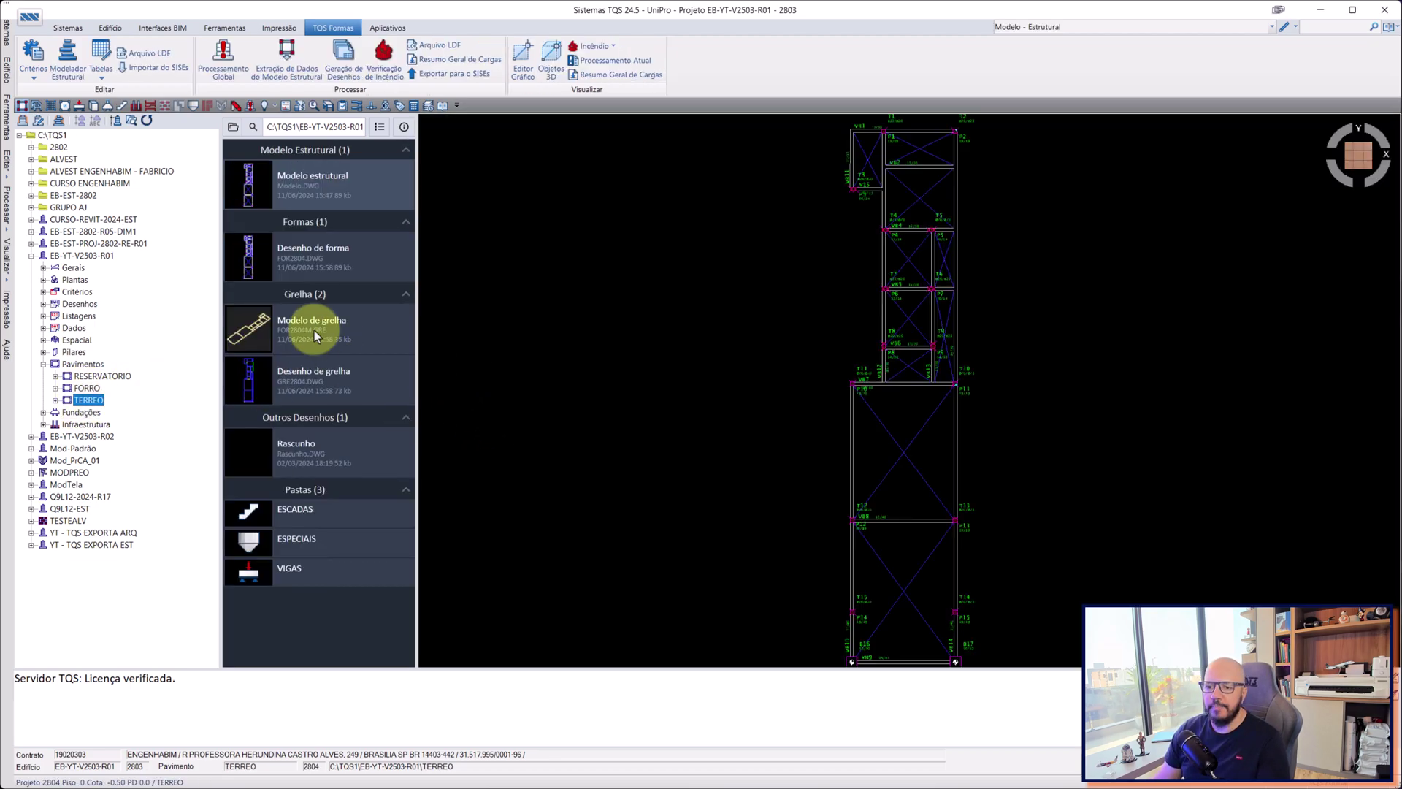
left_click(83, 364)
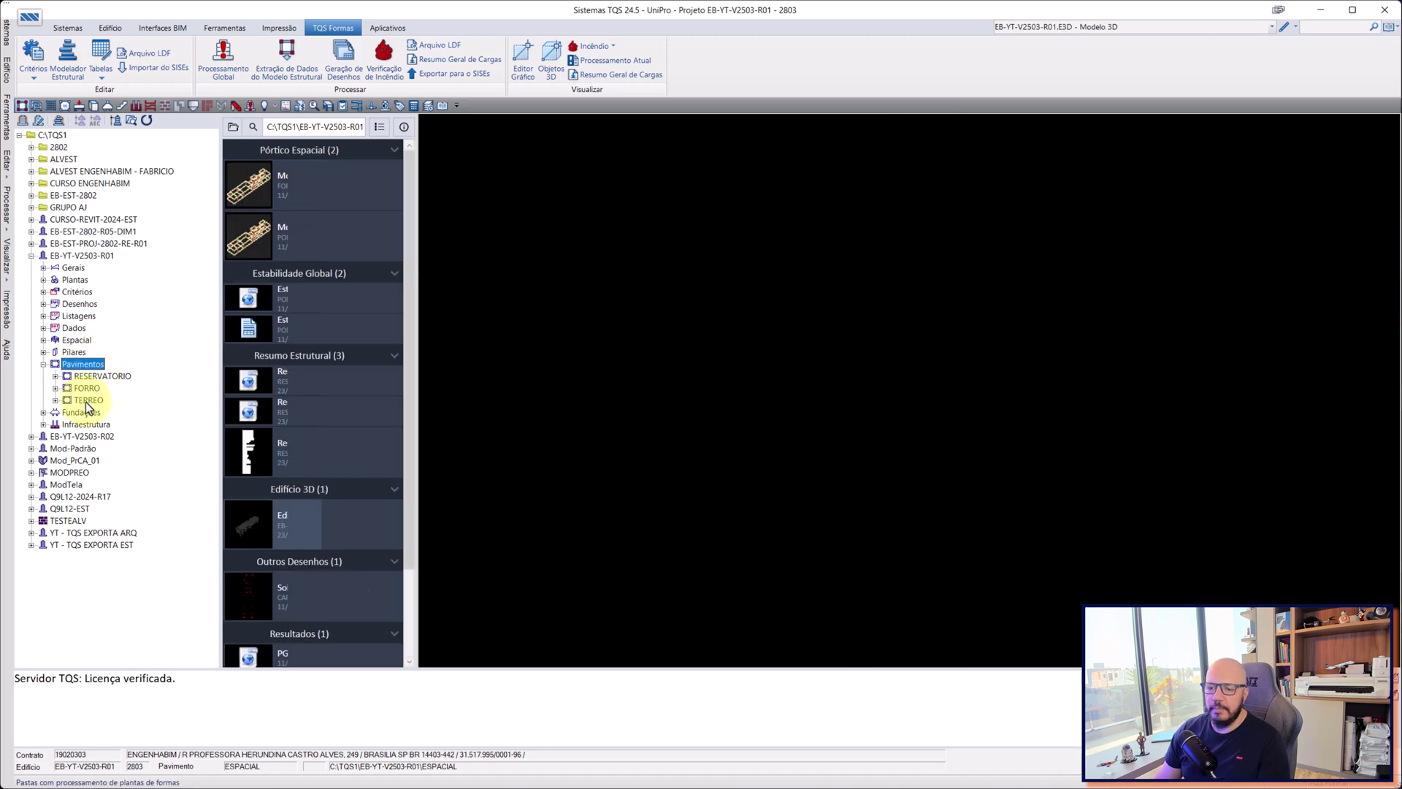
left_click(87, 400)
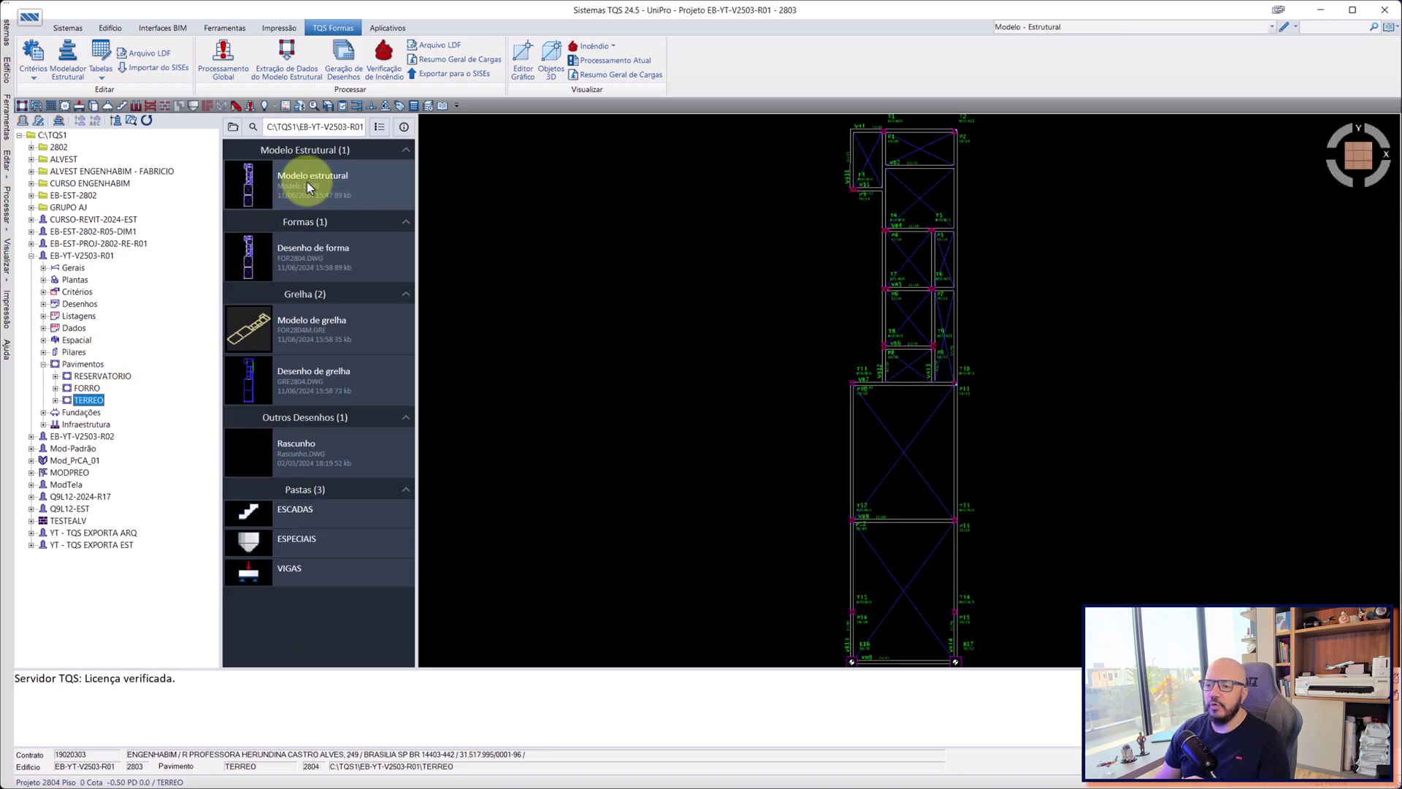
- Compare the previews of the TERREO floor's structural model and formwork drawing, examining the area around beams VB5 and VB6
left_click(313, 251)
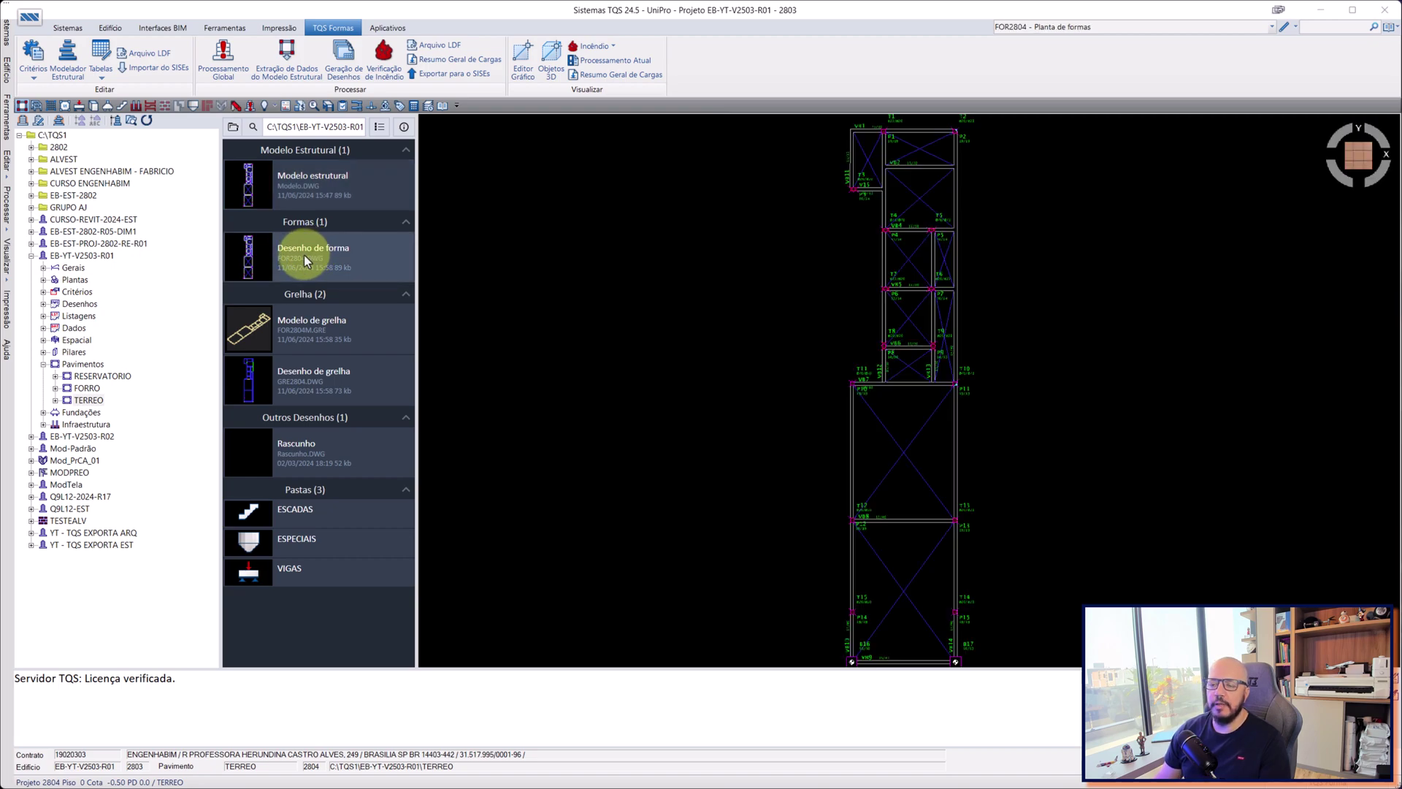
left_click(361, 187)
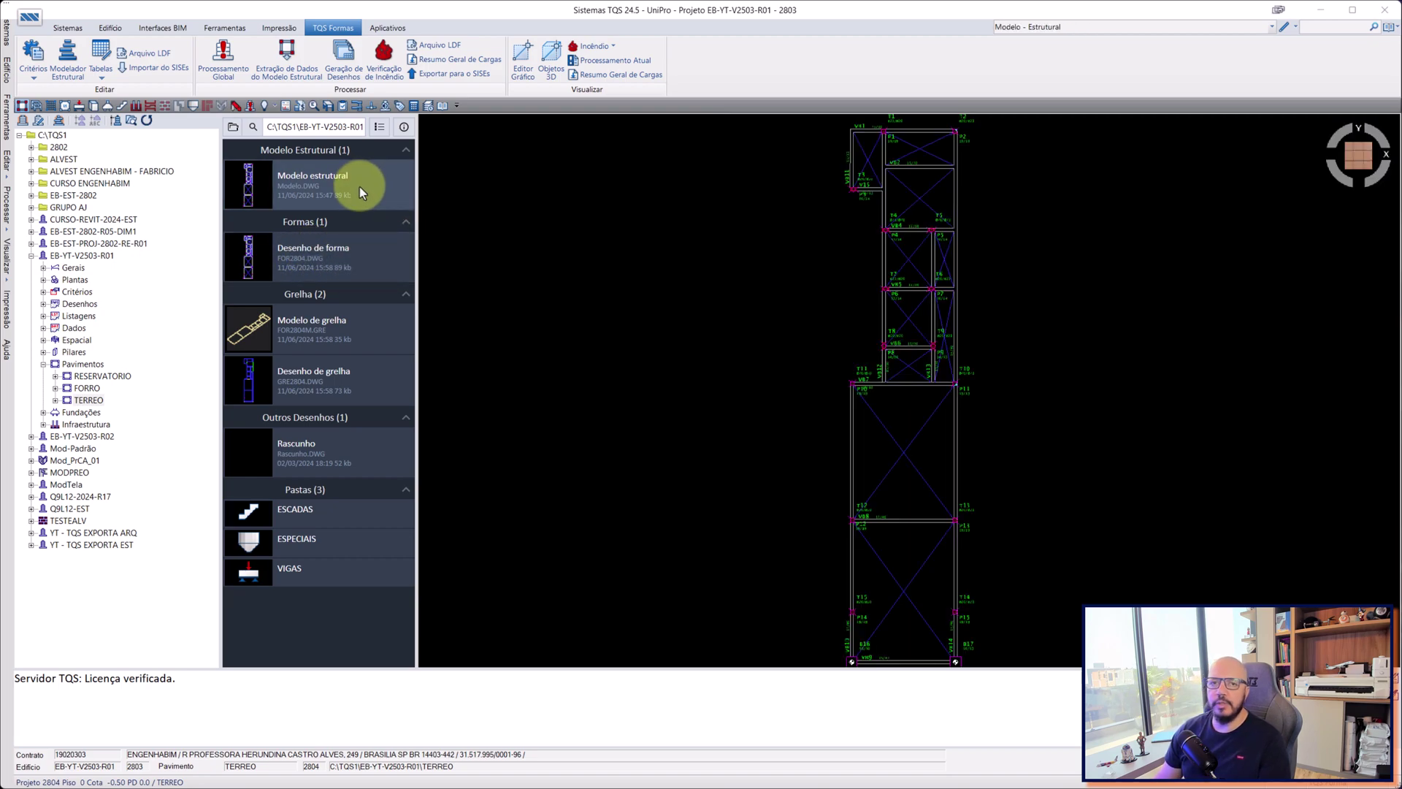
left_click(304, 241)
scroll(1130, 303, "up", 2)
mouse_move(1129, 304)
middle_mouse_down()
mouse_move(820, 322)
mouse_move(789, 302)
middle_mouse_up()
scroll(847, 275, "down", 1)
middle_click_drag(819, 456, 798, 267)
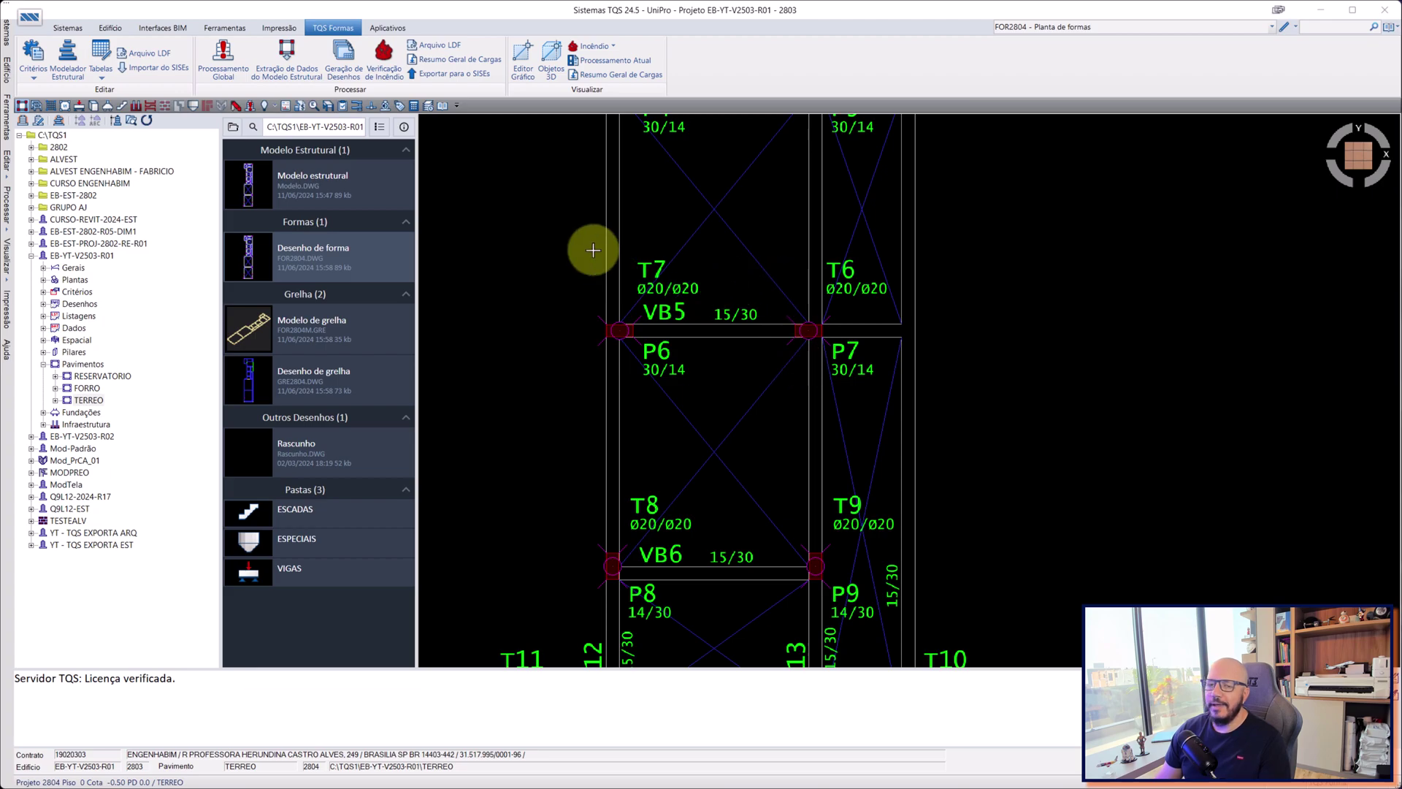
- Open the TERREO formwork drawing in the graphic editor, look through its foundation, dimension, block and drawing tools, and close it
left_click(1285, 27)
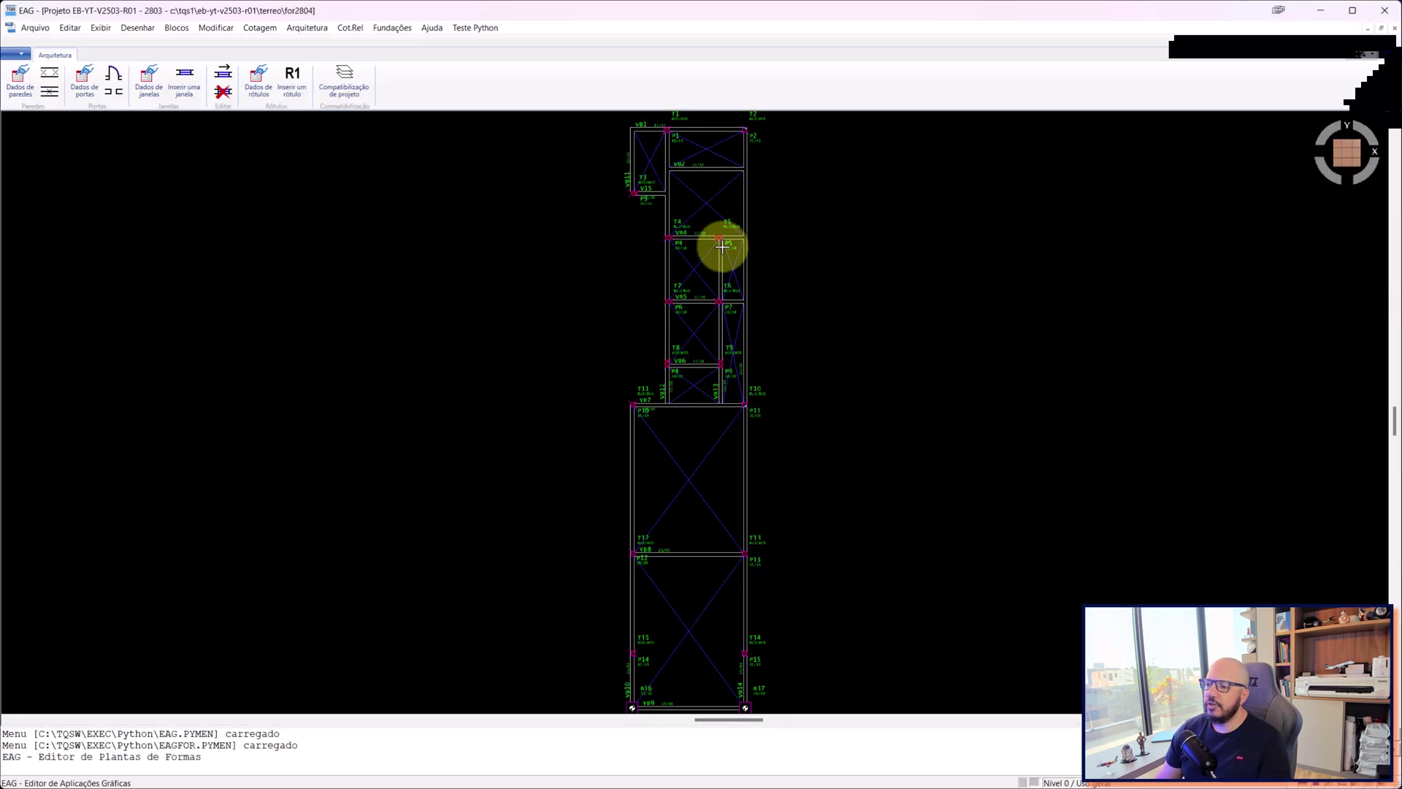
scroll(663, 392, "up", 2)
left_click(219, 56)
left_click(274, 57)
left_click(329, 57)
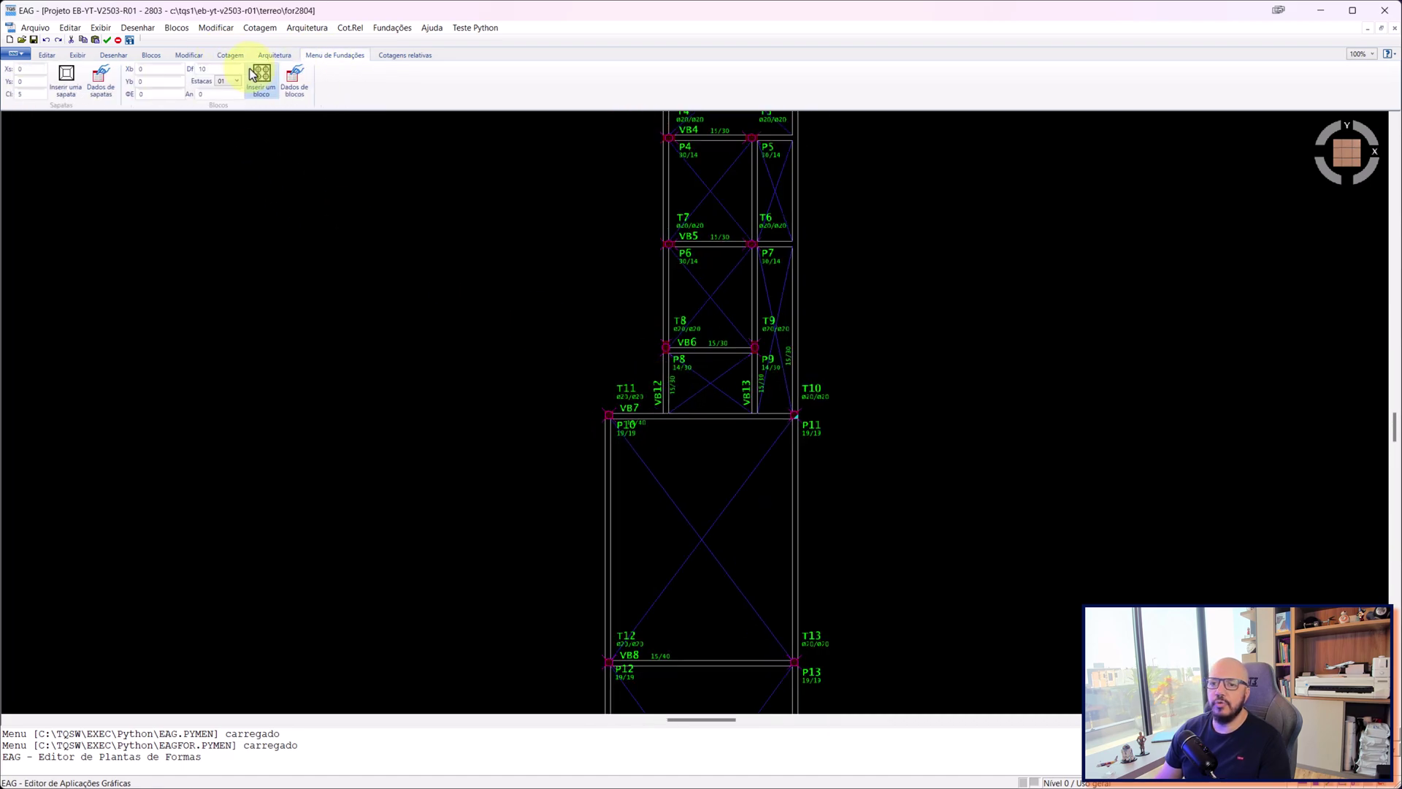
left_click(228, 56)
left_click(151, 56)
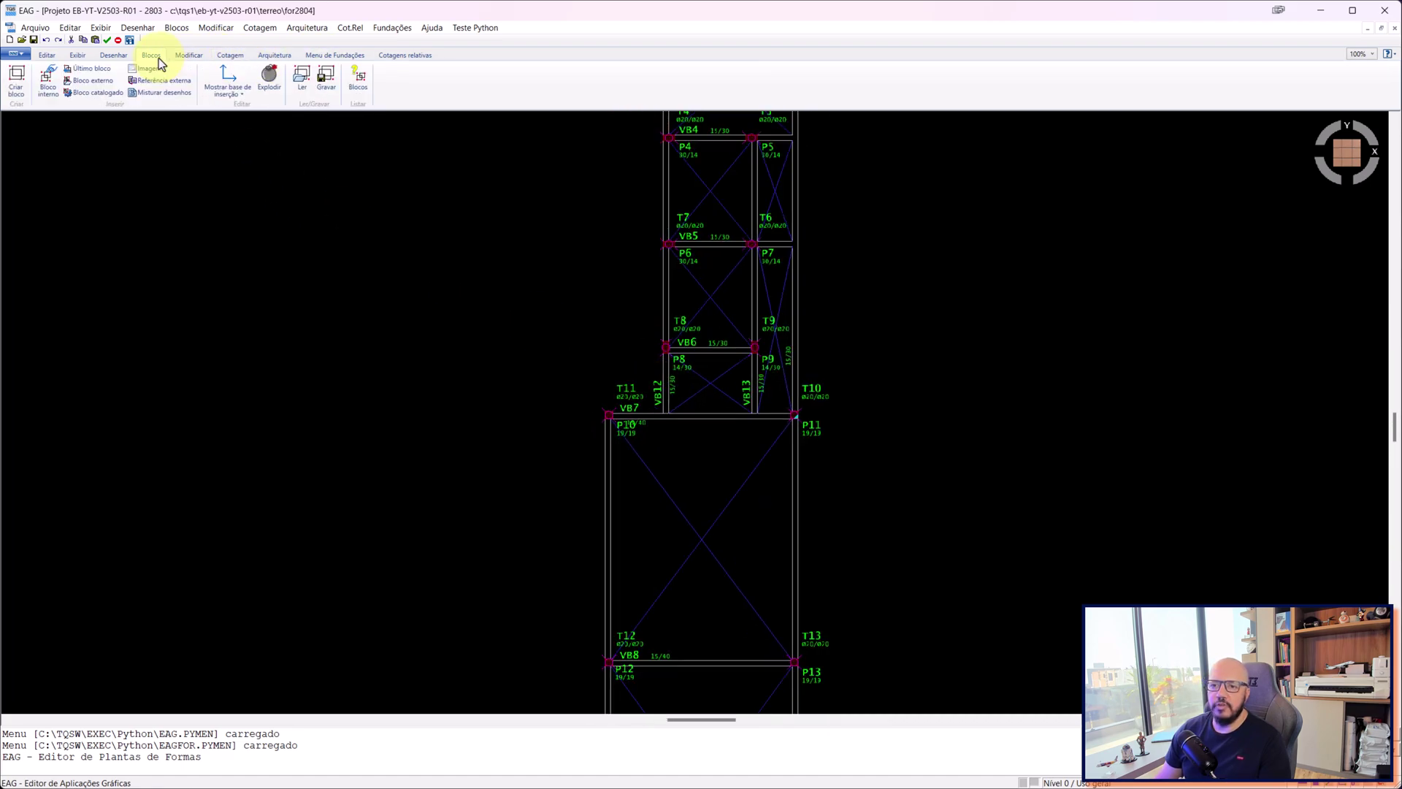
left_click(114, 56)
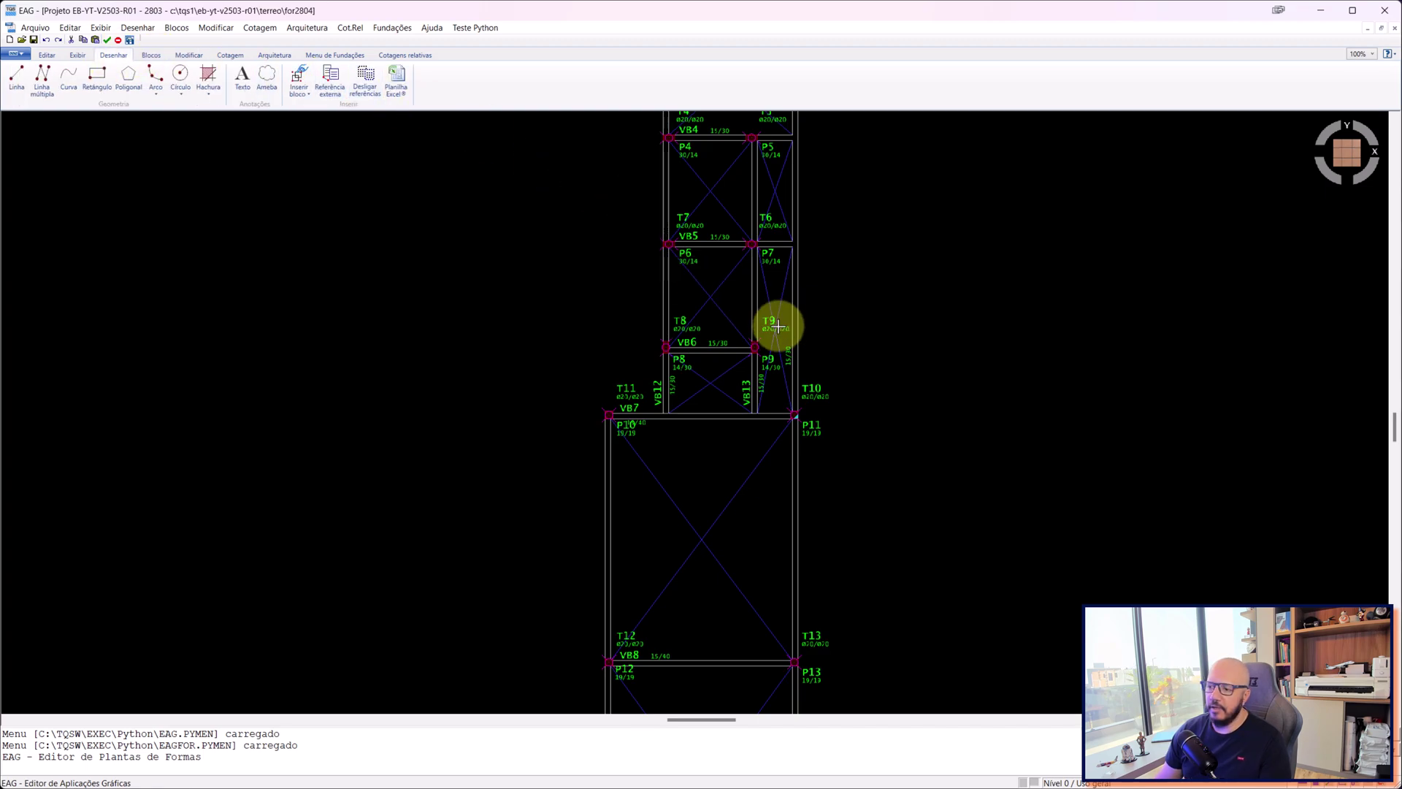
scroll(777, 323, "up", 2)
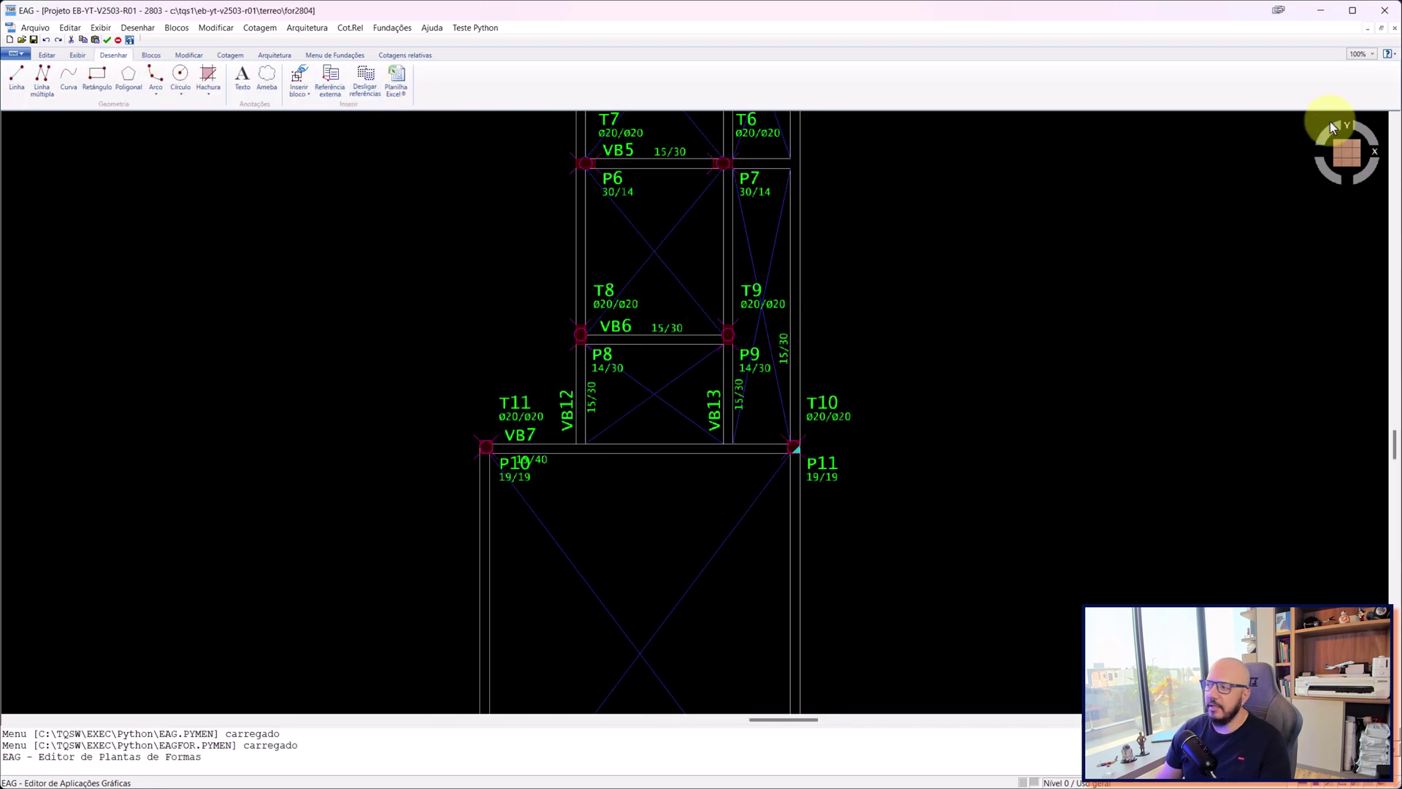
left_click(1380, 17)
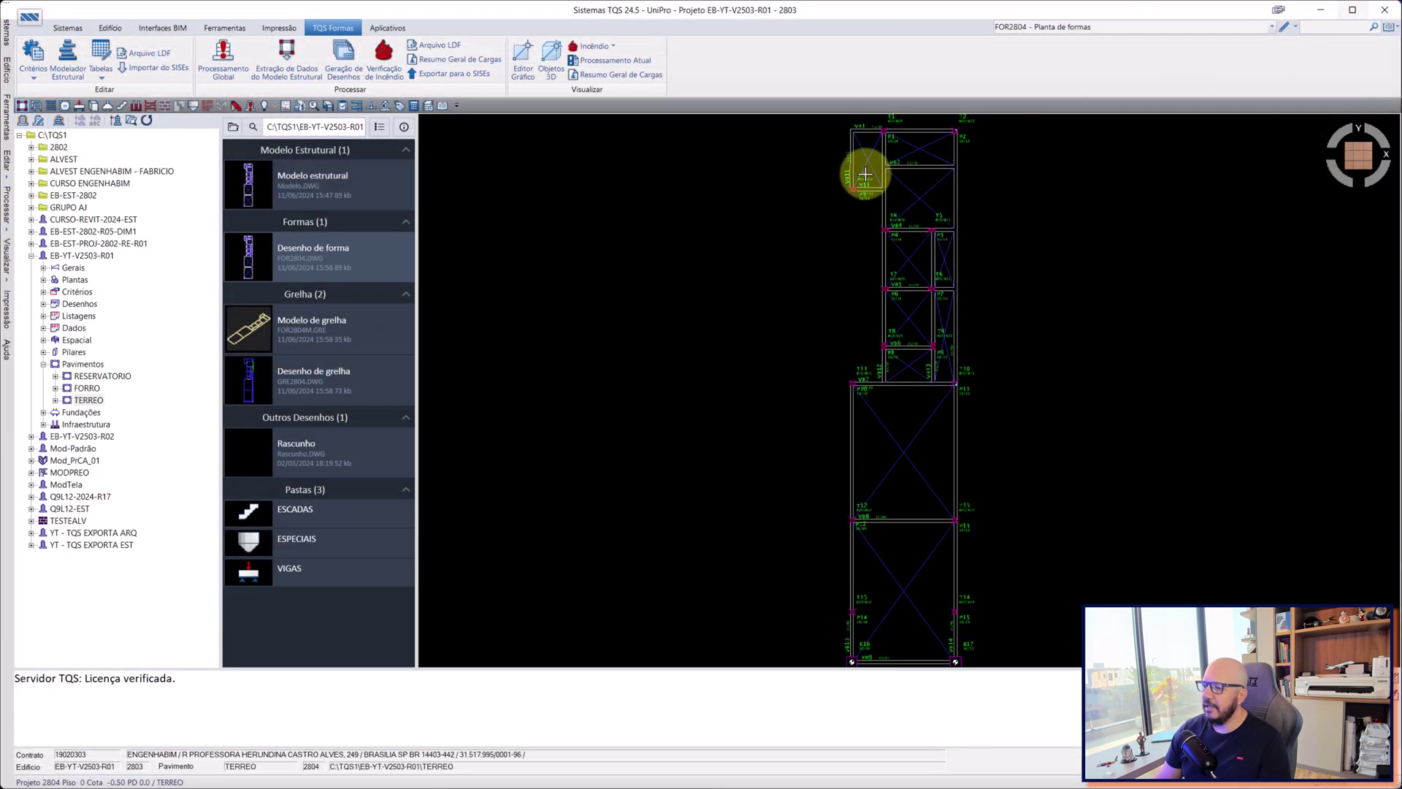
- Try to open the TERREO floor's structural model for editing
middle_click_drag(970, 241, 909, 322)
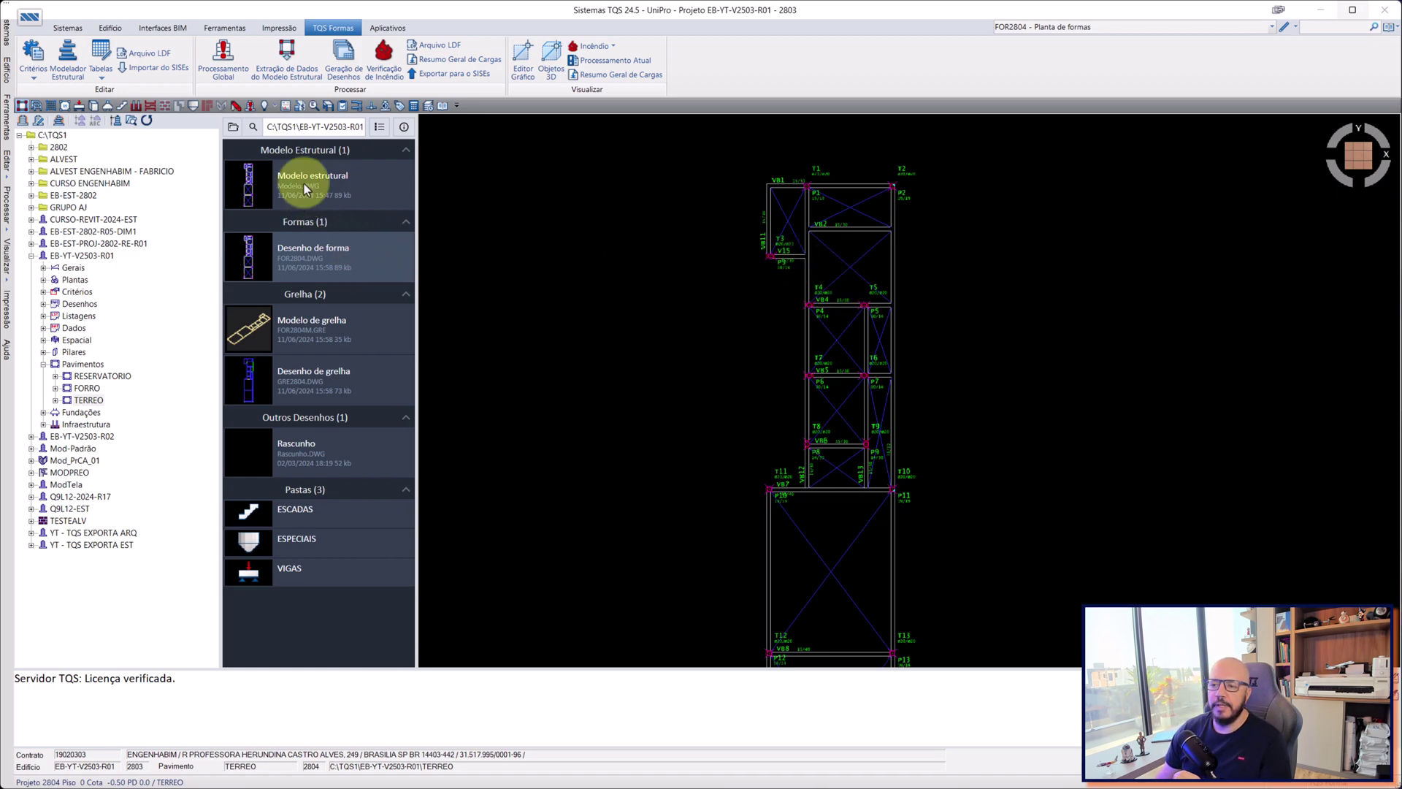
double_click(285, 187)
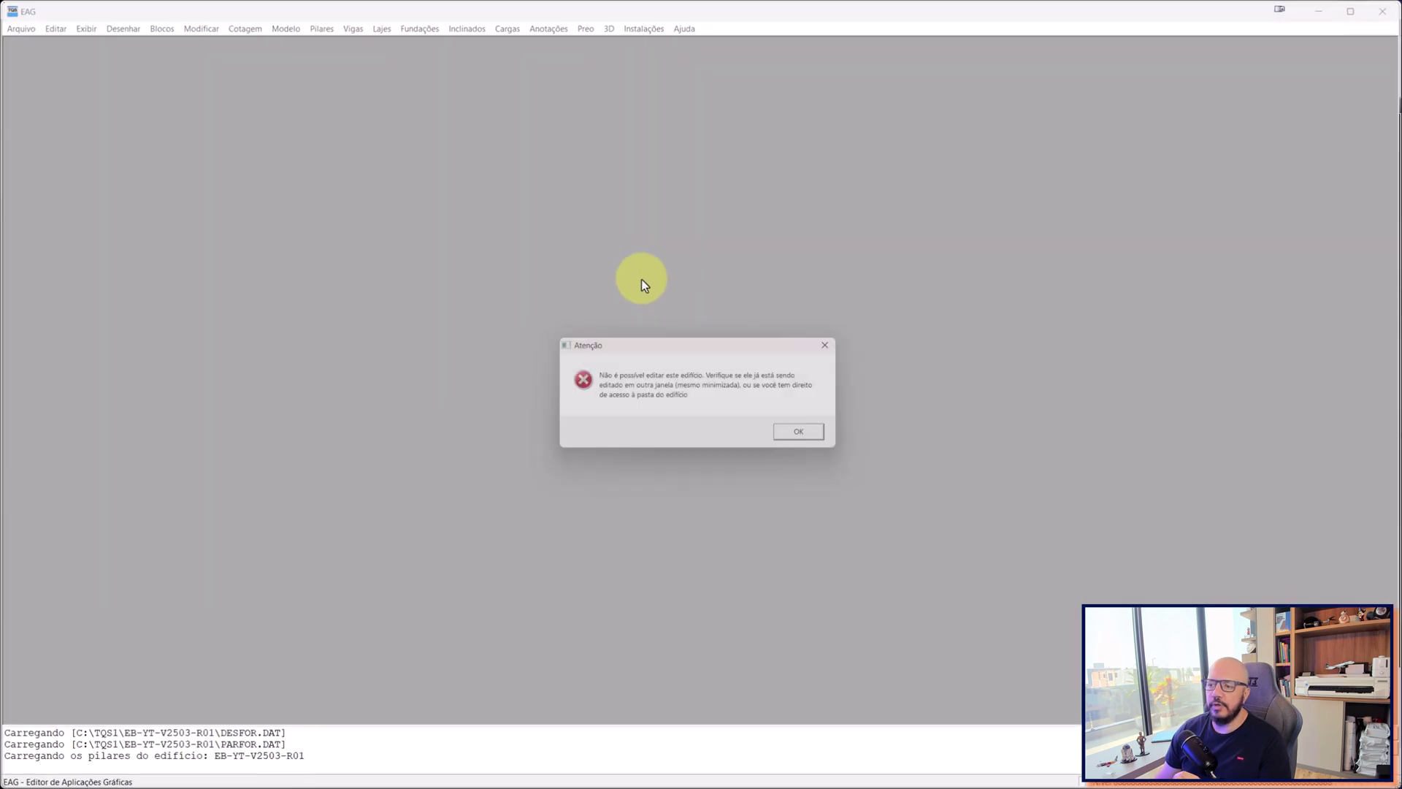
left_click(812, 436)
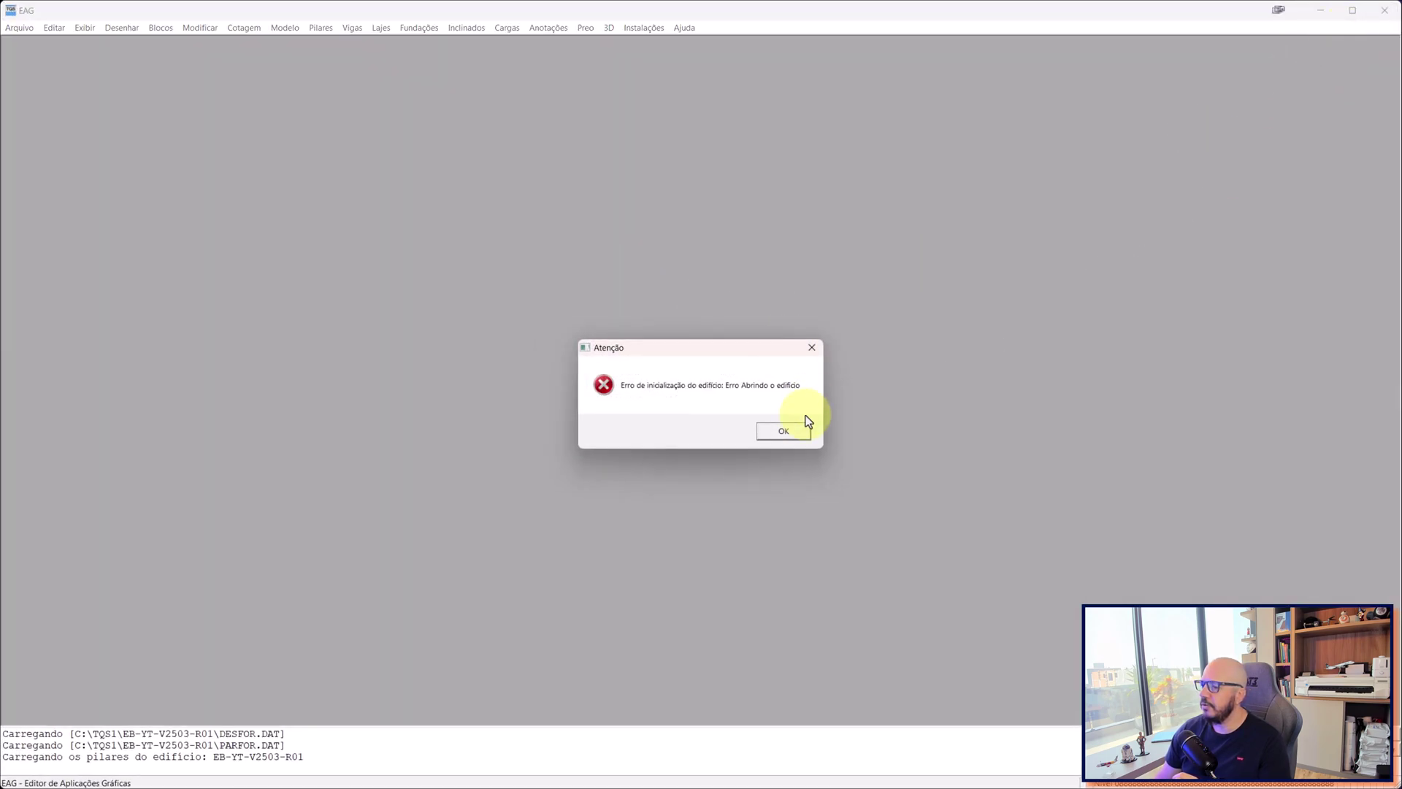
left_click(790, 430)
left_click(752, 433)
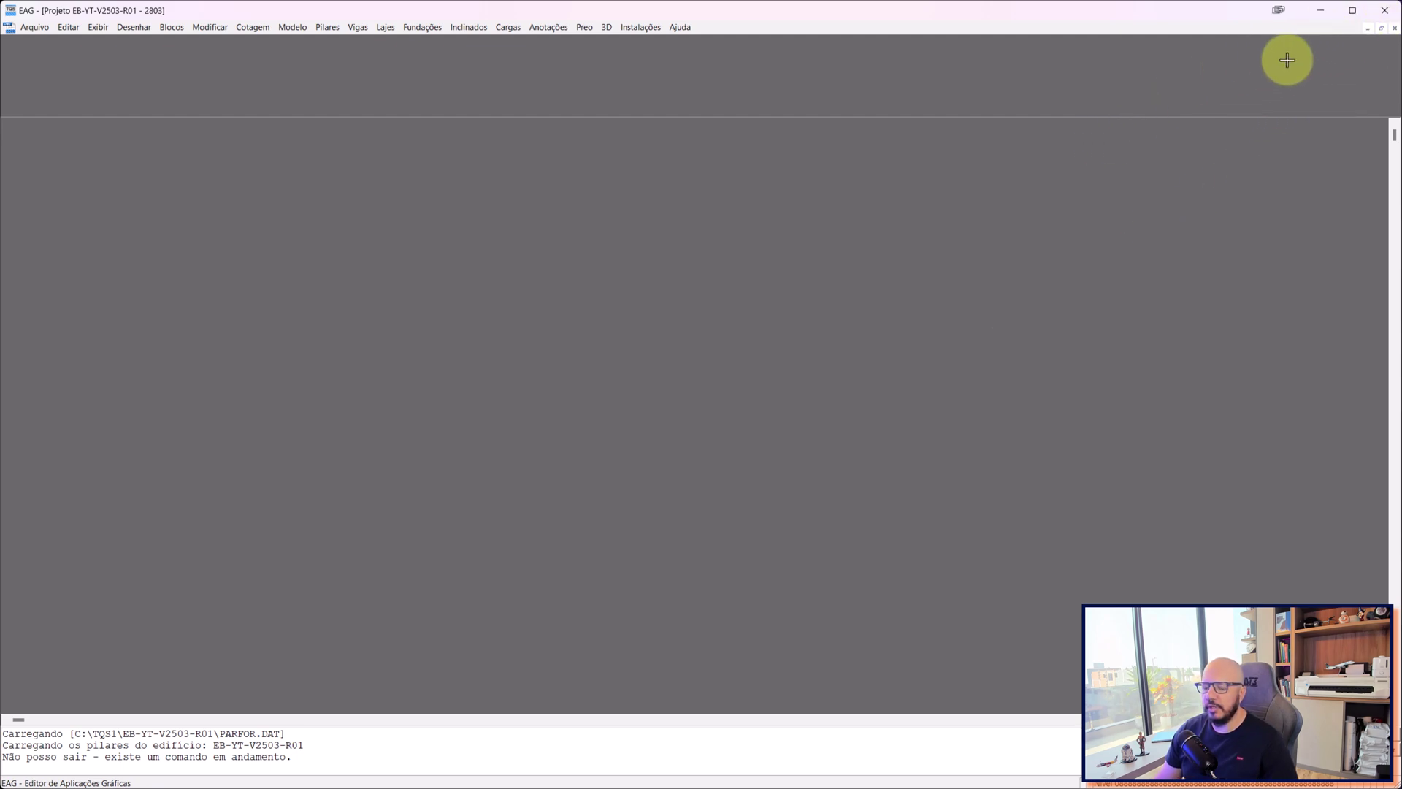
- Close the structural modeler window that is already open for this building and reopen the TERREO structural model
key("super+Tab")
left_click(813, 399)
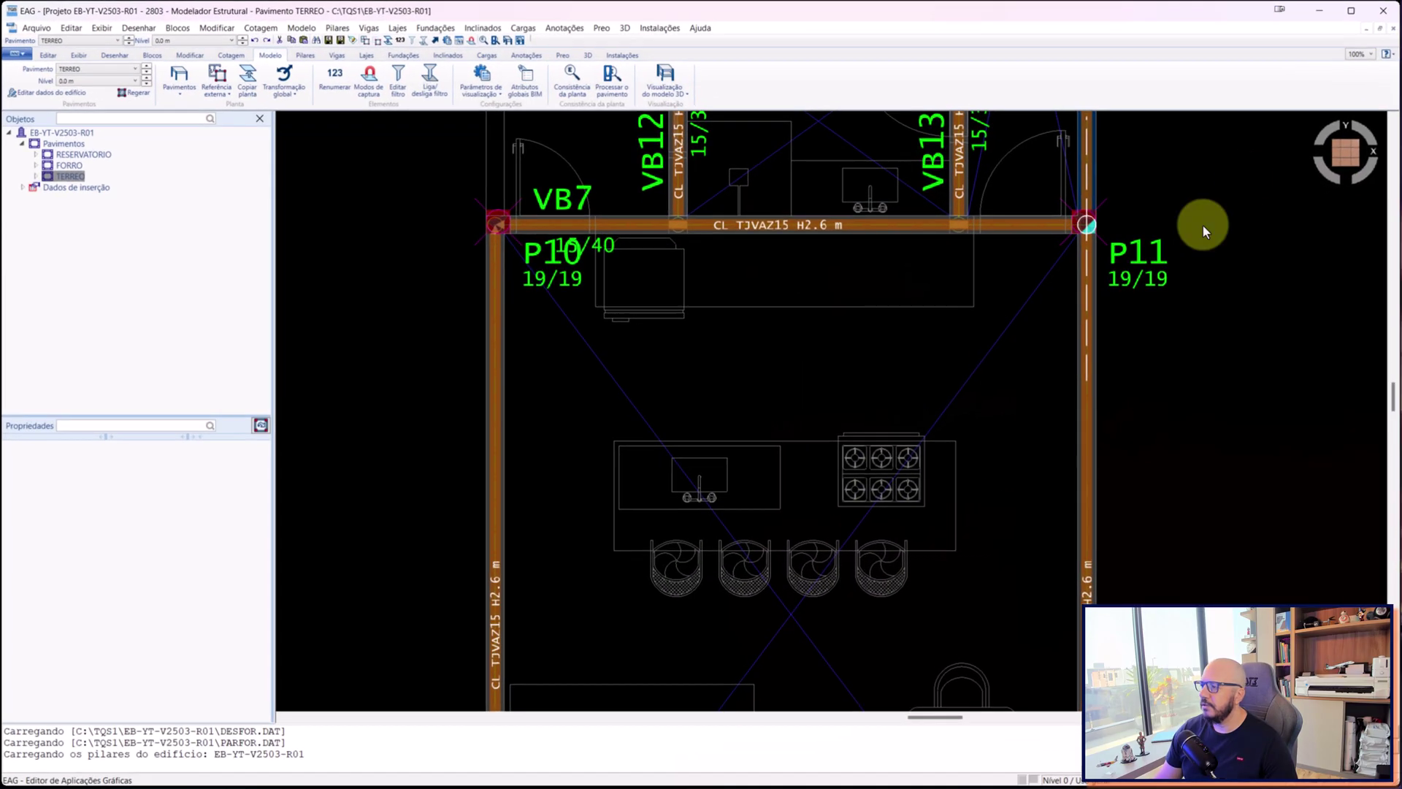
left_click(1385, 10)
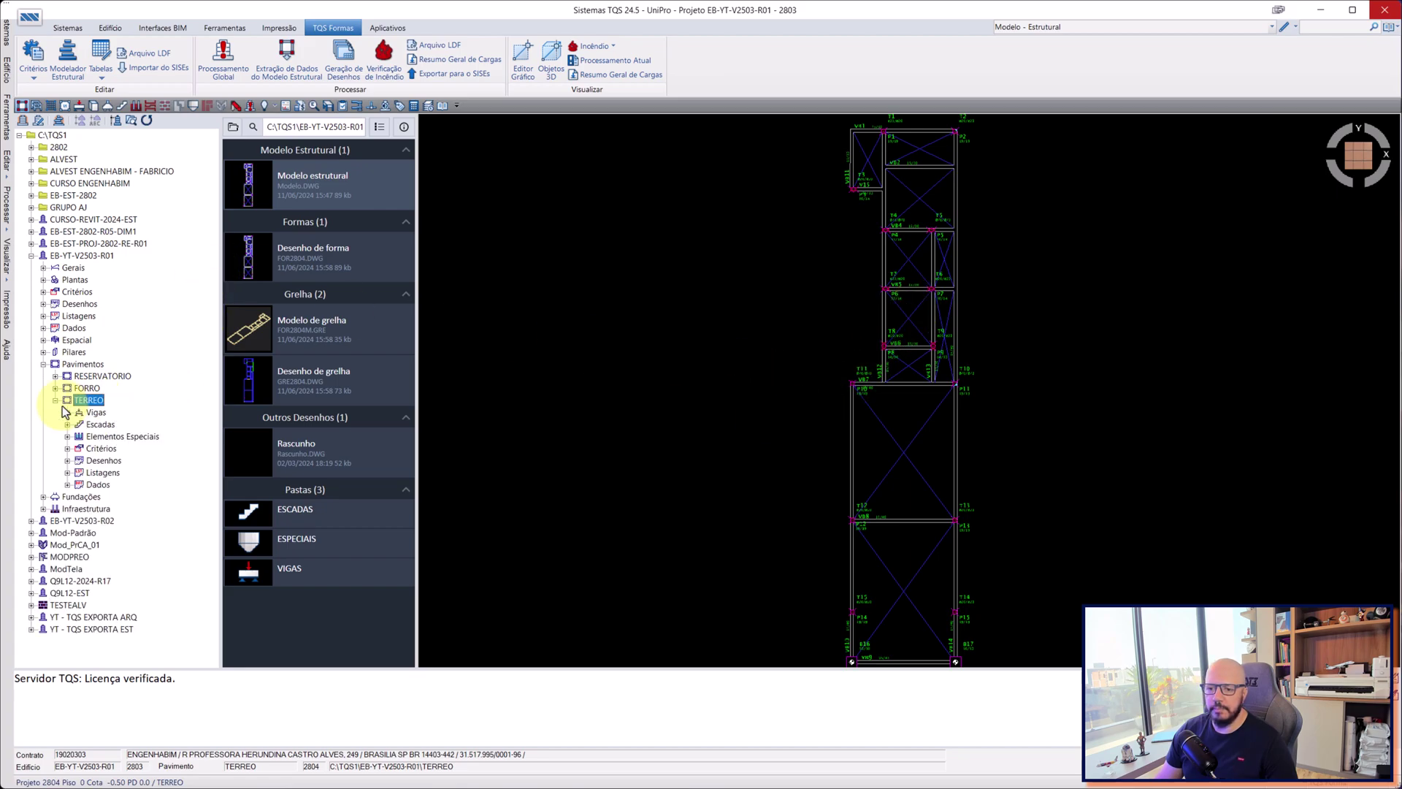
double_click(331, 183)
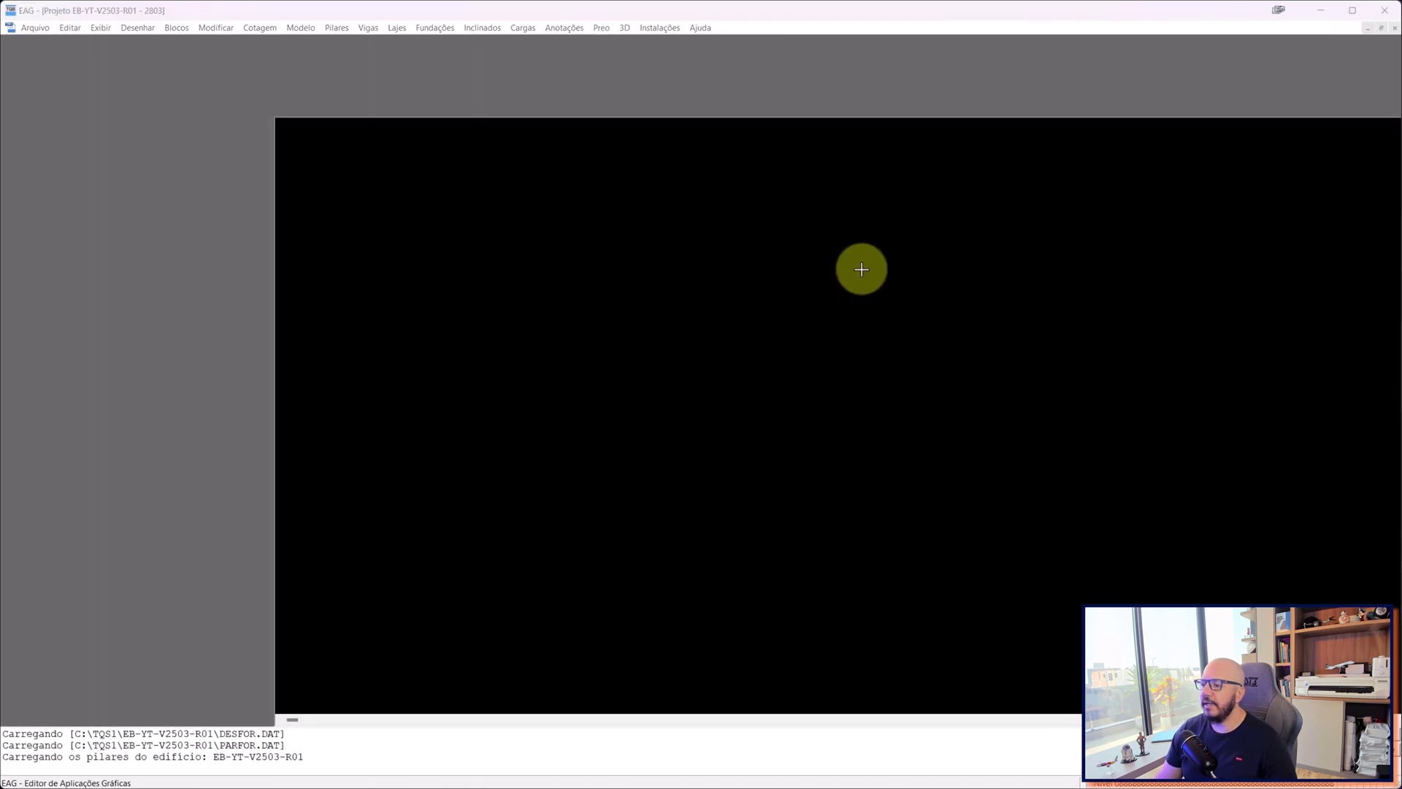
- Examine the TERREO model in plan and 3D, focusing on beam VB7 between columns P10 and P11 and the surrounding layout
scroll(839, 479, "up", 5)
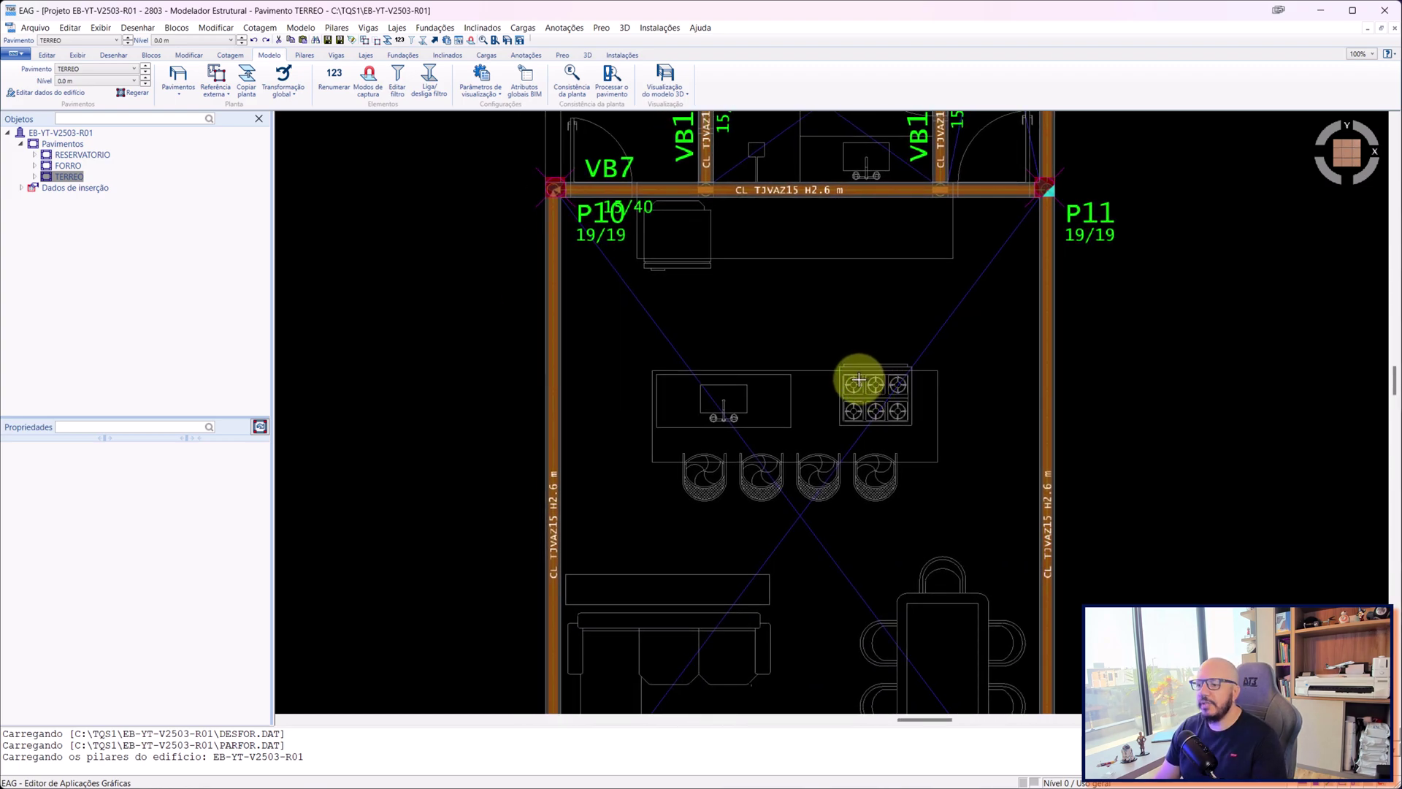
scroll(839, 385, "down", 2)
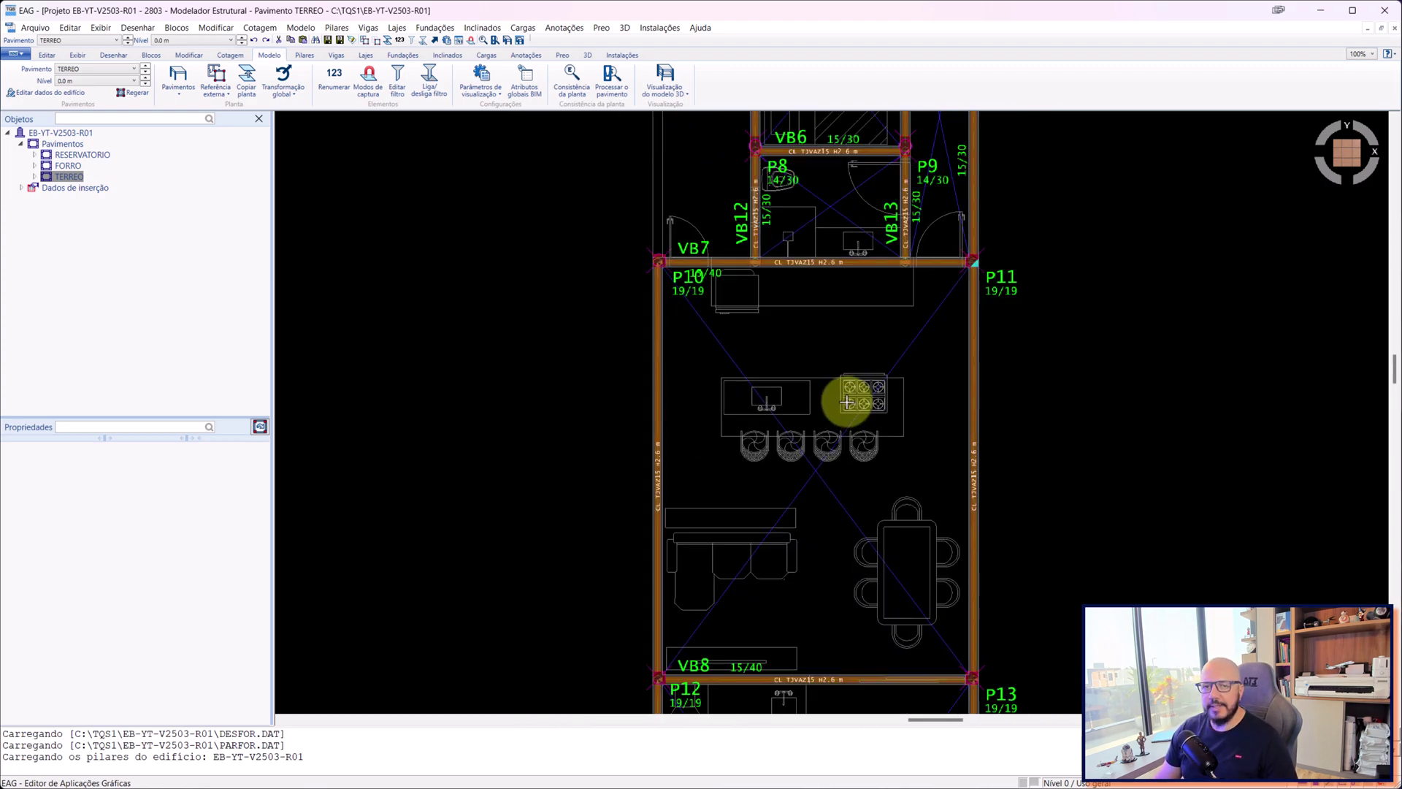
middle_click_drag(860, 429, 963, 361)
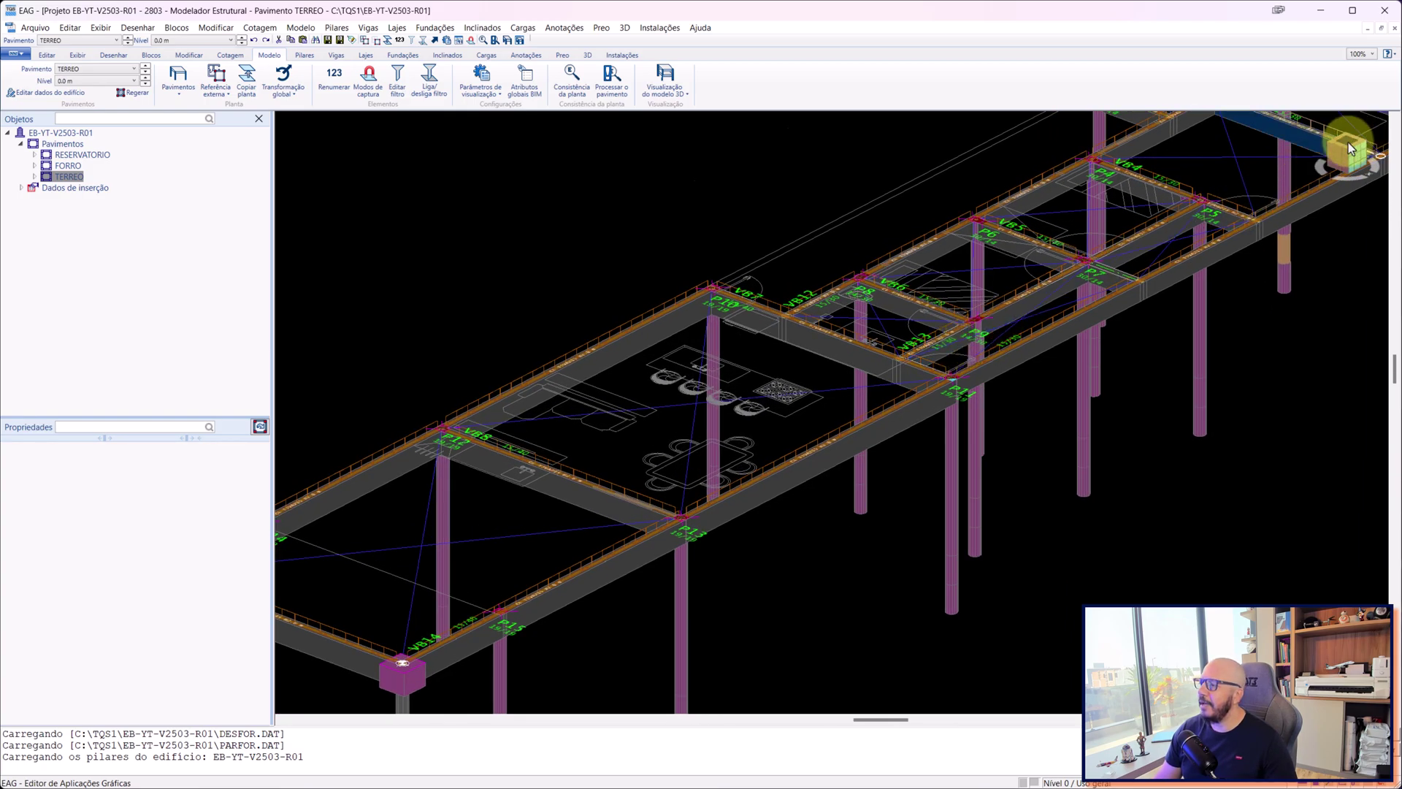
left_click(1348, 143)
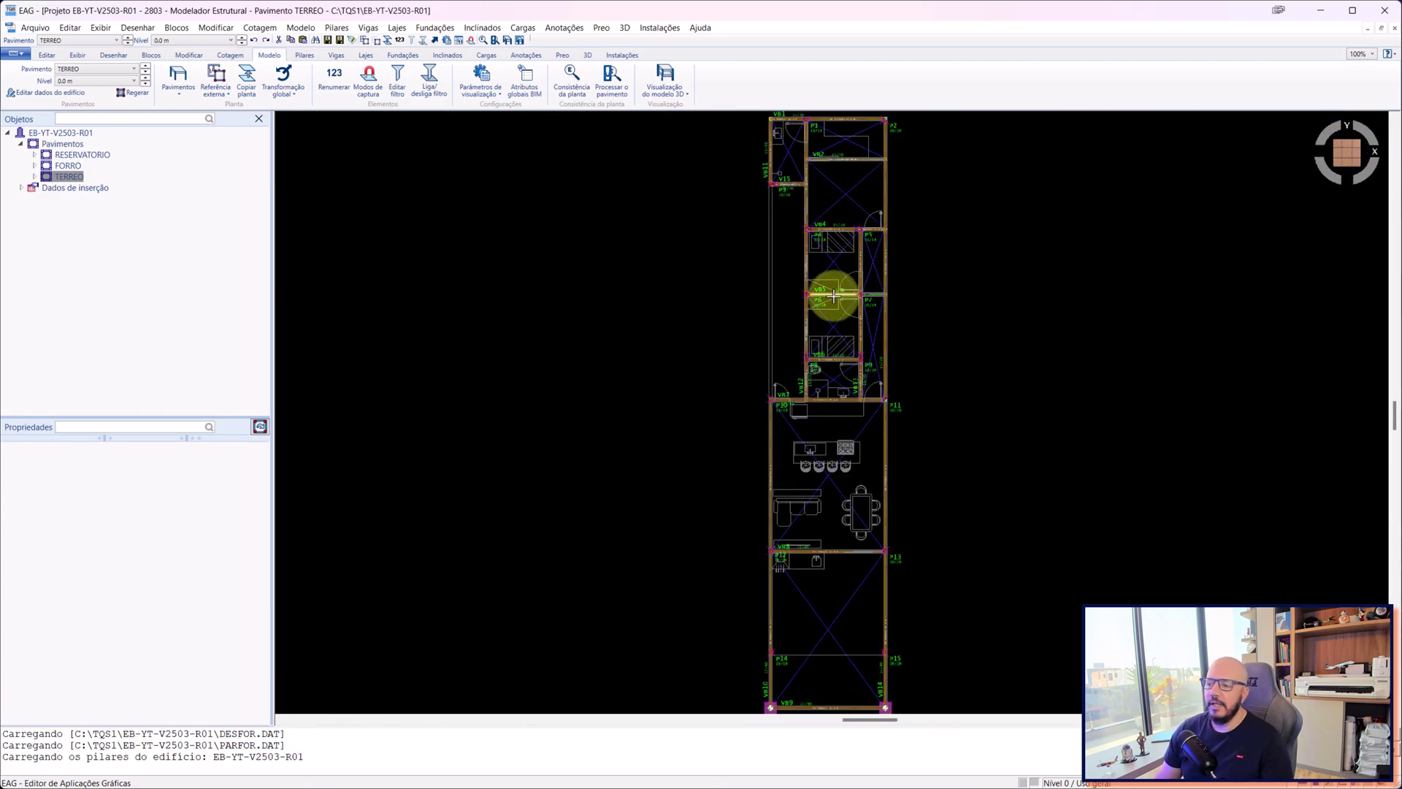
scroll(864, 501, "up", 3)
scroll(808, 387, "up", 3)
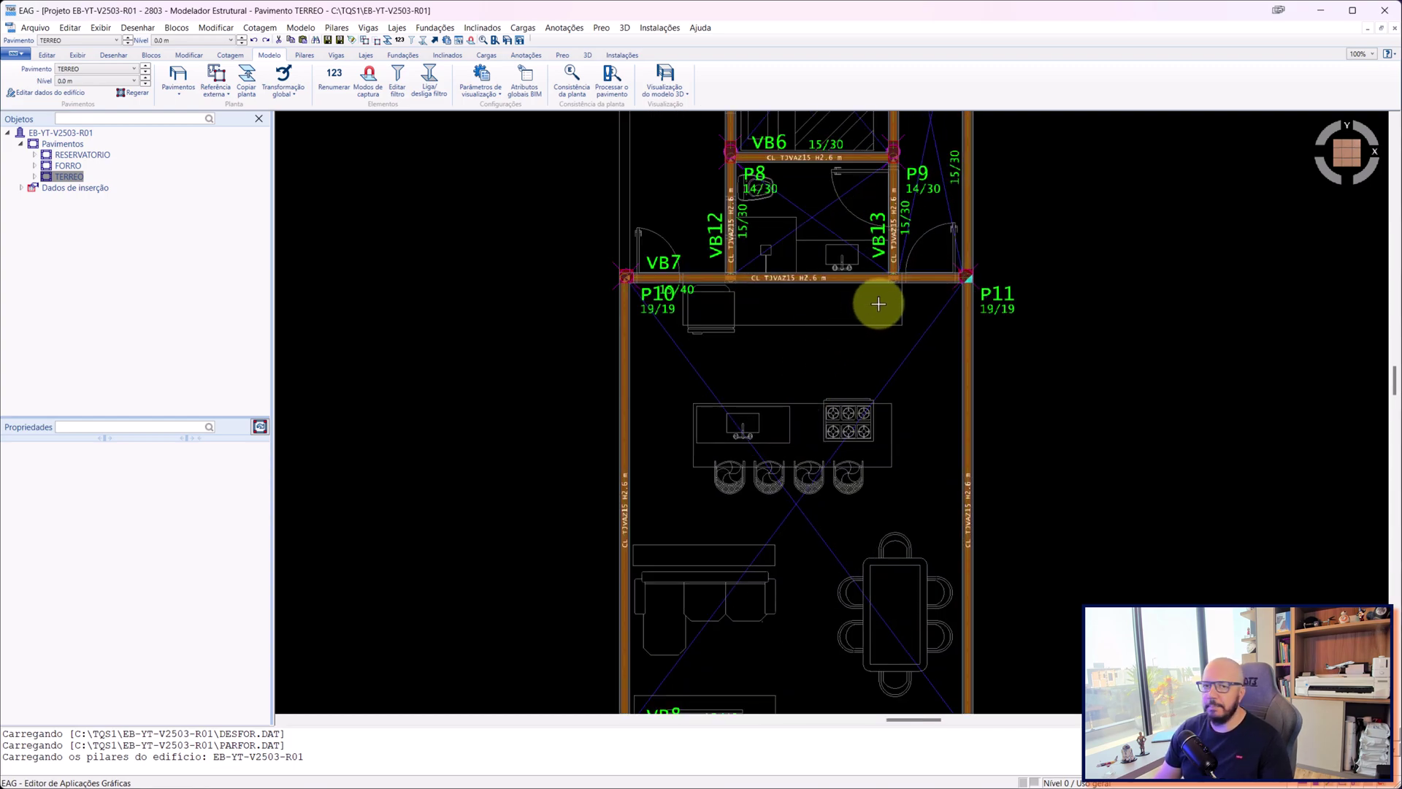
scroll(869, 366, "up", 2)
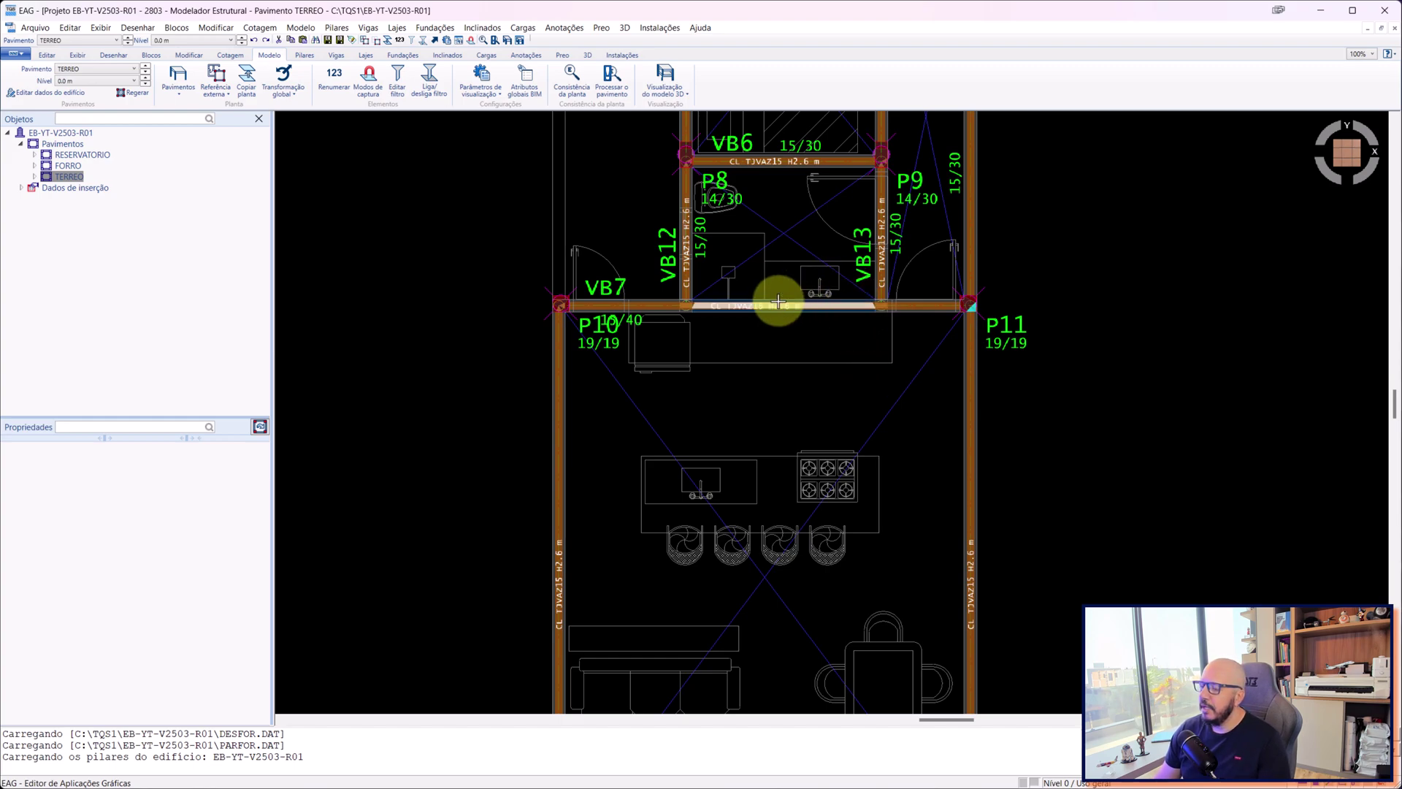
middle_click_drag(804, 275, 829, 223)
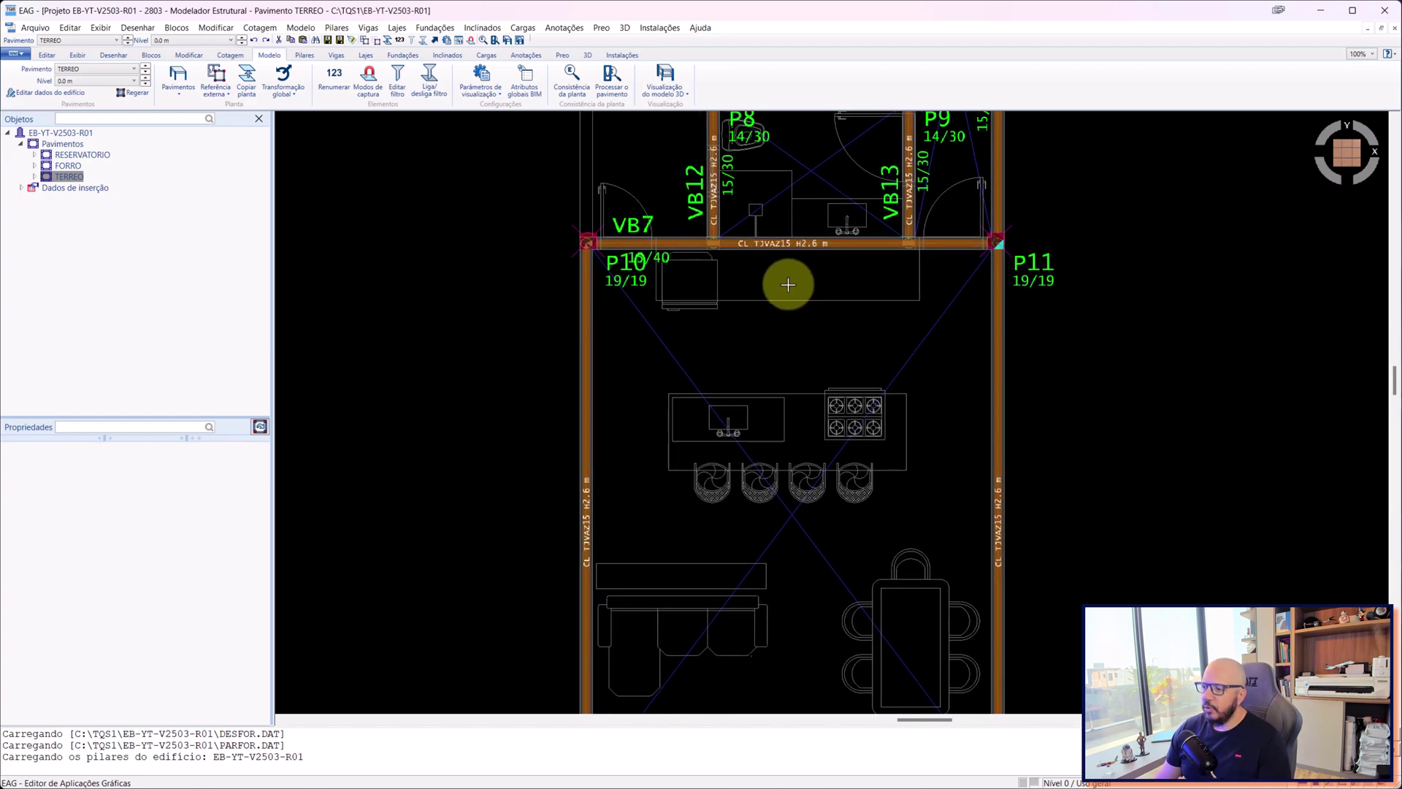
scroll(789, 283, "up", 3)
scroll(789, 283, "down", 4)
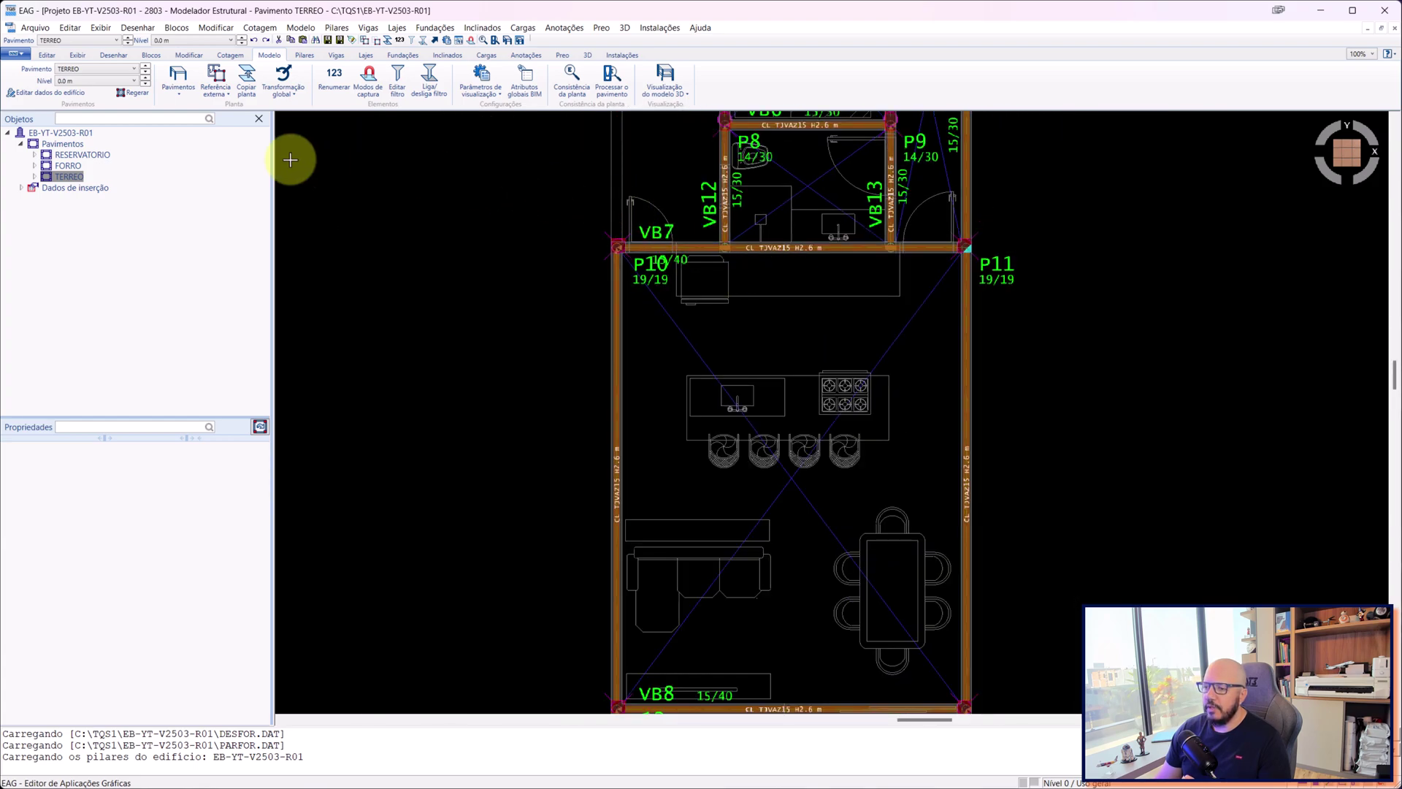
- Display the TERREO plan in print visualization mode, maximize its window and inspect the drawing's line weights
left_click(33, 29)
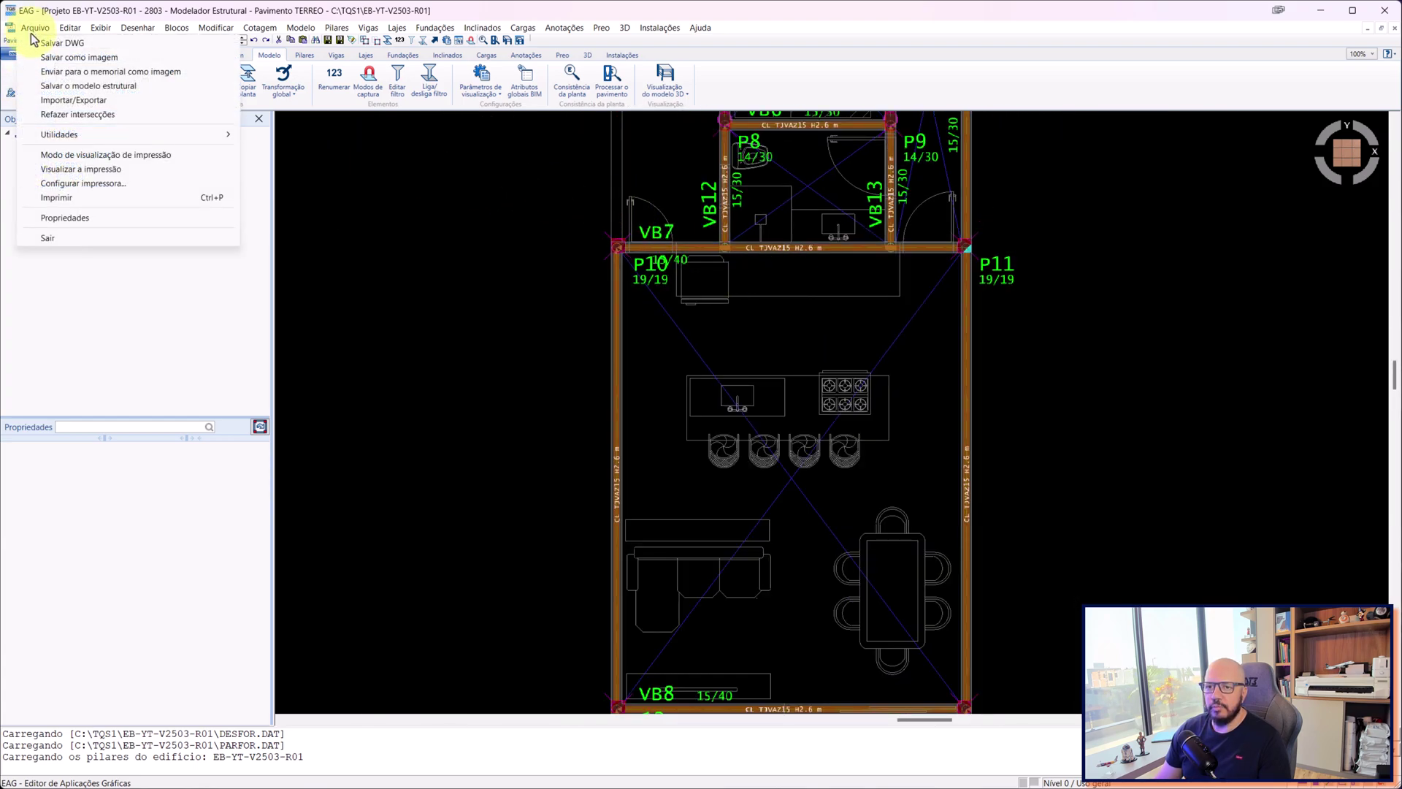
left_click(77, 156)
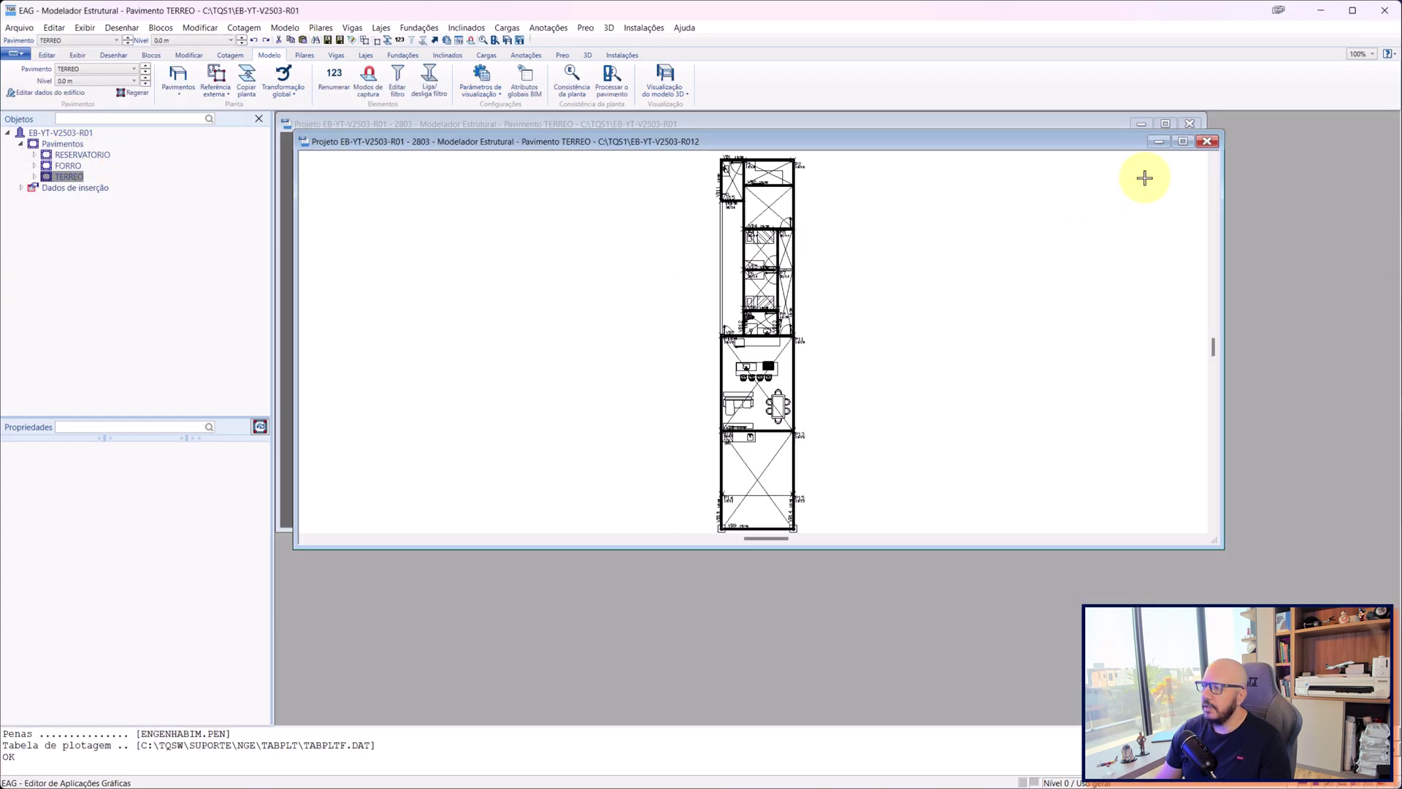
left_click(1182, 142)
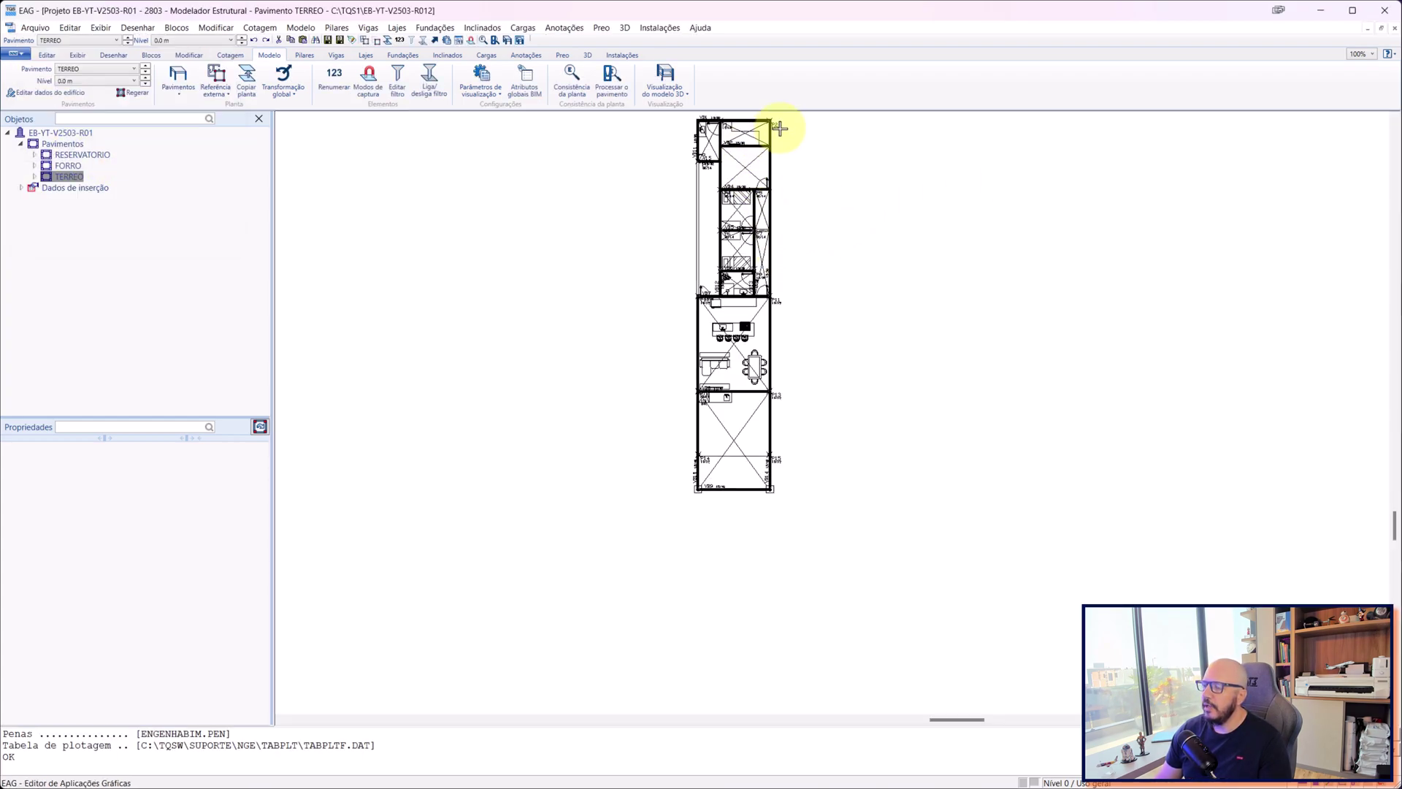
scroll(712, 373, "up", 3)
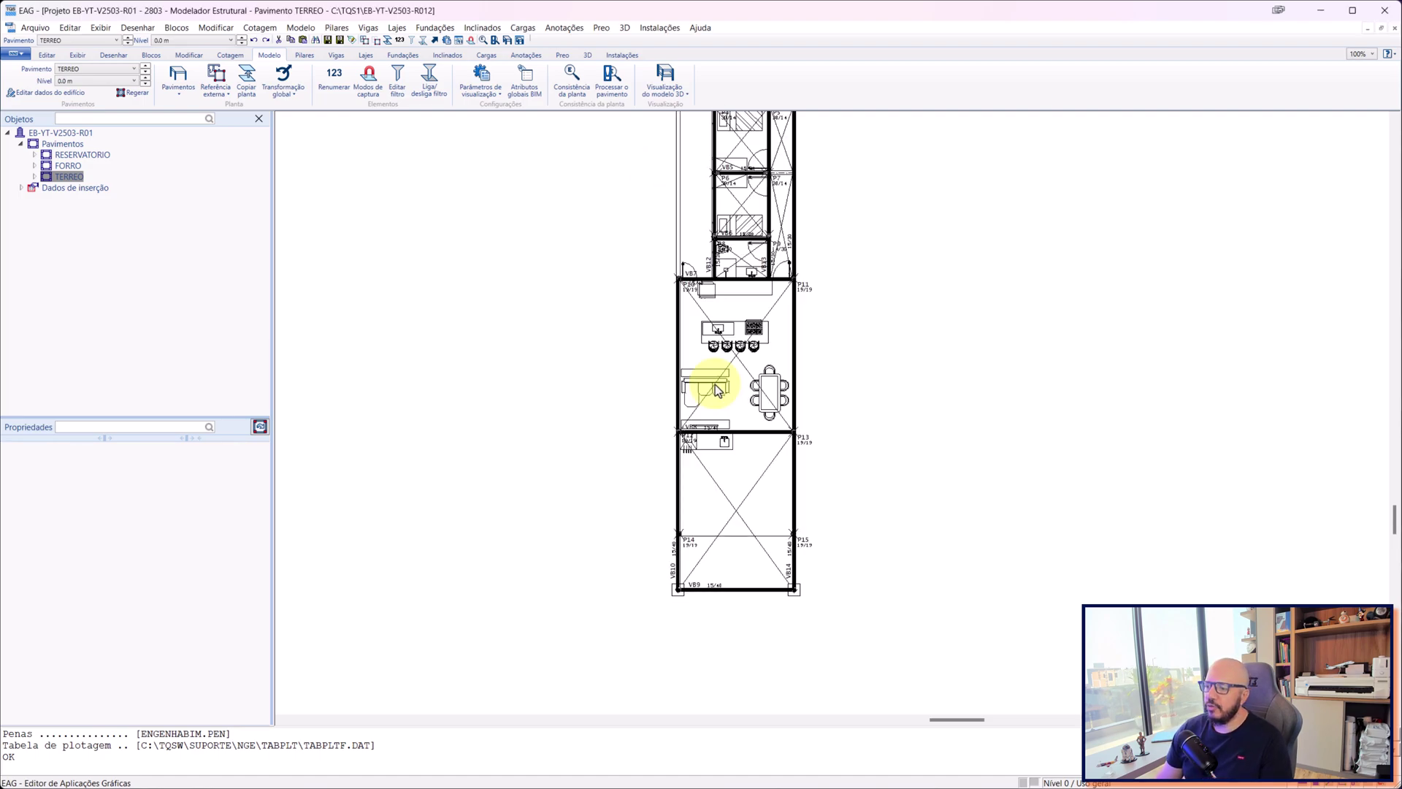
- Check the print-view lines around beam VB7 and columns P10 and P11, and turn off print visualization mode
scroll(706, 349, "up", 3)
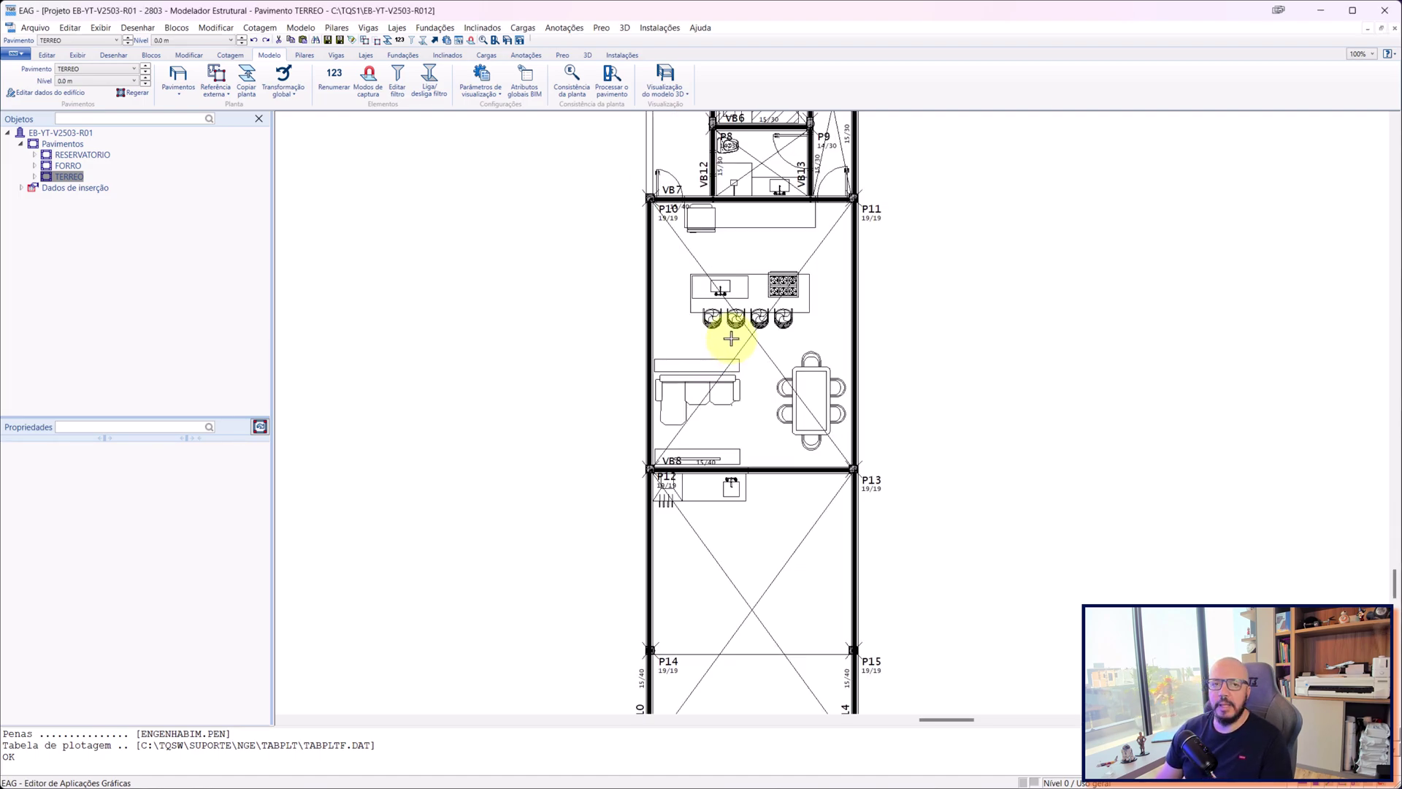
scroll(700, 179, "up", 5)
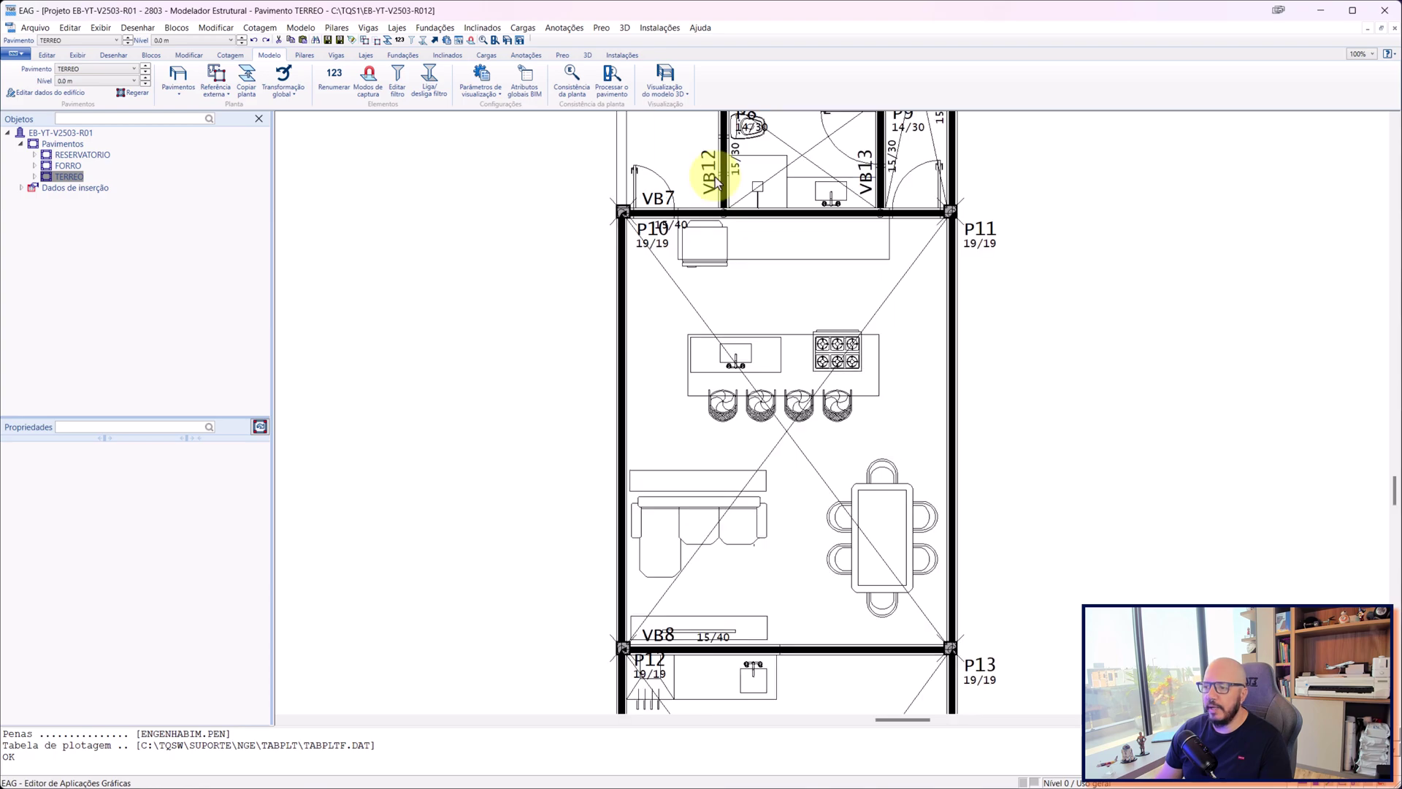
scroll(783, 196, "up", 4)
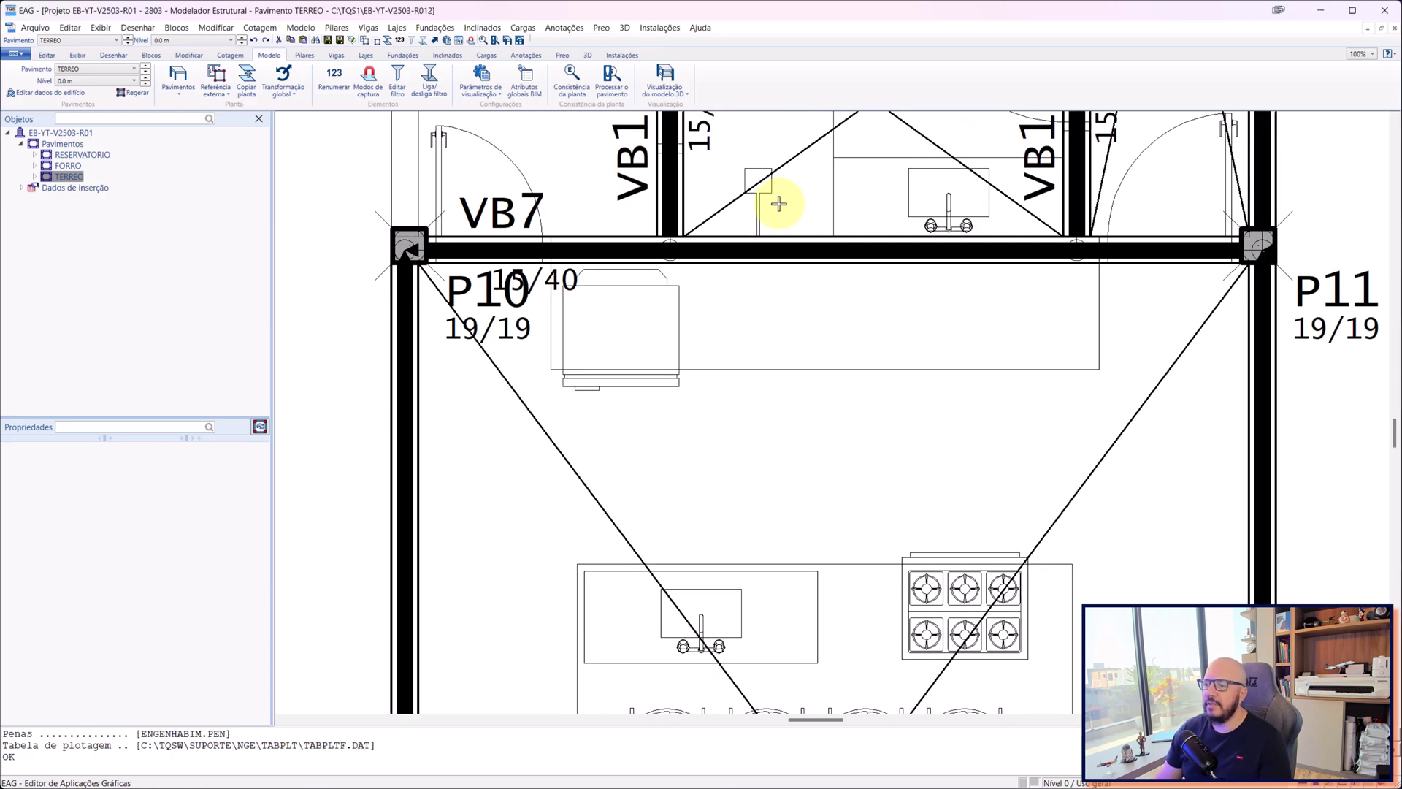
scroll(776, 208, "down", 5)
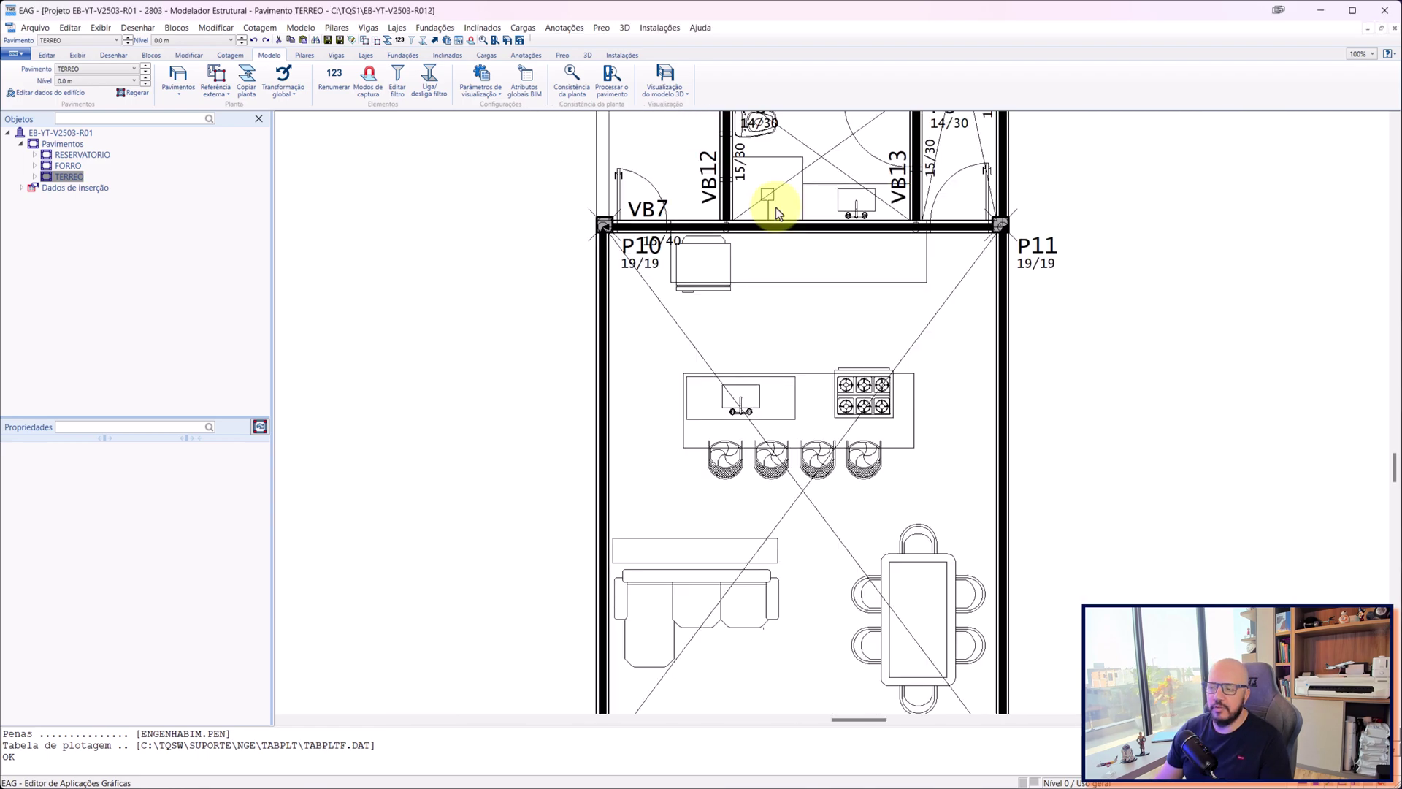
scroll(780, 263, "up", 2)
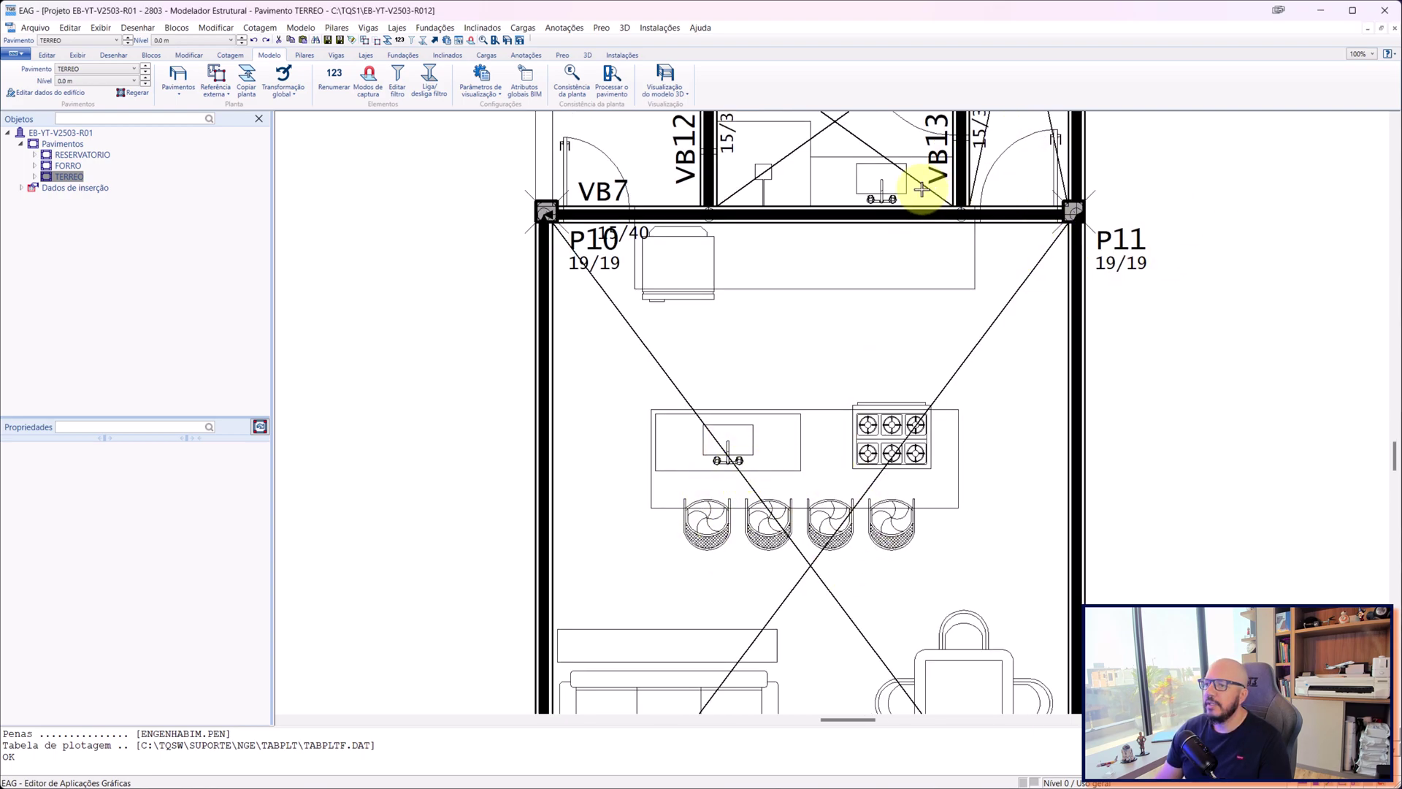
left_click(35, 28)
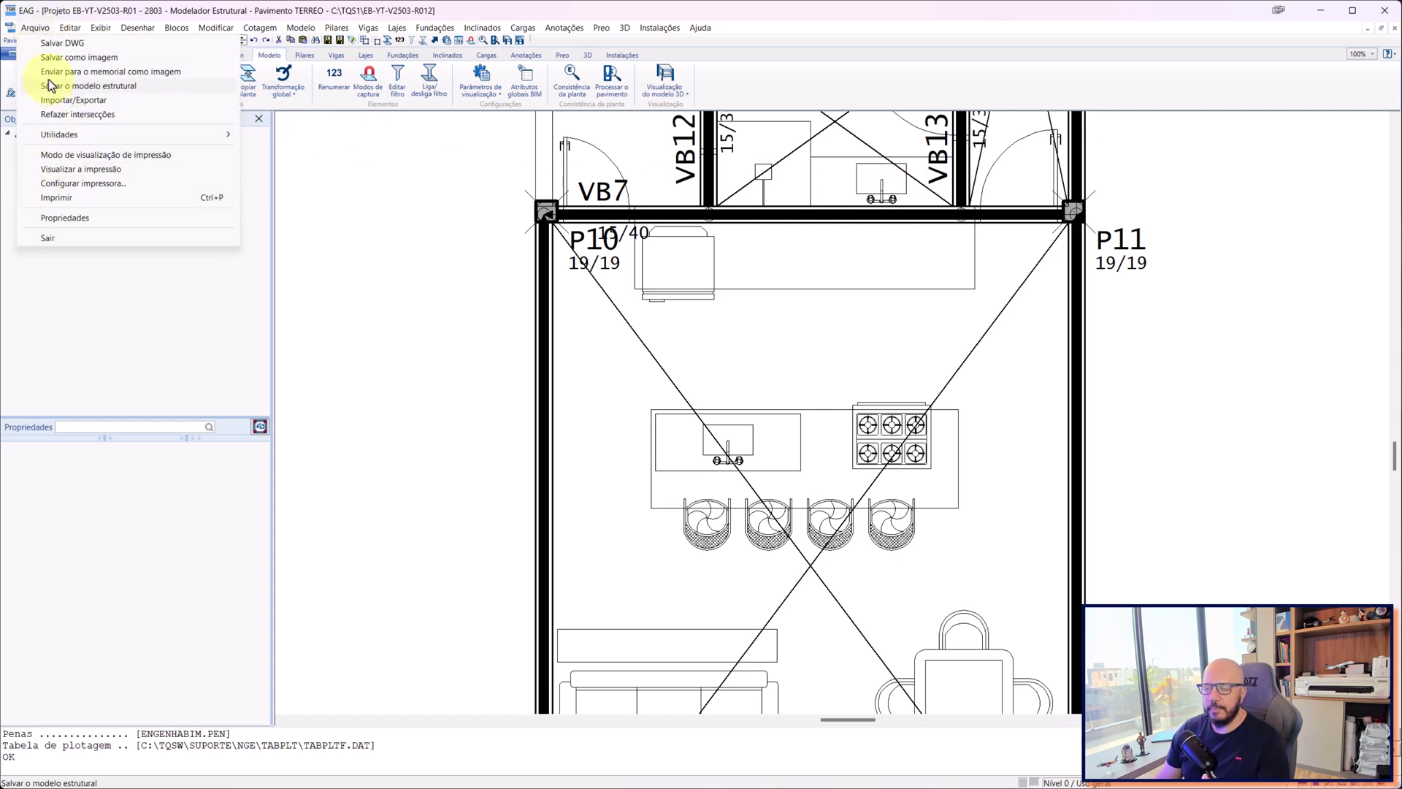
left_click(78, 155)
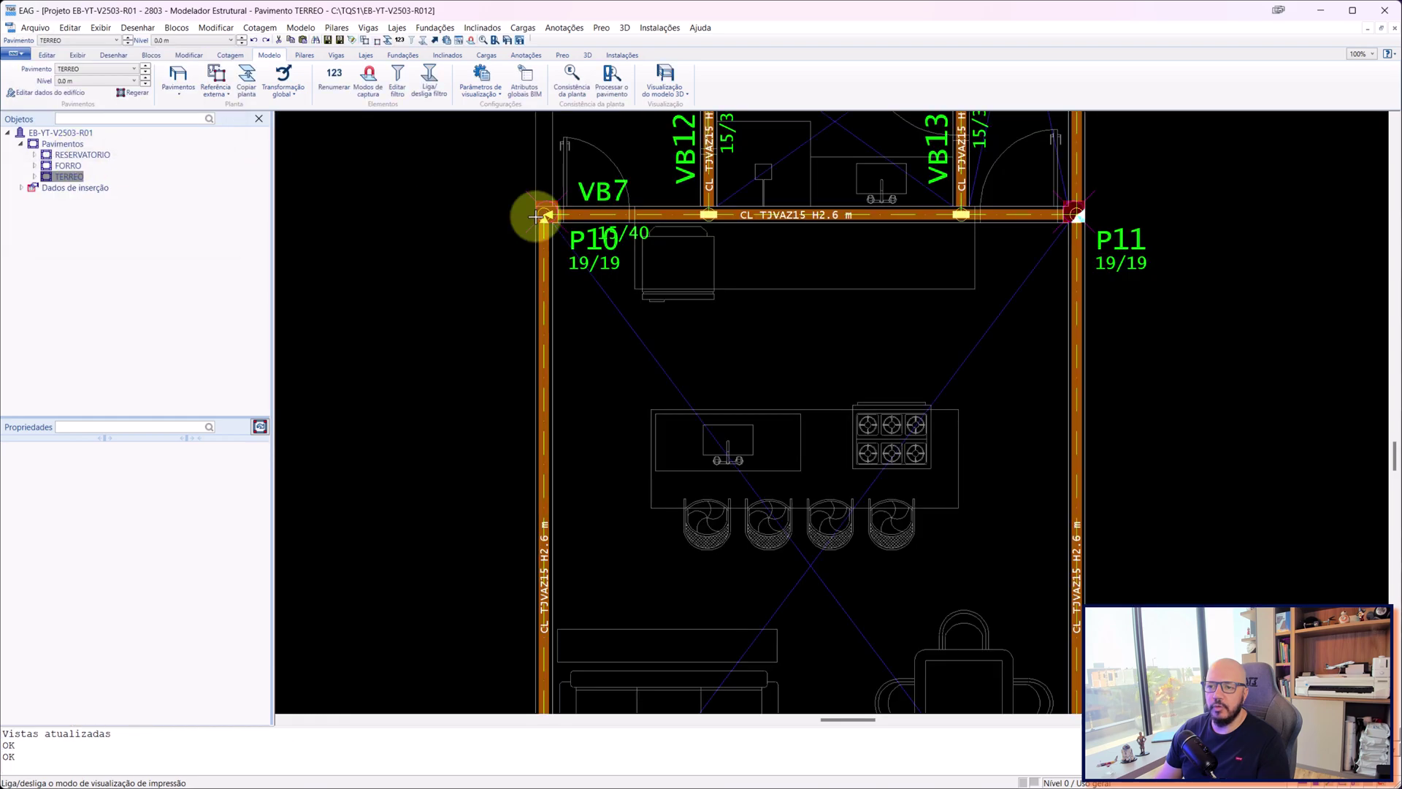
- Turn off all external references so the architectural background is hidden in the TERREO plan
scroll(911, 252, "down", 1)
middle_click_drag(910, 247, 776, 344)
scroll(774, 365, "up", 1)
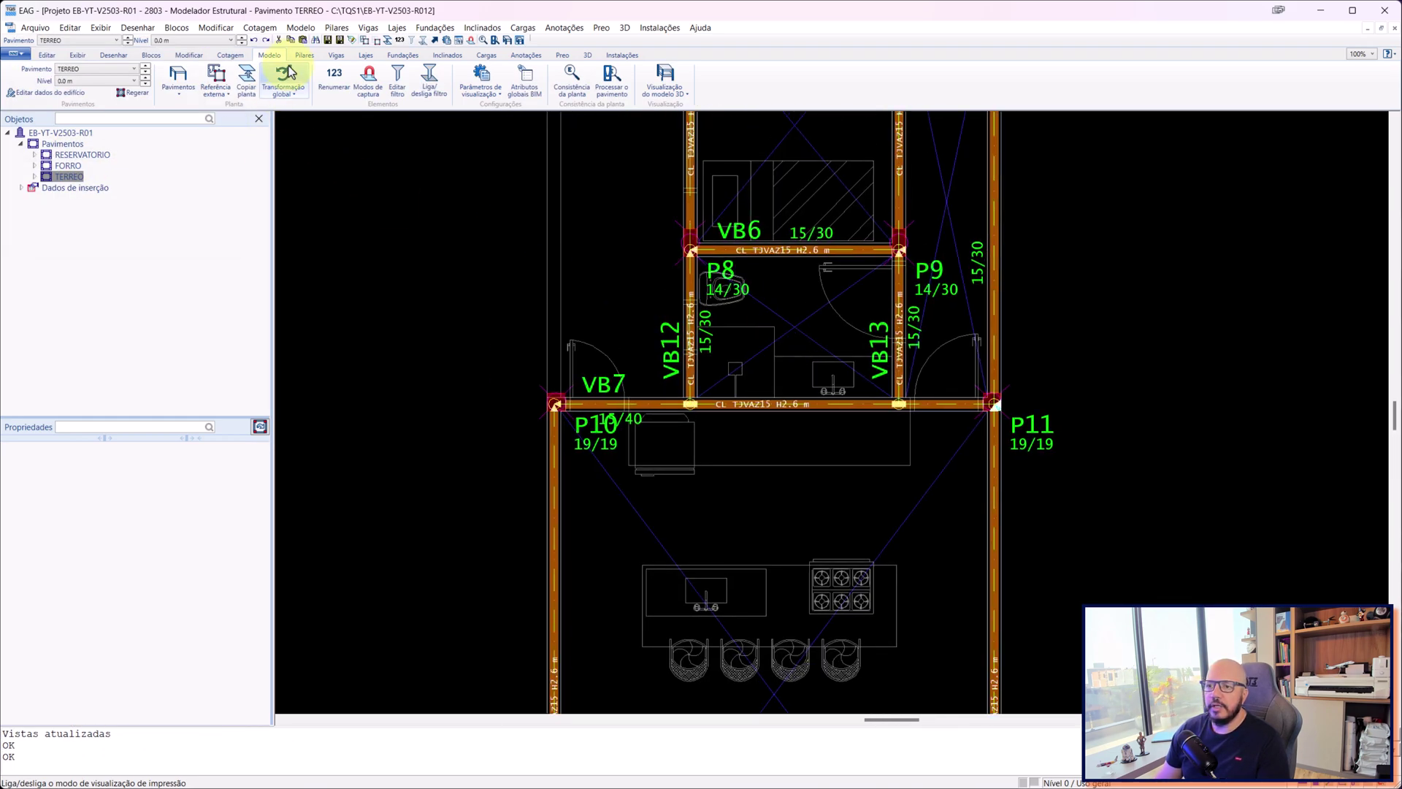
left_click(223, 95)
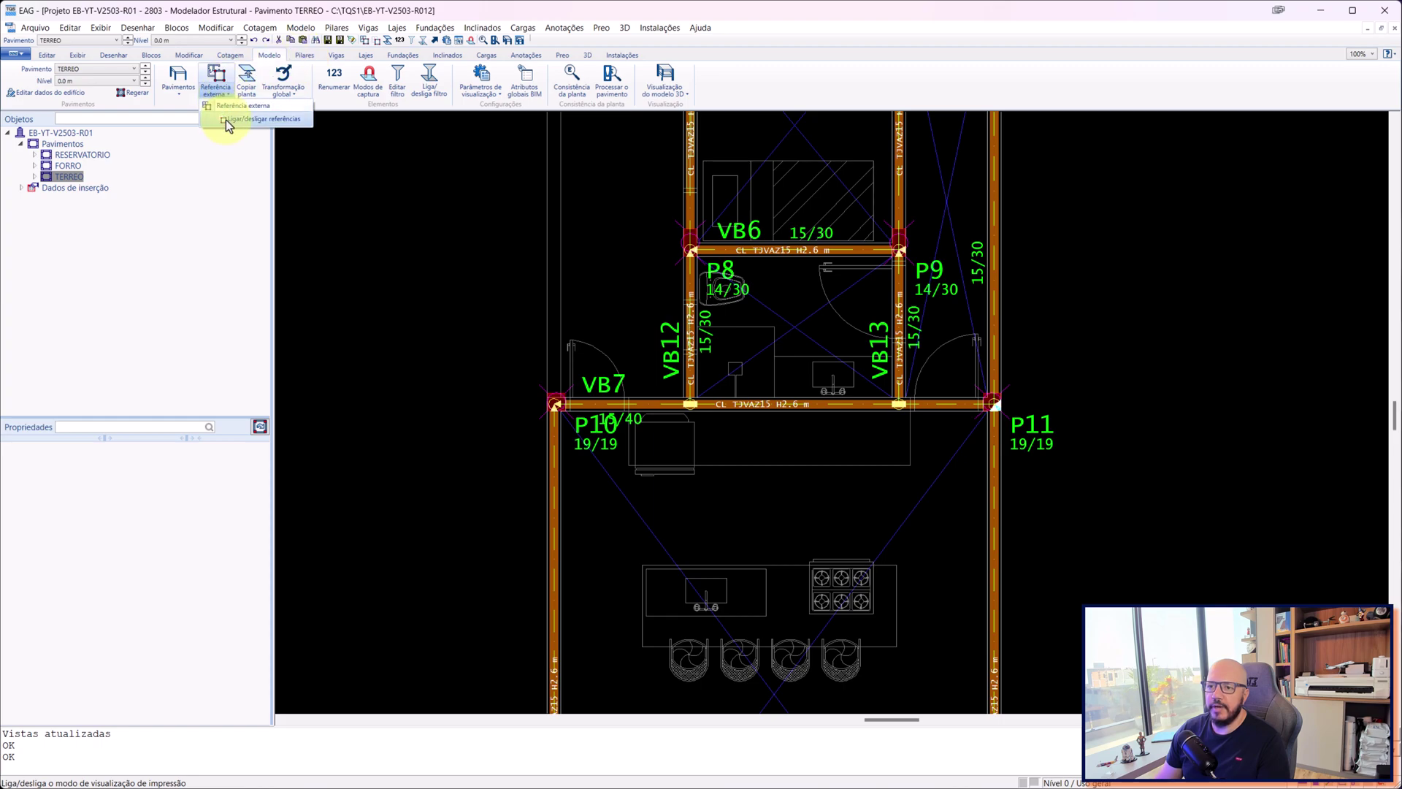
left_click(263, 118)
scroll(759, 292, "down", 2)
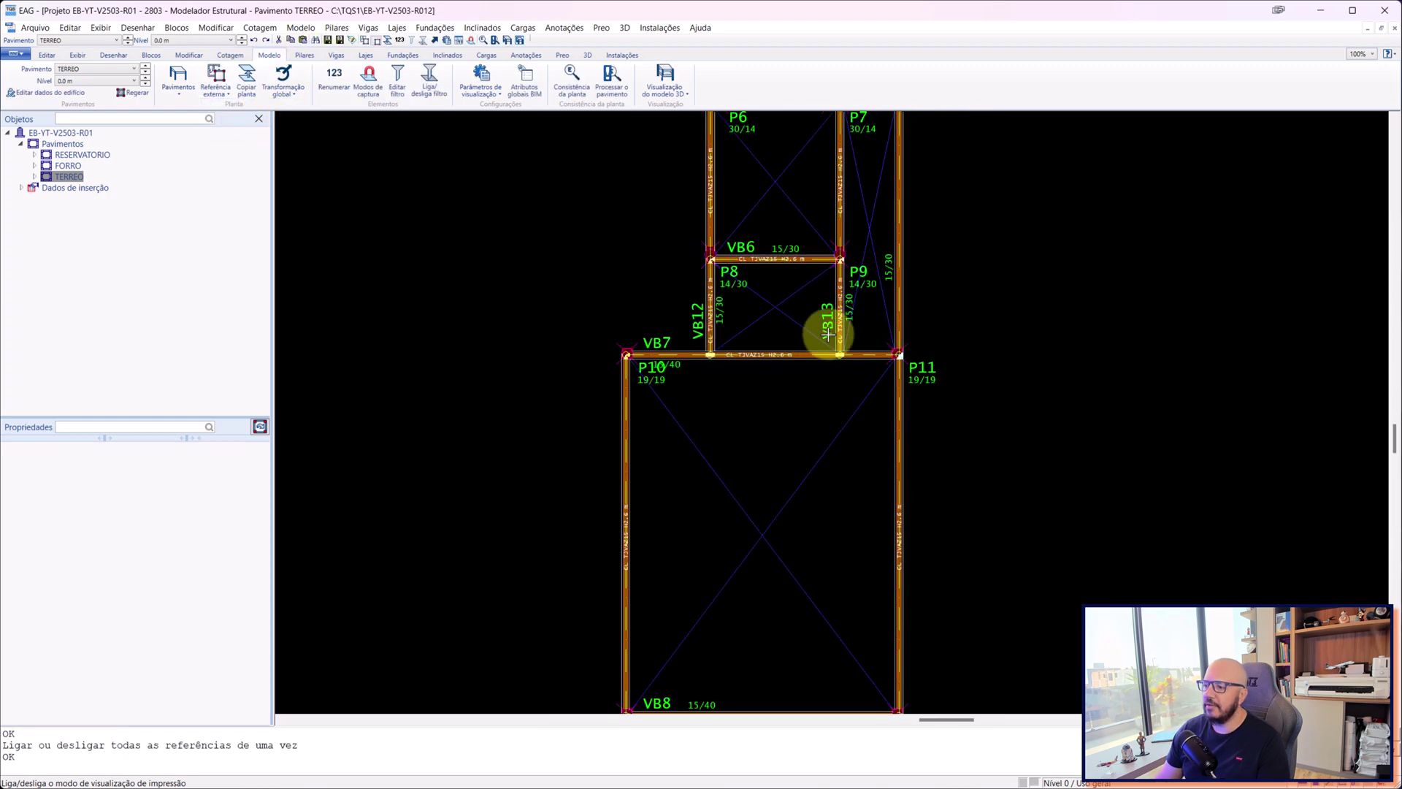
- Open the visualization parameters and review the display options for beams, columns, slabs, foundations and precast elements
middle_click_drag(842, 337, 853, 299)
scroll(807, 360, "up", 1)
mouse_move(817, 357)
middle_mouse_down()
mouse_move(832, 385)
mouse_move(829, 440)
middle_mouse_up()
scroll(839, 285, "up", 1)
scroll(563, 435, "up", 2)
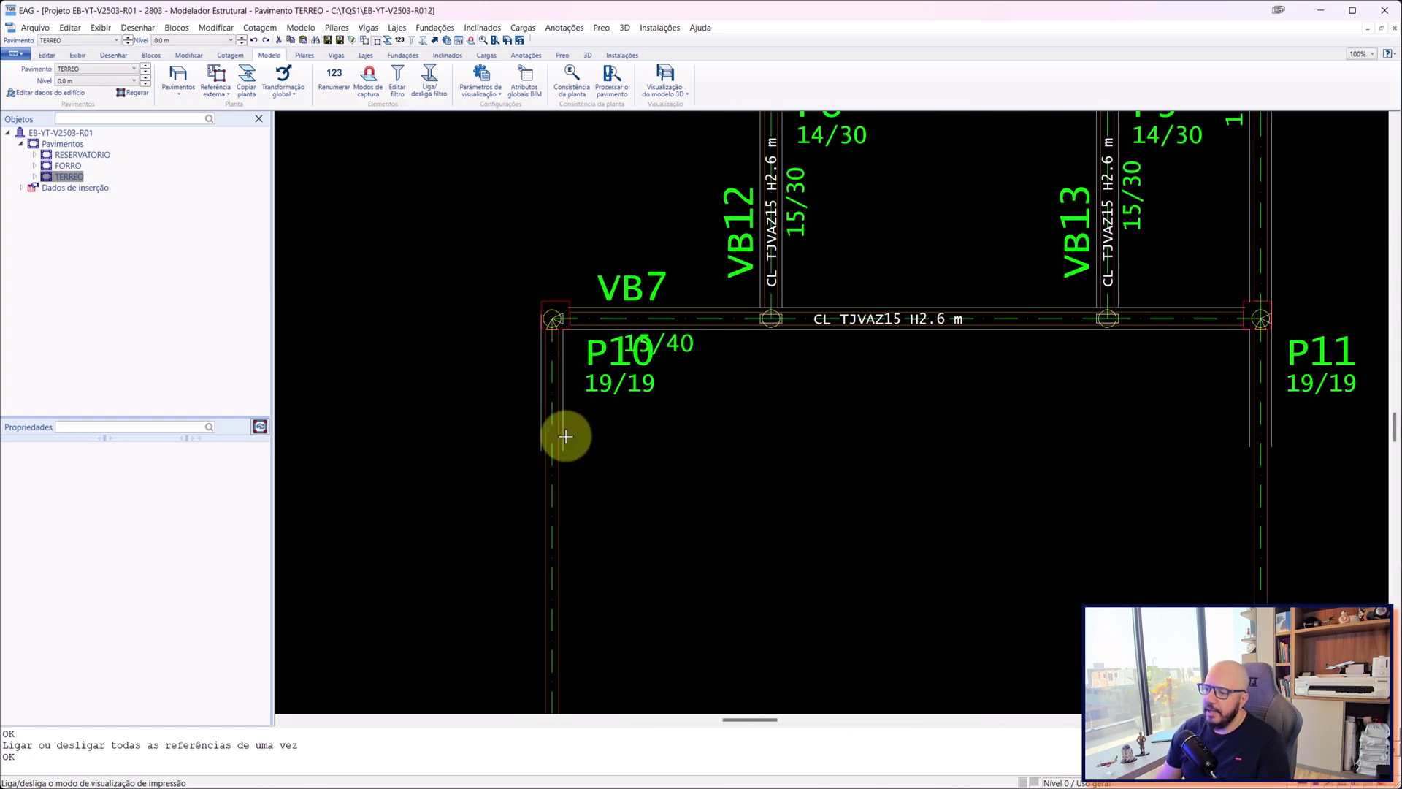
scroll(573, 392, "down", 2)
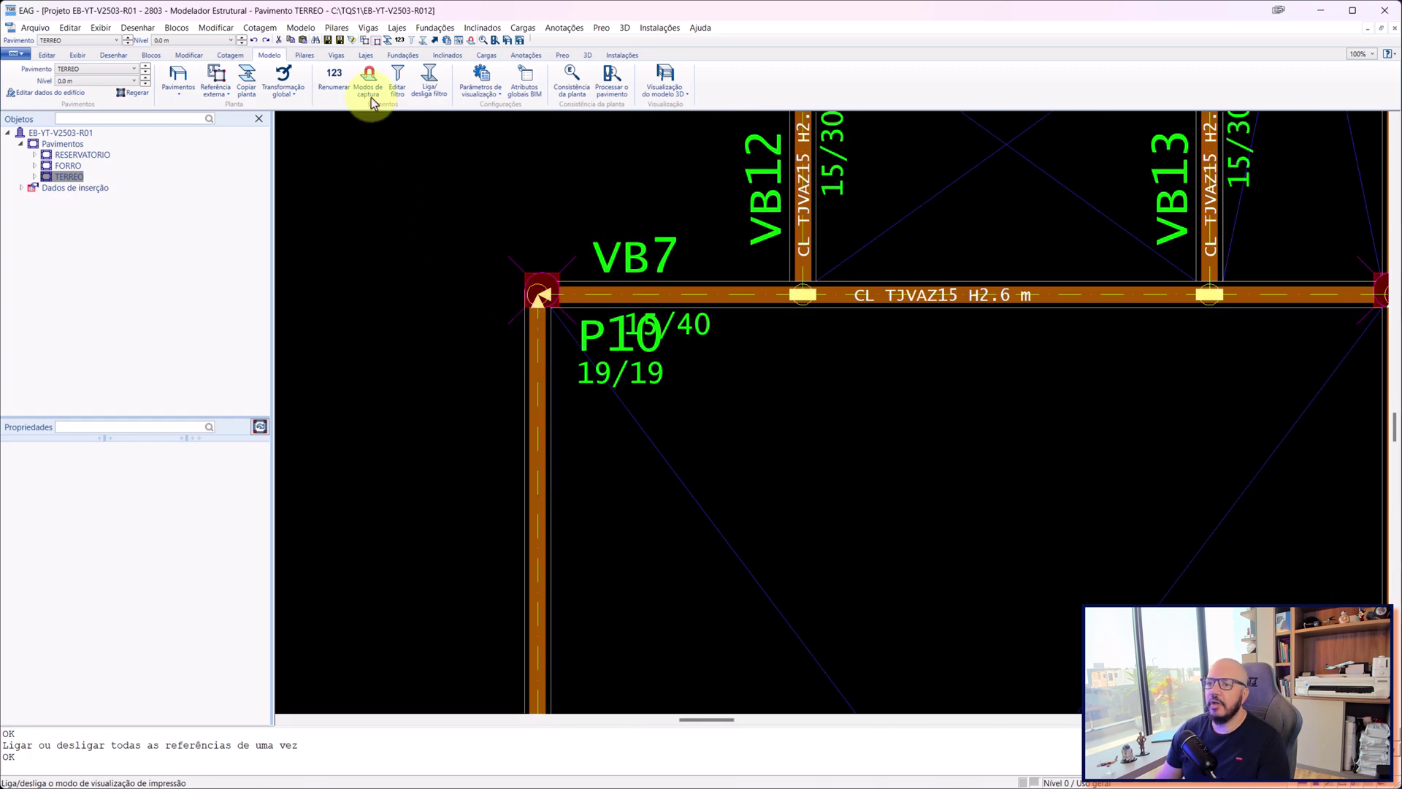
left_click(480, 73)
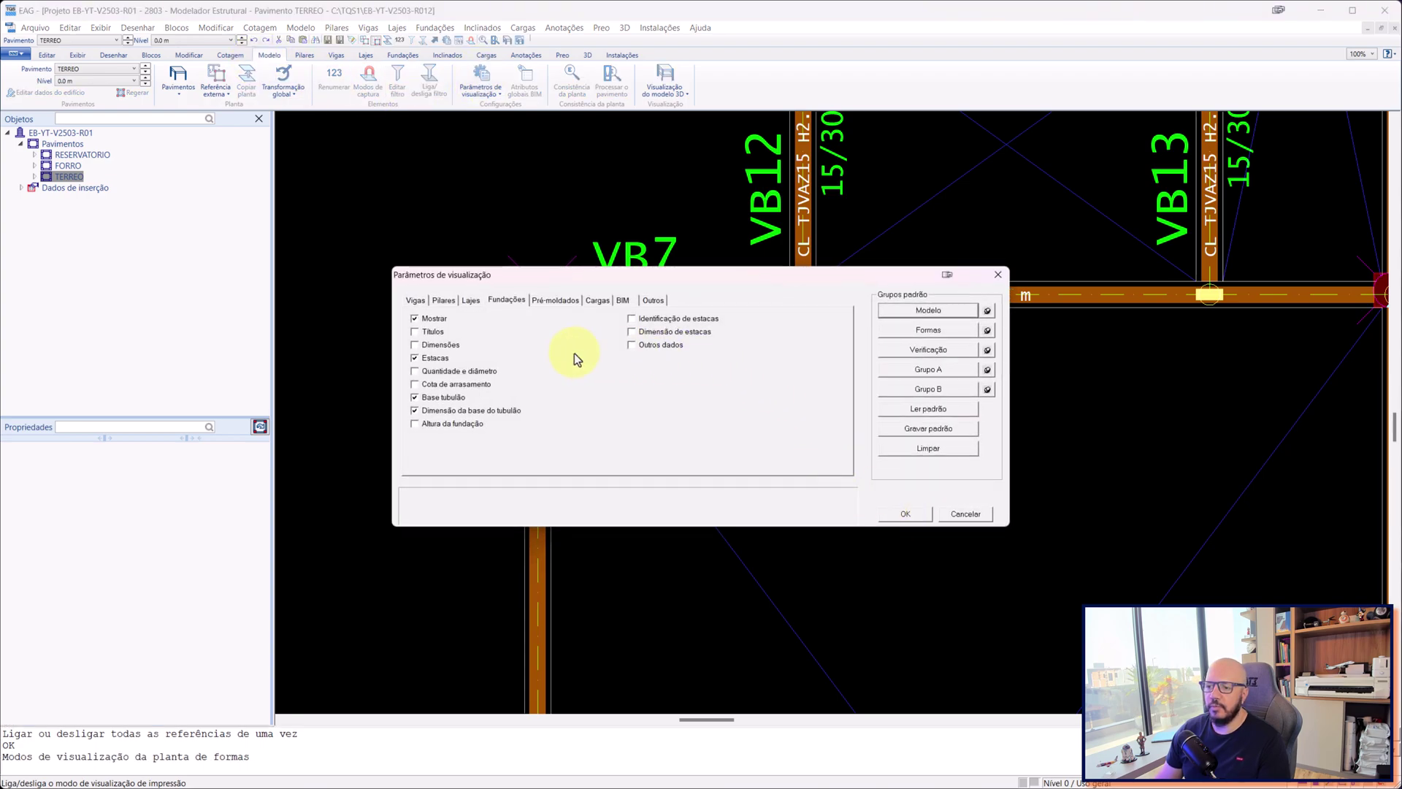
left_click(443, 301)
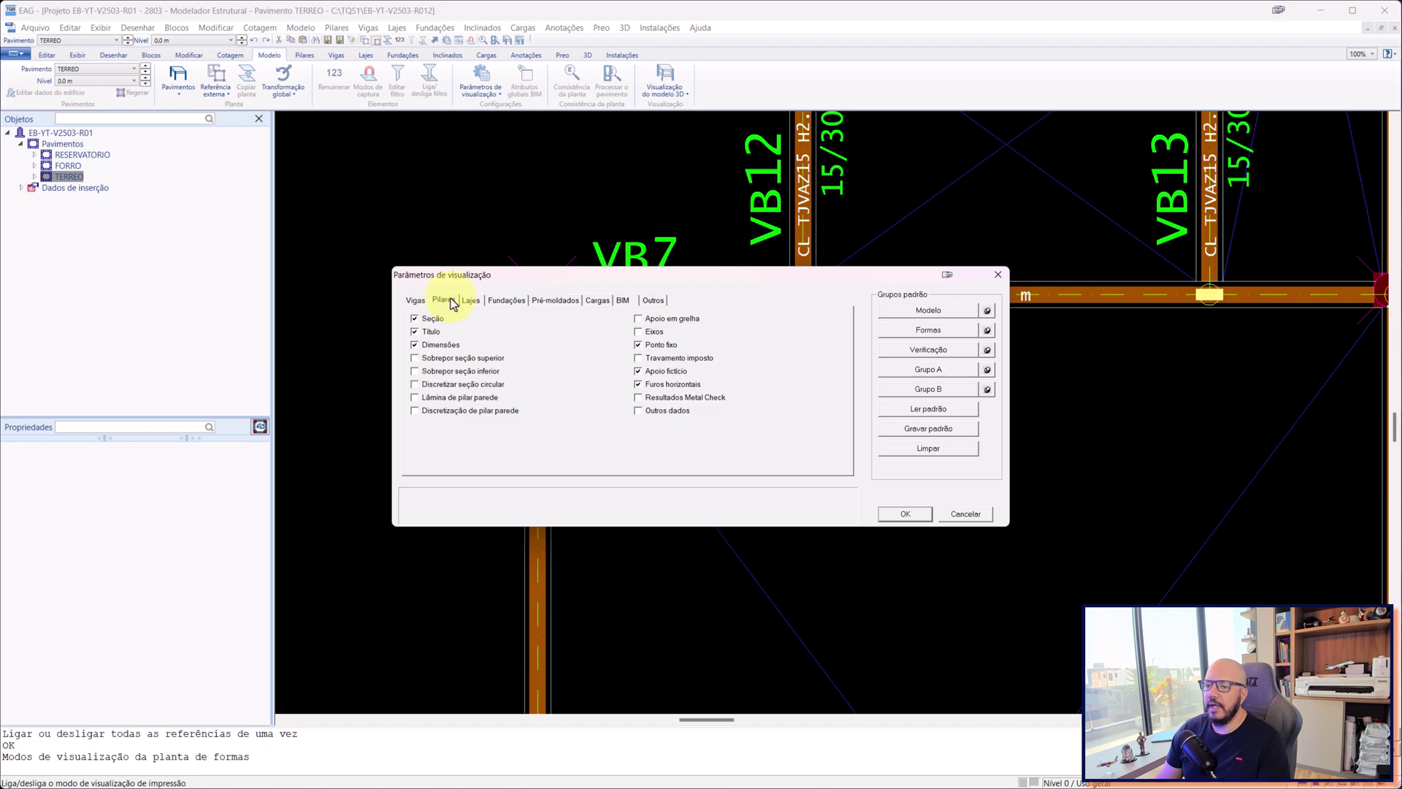
left_click(471, 300)
left_click(506, 300)
left_click(554, 300)
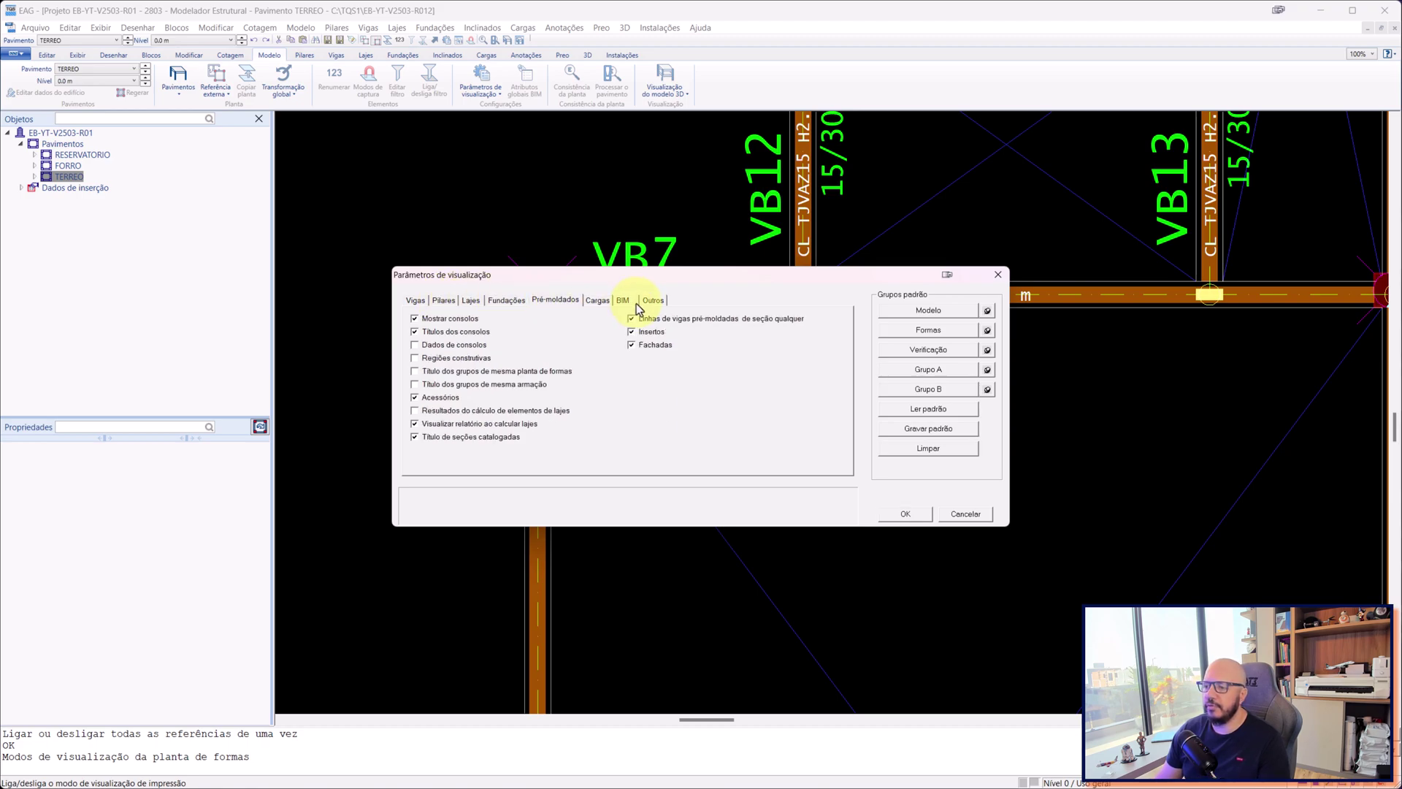
left_click(443, 300)
left_click(416, 300)
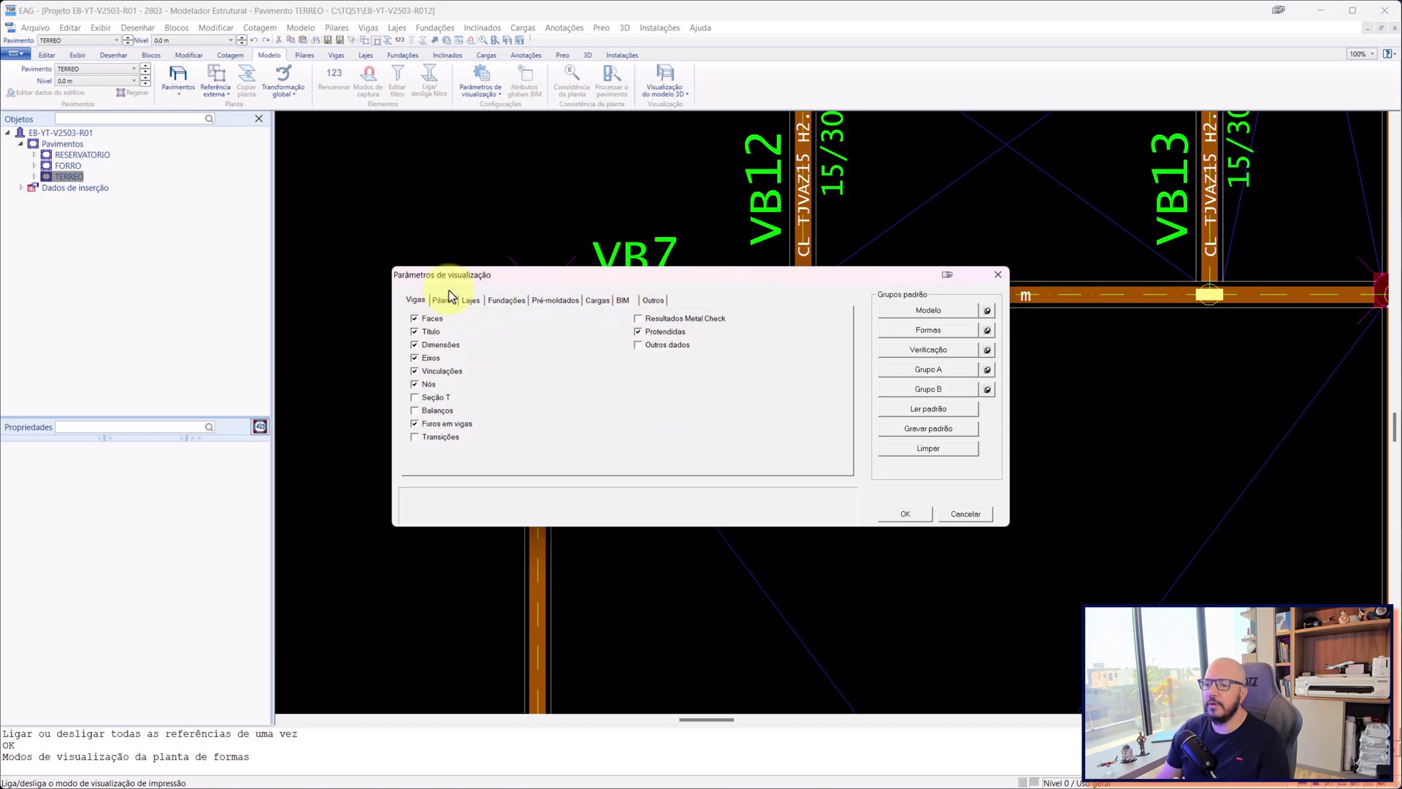
left_click_drag(486, 277, 527, 291)
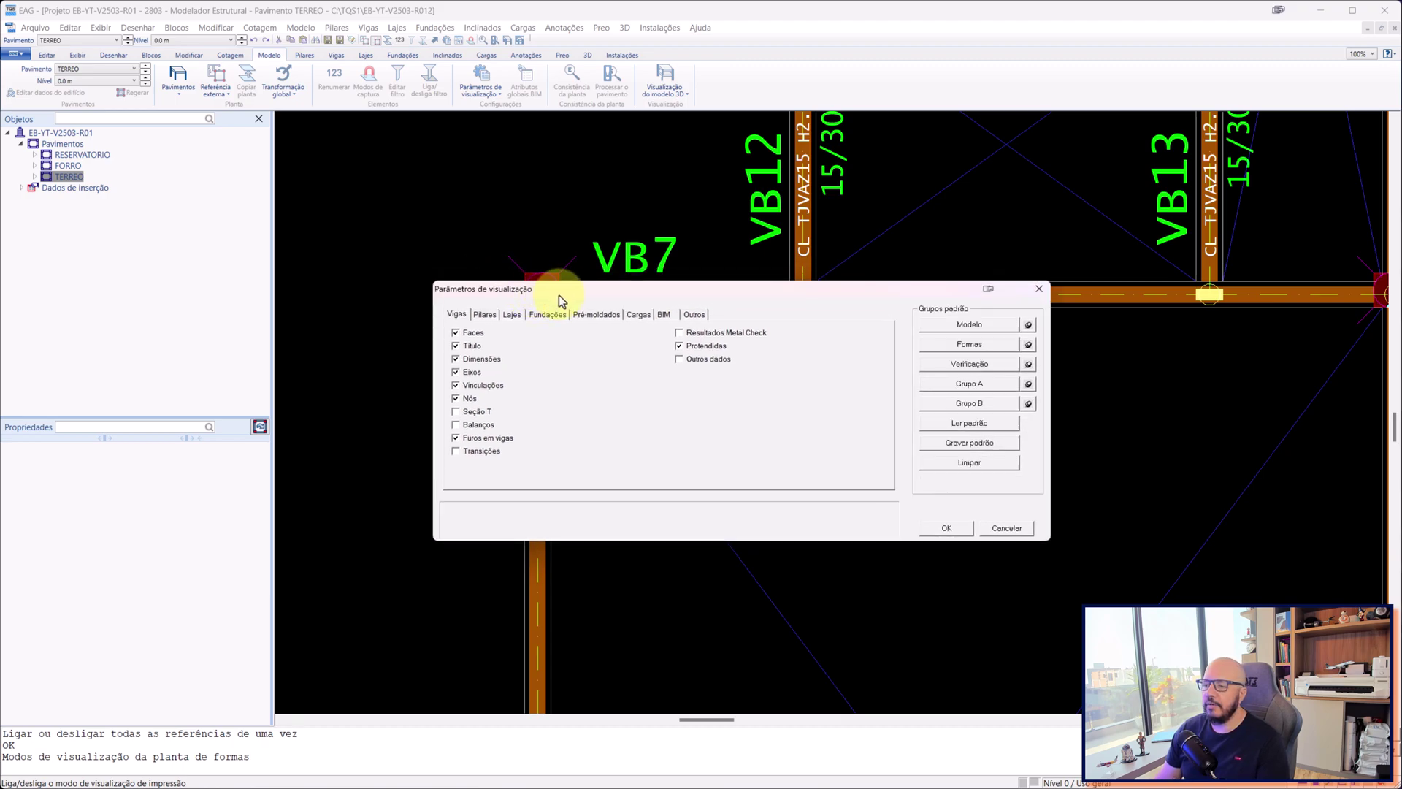
left_click_drag(613, 290, 641, 351)
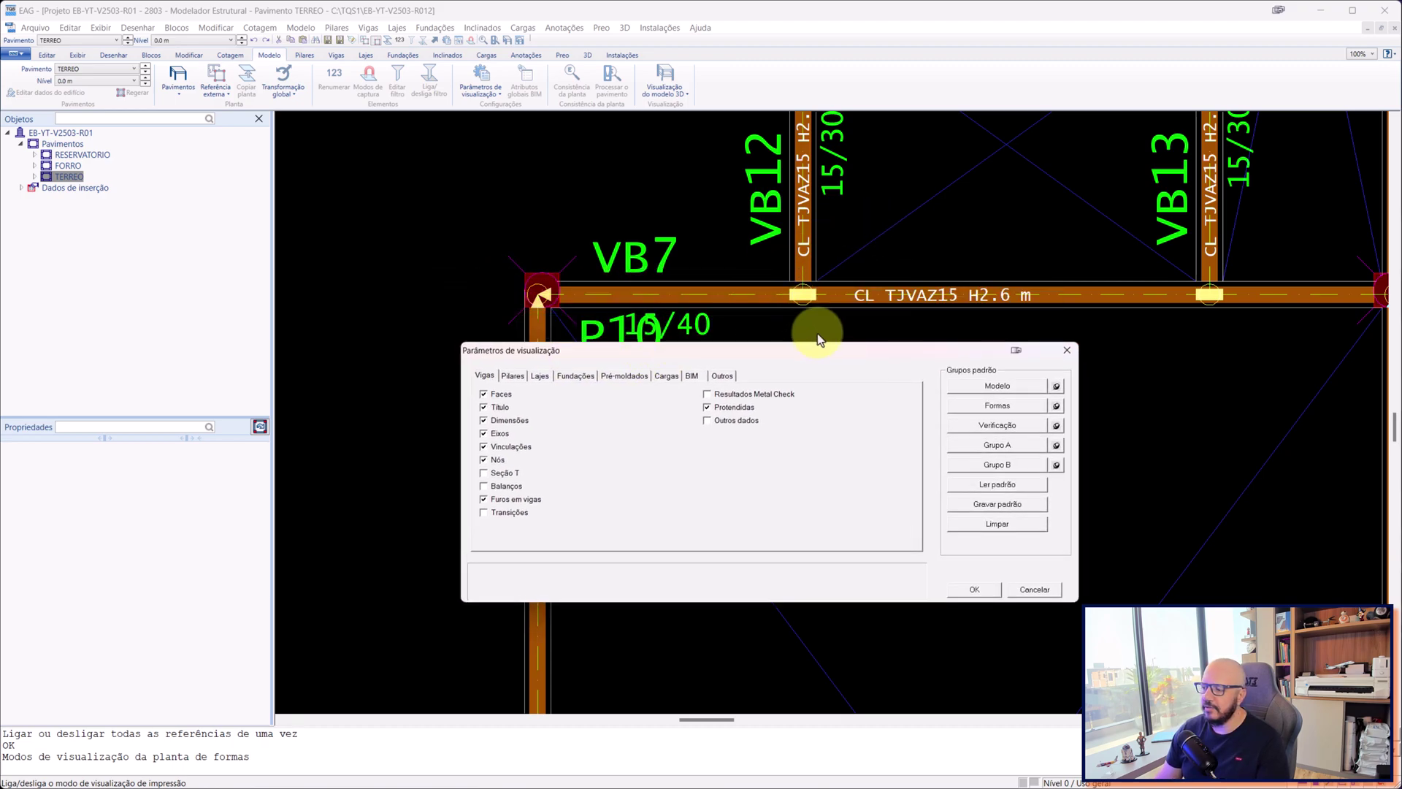
- Apply the Formas standard group of visualization parameters to the TERREO plan
left_click_drag(807, 356, 828, 255)
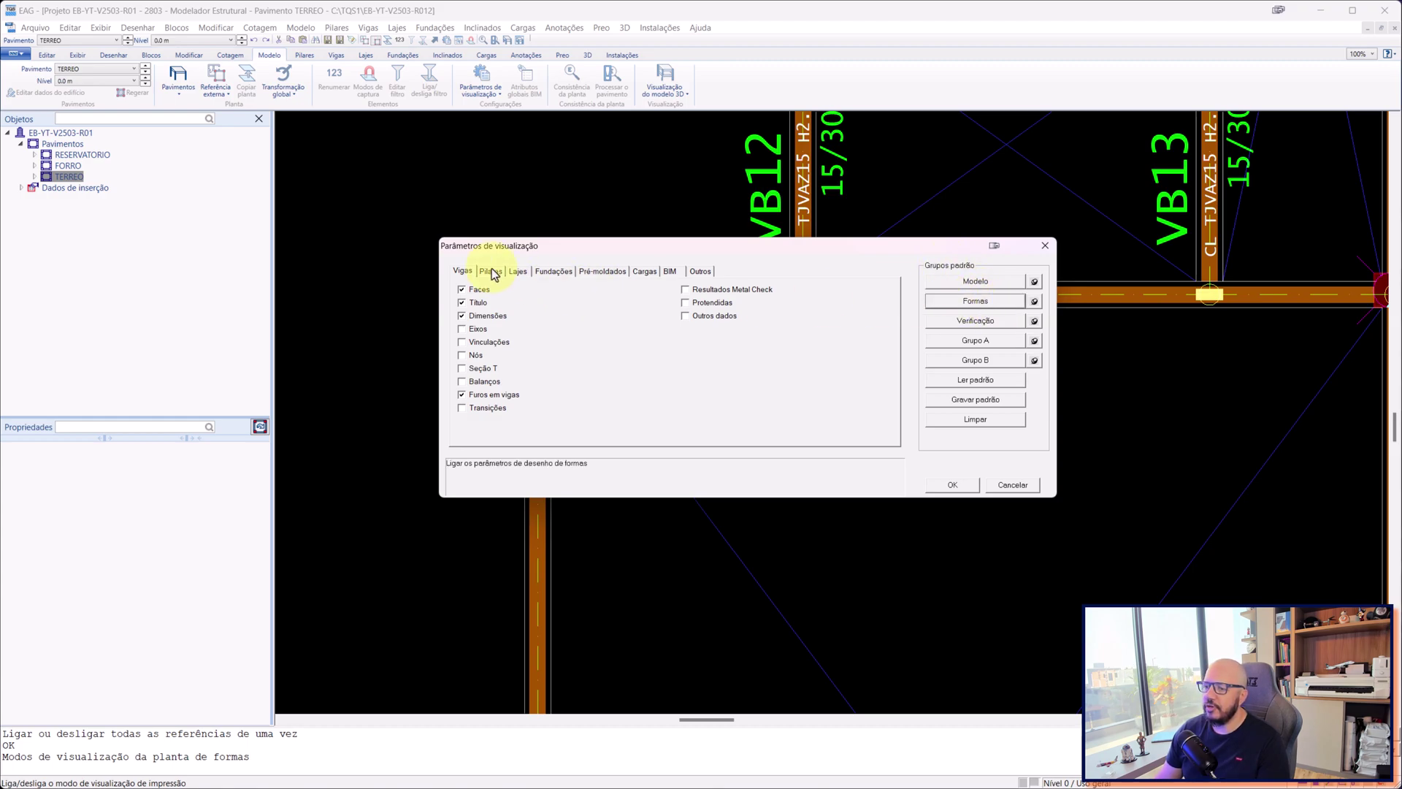
left_click(518, 272)
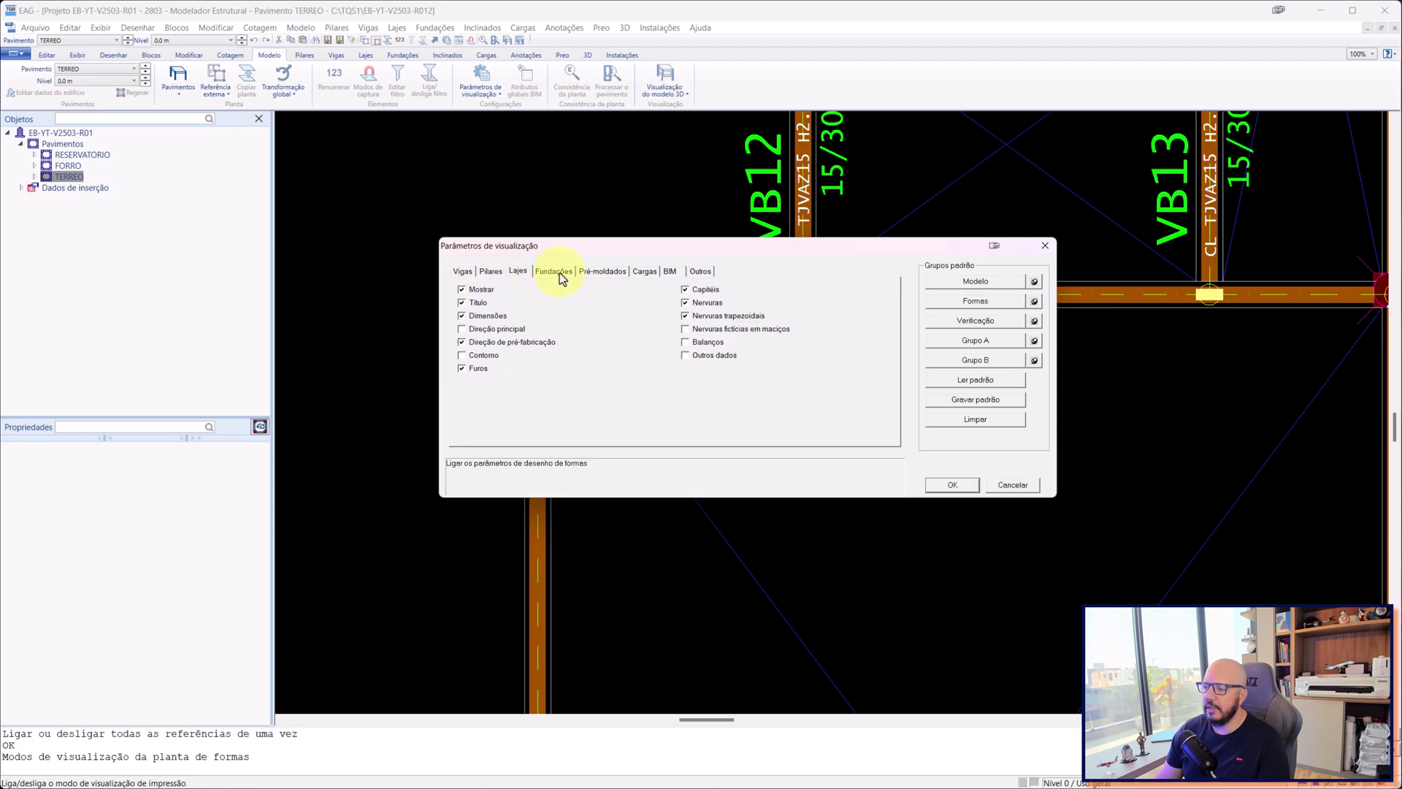
left_click(948, 487)
- Examine the beam, column and foundation titles from VB7 up to VB1, and look at the element renumbering options without applying them
scroll(942, 485, "down", 5)
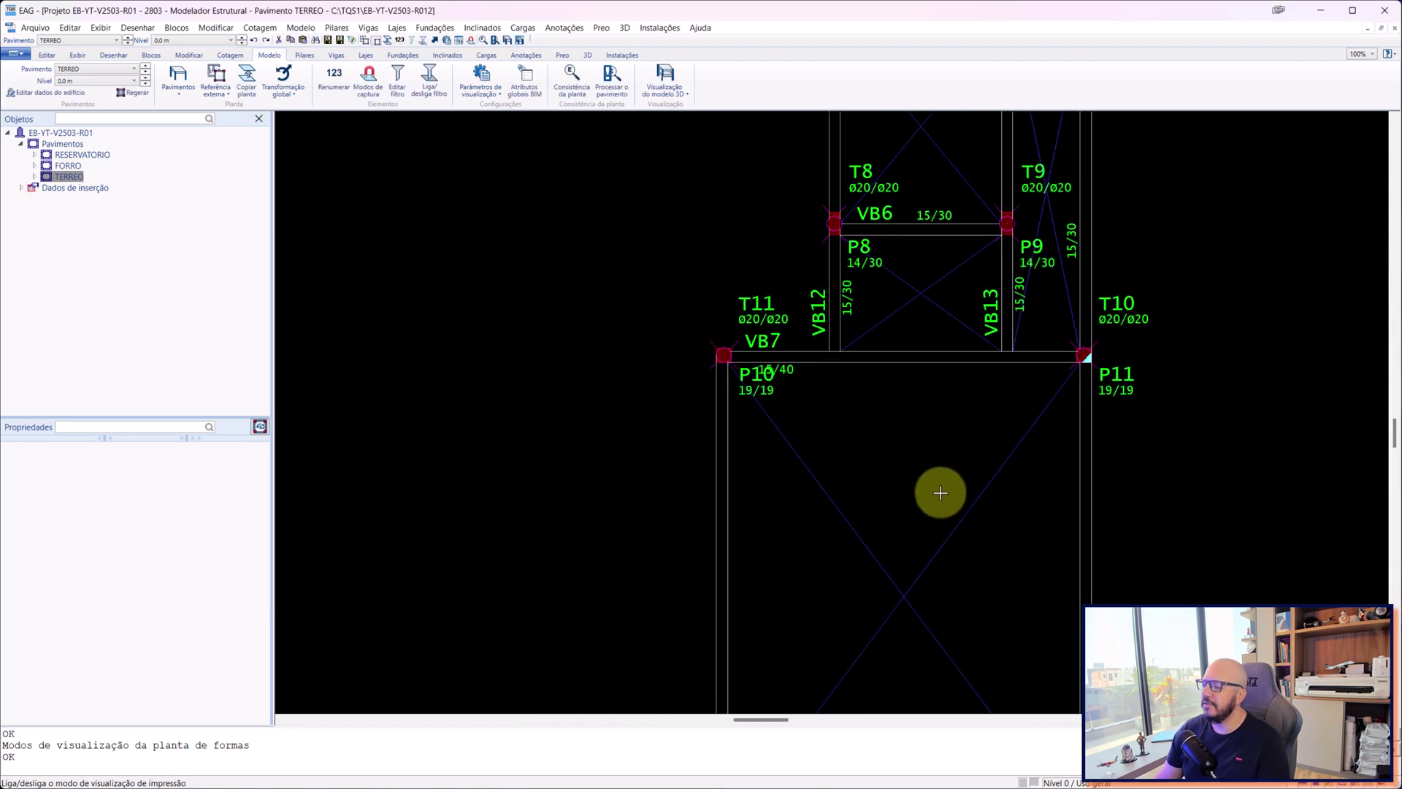
middle_click_drag(941, 492, 814, 267)
middle_click_drag(752, 473, 804, 636)
middle_click_drag(754, 244, 690, 567)
middle_click_drag(686, 202, 718, 495)
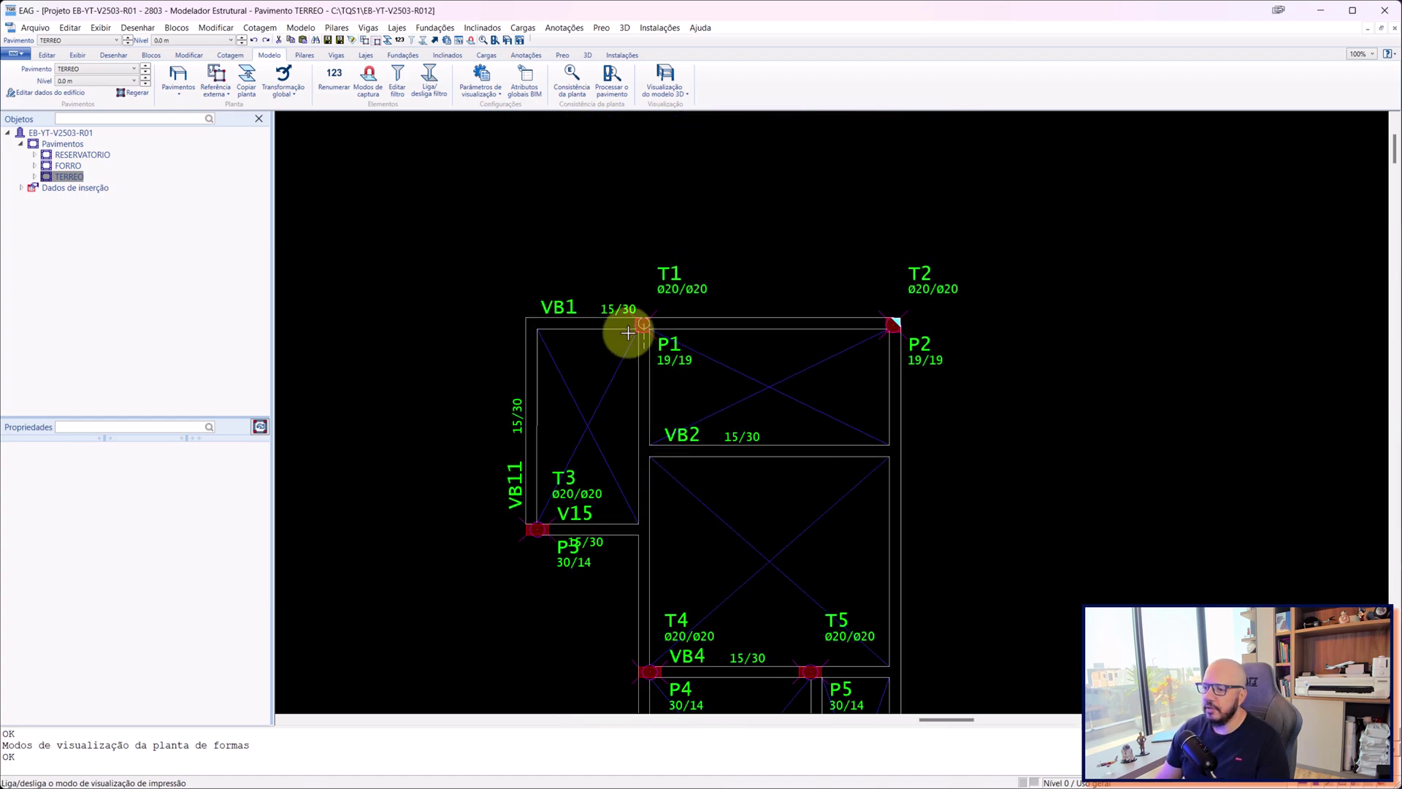
scroll(632, 337, "up", 1)
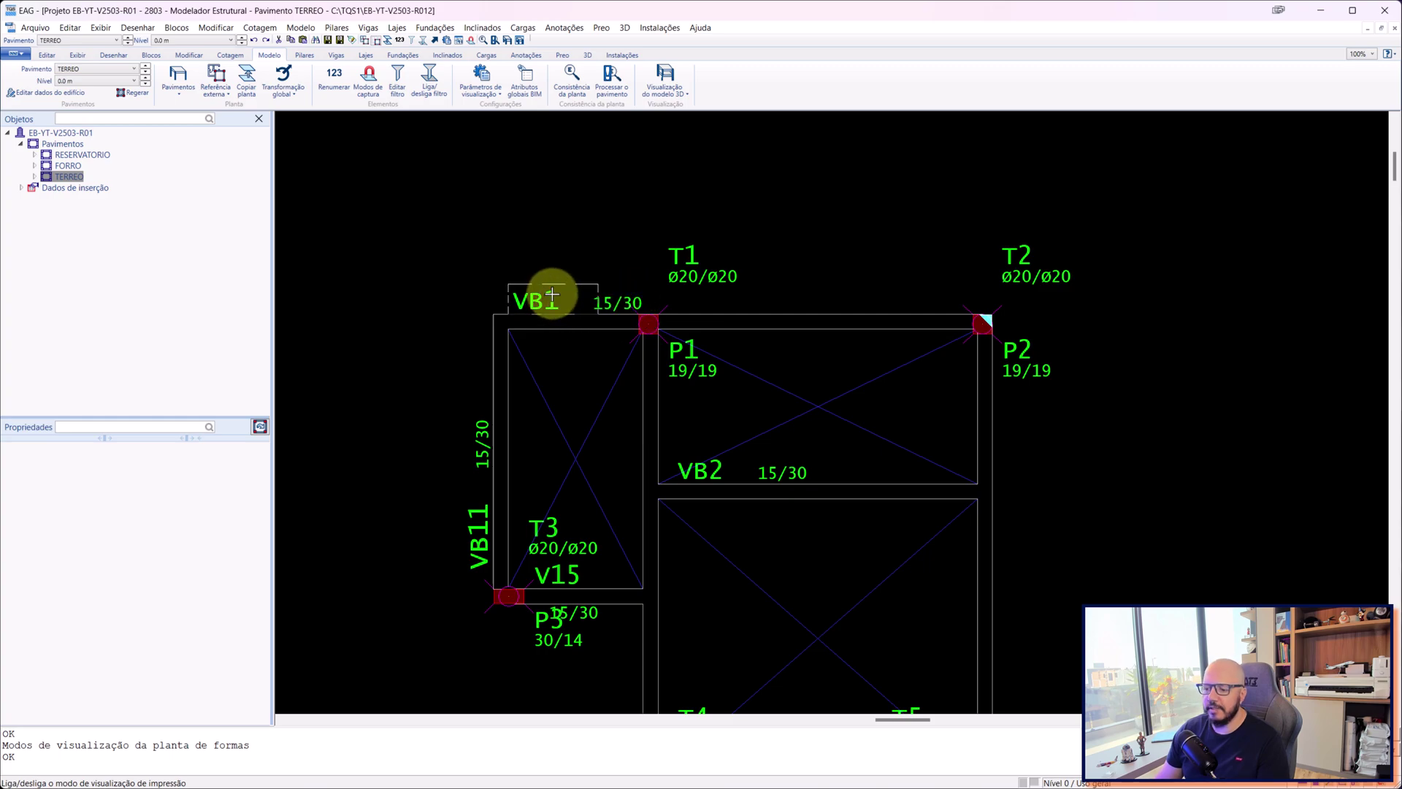
middle_click_drag(650, 475, 713, 228)
scroll(682, 282, "up", 1)
scroll(687, 275, "down", 1)
scroll(808, 226, "down", 1)
middle_click_drag(808, 226, 780, 379)
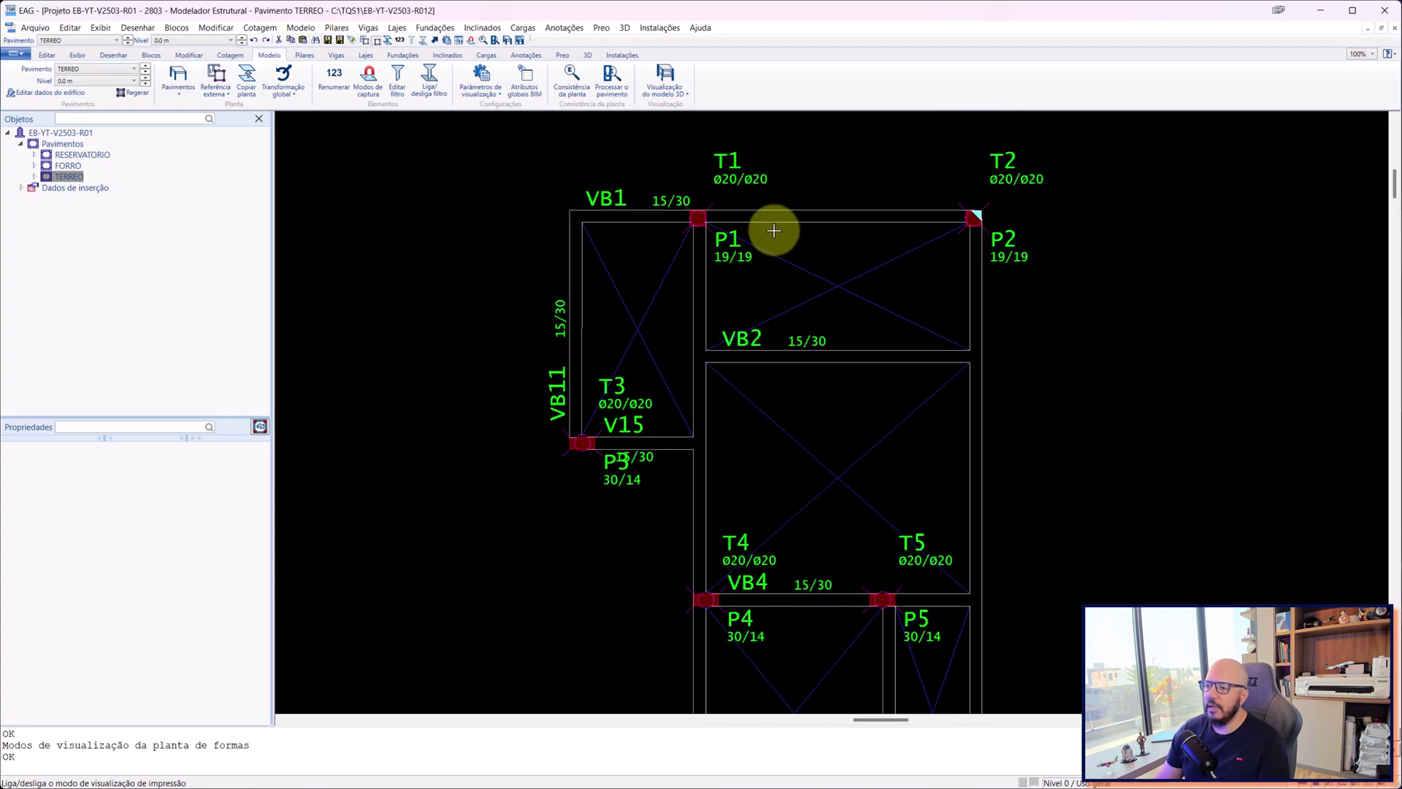
scroll(1037, 171, "up", 2)
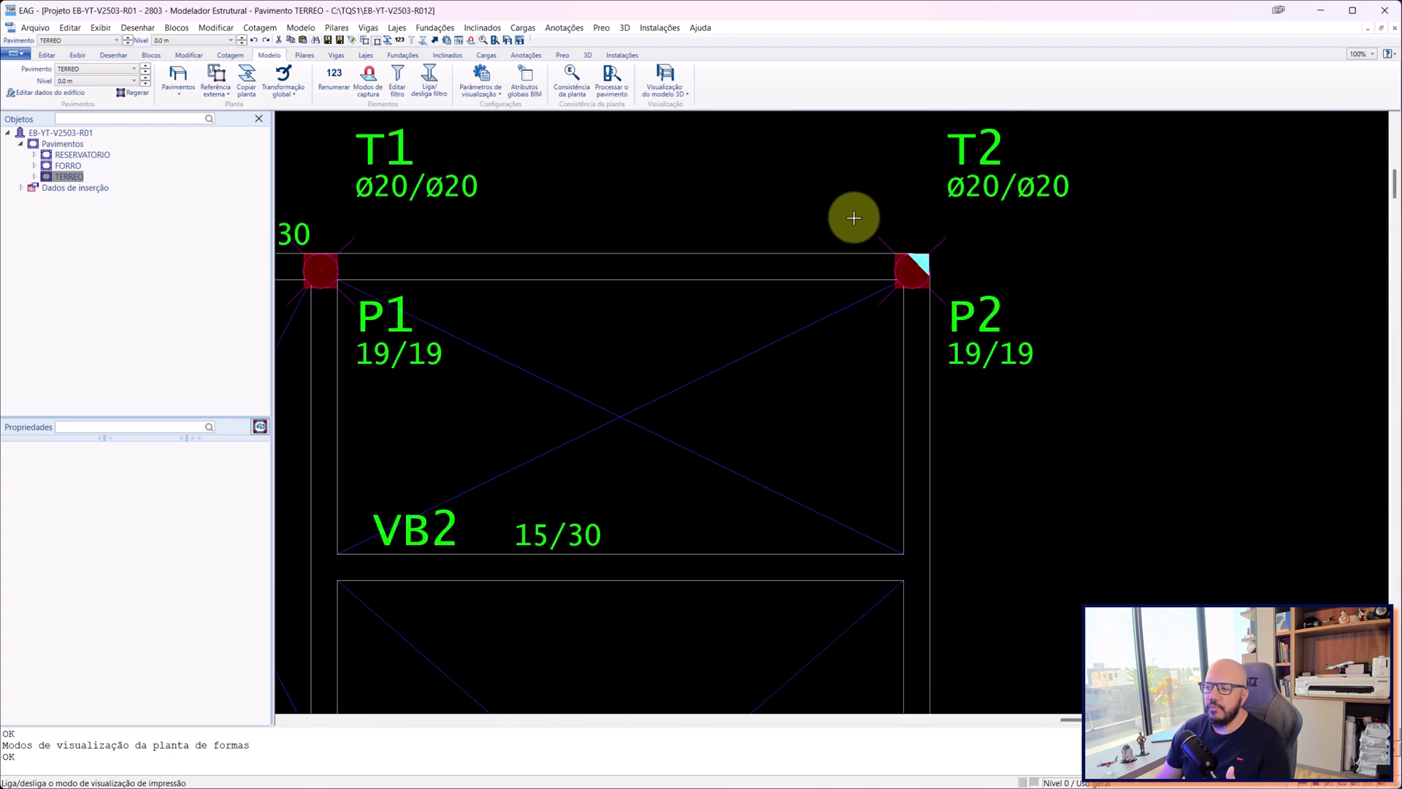
middle_click_drag(773, 300, 813, 212)
scroll(808, 210, "down", 2)
middle_click_drag(694, 313, 832, 212)
scroll(832, 212, "down", 2)
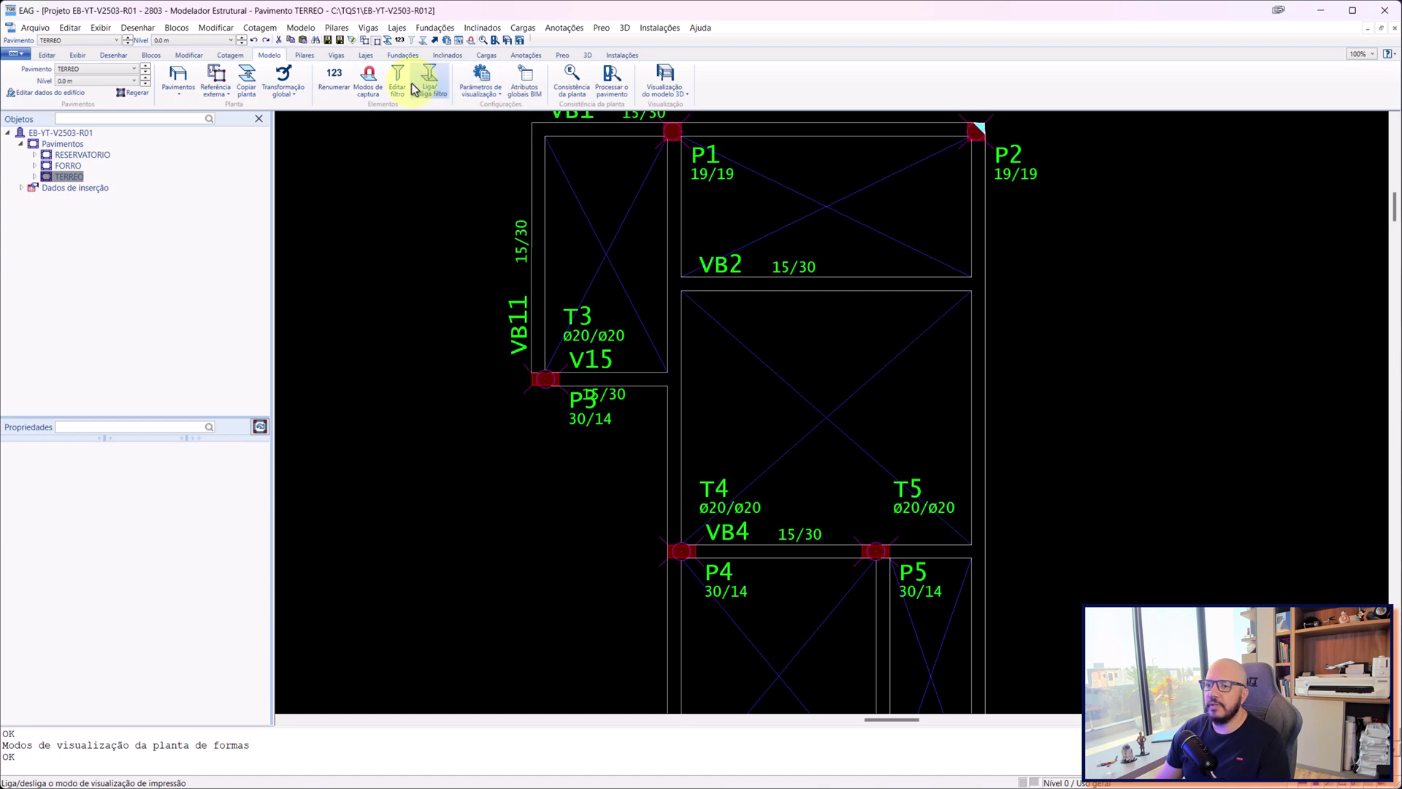
left_click(328, 82)
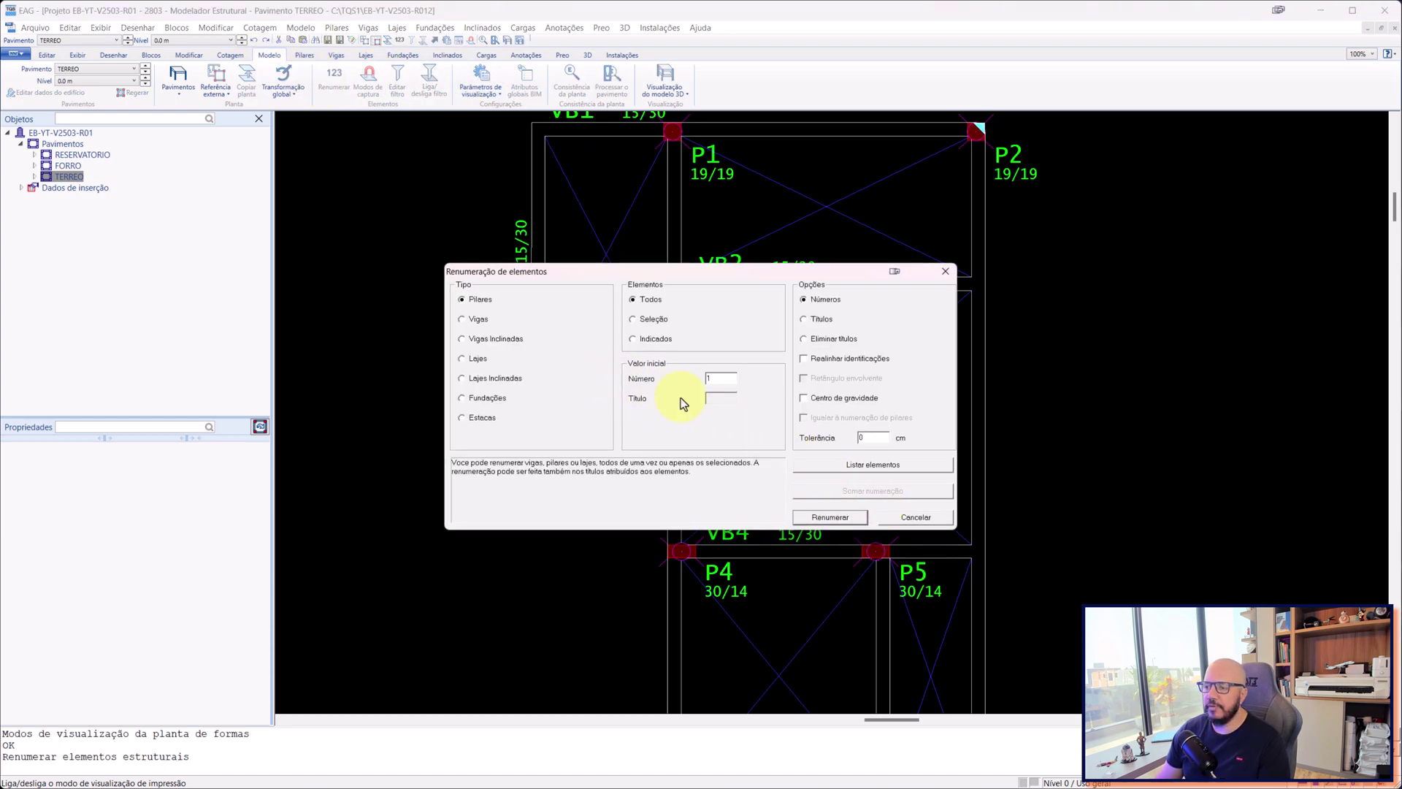
left_click(905, 519)
- Move column P3's title and dimensions directly below the column, clear of beam V15's 15/30 text
scroll(566, 385, "up", 3)
scroll(564, 384, "up", 4)
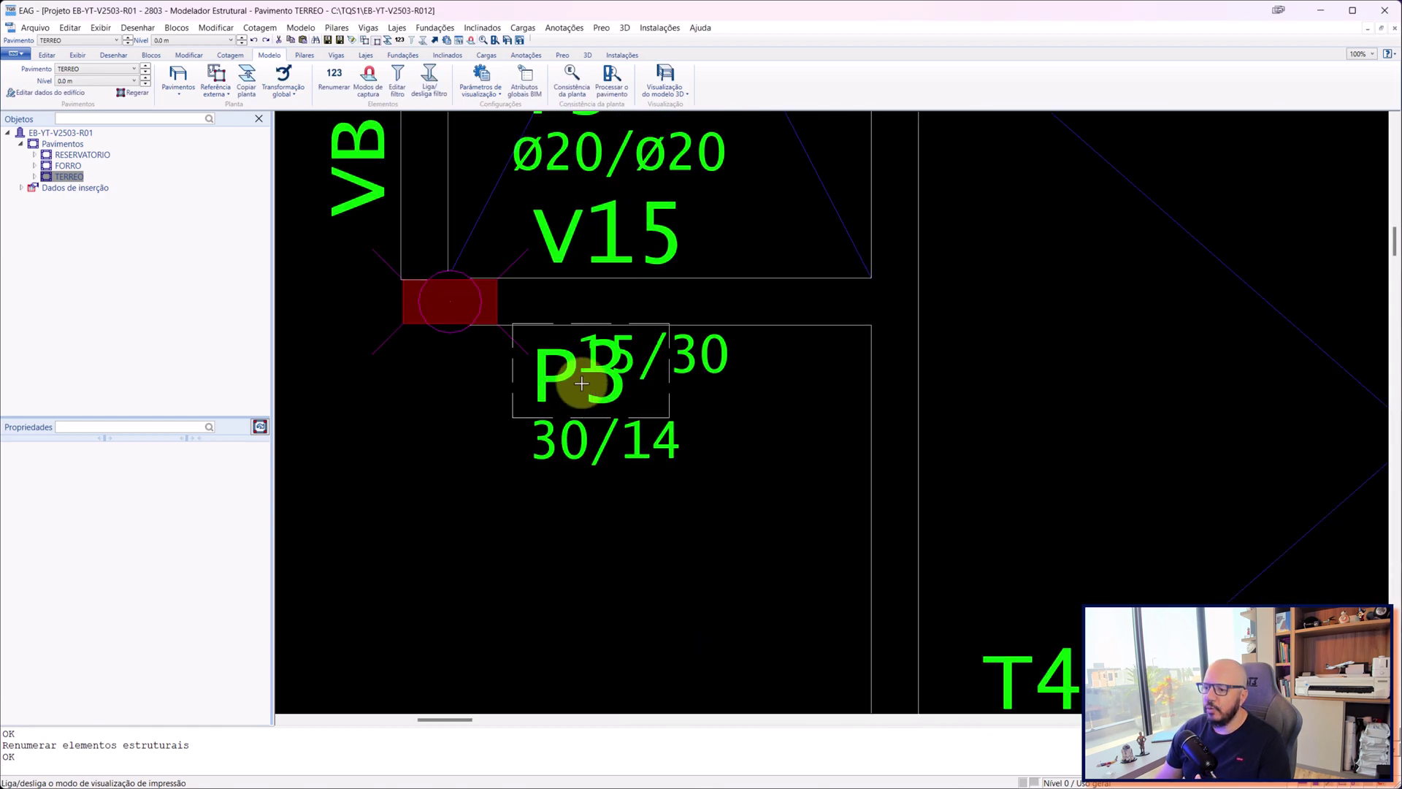
left_click(610, 409)
left_click(435, 429)
- Move beam V15's title to the right along the beam, away from foundation T3's label
scroll(645, 449, "down", 1)
scroll(645, 448, "down", 3)
scroll(654, 362, "up", 3)
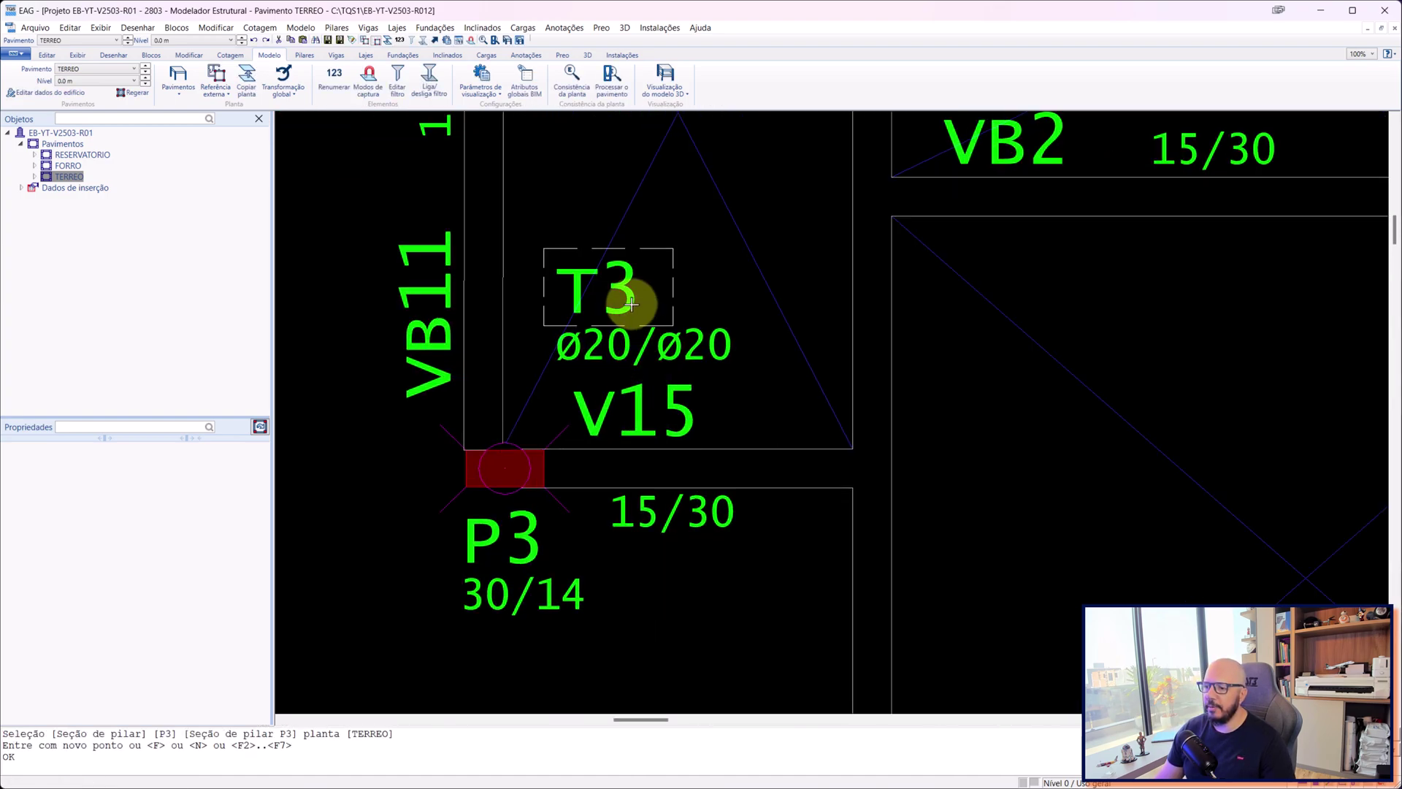
left_click(650, 401)
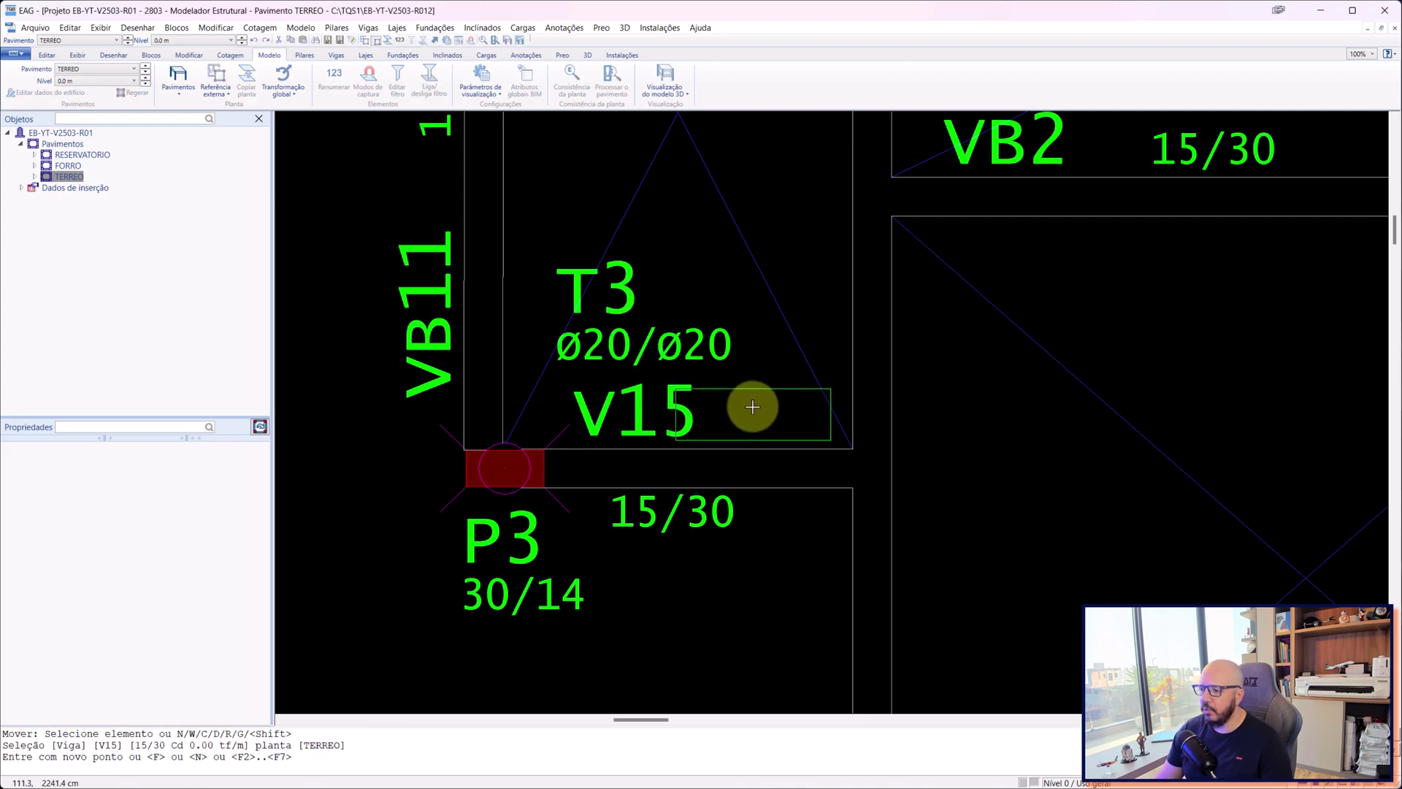
left_click(752, 409)
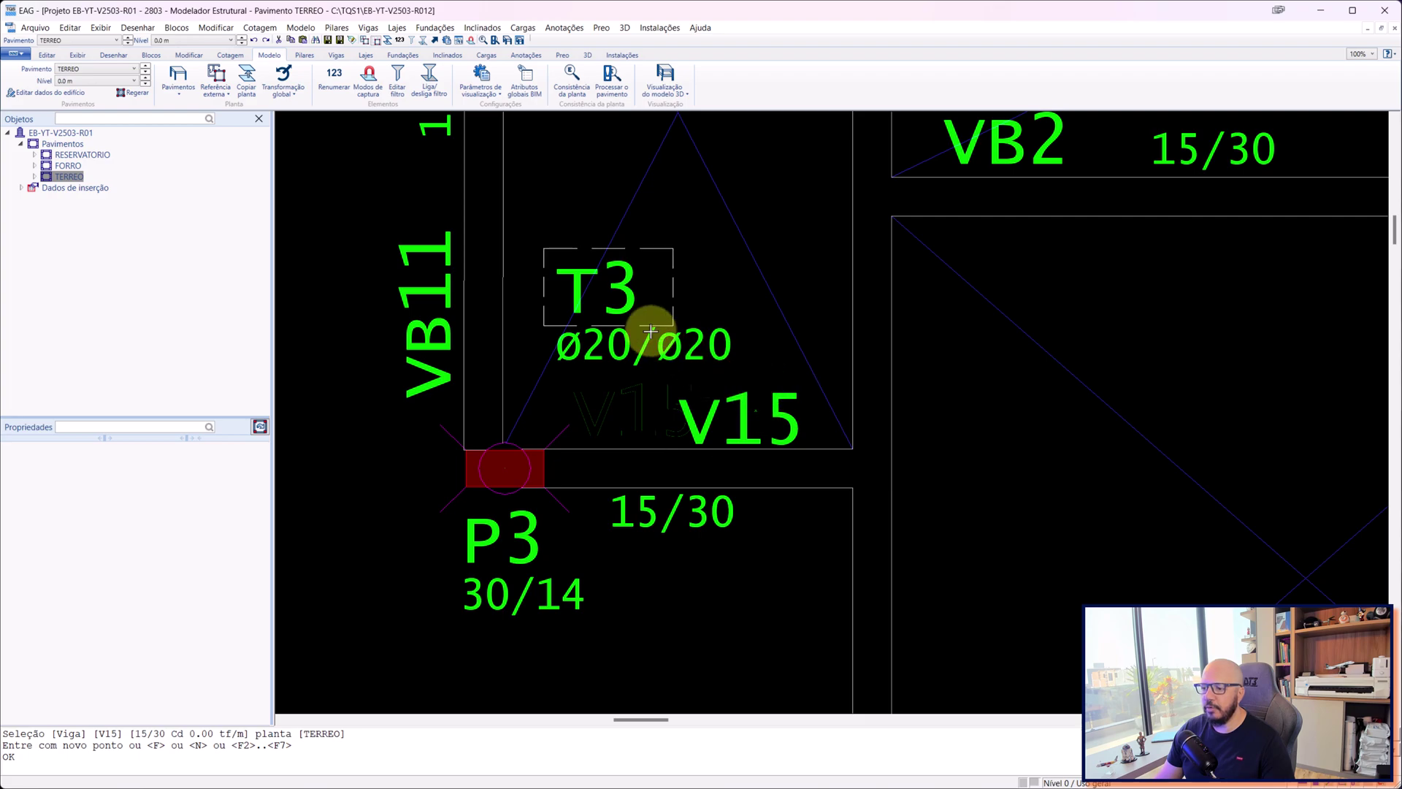
- Undo the accidental deletion of foundation T3 and move its title and dimensions down and left, closer to beam VB11
left_click(628, 303)
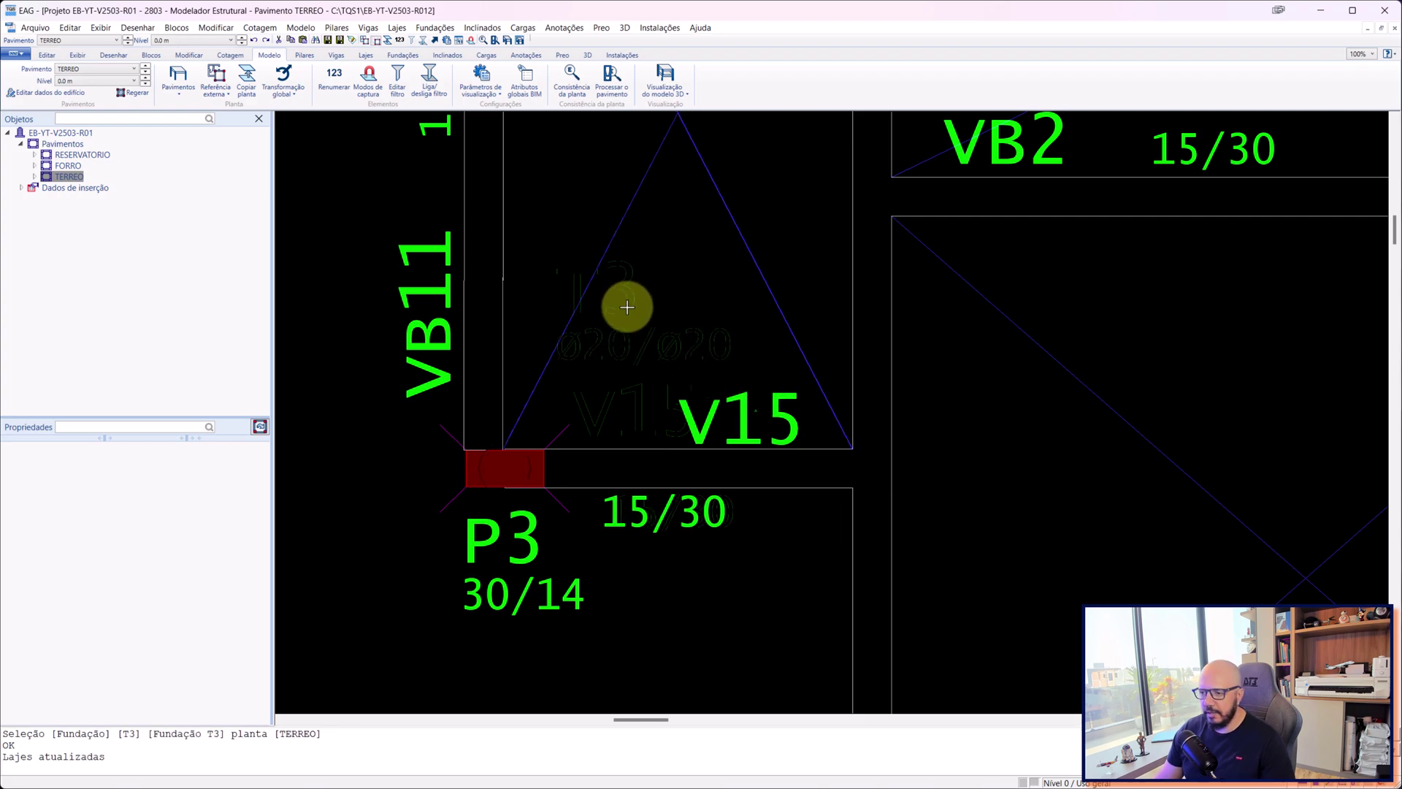
key("ctrl+z")
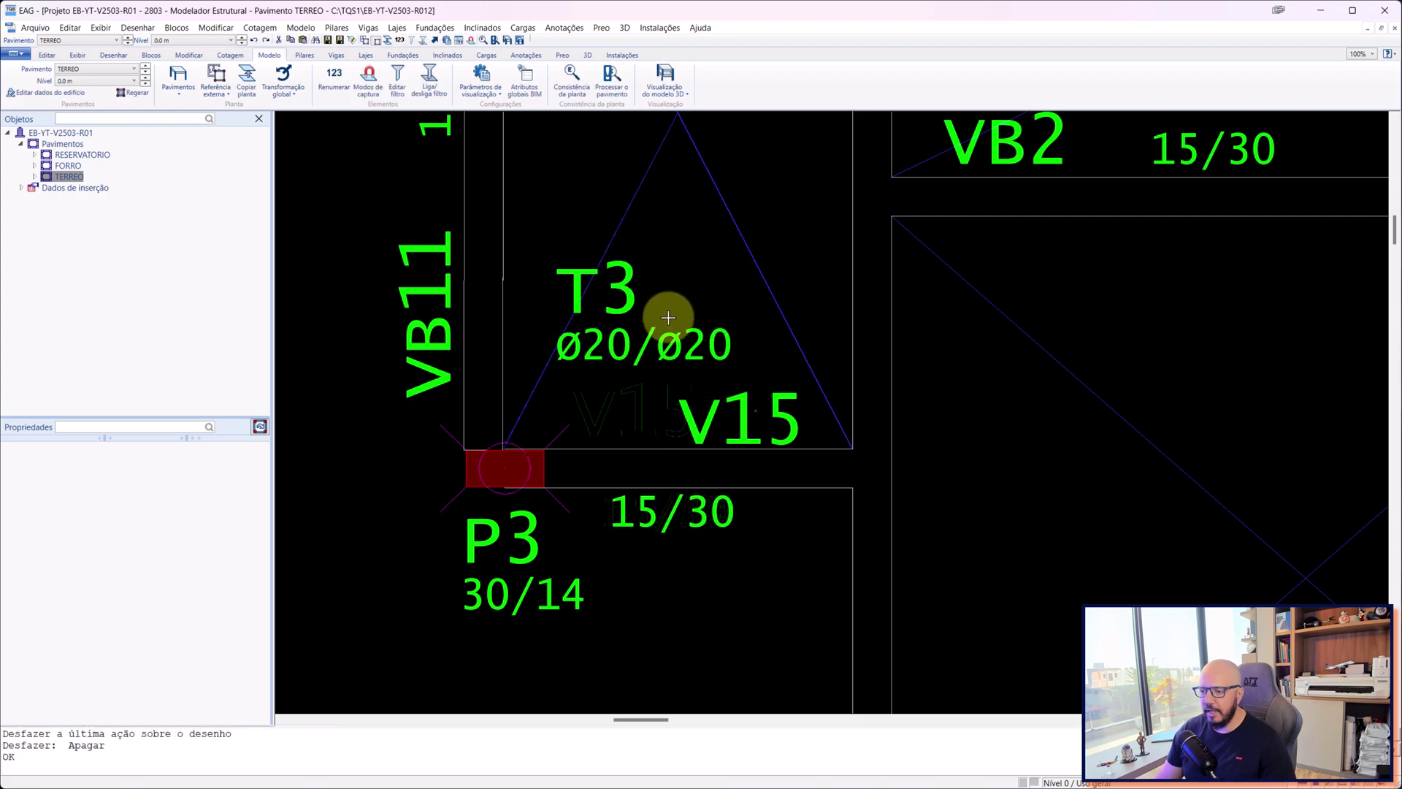
key("m")
left_click(609, 294)
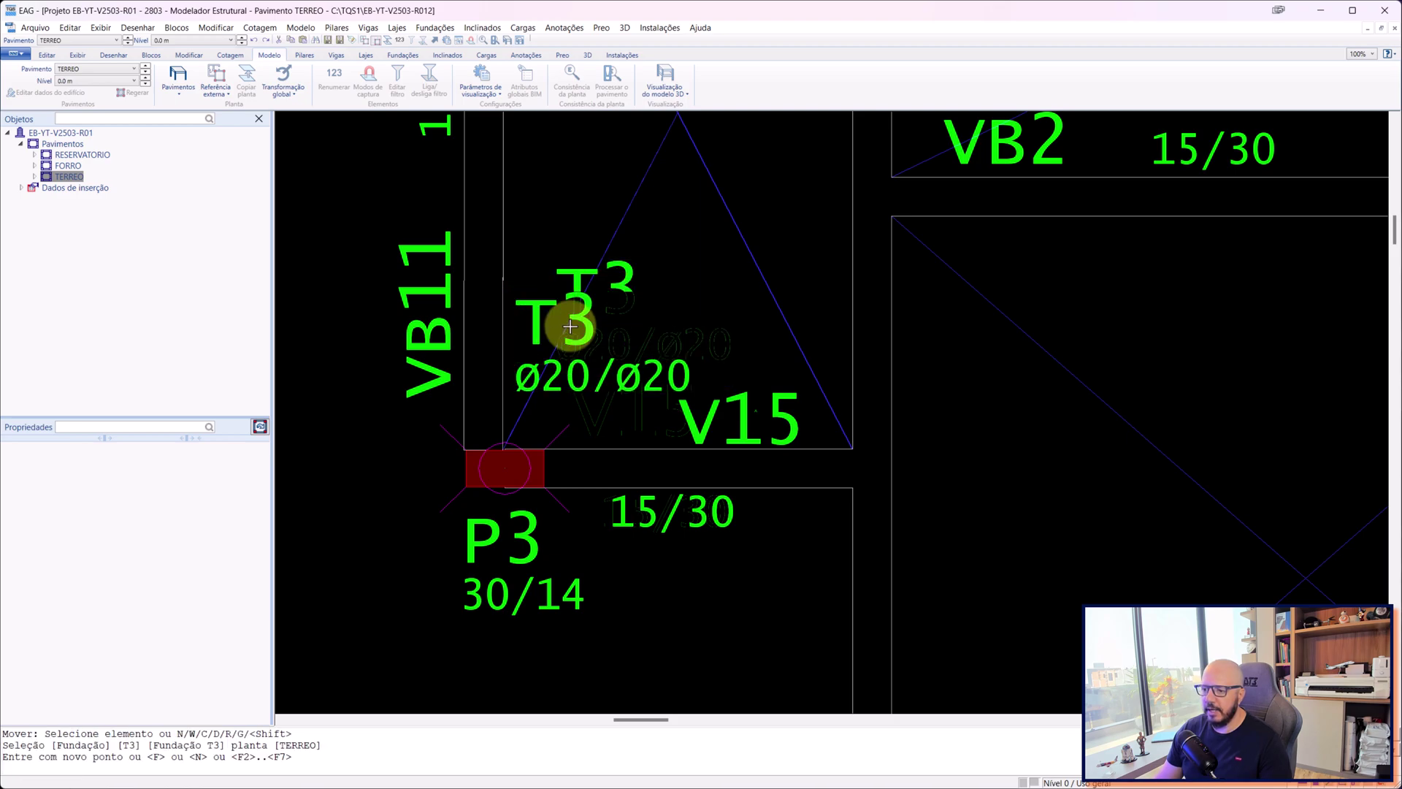
scroll(570, 326, "down", 2)
left_click(574, 336)
scroll(584, 314, "down", 4)
scroll(613, 309, "up", 1)
scroll(567, 314, "up", 4)
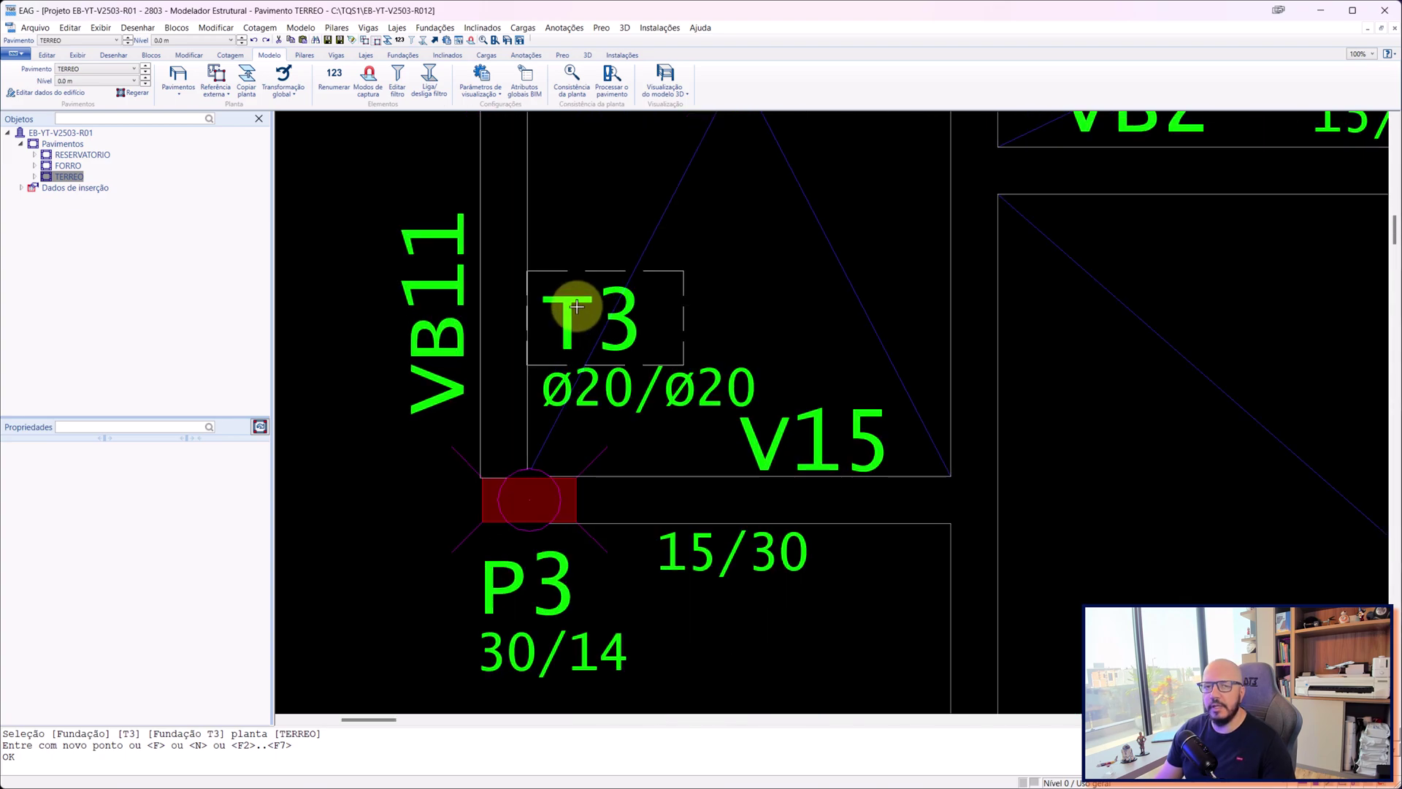
- Move foundation T5's title and dimensions down and left, closer to column P5 above beam VB4
scroll(803, 310, "down", 4)
middle_click_drag(1055, 382, 864, 276)
scroll(922, 376, "up", 3)
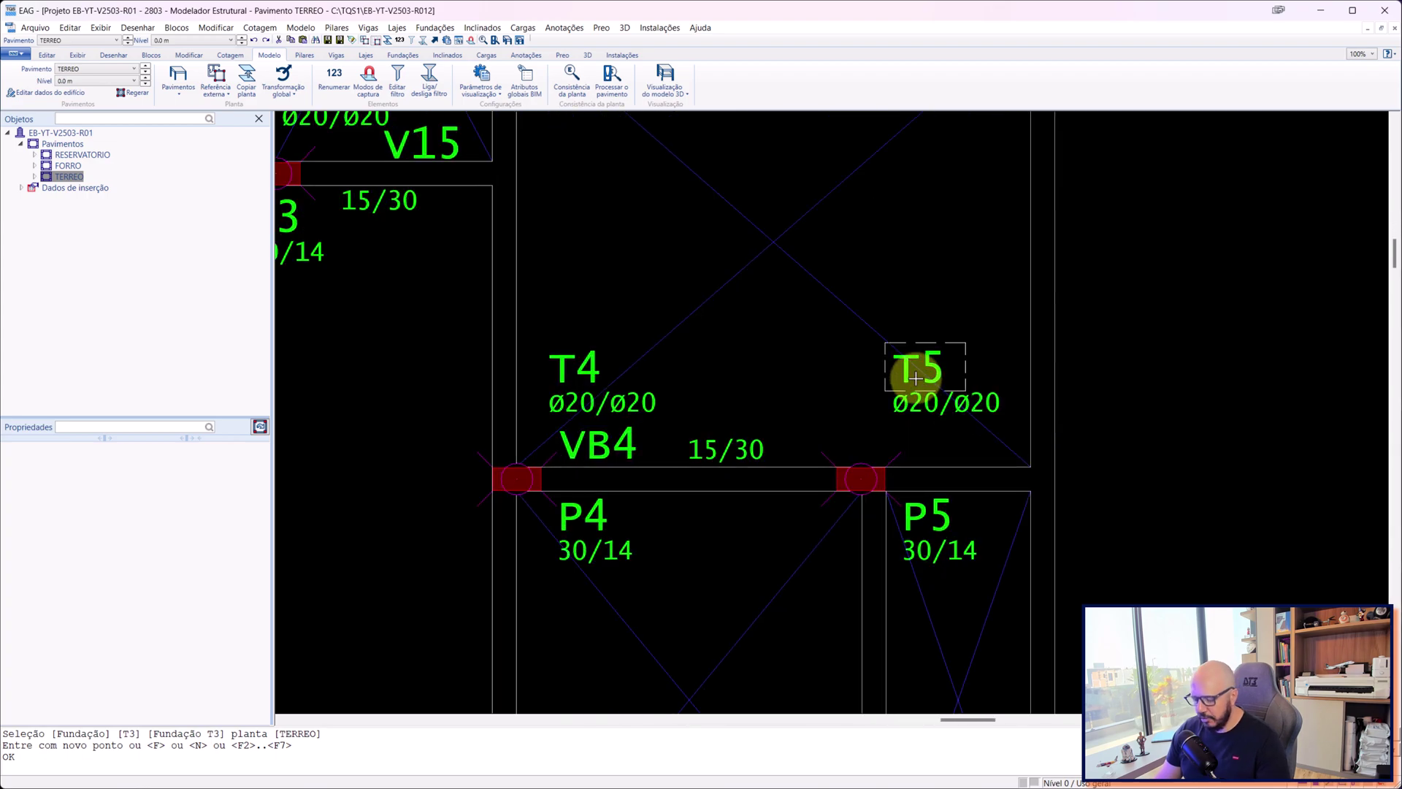
left_click(916, 377)
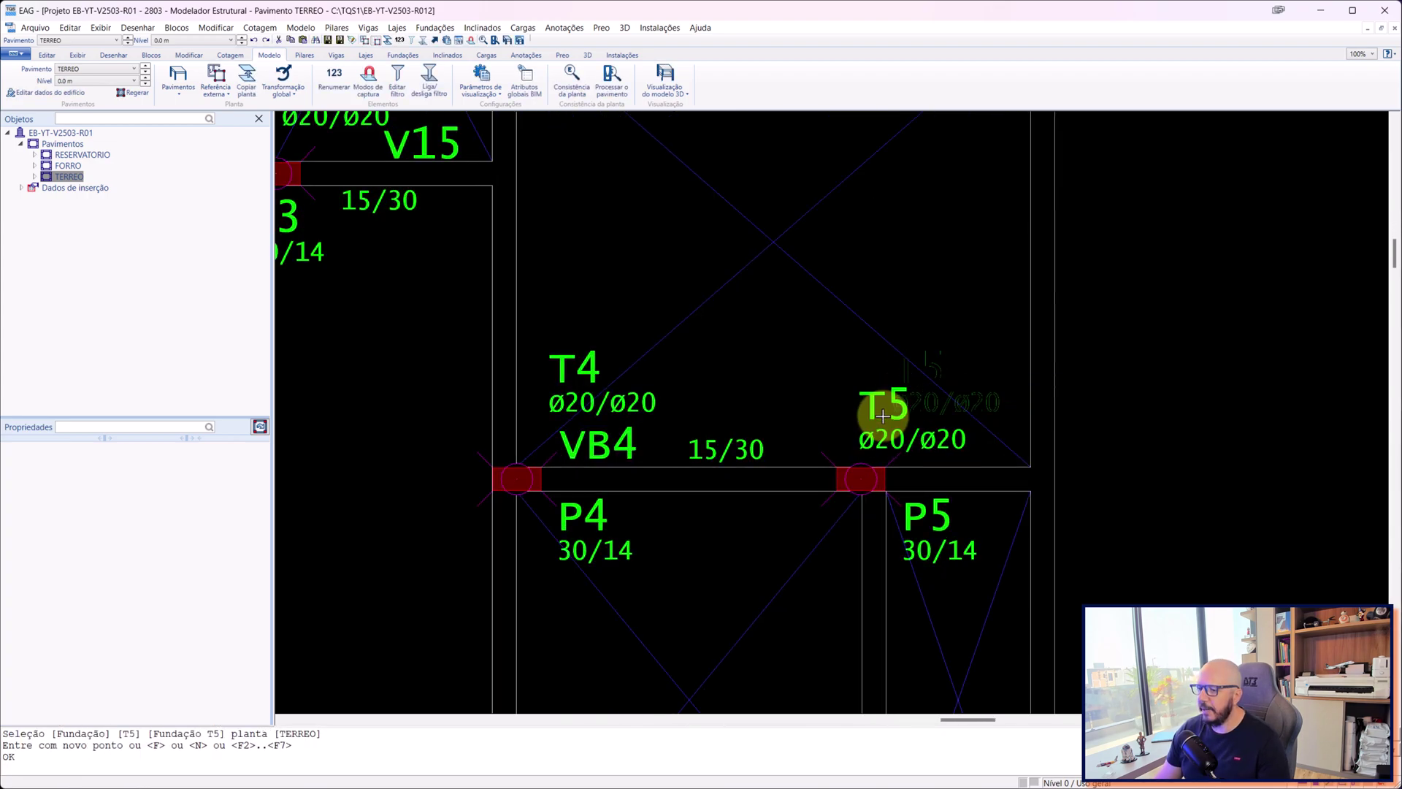
left_click(882, 417)
scroll(757, 382, "down", 1)
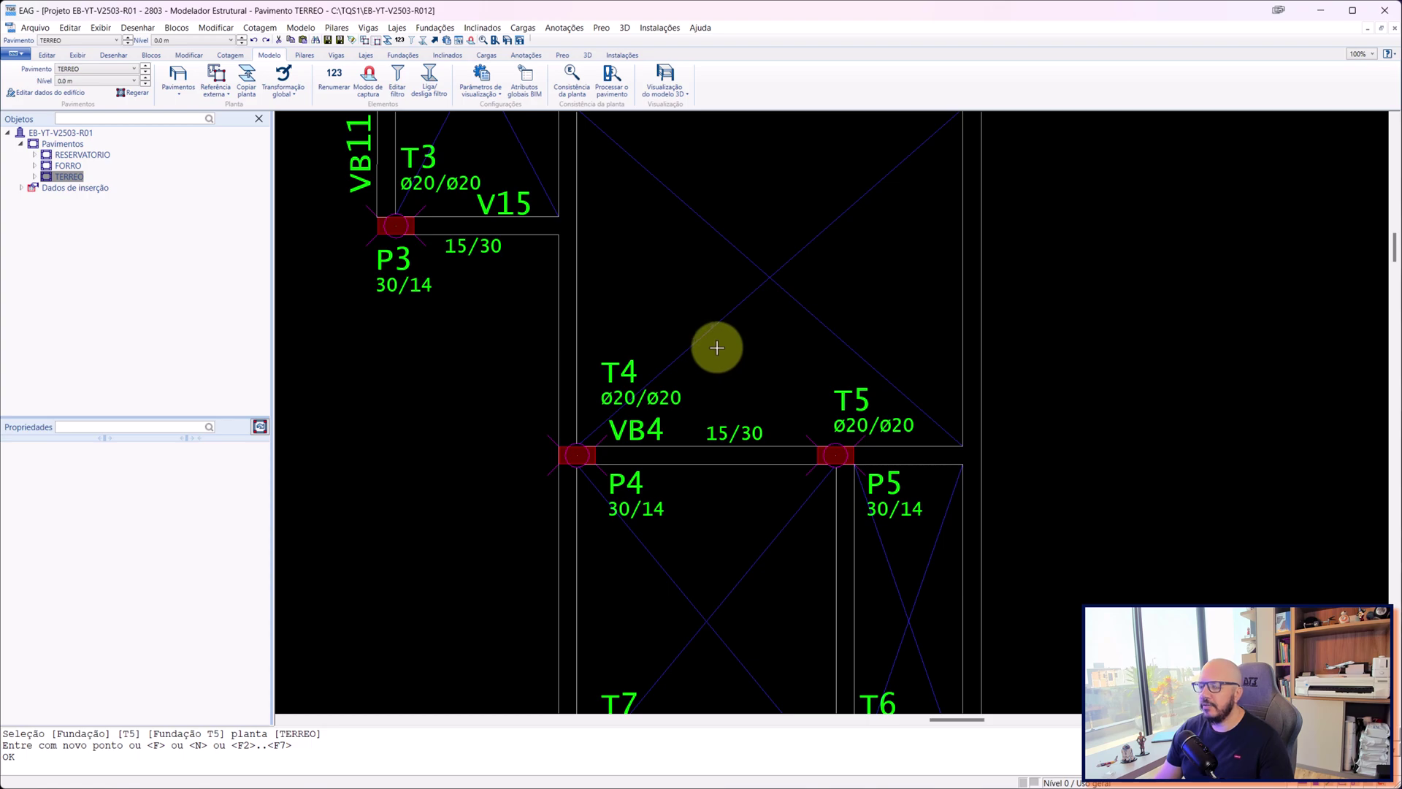
- Examine the beam, column and foundation titles from beam VB4 down to beam VB9
scroll(717, 342, "down", 3)
middle_click_drag(820, 428, 842, 265)
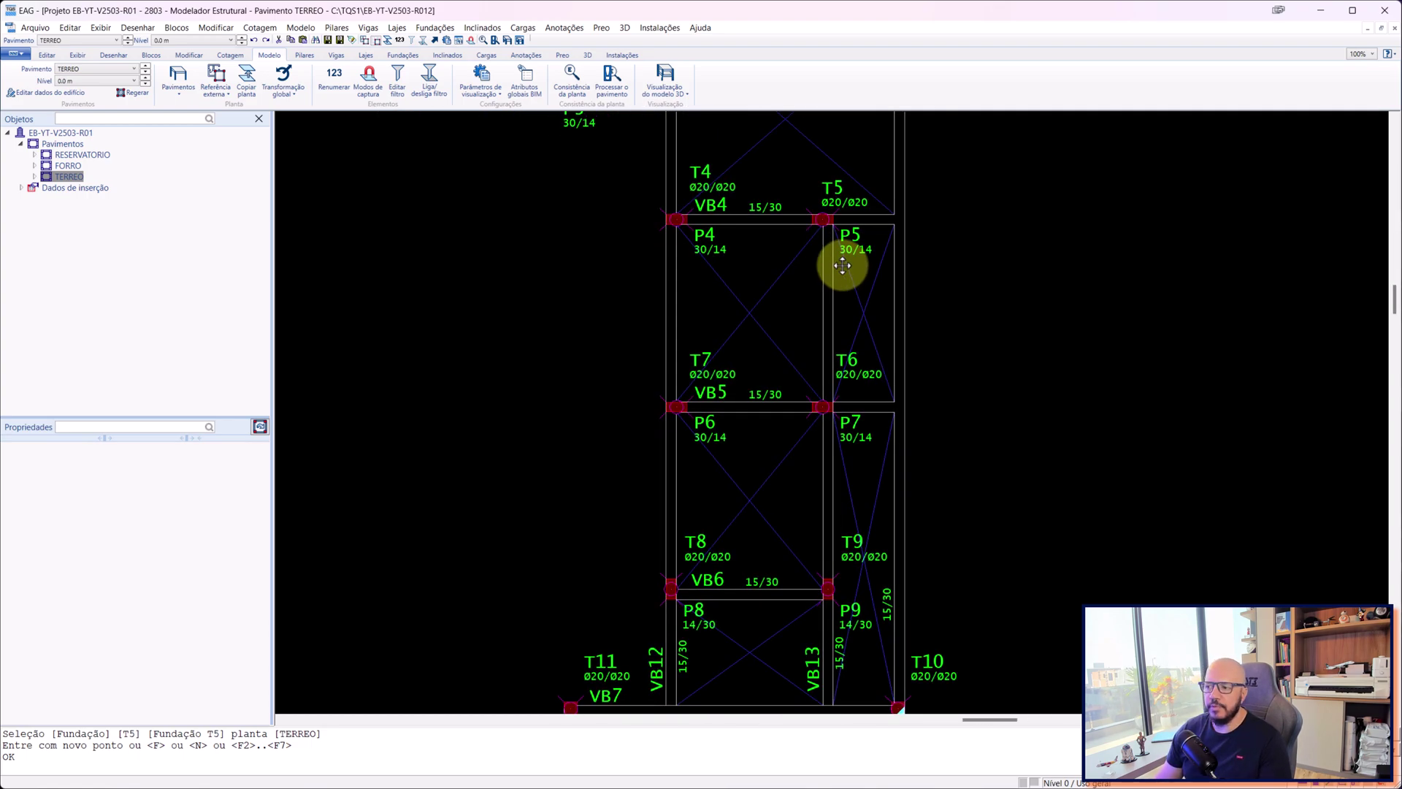
scroll(847, 284, "down", 2)
middle_click_drag(824, 475, 820, 263)
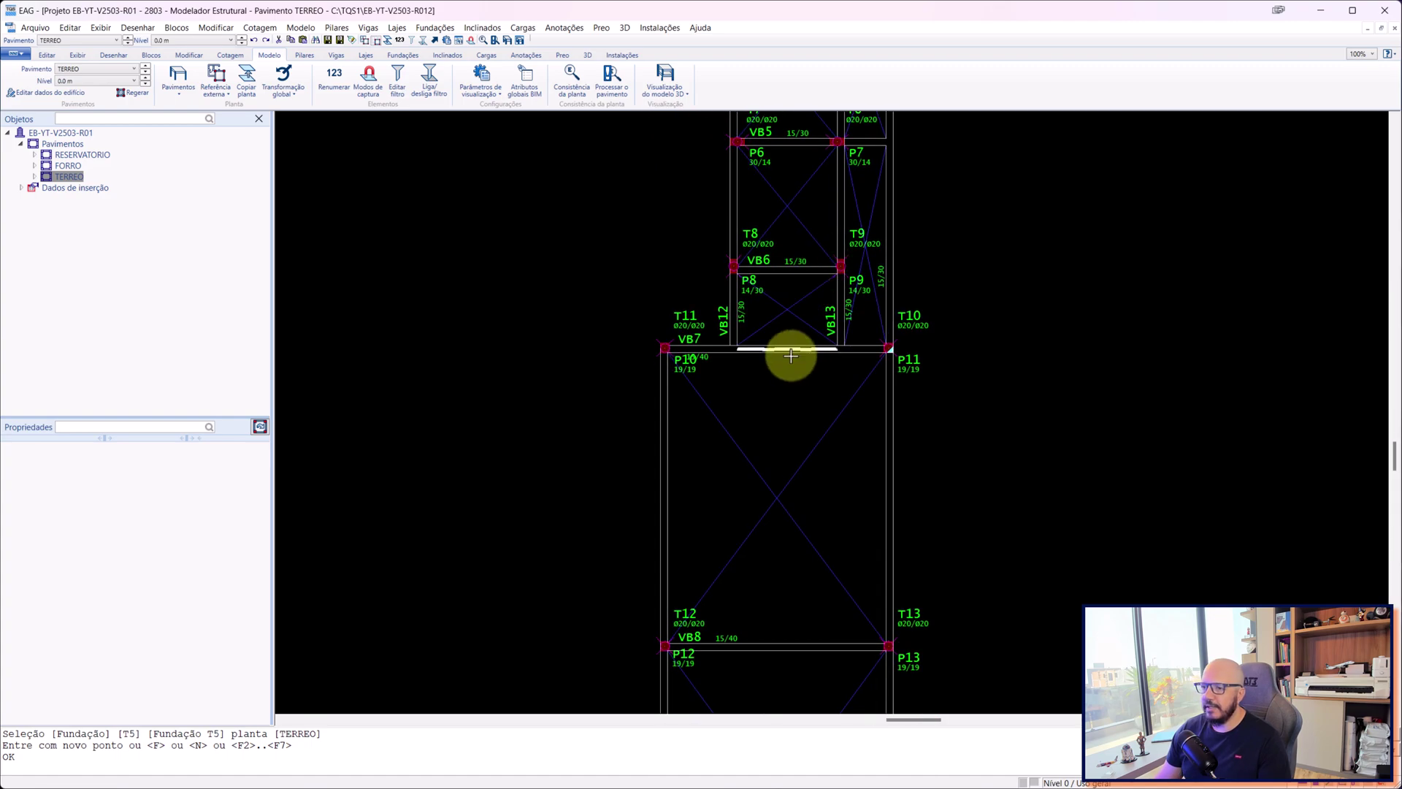
left_click(525, 55)
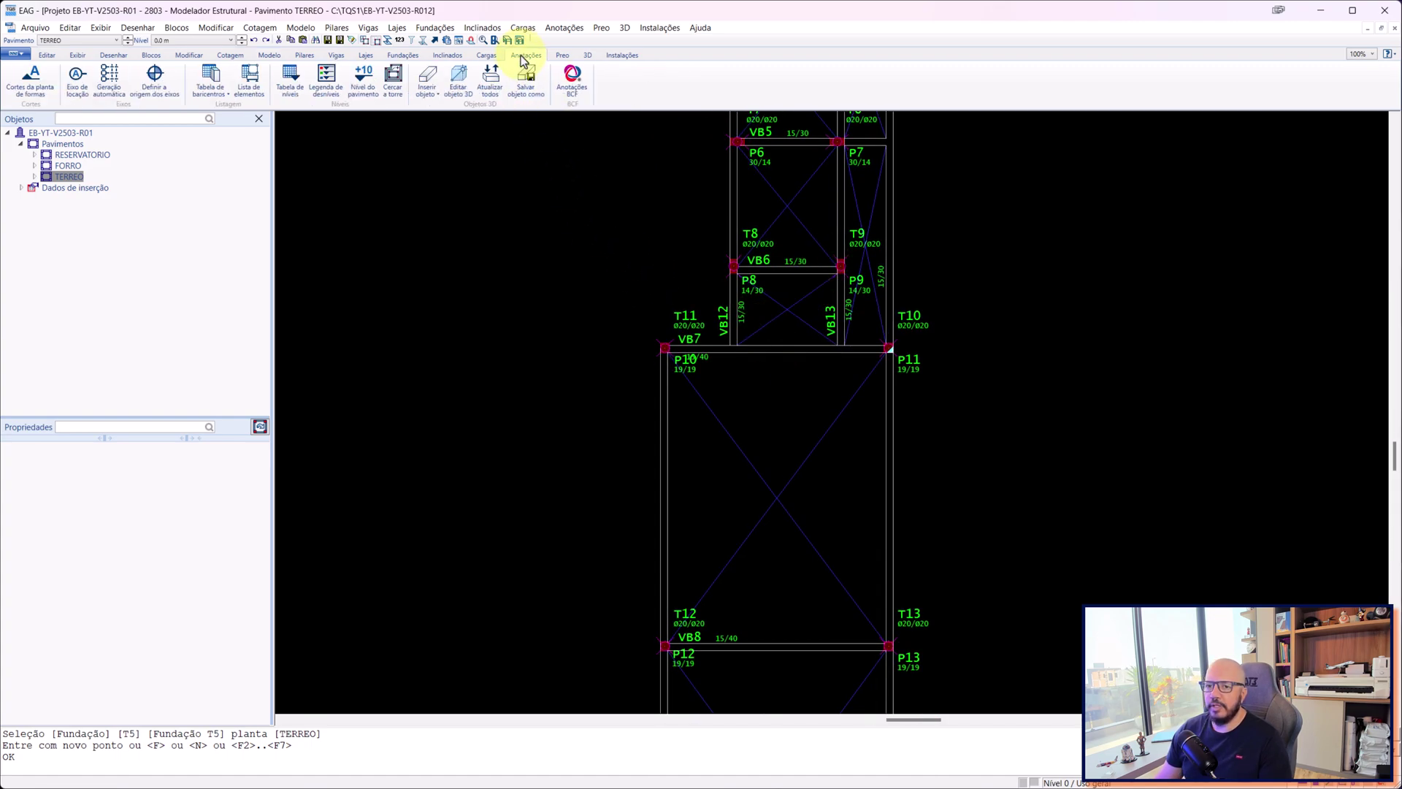
middle_click_drag(836, 441, 805, 218)
scroll(801, 217, "down", 1)
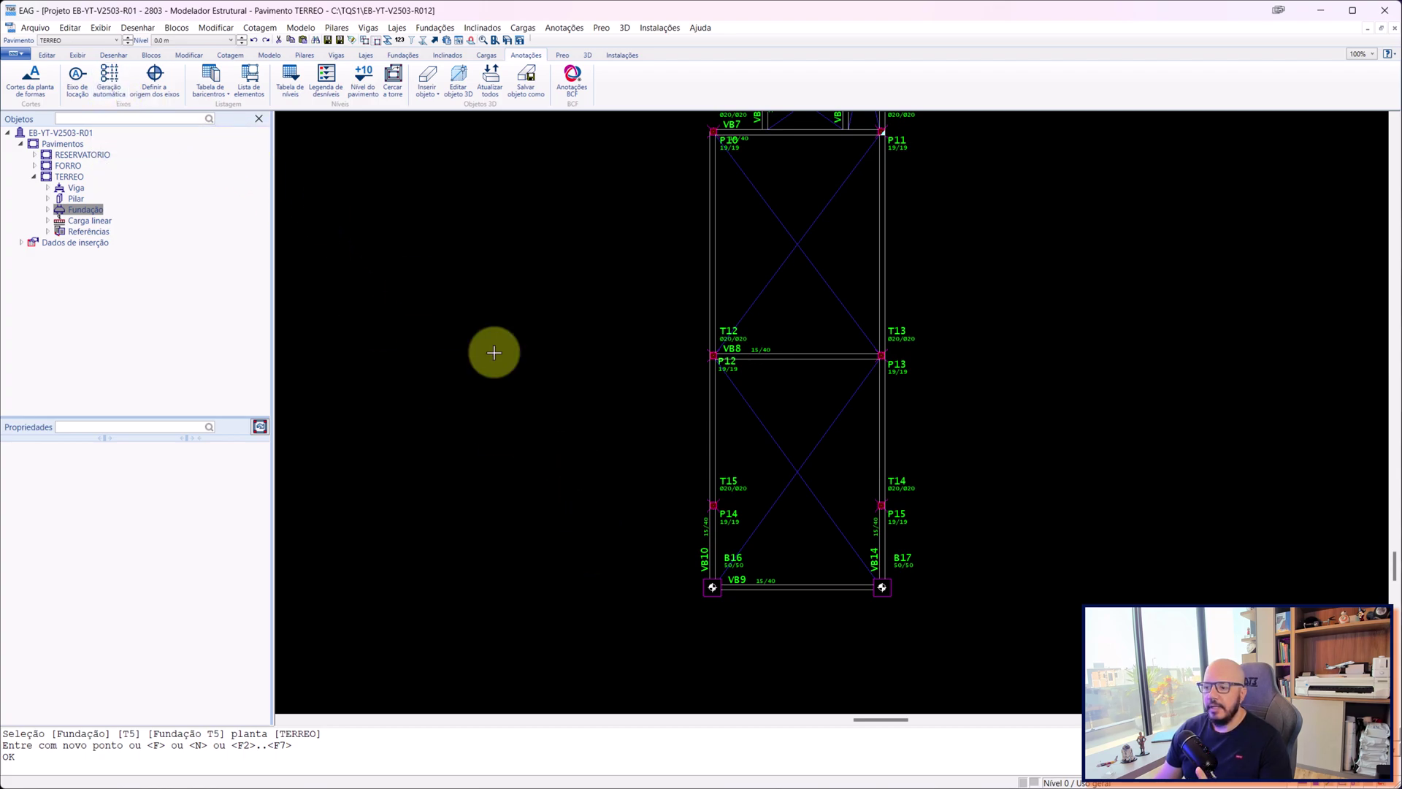
- Examine foundation block B16 and the corner where beams VB9 and VB10 meet
scroll(734, 613, "up", 4)
scroll(726, 592, "up", 5)
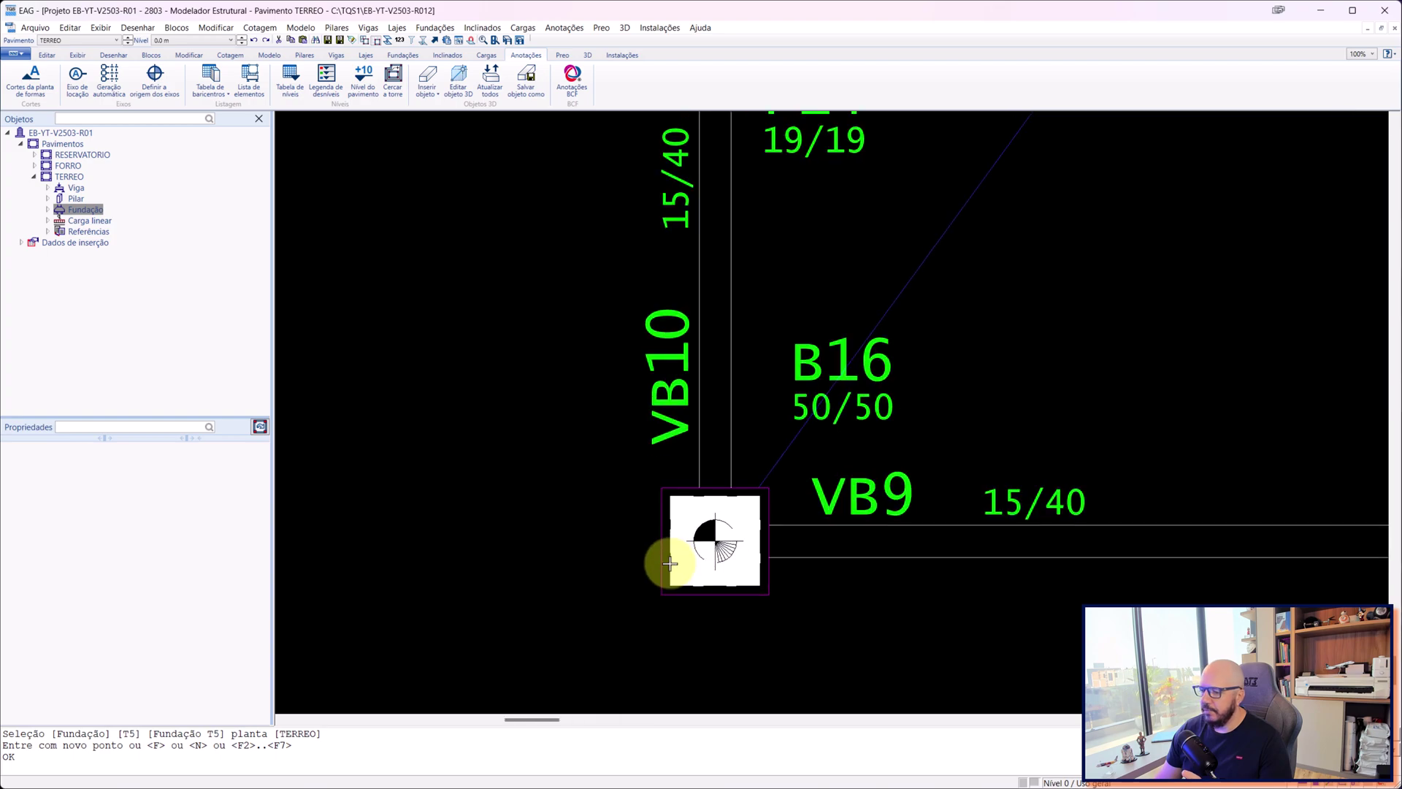
left_click(733, 517)
scroll(733, 517, "down", 6)
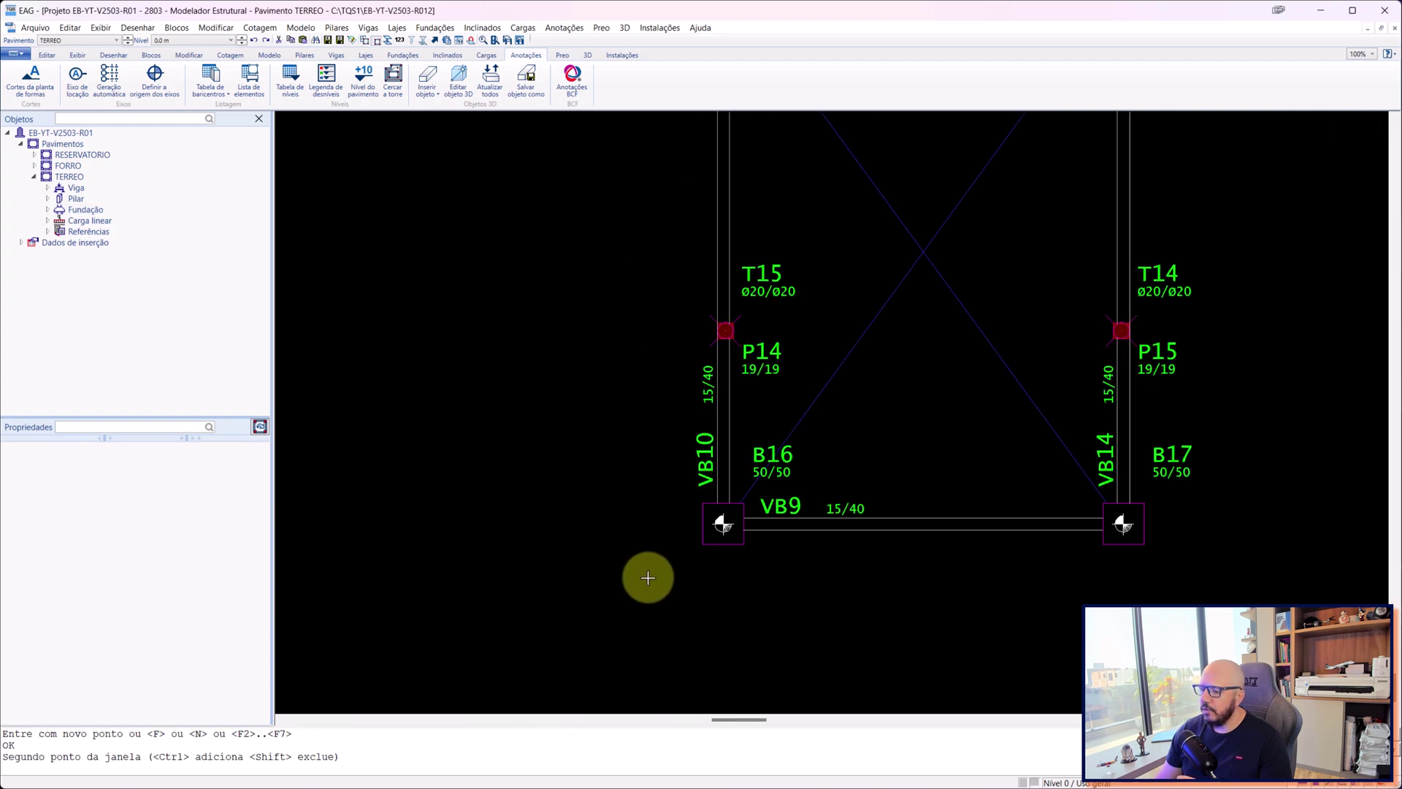
scroll(1112, 344, "down", 1)
scroll(1061, 394, "down", 2)
scroll(754, 570, "up", 7)
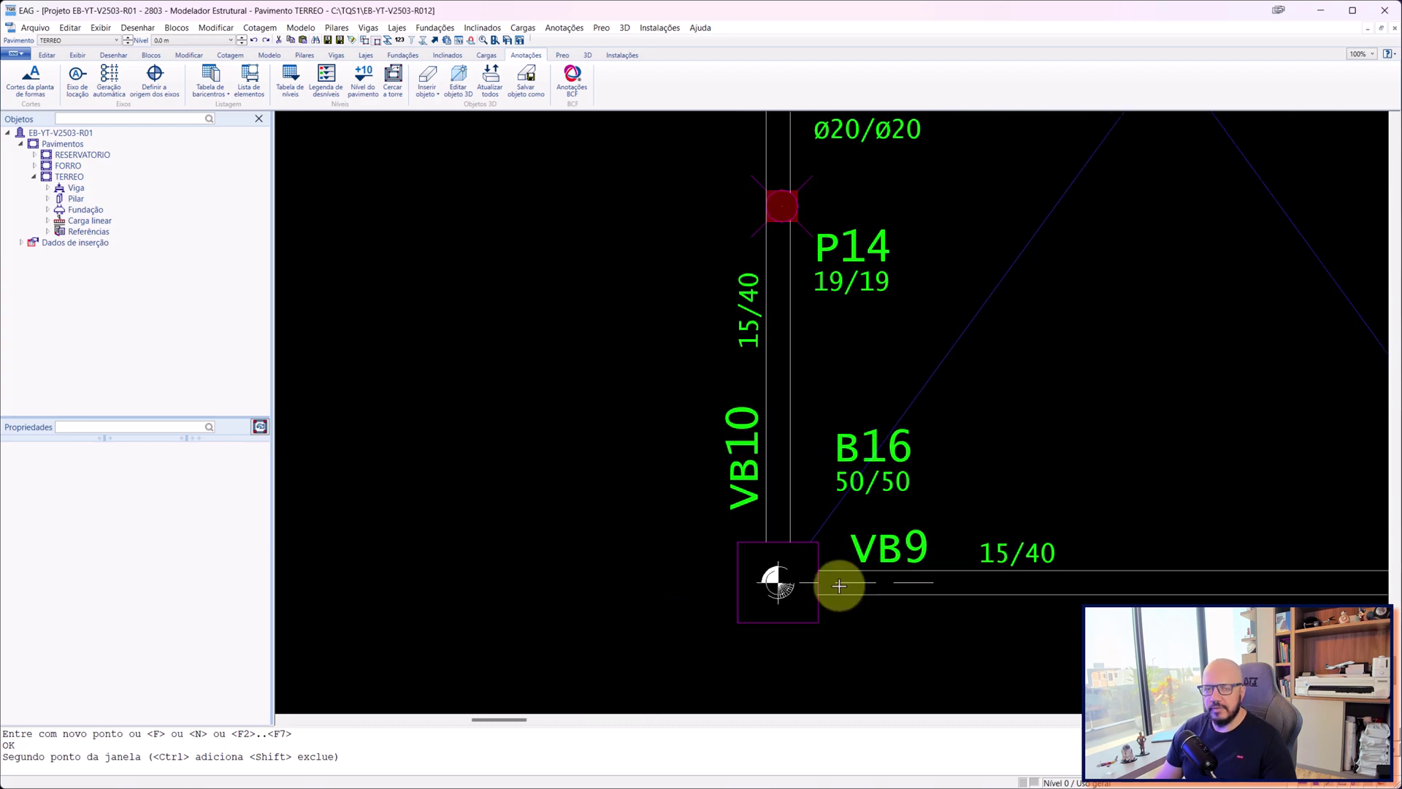
middle_click_drag(906, 490, 842, 335)
scroll(842, 335, "down", 4)
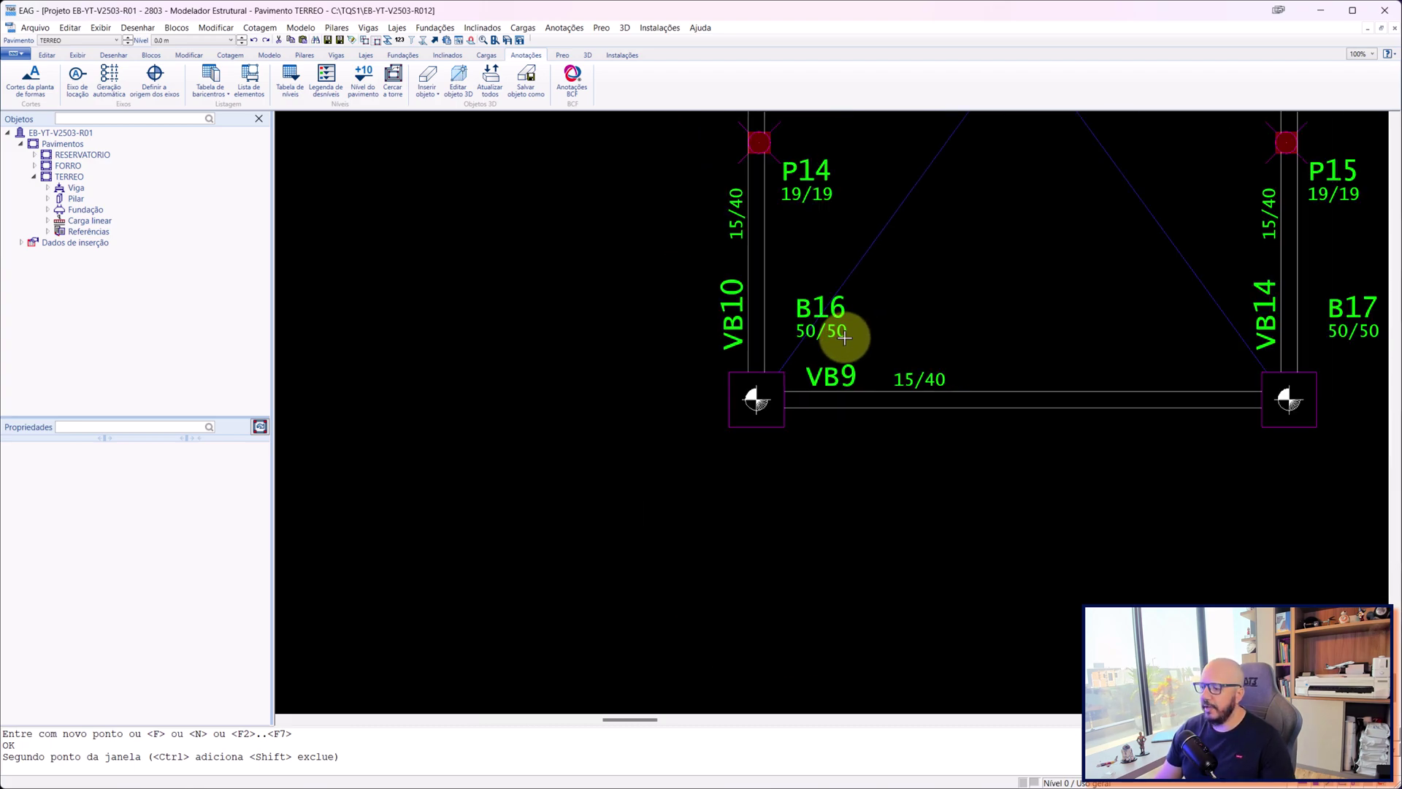
scroll(942, 351, "down", 1)
middle_click_drag(949, 344, 945, 358)
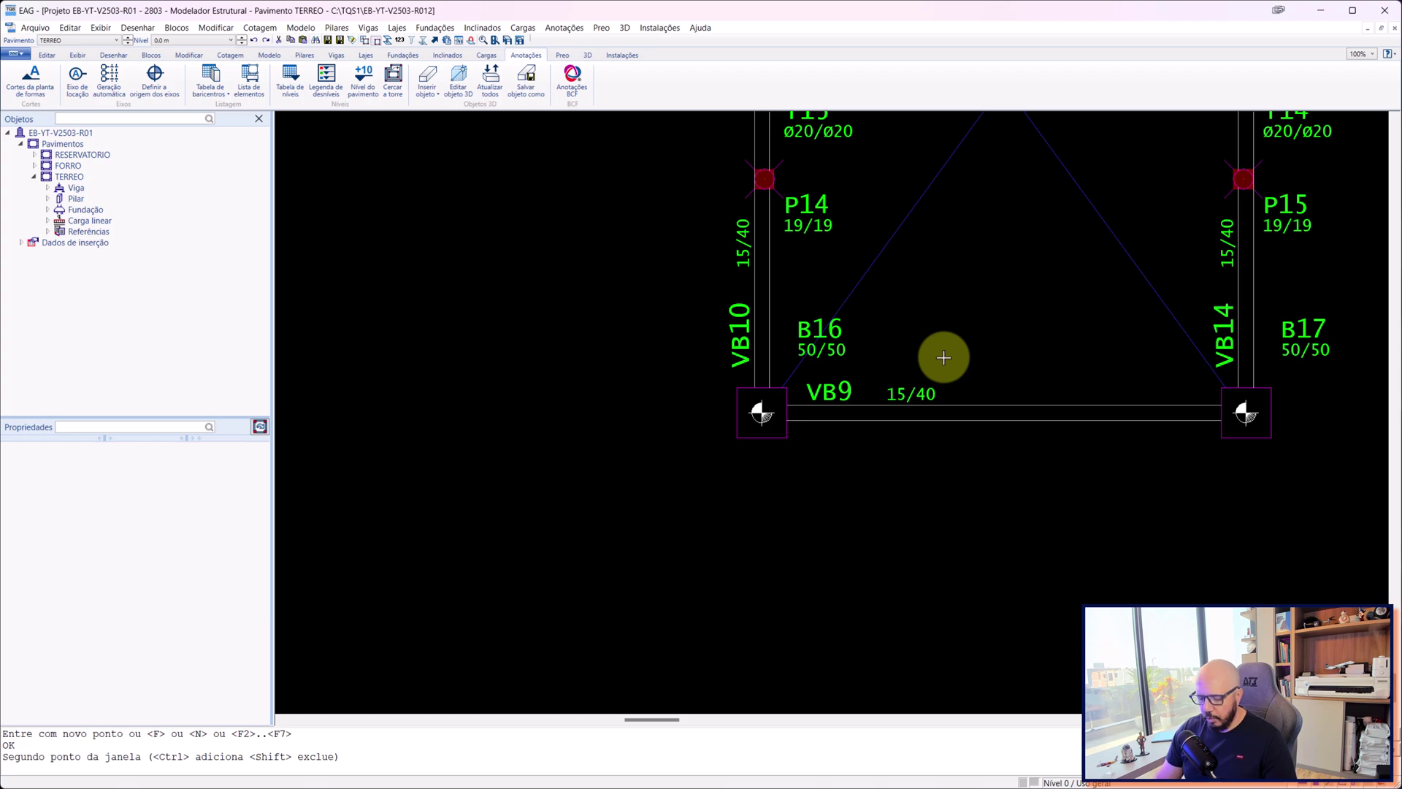
- Locate the drawing's origin by starting a line at 0,0, and leave the command without drawing it
type("l")
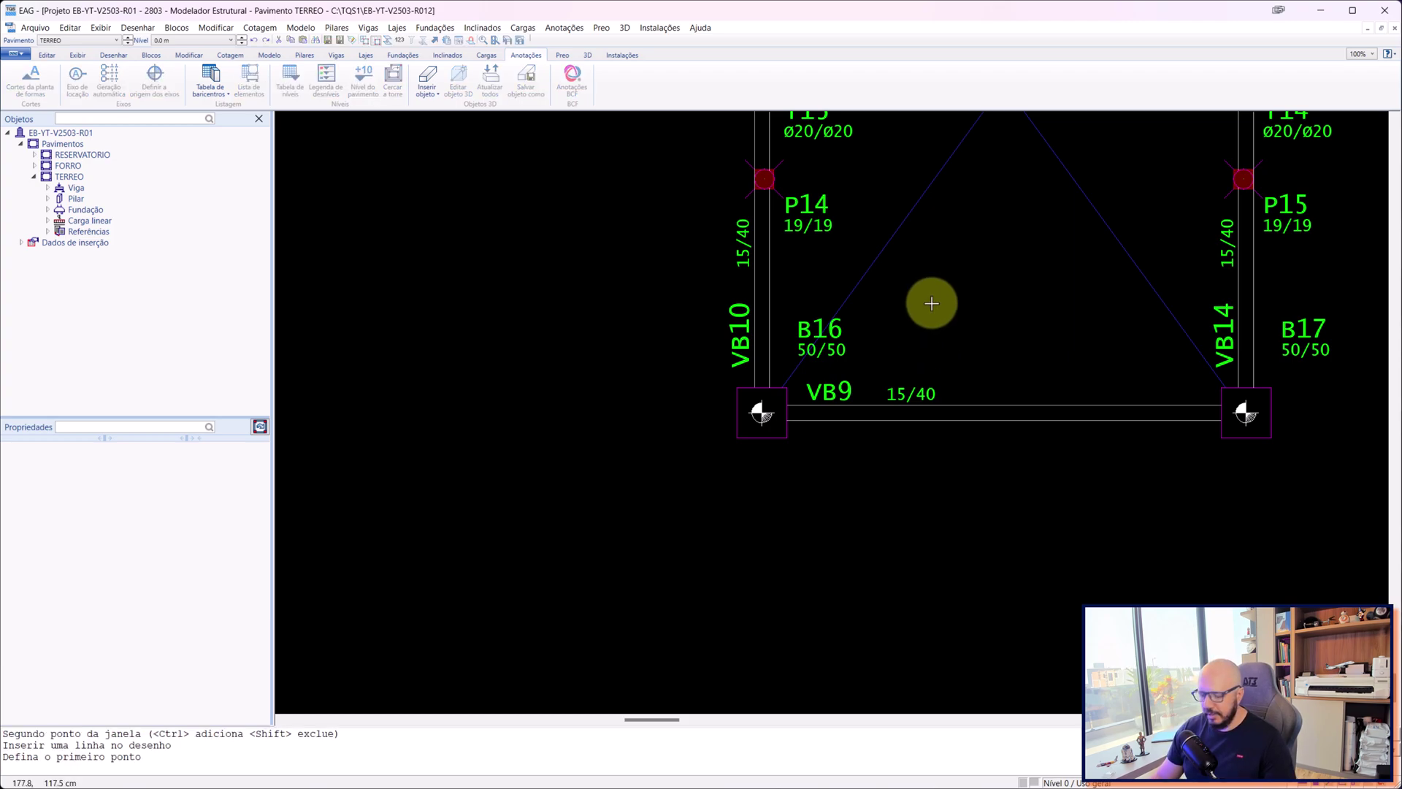
type("0,0")
key("Return")
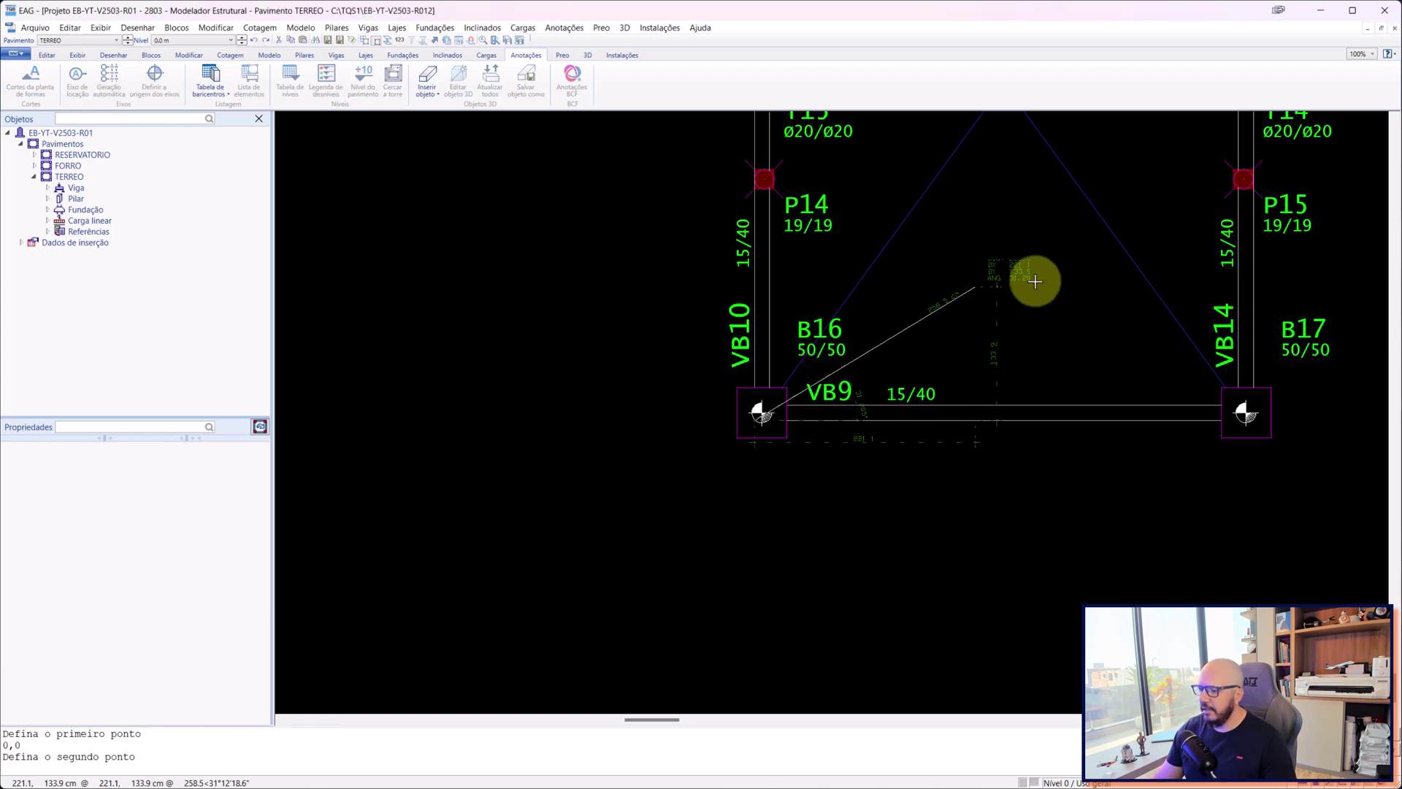
scroll(694, 508, "up", 3)
scroll(836, 442, "up", 2)
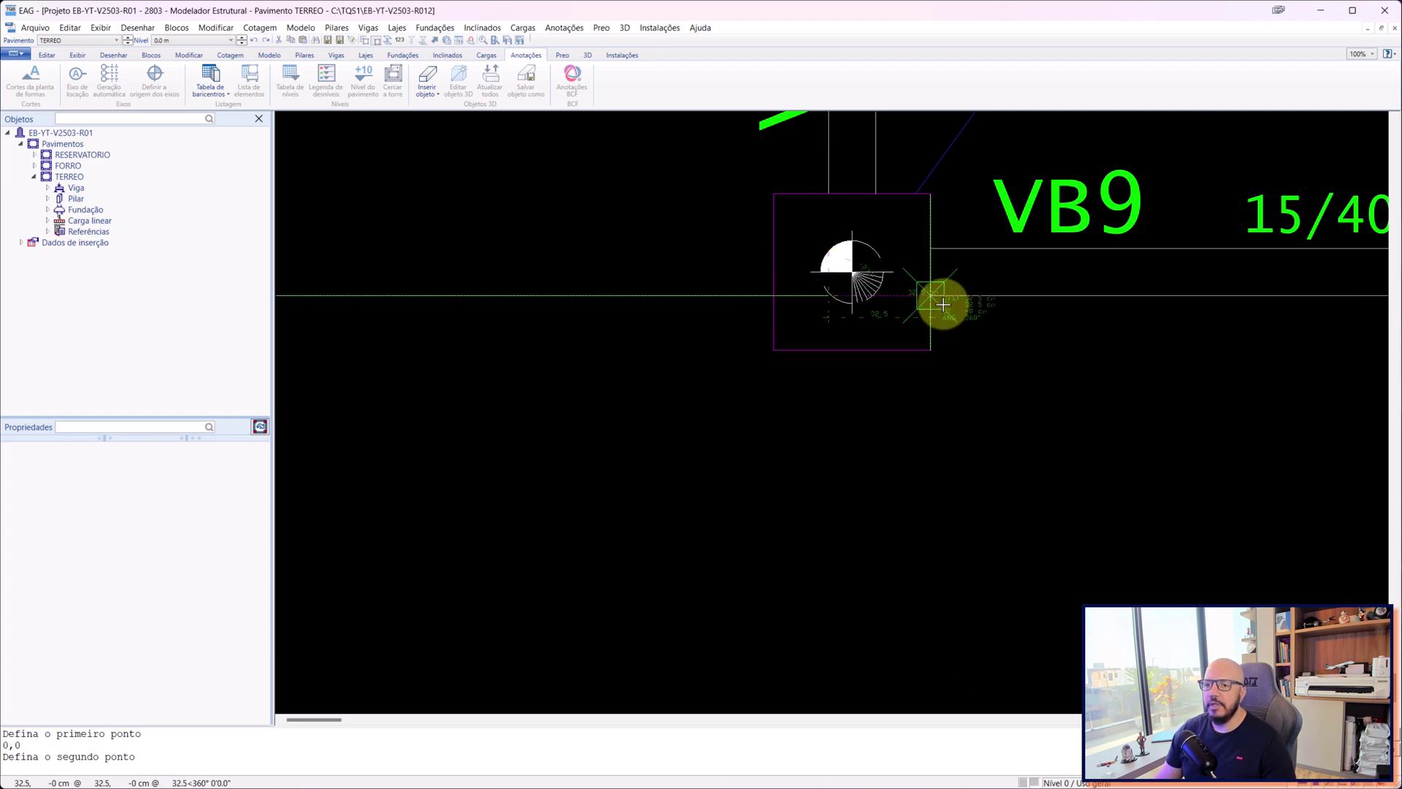
key("Escape")
- Examine block B16's centre and the surrounding beams and columns between VB9 and VB8 for an axis origin
scroll(932, 267, "up", 1)
scroll(820, 266, "up", 4)
scroll(785, 271, "down", 5)
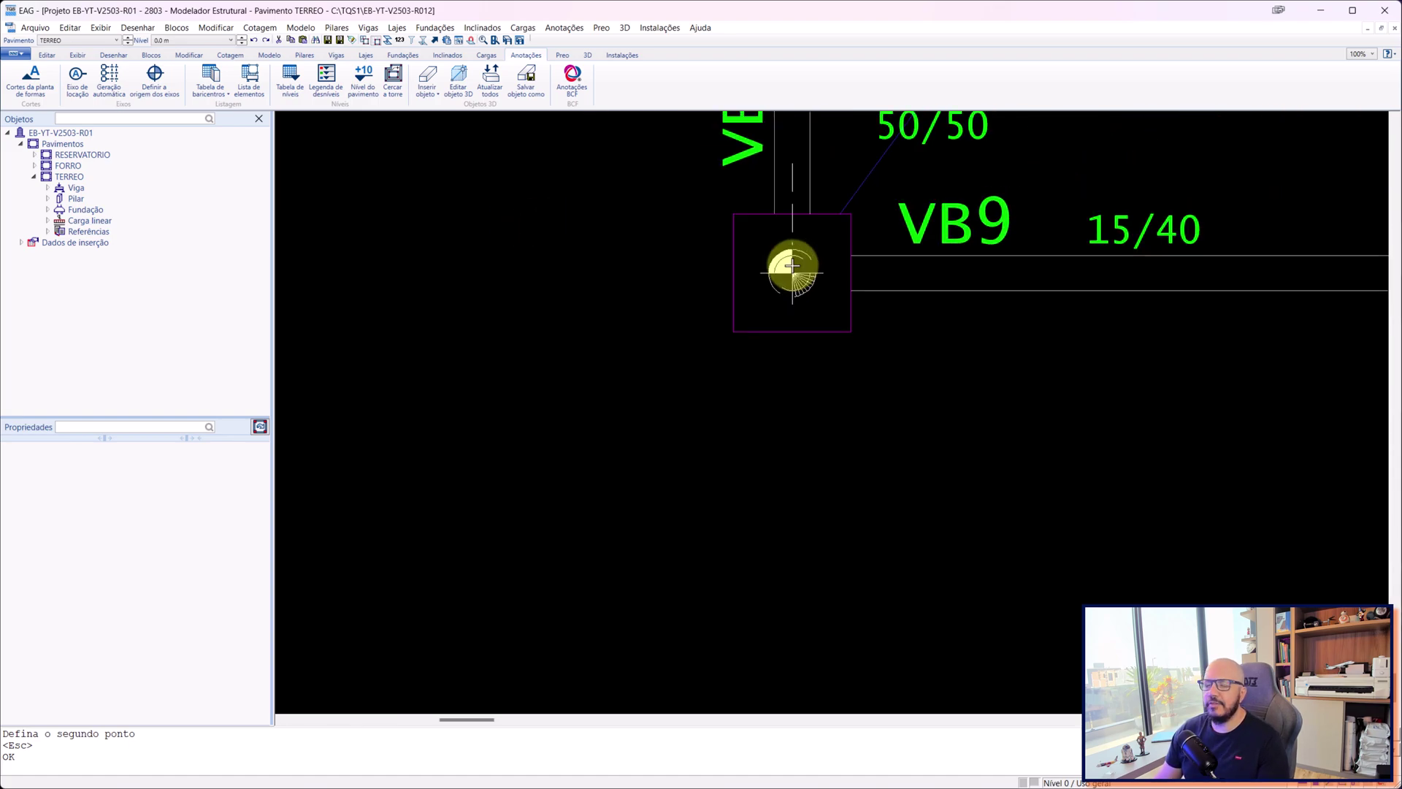
scroll(667, 343, "up", 2)
scroll(522, 331, "down", 4)
scroll(547, 300, "down", 1)
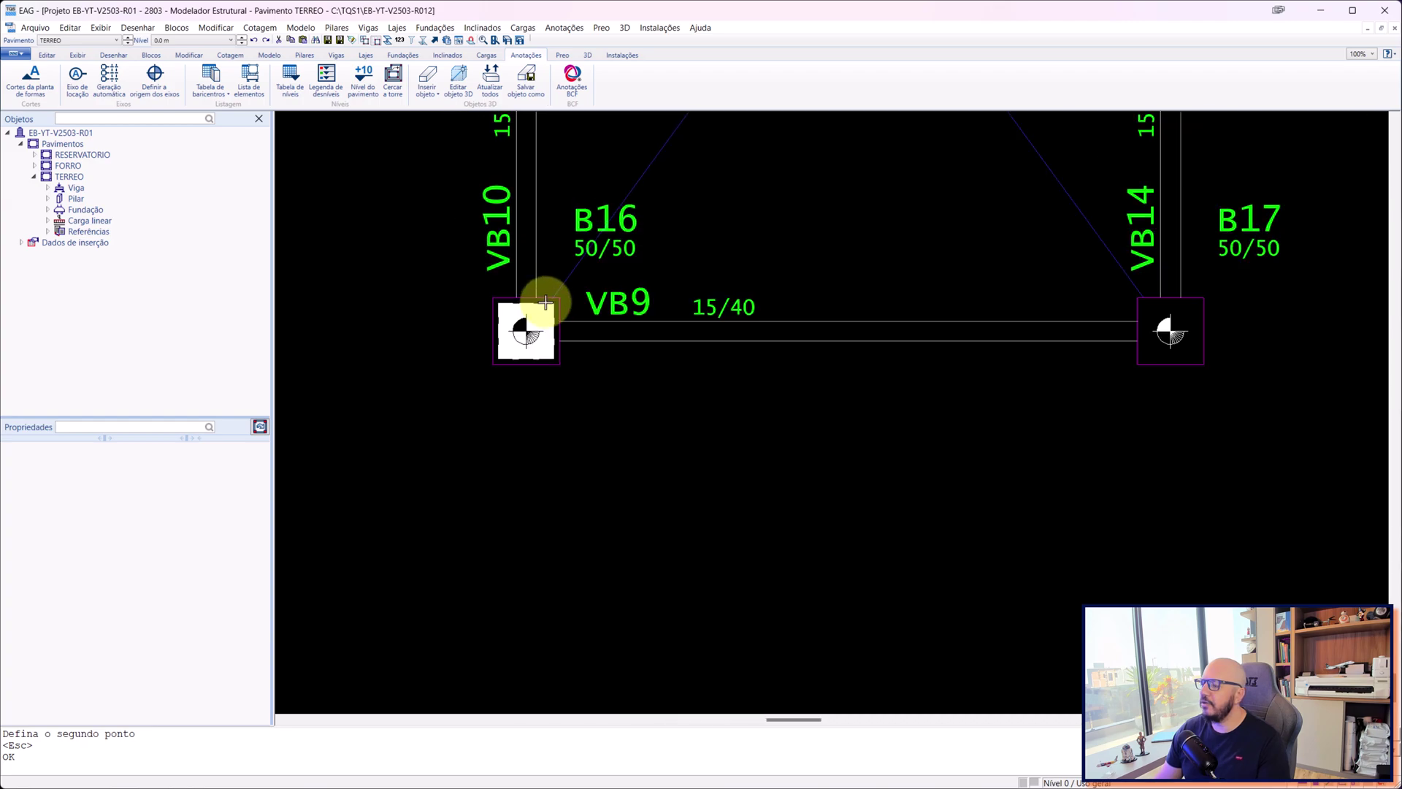
scroll(545, 316, "down", 2)
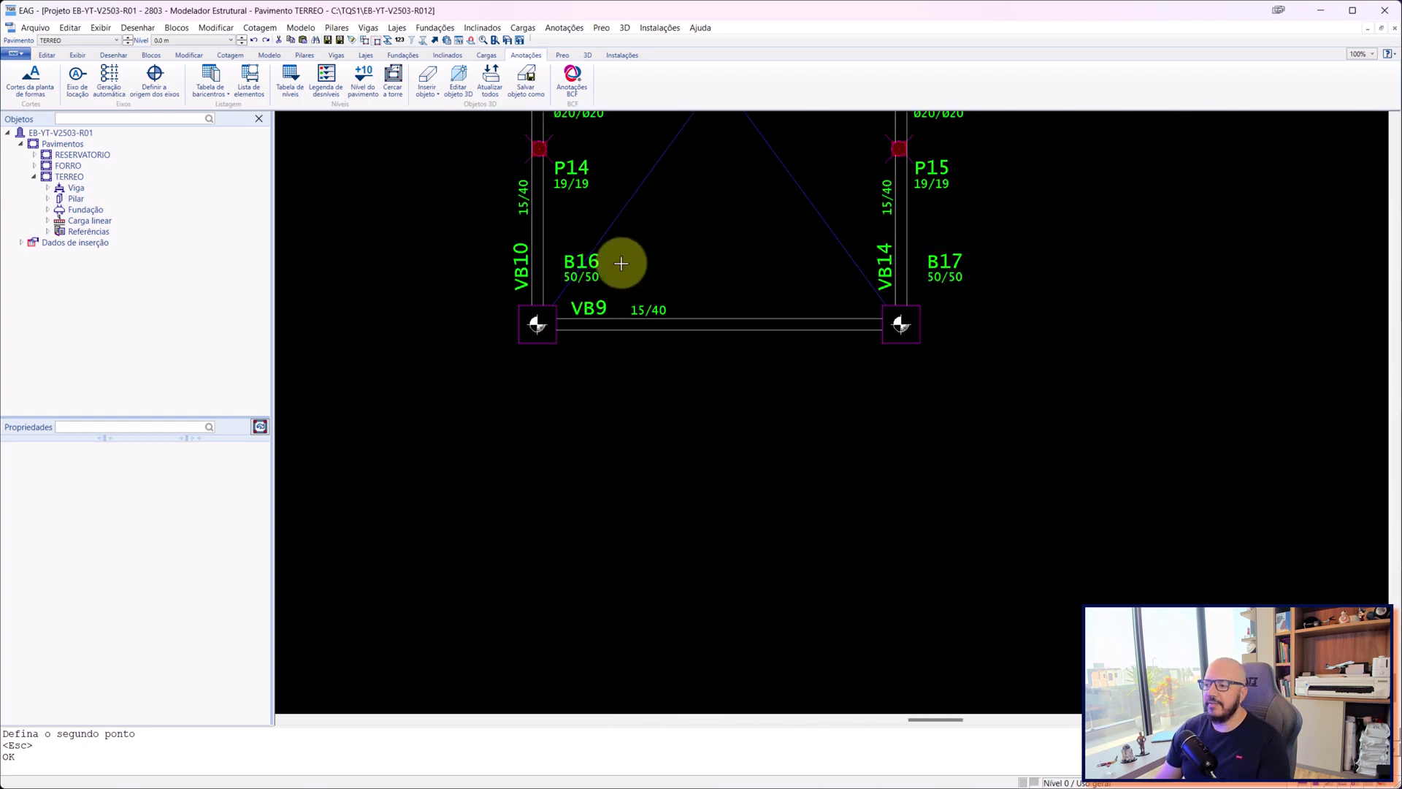
middle_click_drag(614, 275, 608, 429)
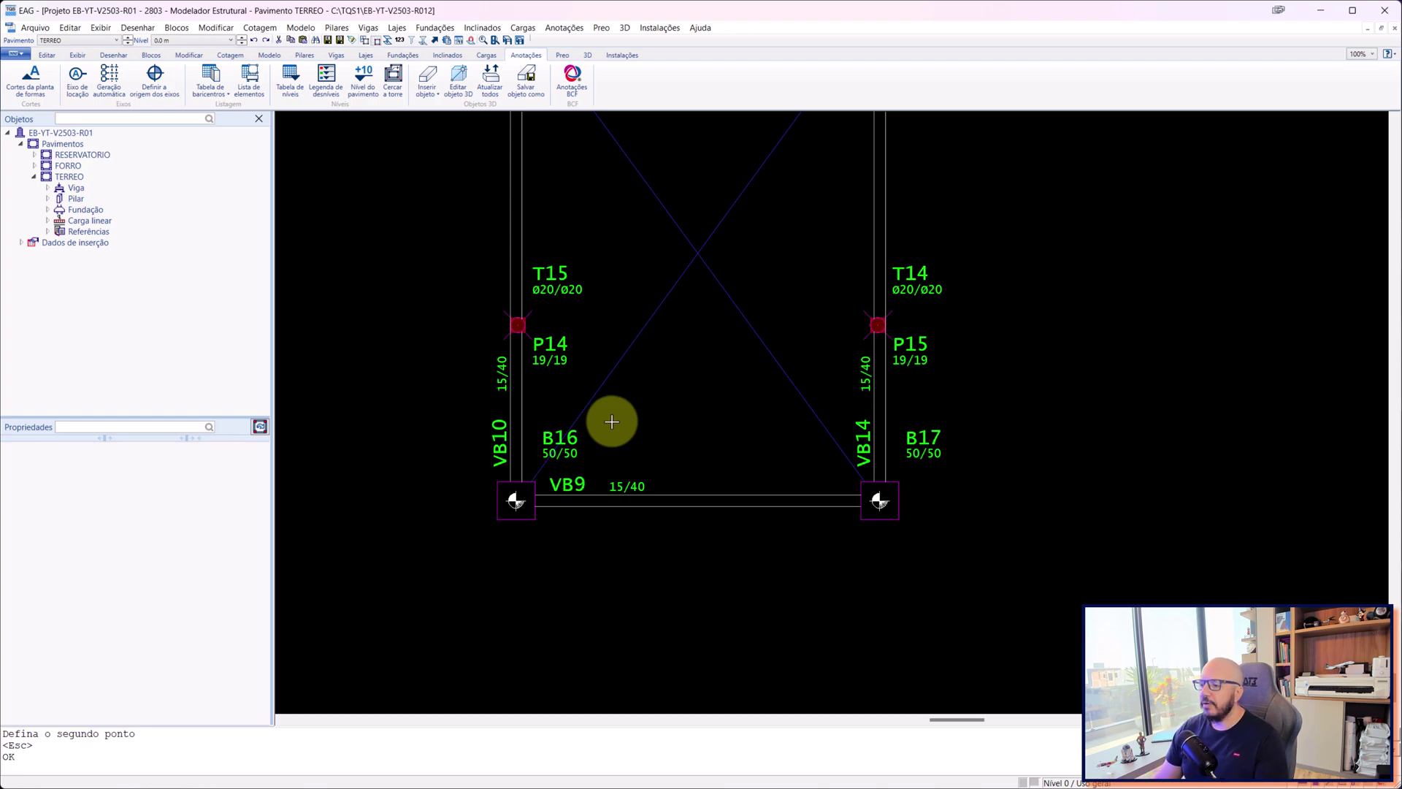
middle_click_drag(685, 391, 703, 412)
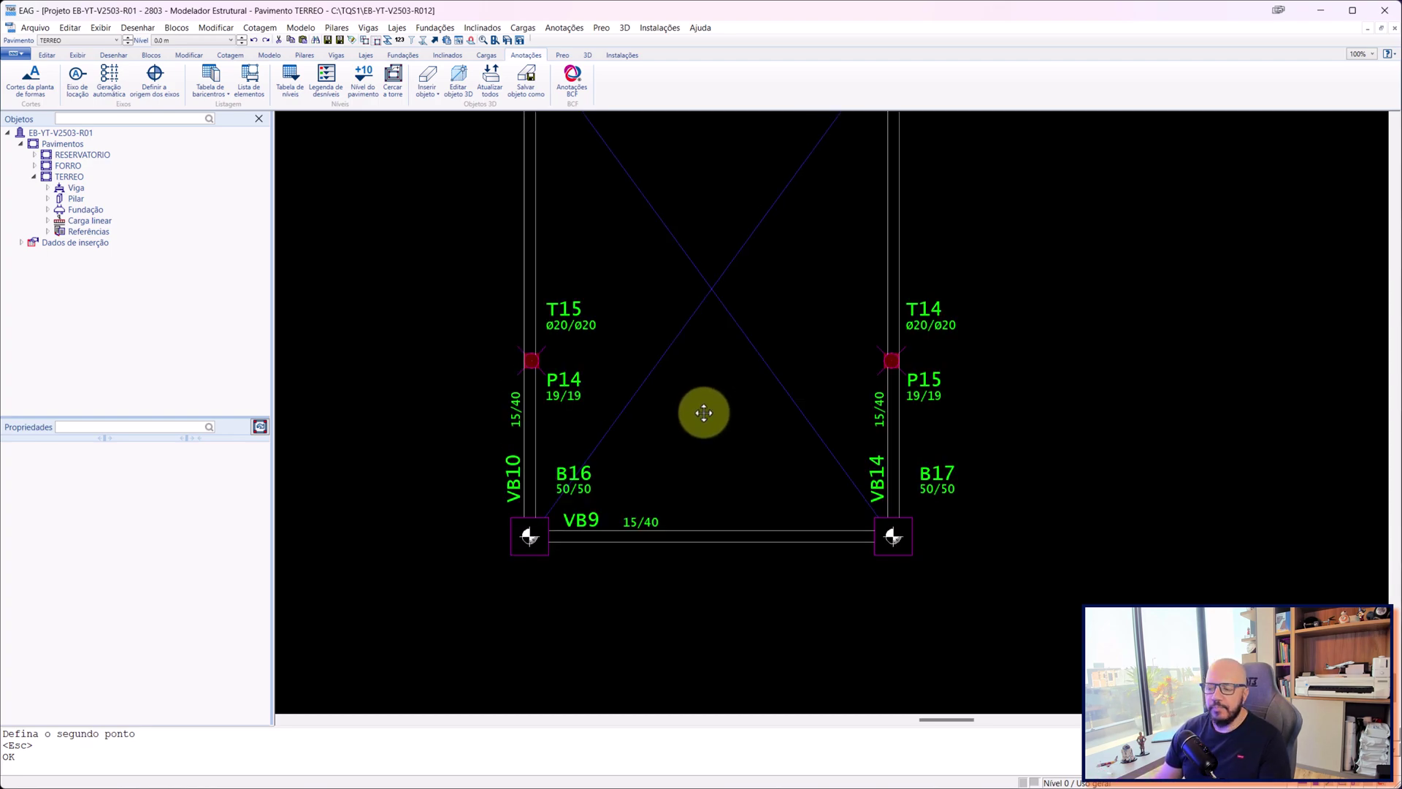
scroll(581, 541, "up", 3)
scroll(564, 523, "down", 1)
scroll(566, 522, "down", 1)
scroll(684, 432, "down", 1)
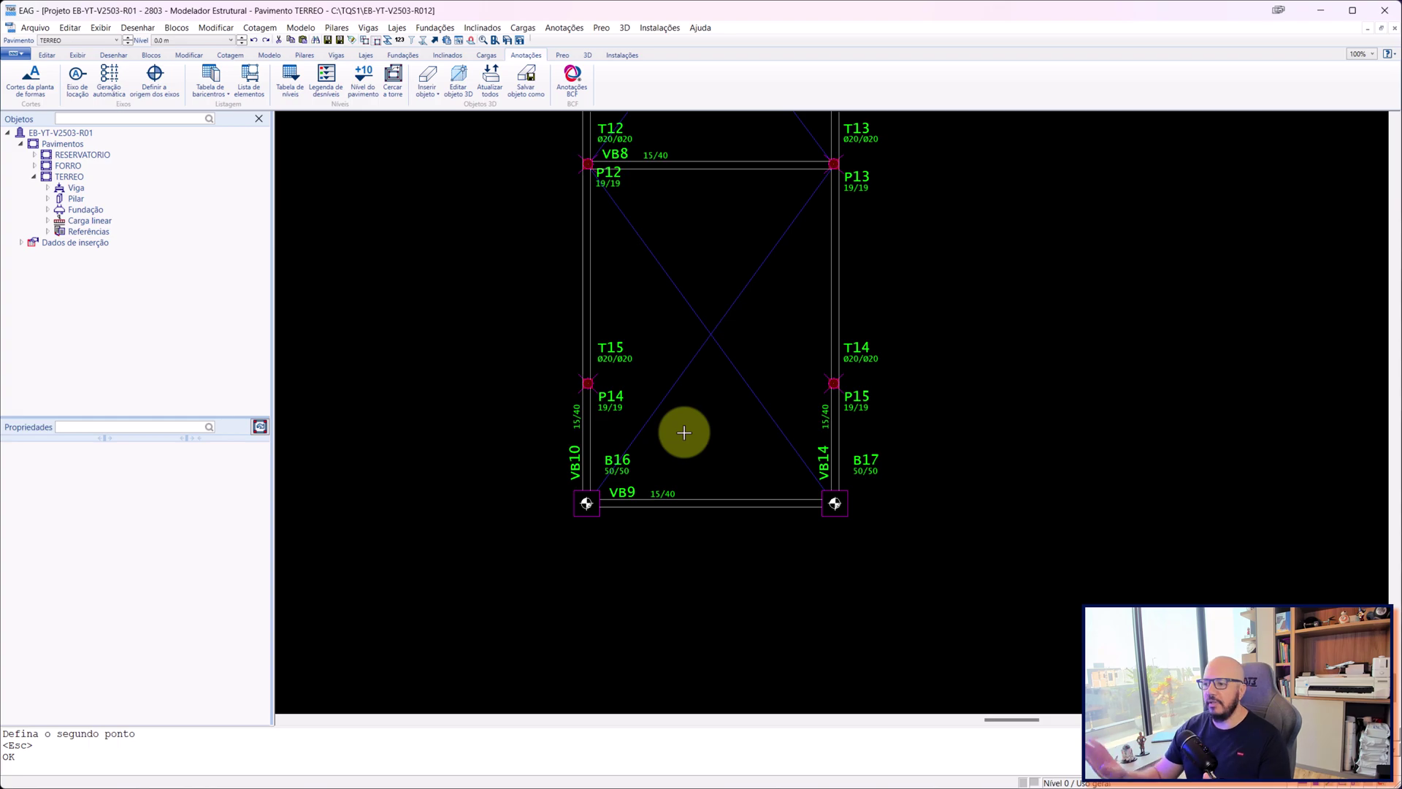
scroll(637, 498, "up", 1)
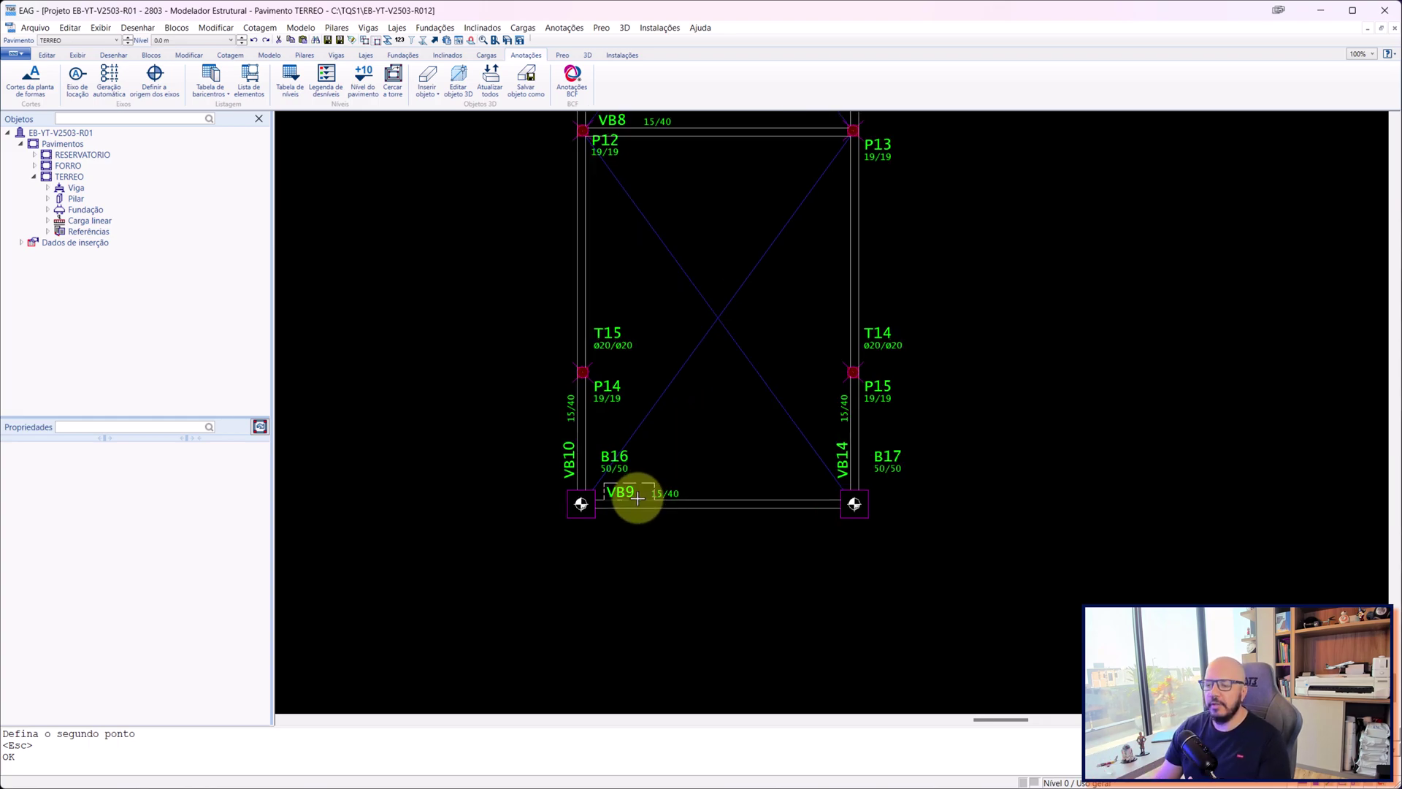
middle_click_drag(652, 488, 695, 399)
scroll(627, 424, "up", 4)
middle_click_drag(691, 249, 667, 335)
scroll(642, 401, "up", 1)
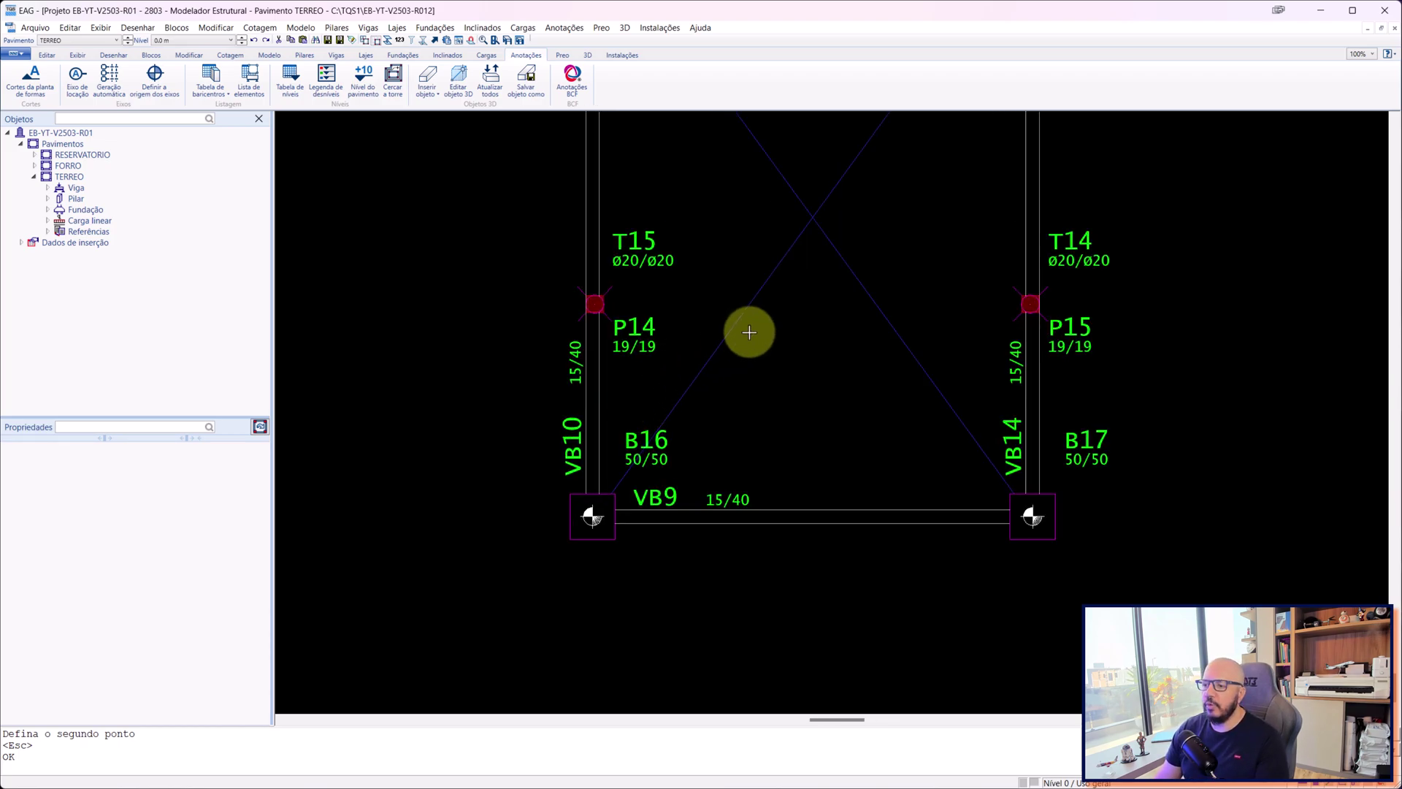
mouse_move(747, 336)
middle_mouse_down()
mouse_move(757, 366)
mouse_move(802, 328)
middle_mouse_up()
scroll(638, 494, "up", 2)
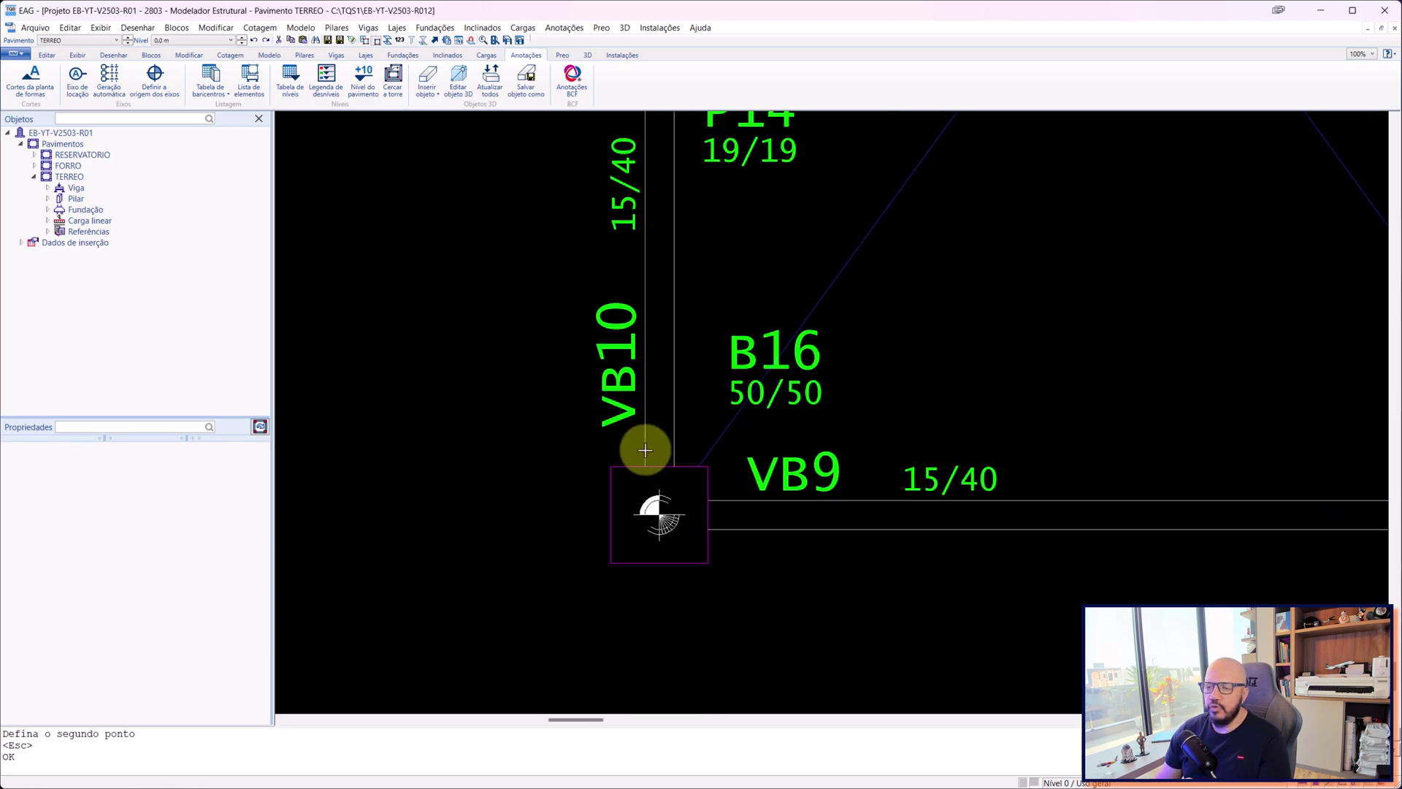
- Define the origin of the location axes at the centre of foundation block B16
left_click(152, 82)
scroll(657, 515, "up", 6)
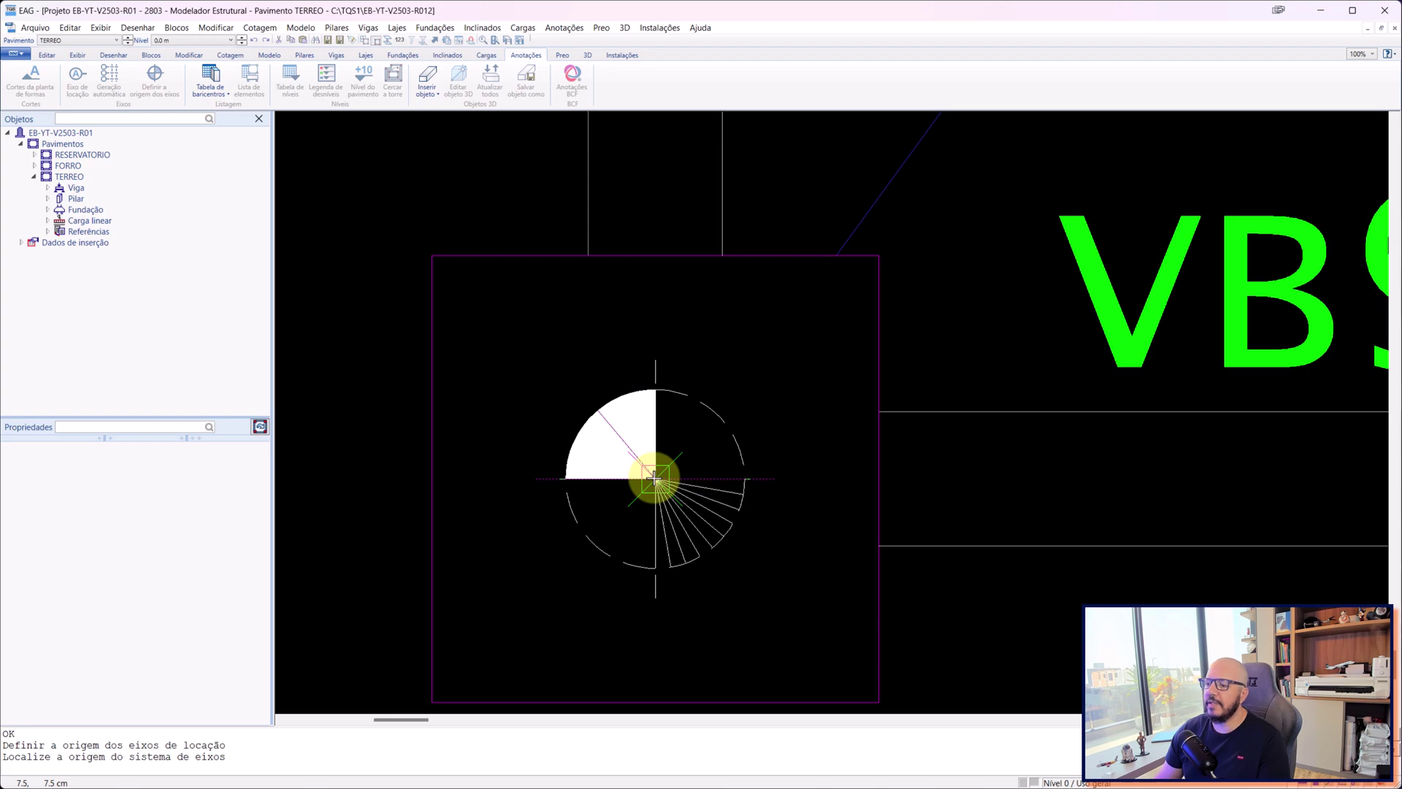
scroll(679, 487, "down", 9)
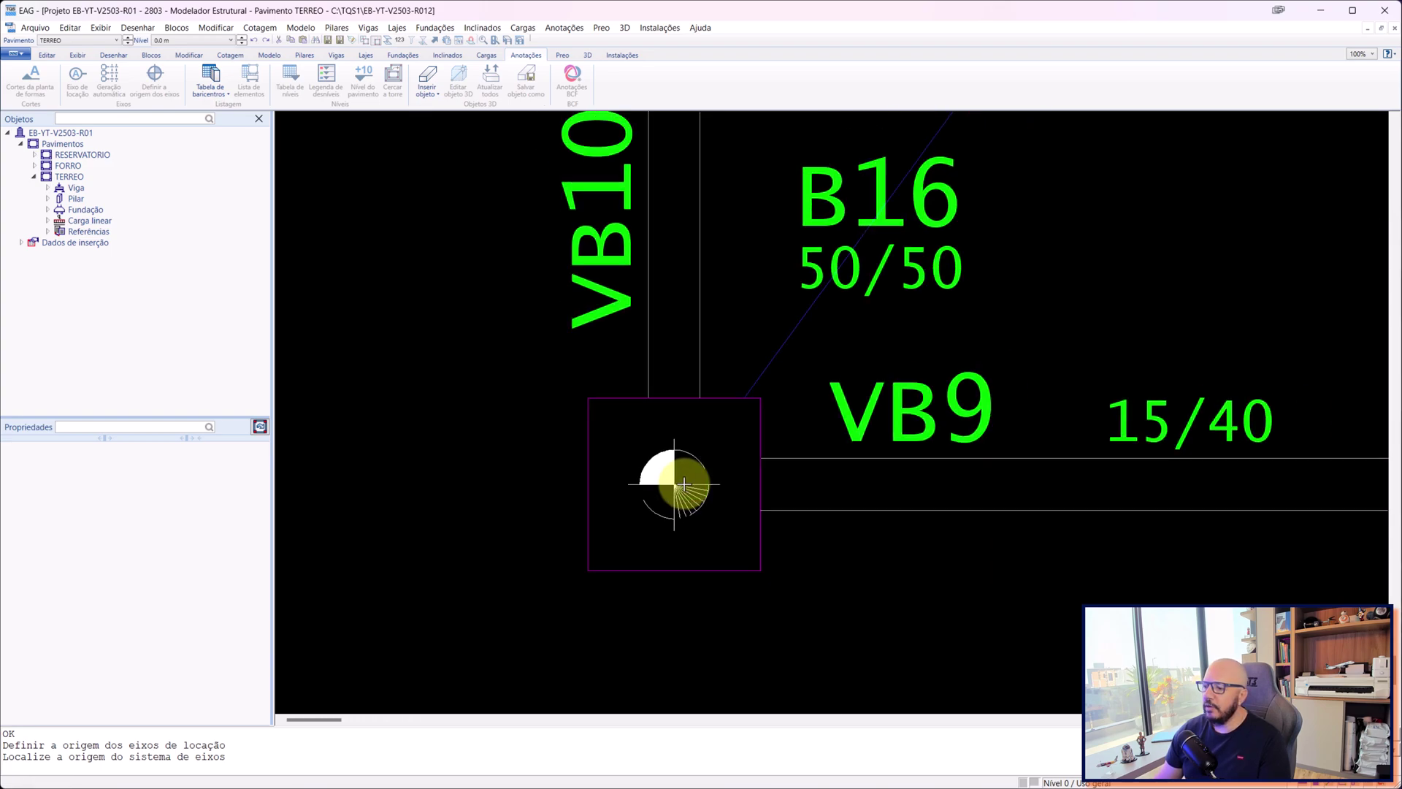
scroll(676, 497, "up", 3)
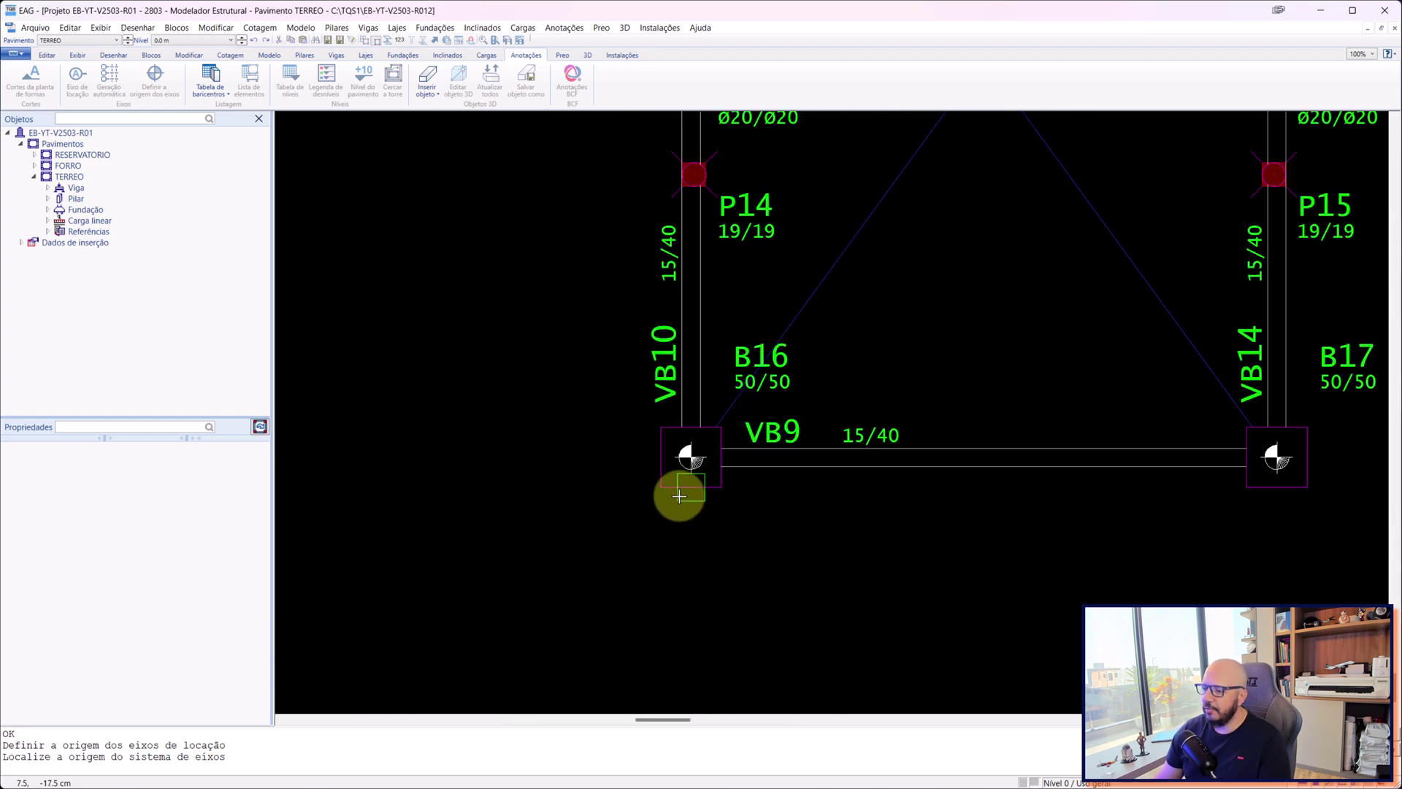
scroll(698, 150, "up", 2)
scroll(682, 397, "down", 4)
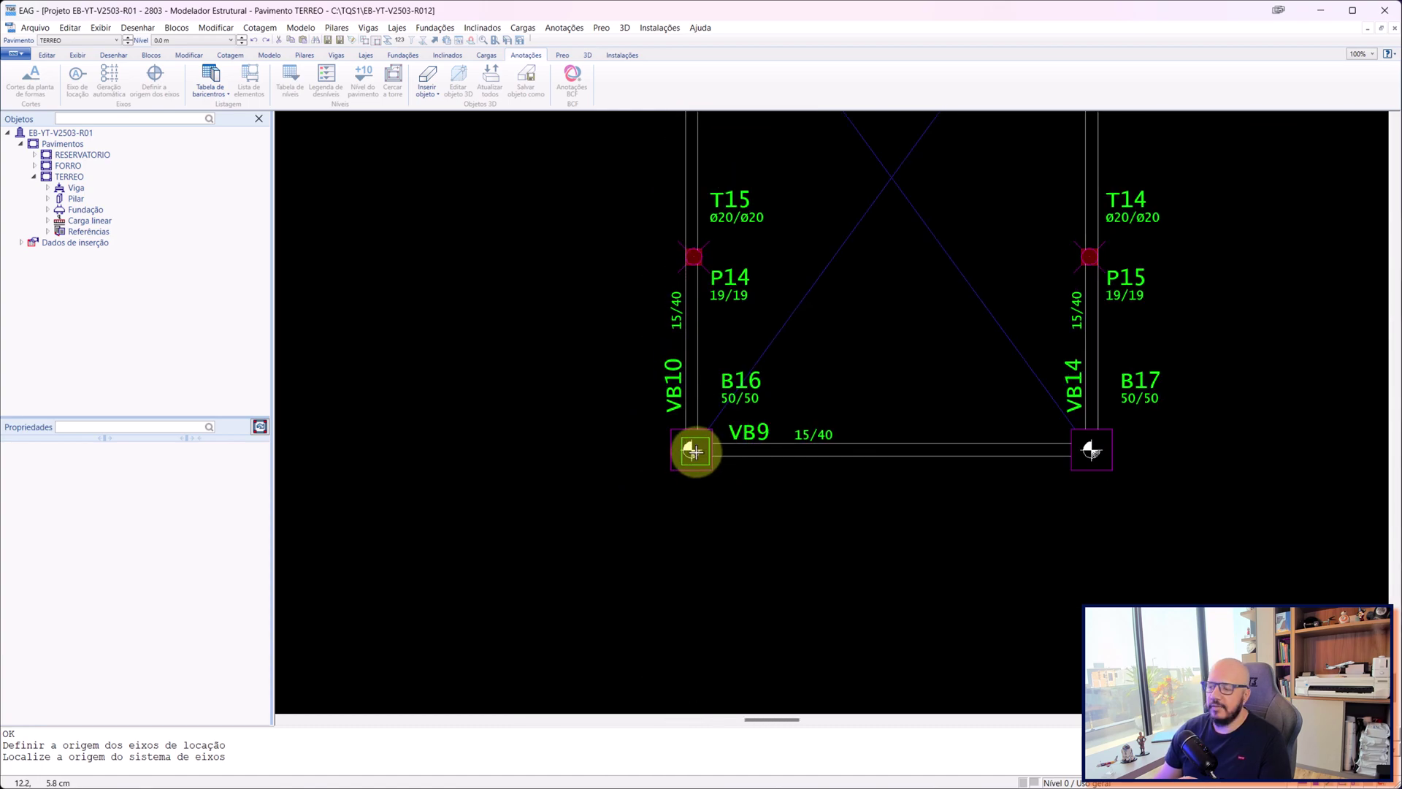
scroll(693, 455, "up", 1)
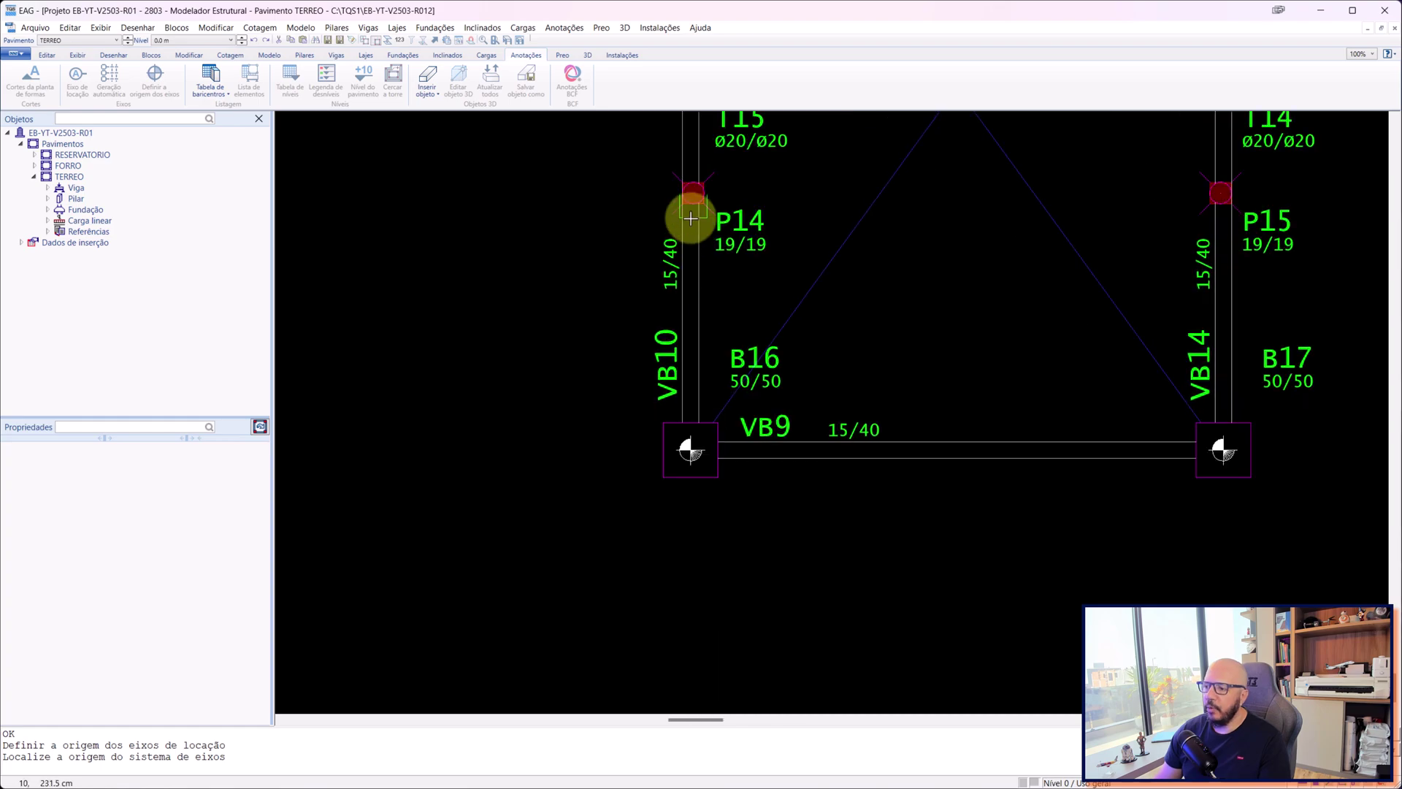
scroll(675, 471, "up", 2)
scroll(730, 493, "up", 2)
scroll(676, 426, "up", 2)
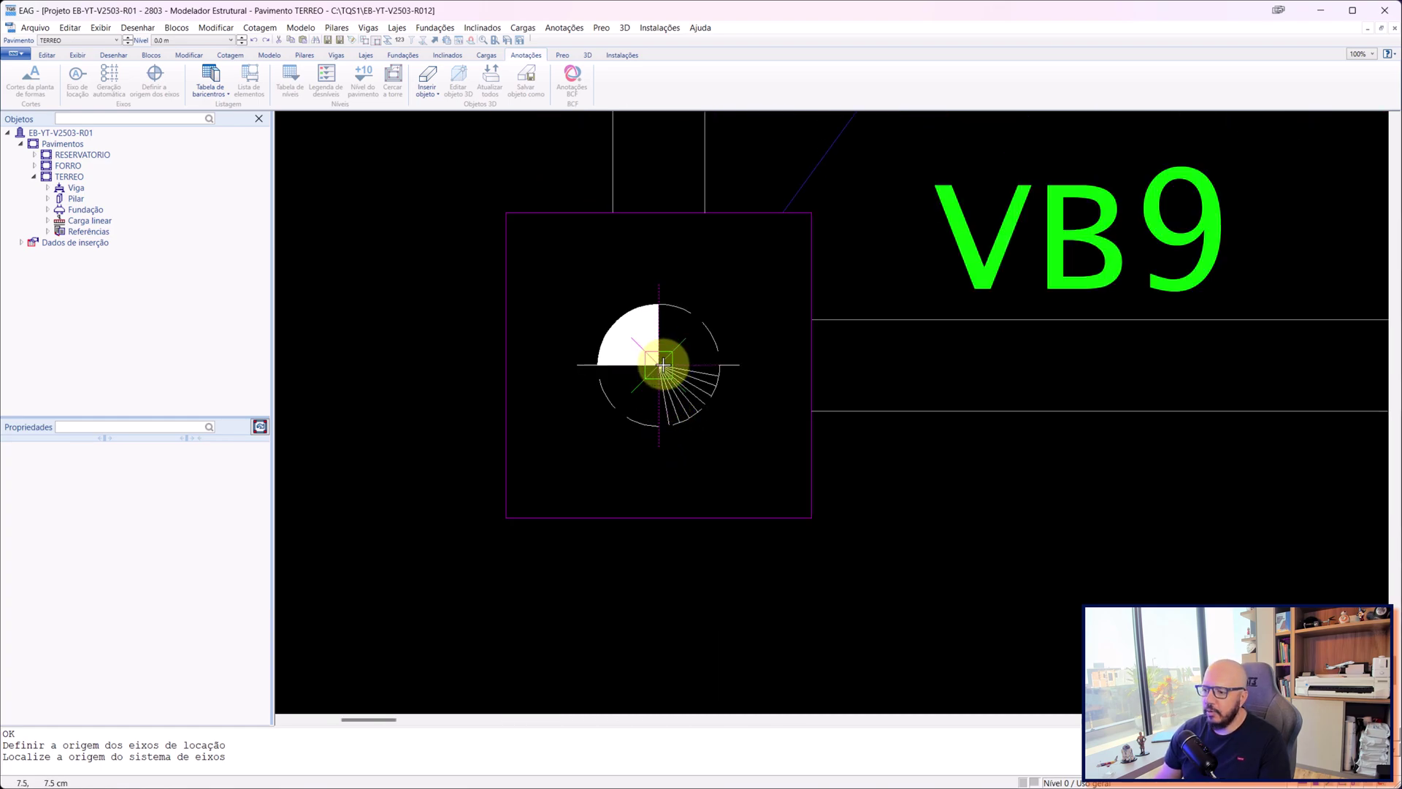
left_click(659, 364)
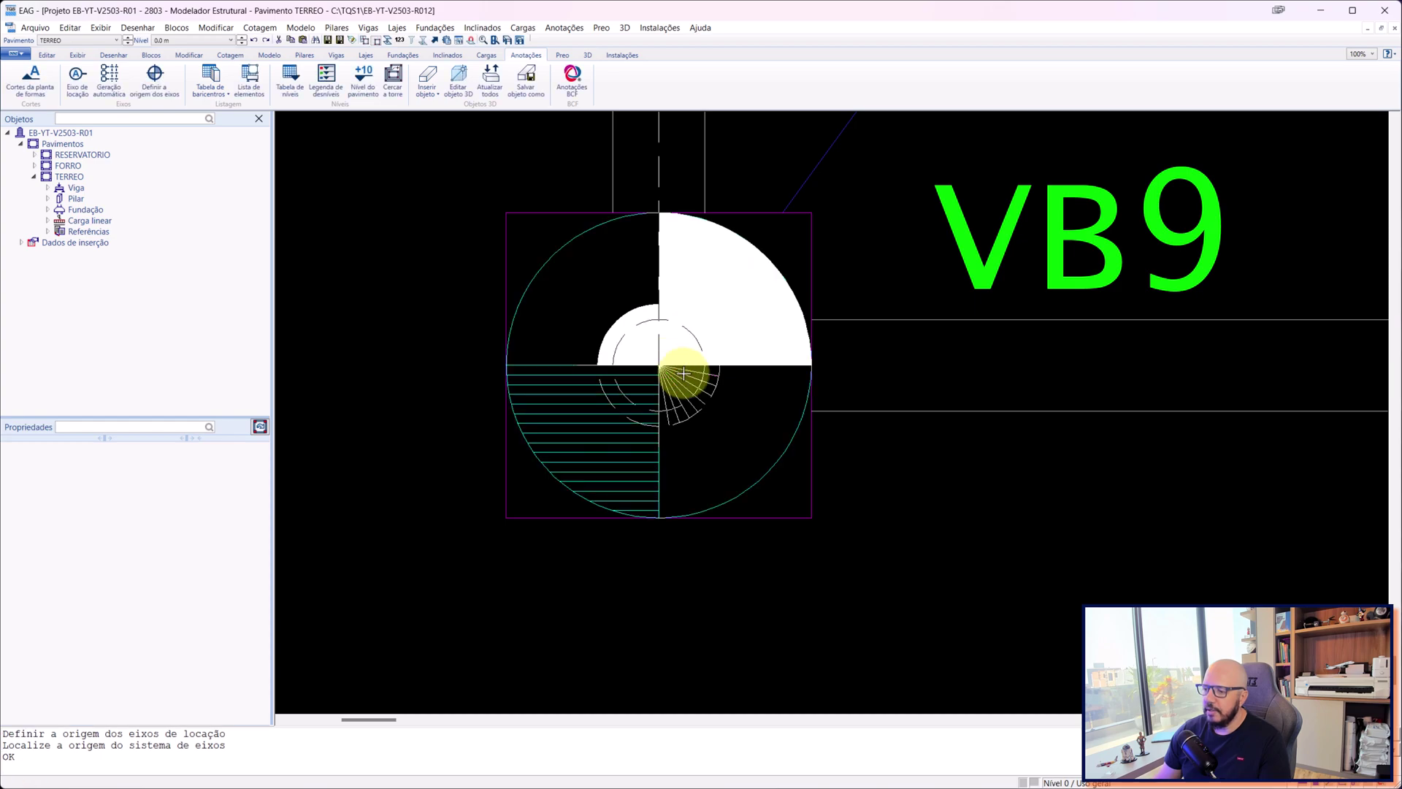
- Generate the location axes automatically, labelled from A horizontally and 1 vertically, with automatic dimensioning relative to the axes and foundation dimensioning by supported column
scroll(729, 465, "down", 3)
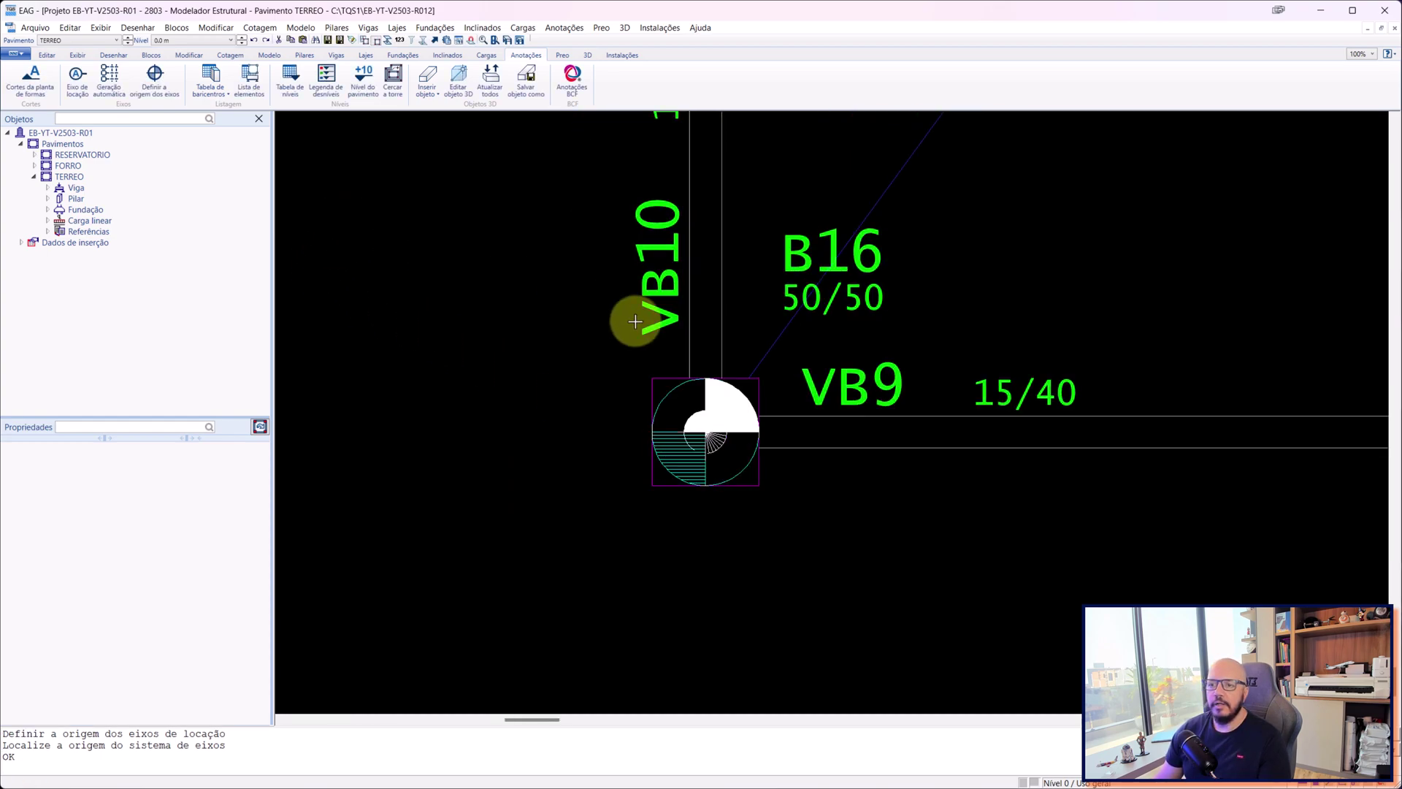
scroll(712, 355, "down", 1)
scroll(823, 272, "down", 3)
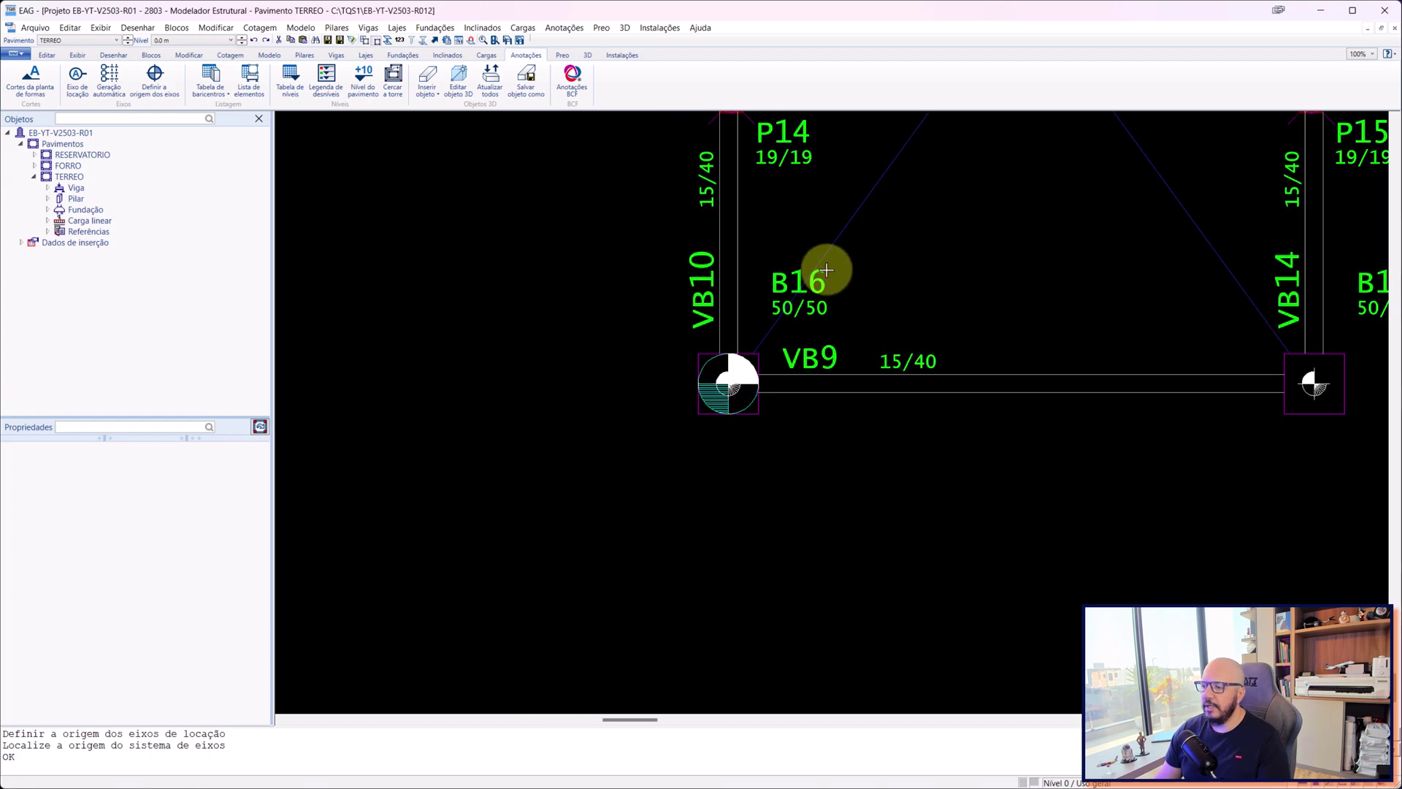
middle_click_drag(870, 225, 705, 377)
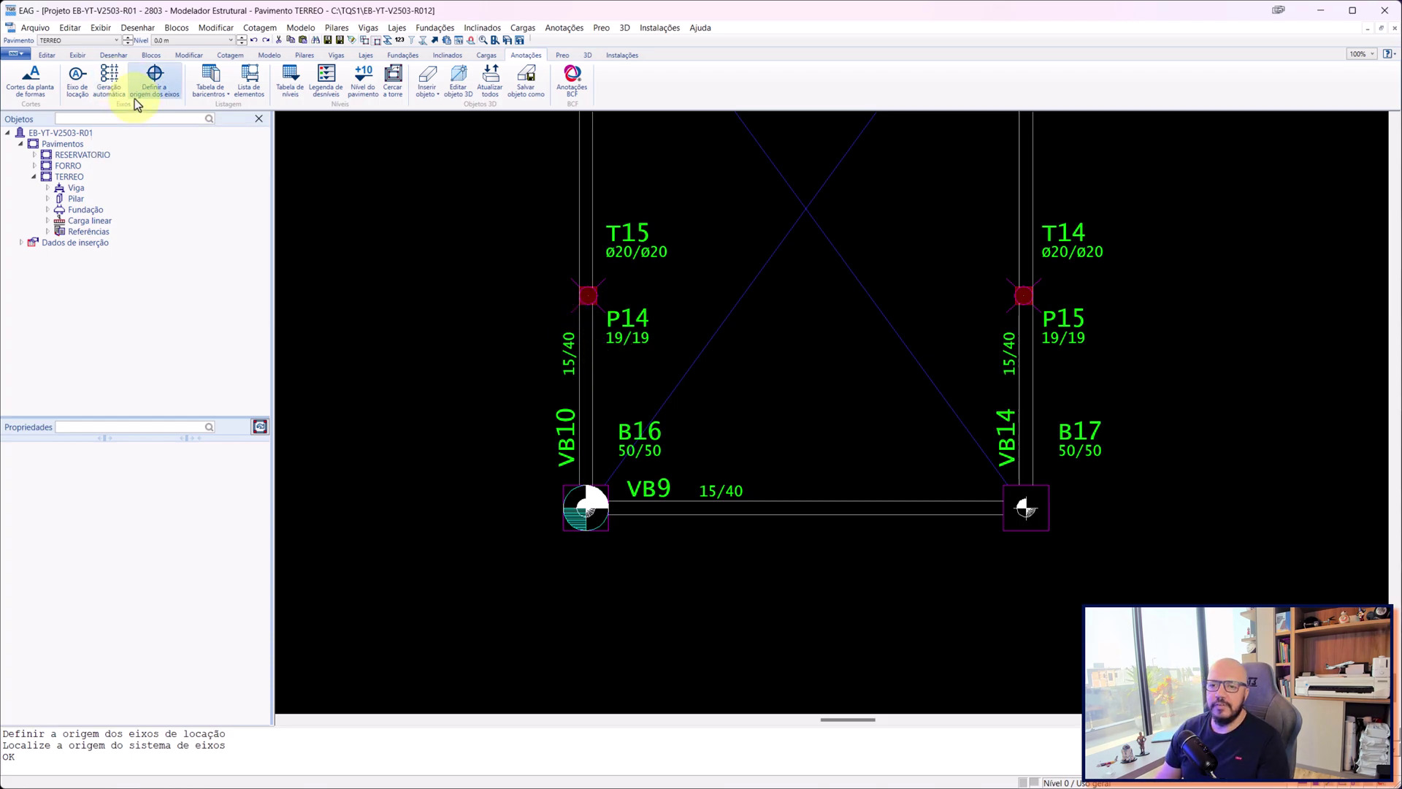
left_click(110, 83)
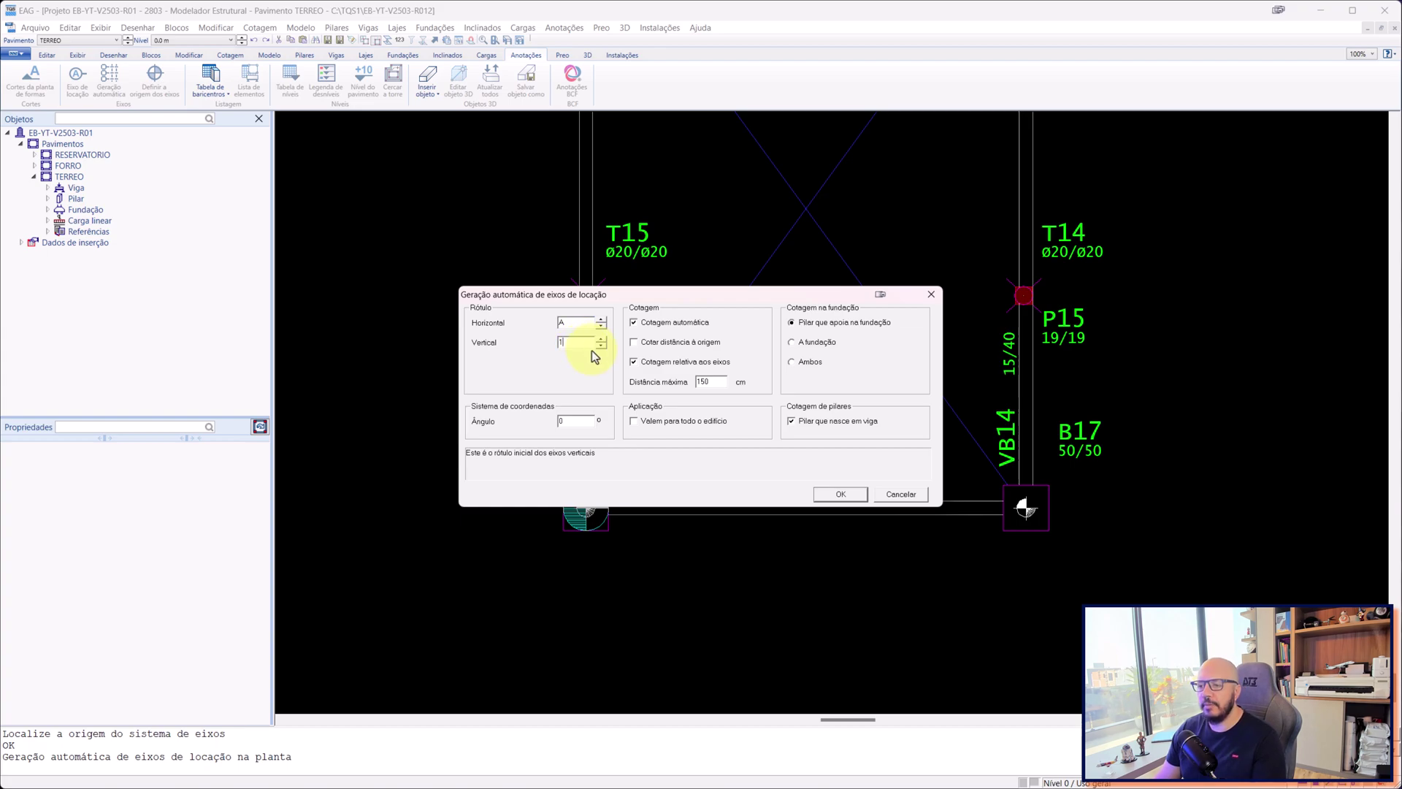
left_click_drag(702, 294, 784, 310)
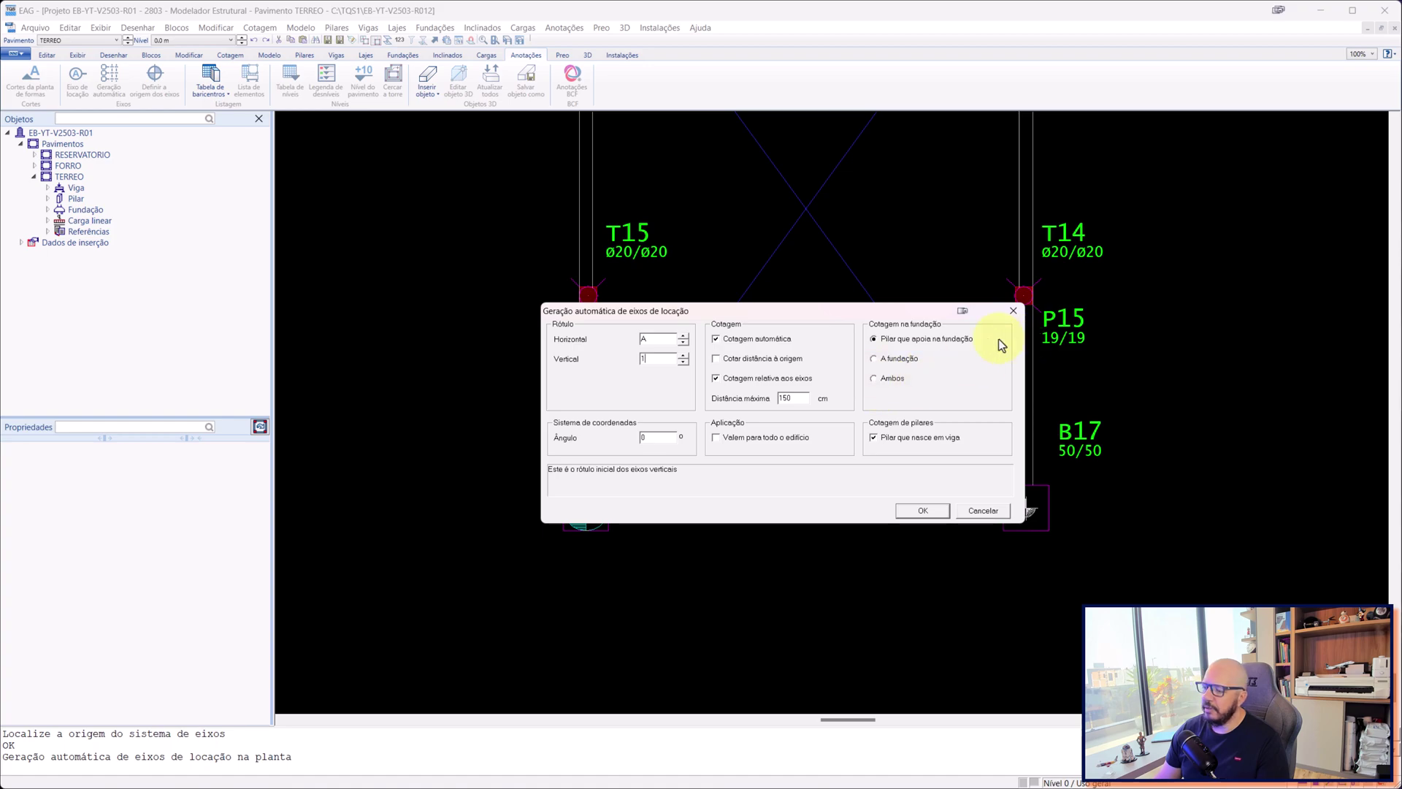
left_click_drag(888, 312, 885, 279)
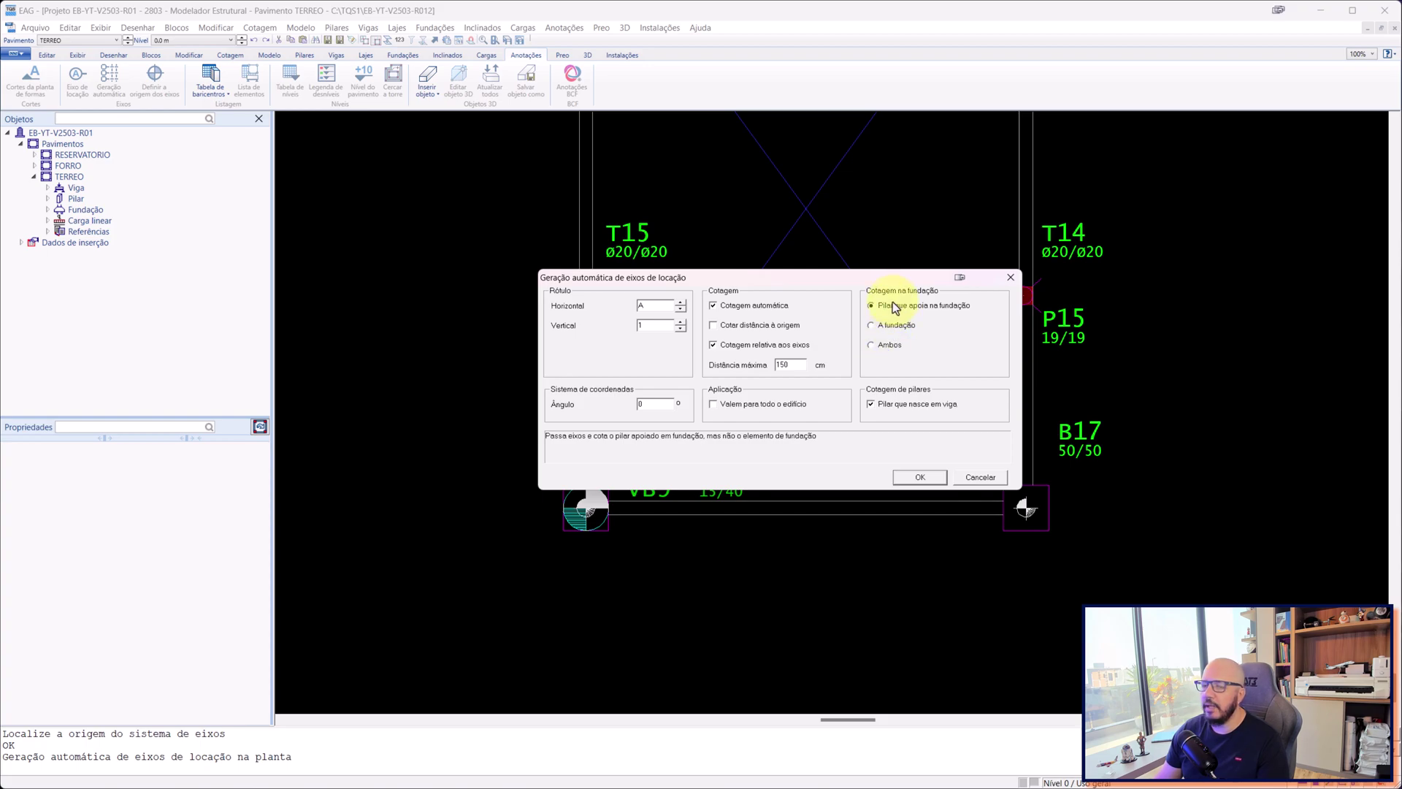
left_click(914, 479)
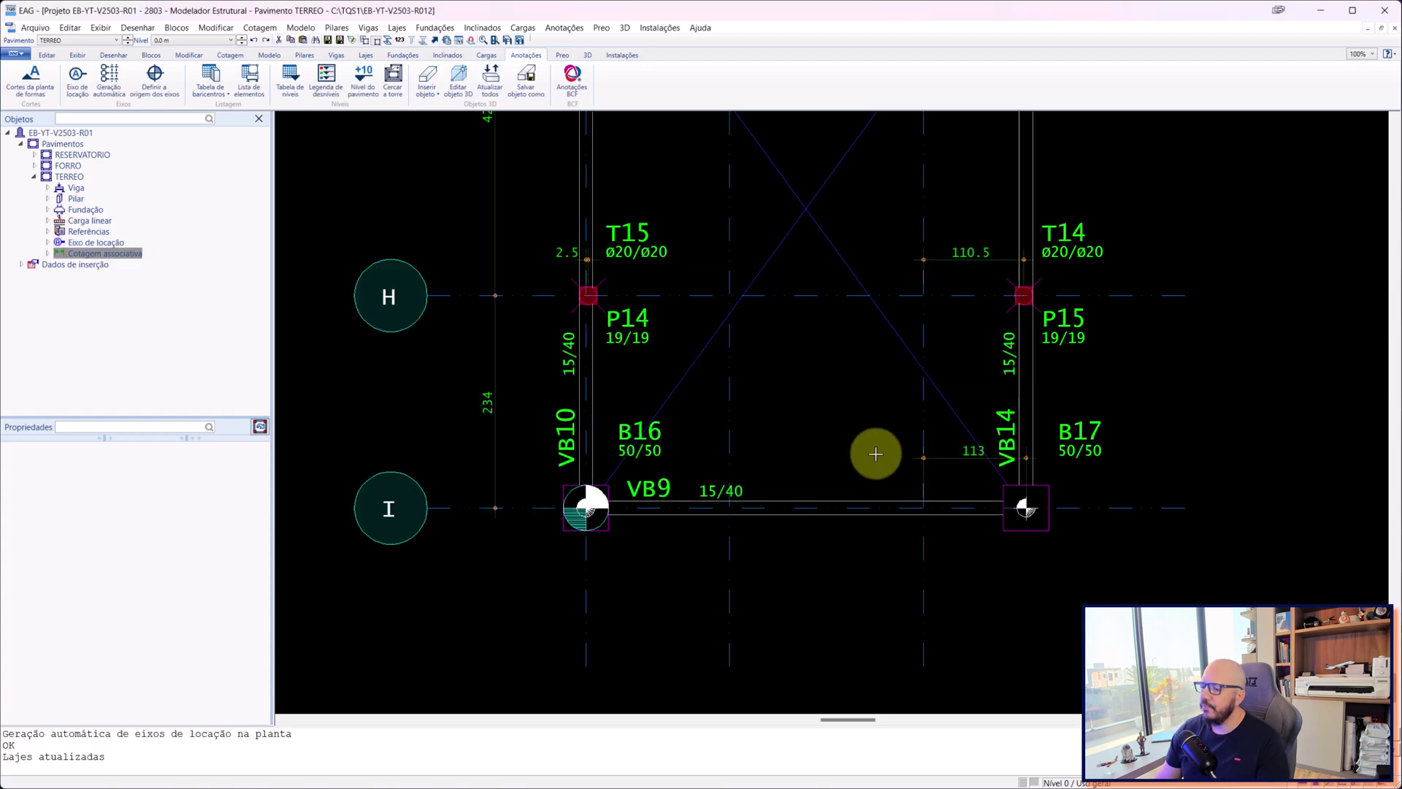
- Examine the generated location axes and dimensions over the whole TERREO plan, especially whether columns P2, P15 and block B17 have a vertical axis
scroll(745, 438, "down", 2)
scroll(684, 468, "down", 1)
scroll(685, 457, "down", 6)
scroll(700, 292, "up", 1)
middle_click_drag(699, 292, 676, 481)
scroll(620, 205, "up", 4)
scroll(619, 211, "up", 2)
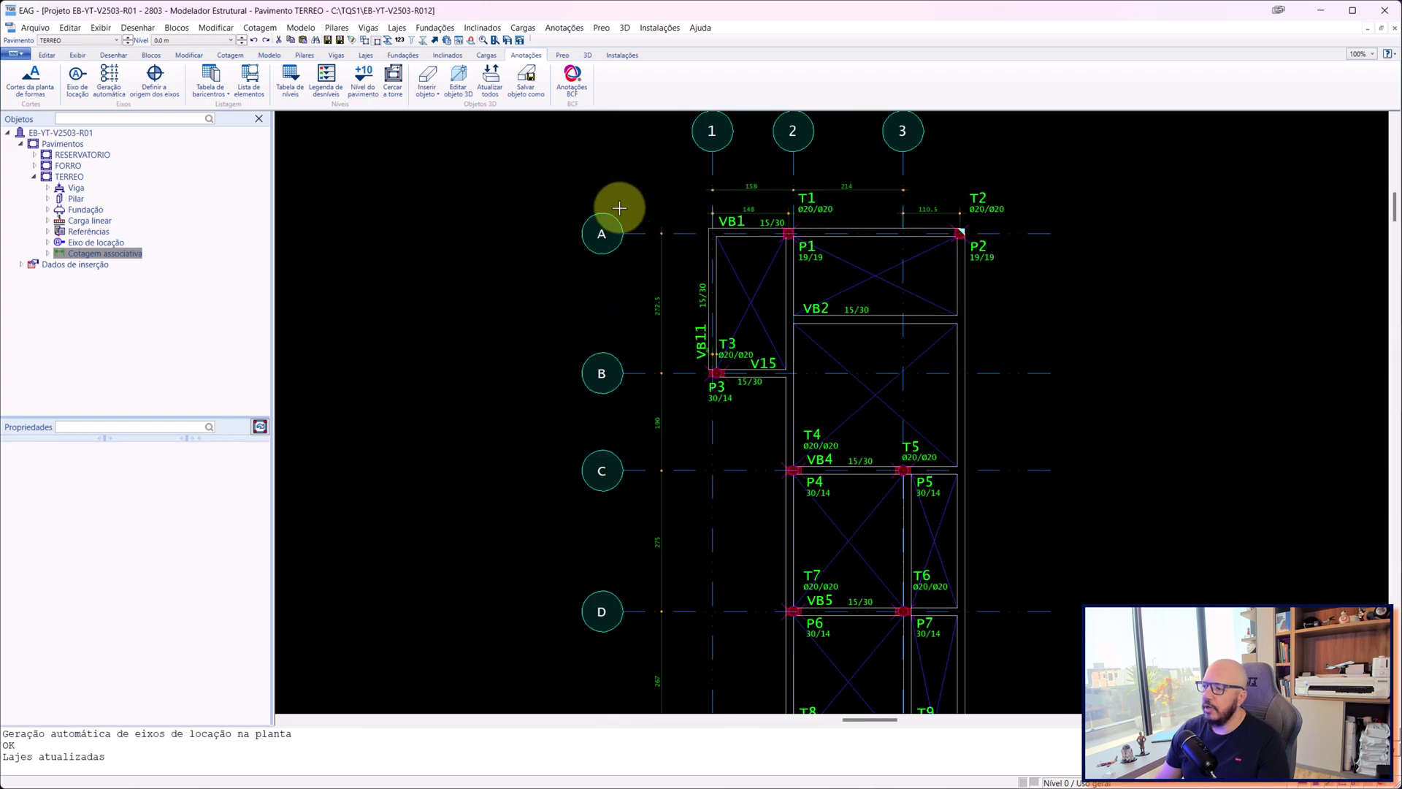
scroll(906, 212, "down", 5)
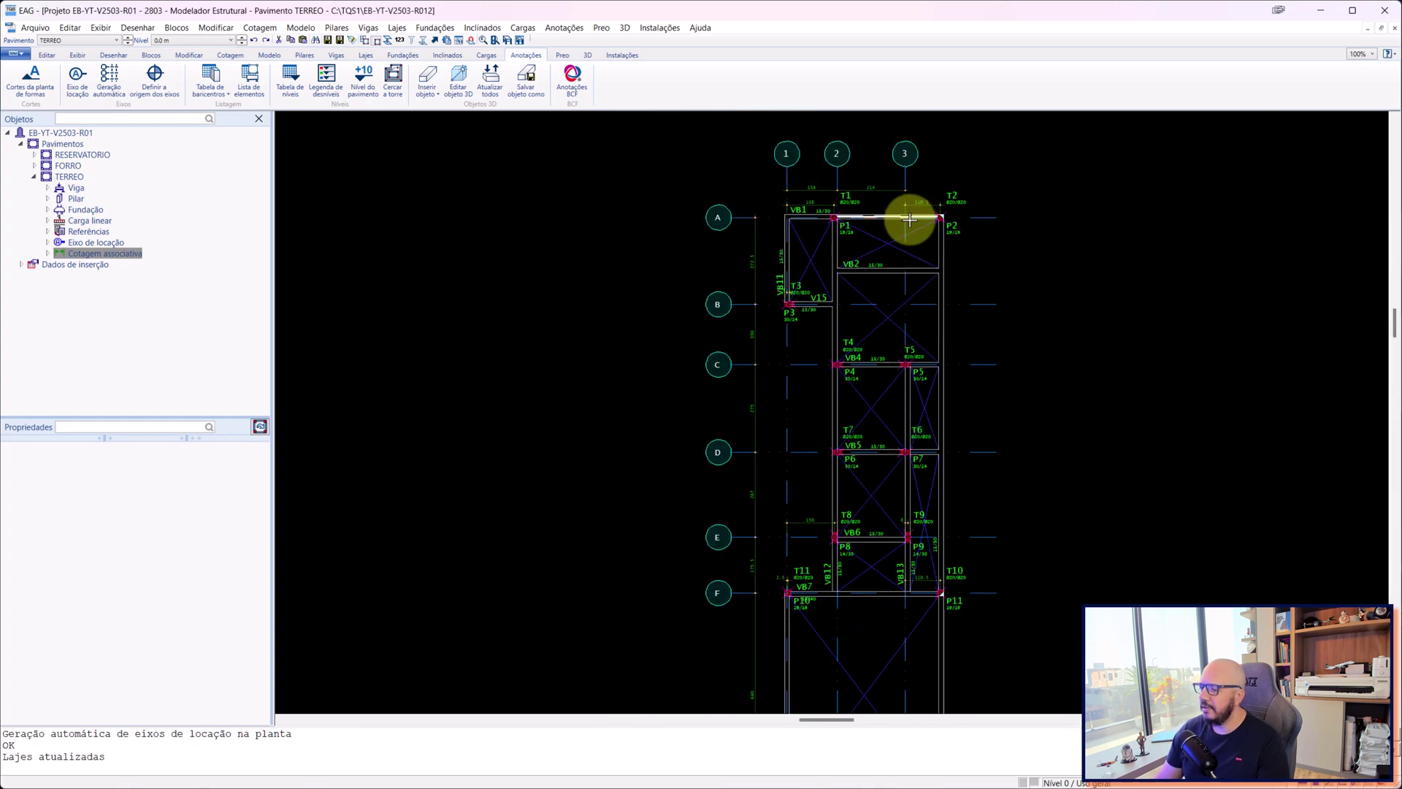
middle_click_drag(954, 479, 964, 172)
scroll(909, 438, "up", 3)
scroll(913, 435, "up", 10)
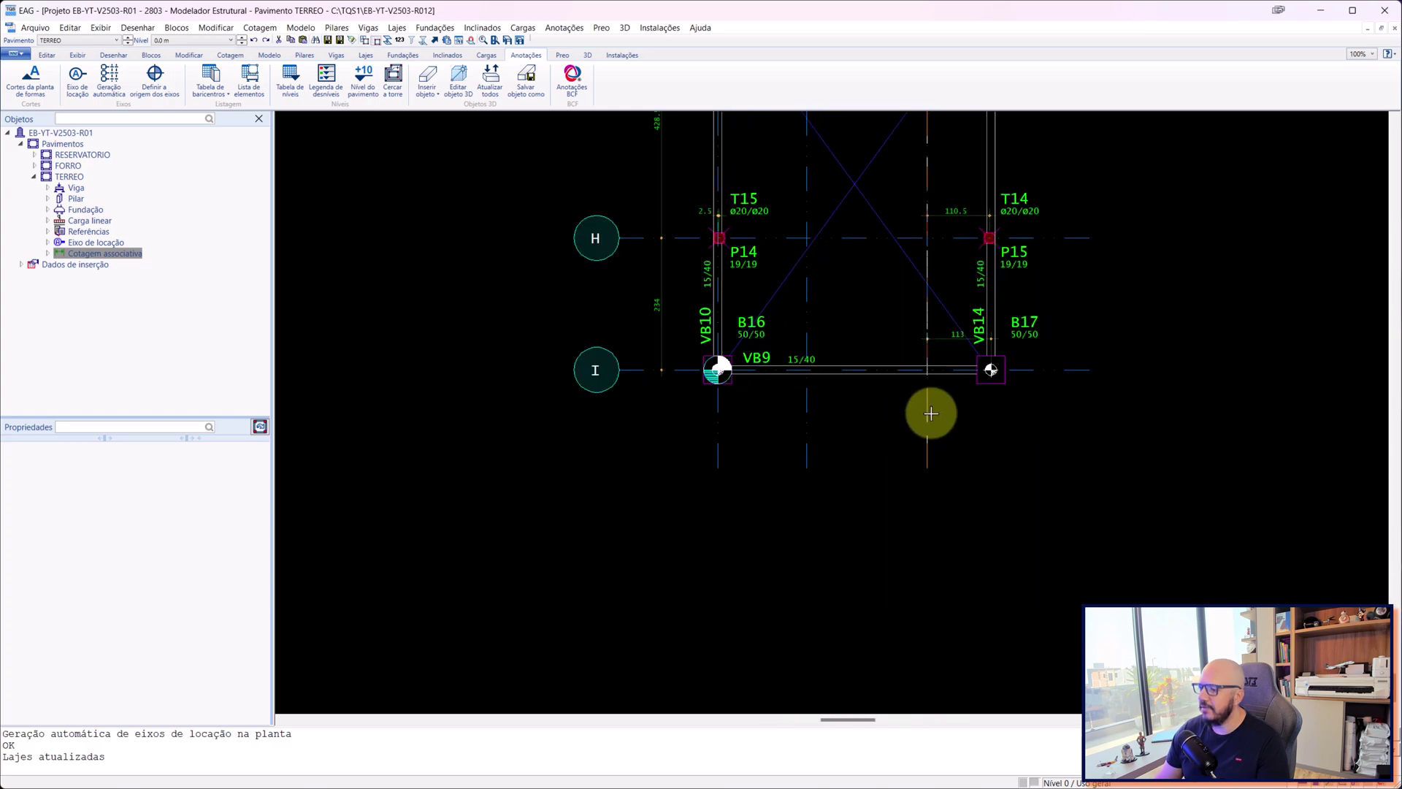
middle_click_drag(534, 321, 595, 353)
scroll(595, 352, "up", 1)
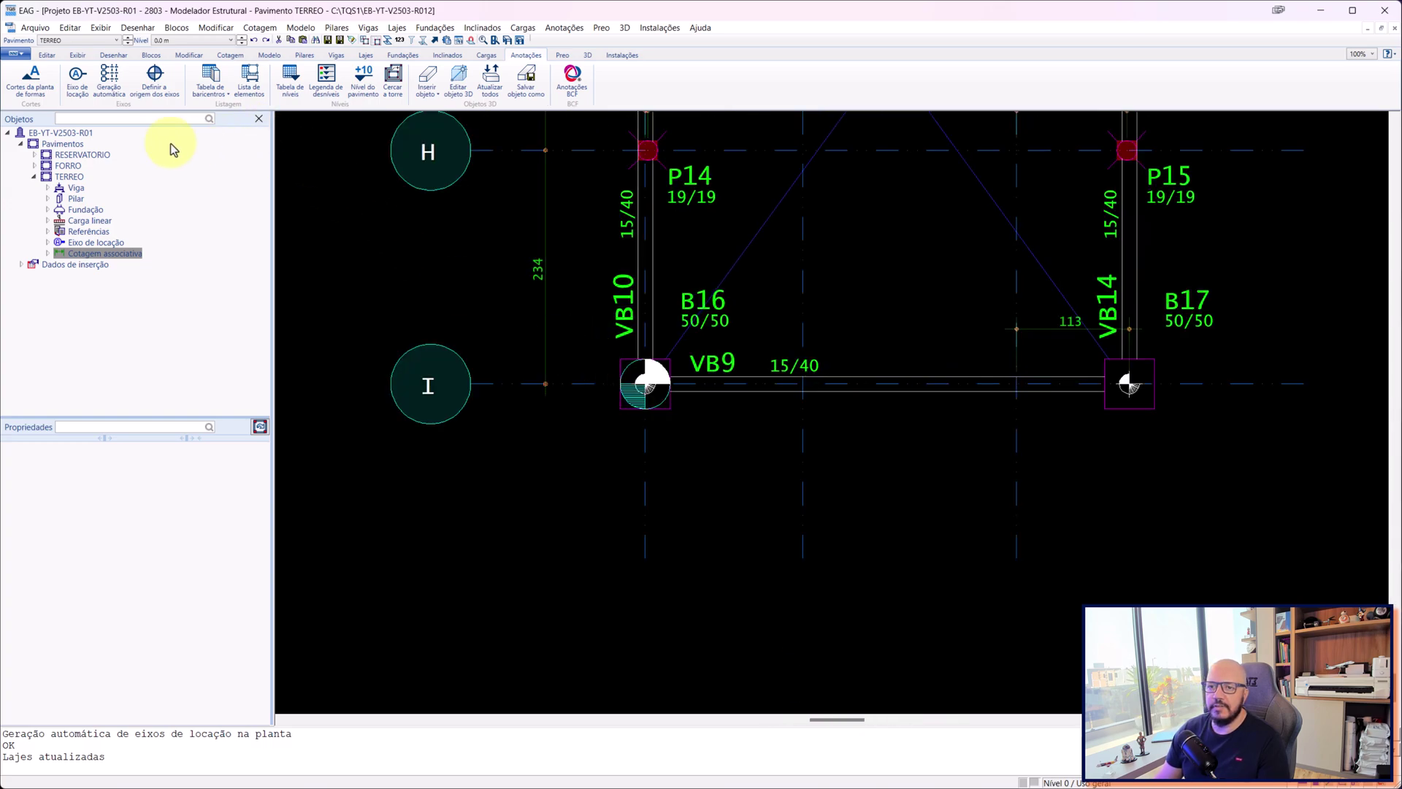
- Add a vertical location axis labelled 4 from the centre of column P15 up past column P2
left_click(79, 88)
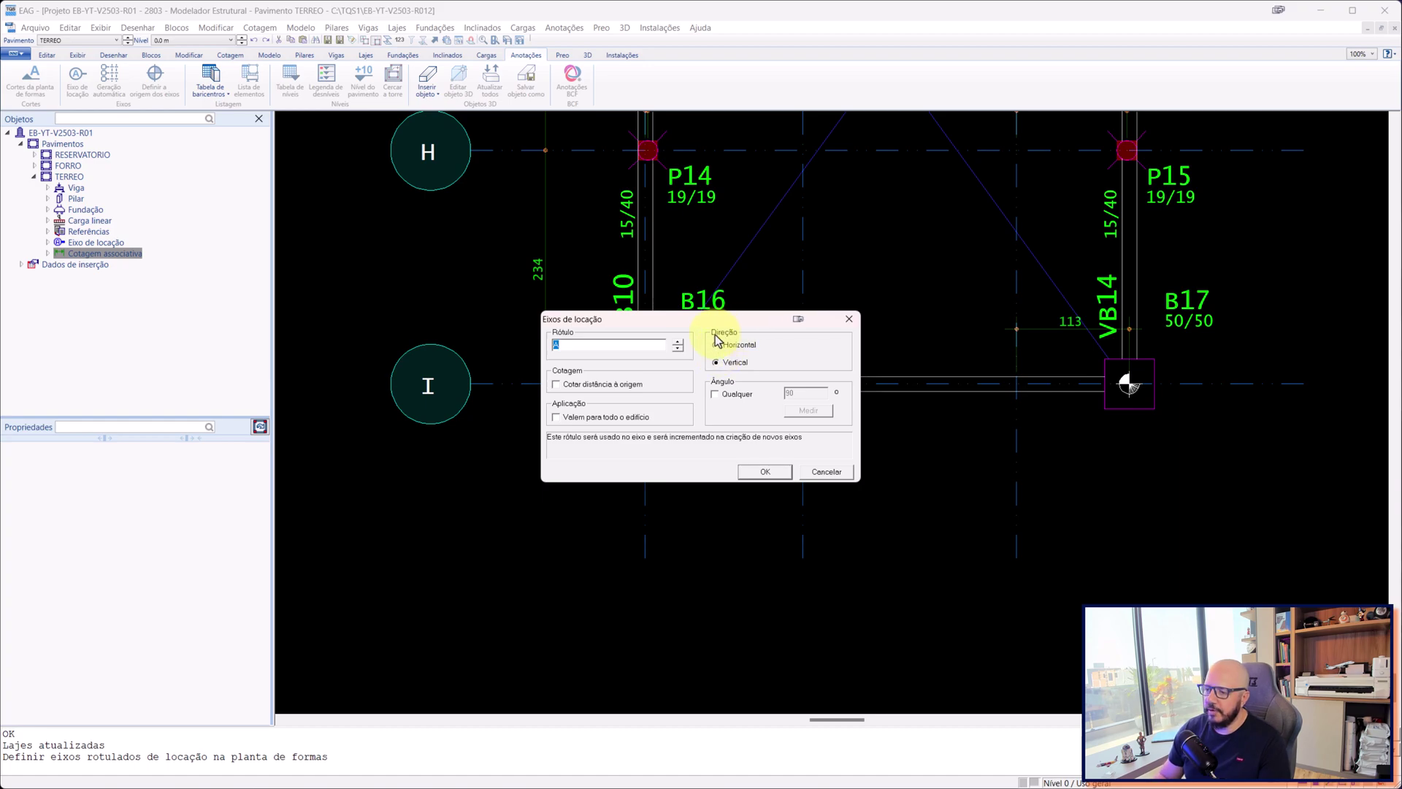
left_click(746, 473)
scroll(818, 409, "down", 5)
middle_click_drag(914, 226, 848, 344)
scroll(879, 496, "down", 2)
scroll(880, 423, "down", 1)
scroll(886, 341, "up", 1)
scroll(879, 95, "up", 2)
scroll(794, 151, "up", 5)
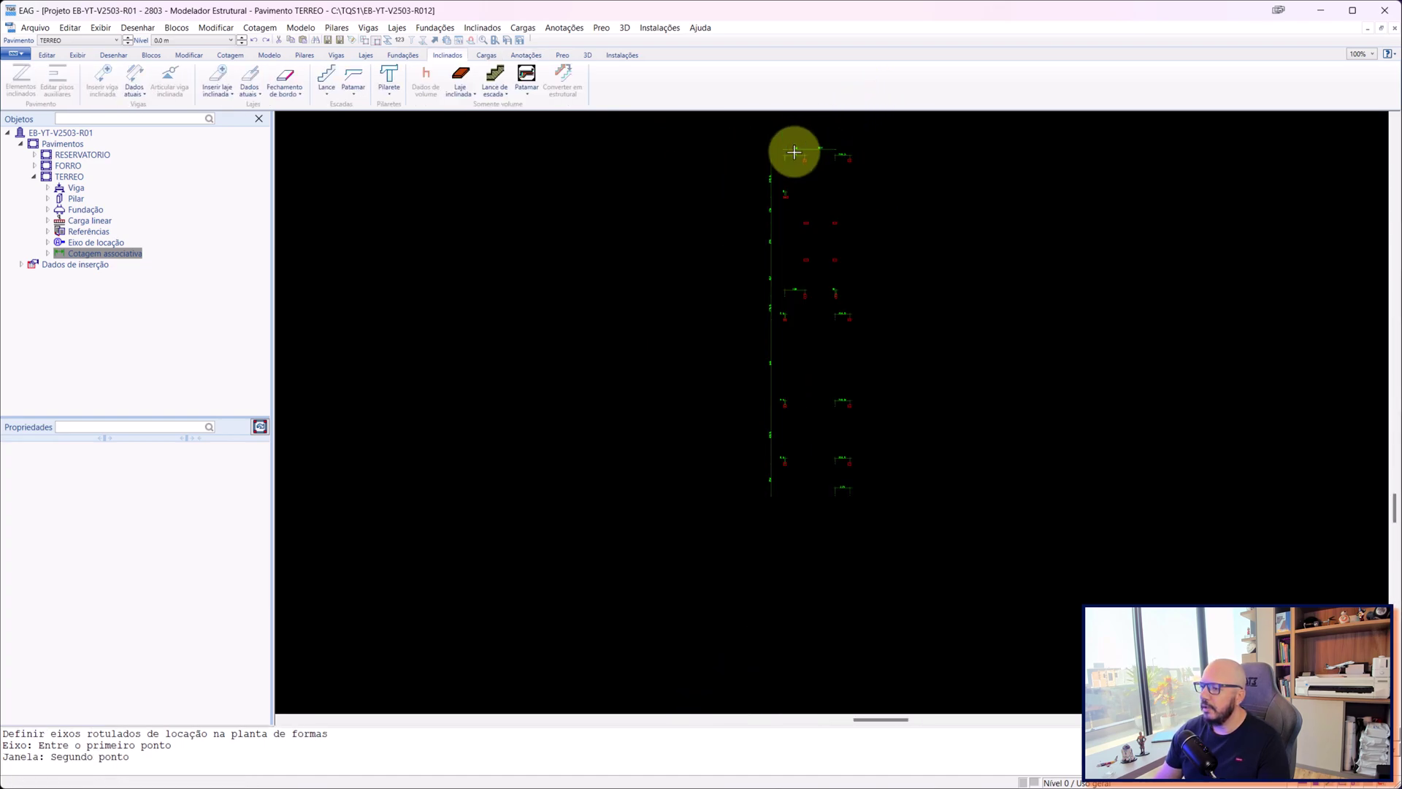
scroll(877, 150, "up", 3)
middle_click_drag(877, 150, 867, 183)
scroll(876, 436, "down", 1)
scroll(876, 431, "down", 1)
scroll(873, 448, "up", 1)
scroll(875, 419, "up", 2)
scroll(864, 175, "down", 4)
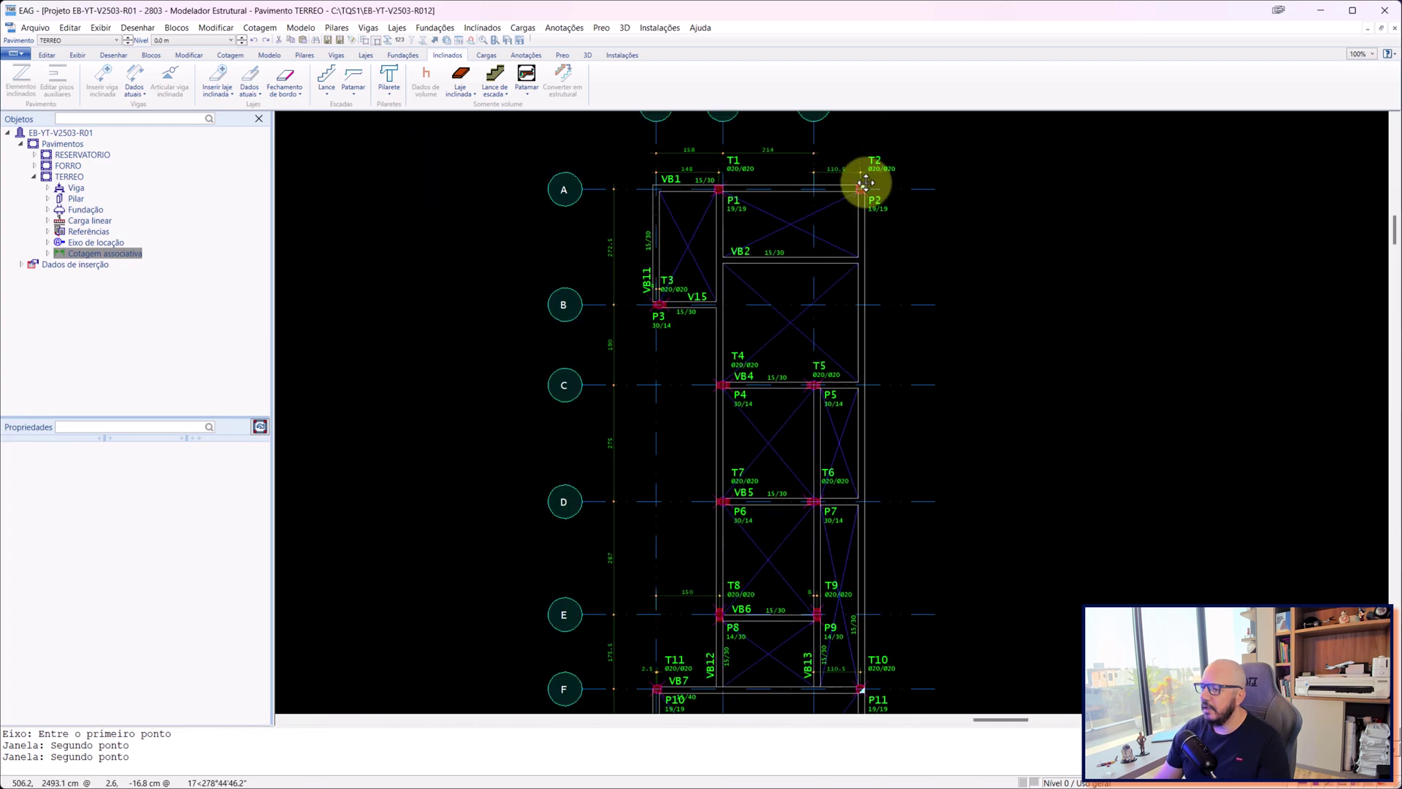
scroll(882, 311, "down", 5)
scroll(881, 579, "up", 11)
scroll(851, 394, "down", 9)
scroll(857, 595, "down", 3)
scroll(839, 642, "up", 9)
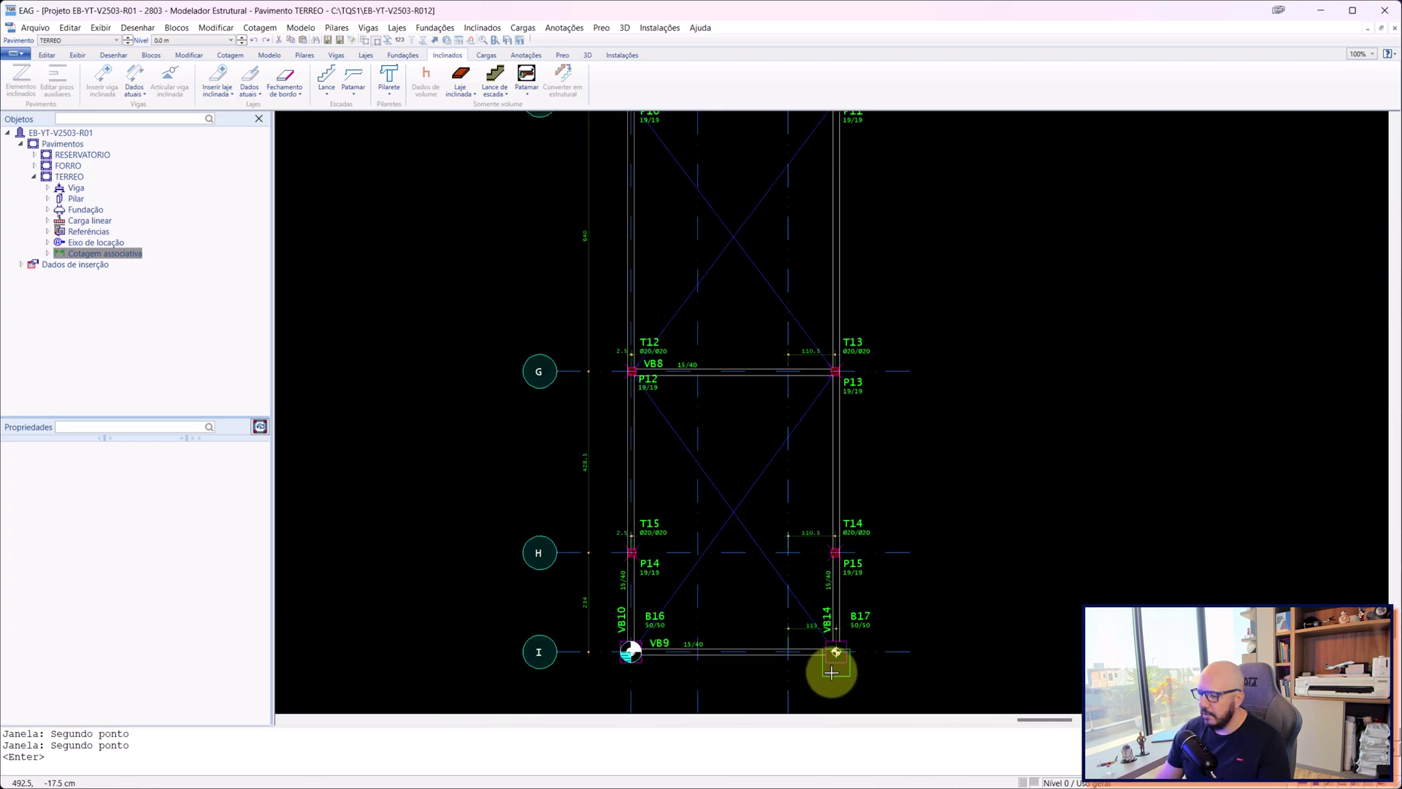
scroll(836, 648, "up", 1)
scroll(845, 563, "down", 4)
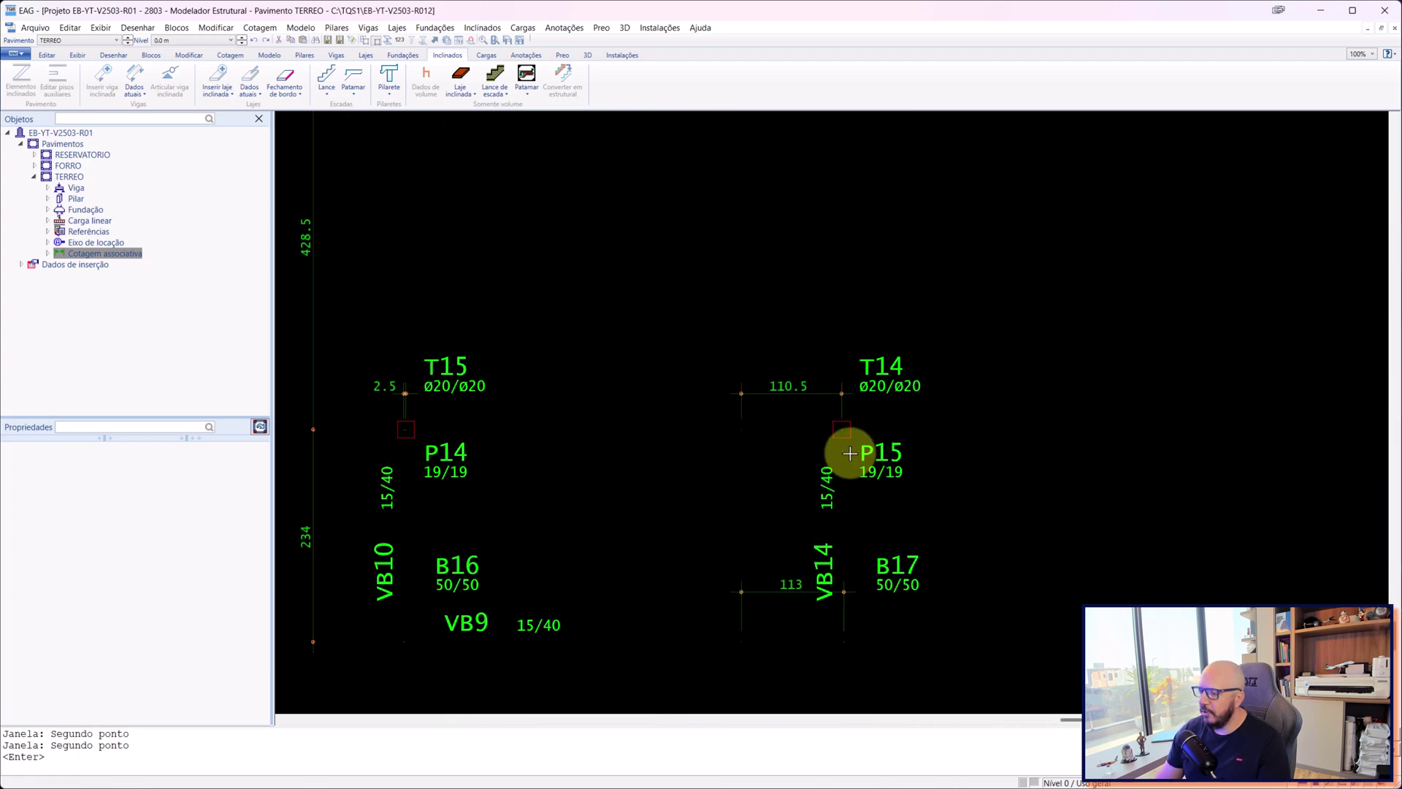
scroll(845, 449, "up", 2)
scroll(837, 426, "up", 2)
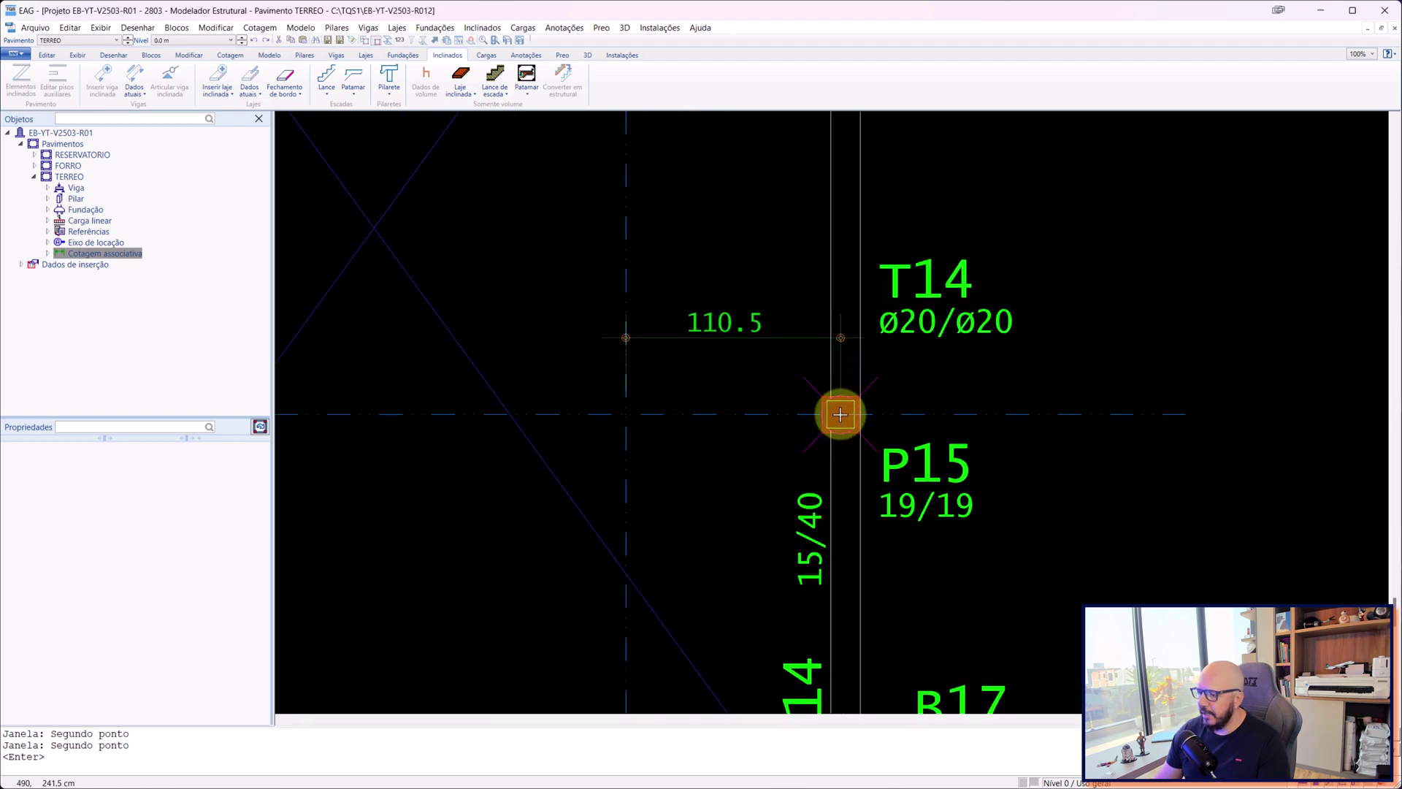
scroll(839, 448, "down", 8)
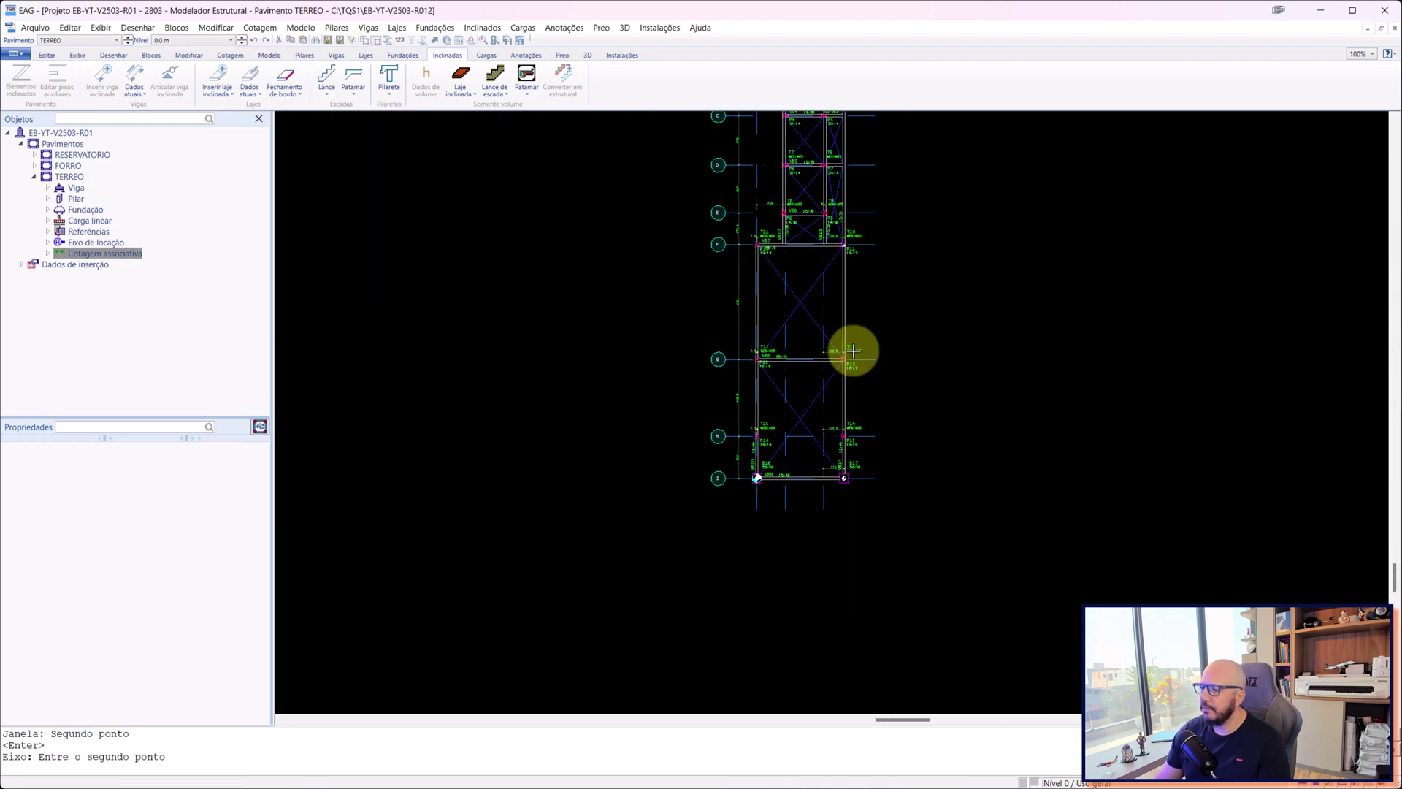
scroll(851, 169, "up", 8)
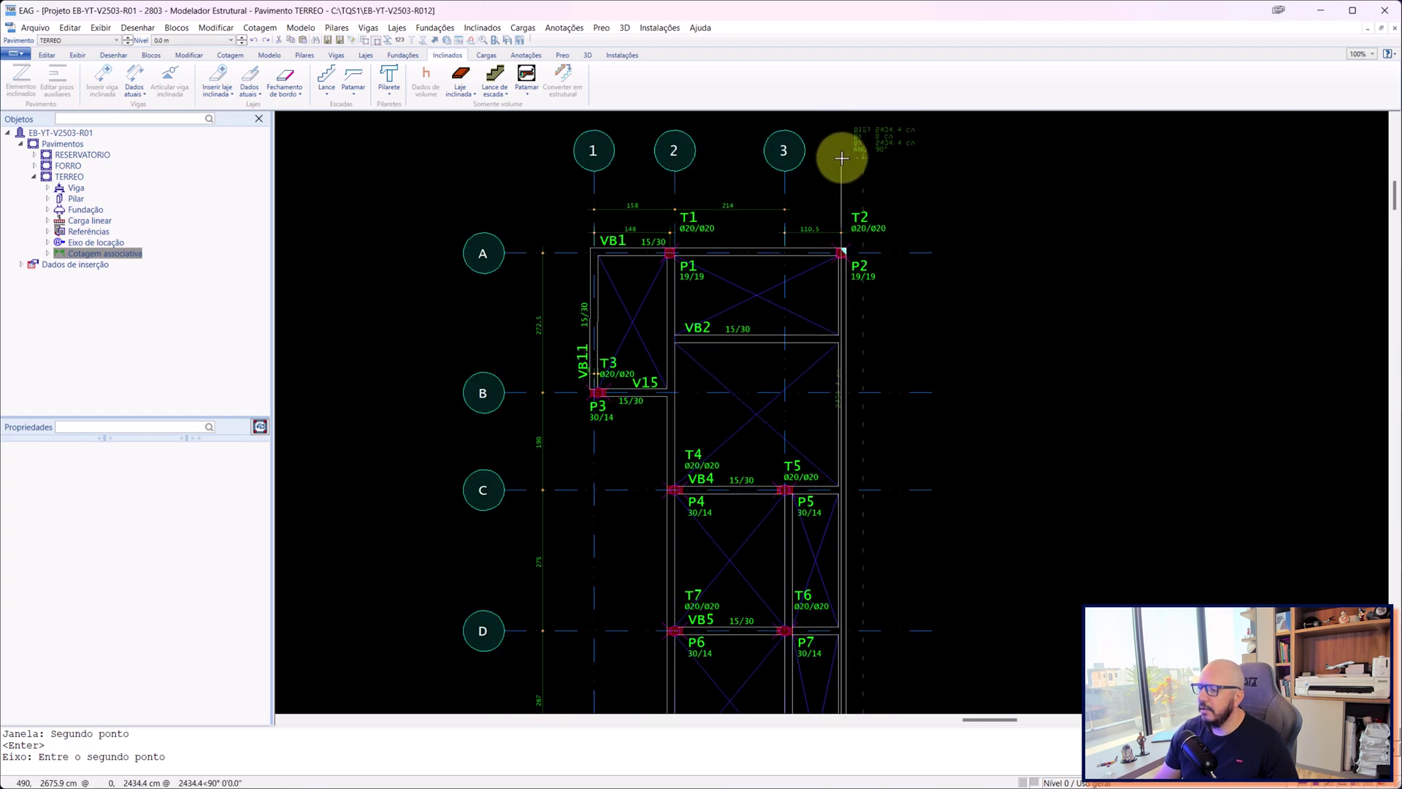
left_click(840, 151)
right_click(884, 146)
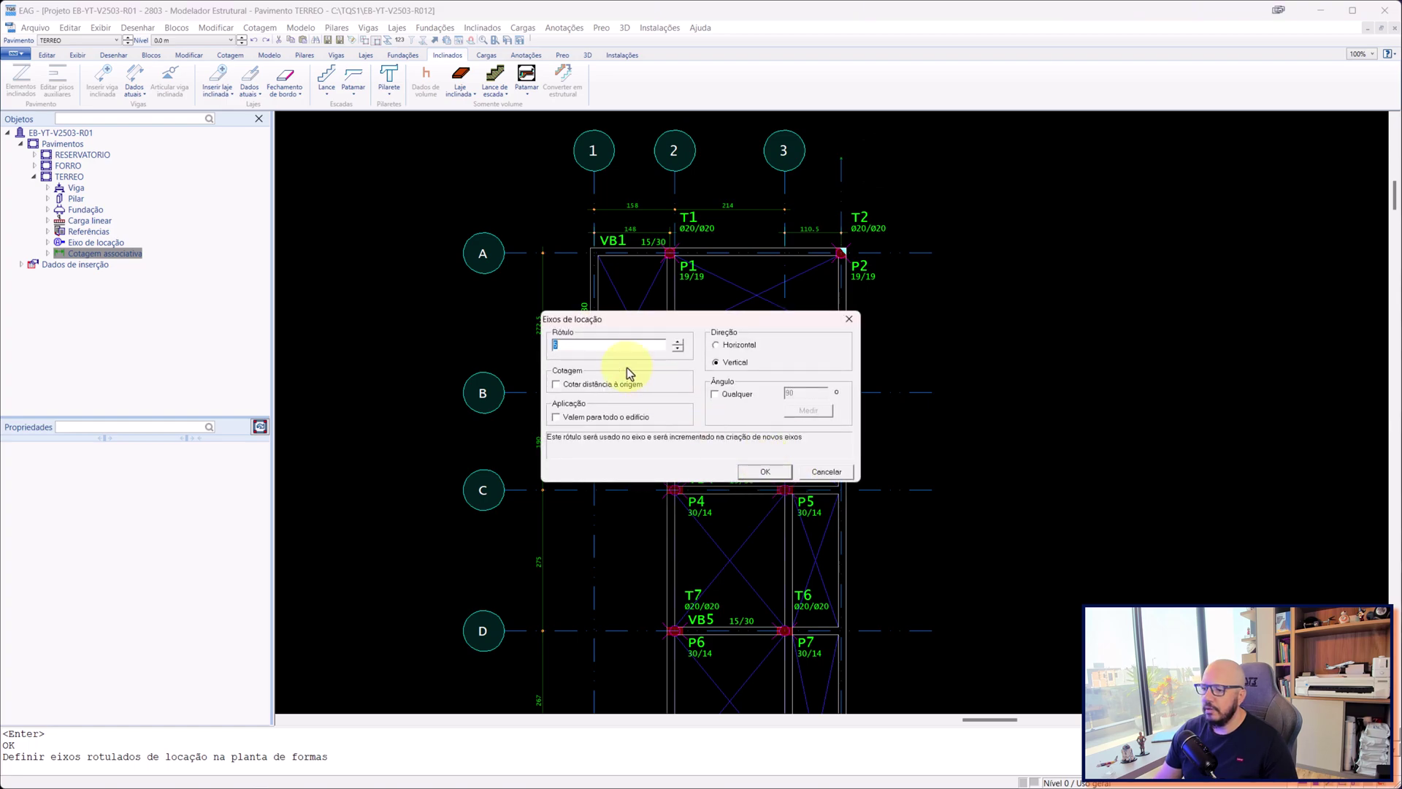
left_click(761, 472)
- Move the bubble end of axis 4 from column P15 to below foundation block B17
scroll(882, 388, "down", 5)
middle_click_drag(882, 387, 913, 257)
scroll(927, 488, "up", 5)
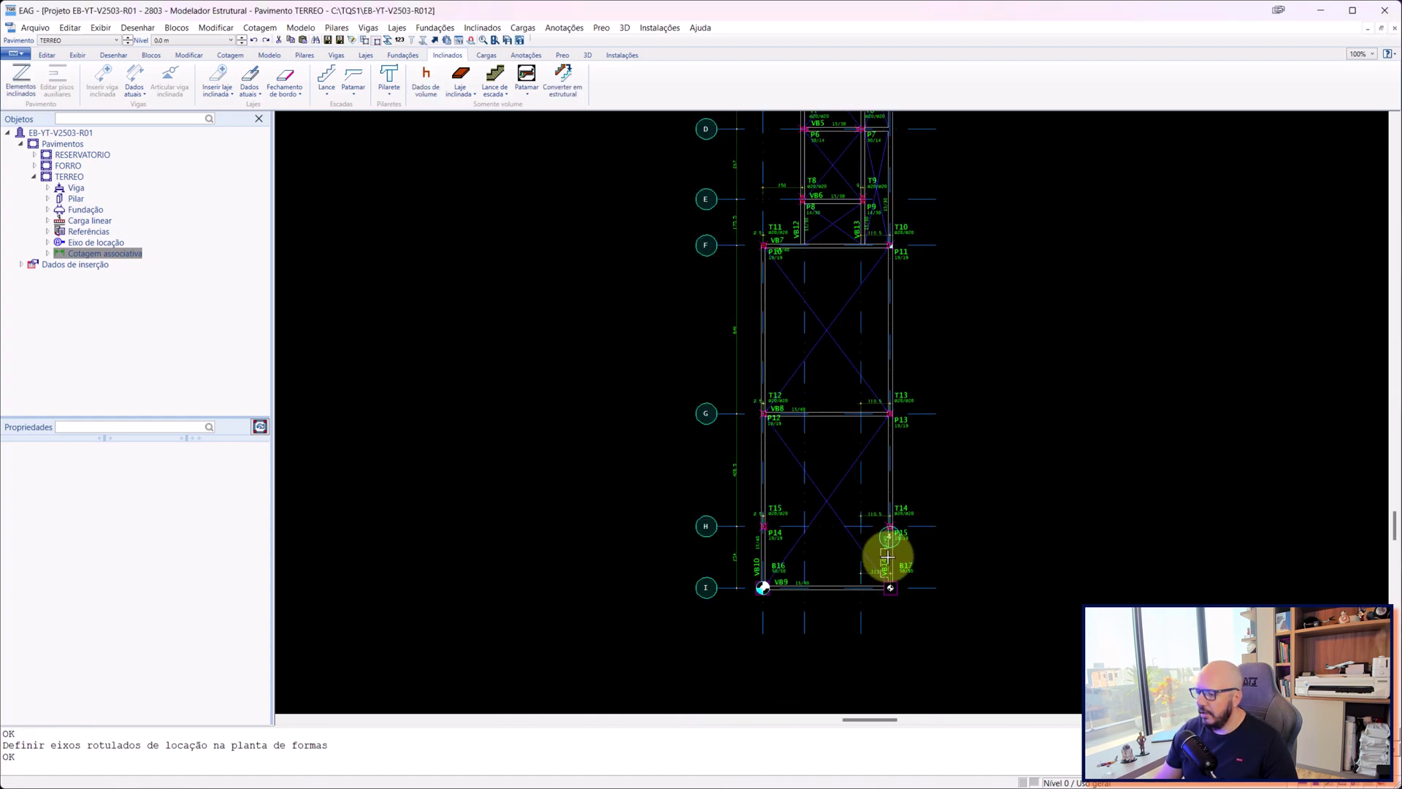
scroll(896, 533, "up", 2)
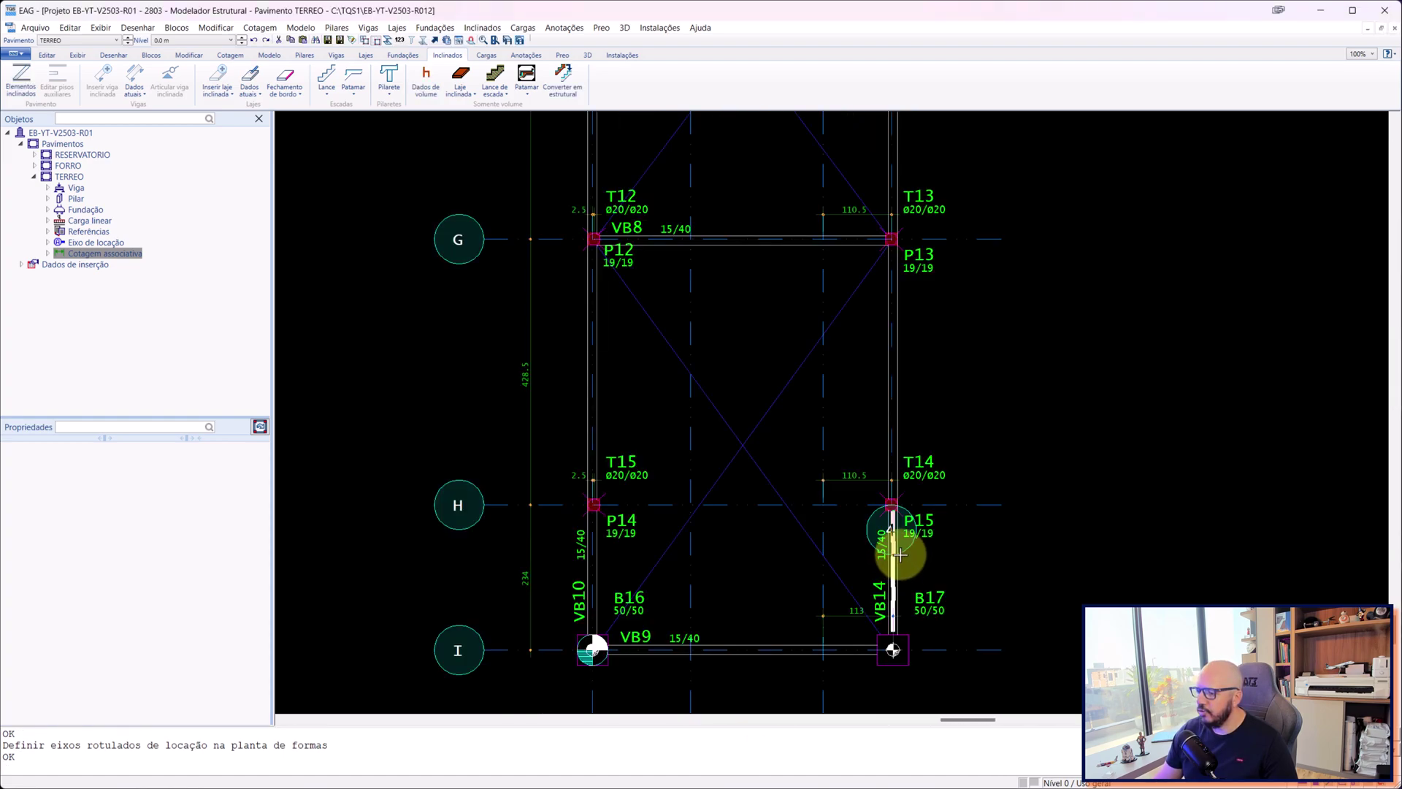
left_click(913, 545)
left_click(899, 519)
scroll(971, 544, "up", 2)
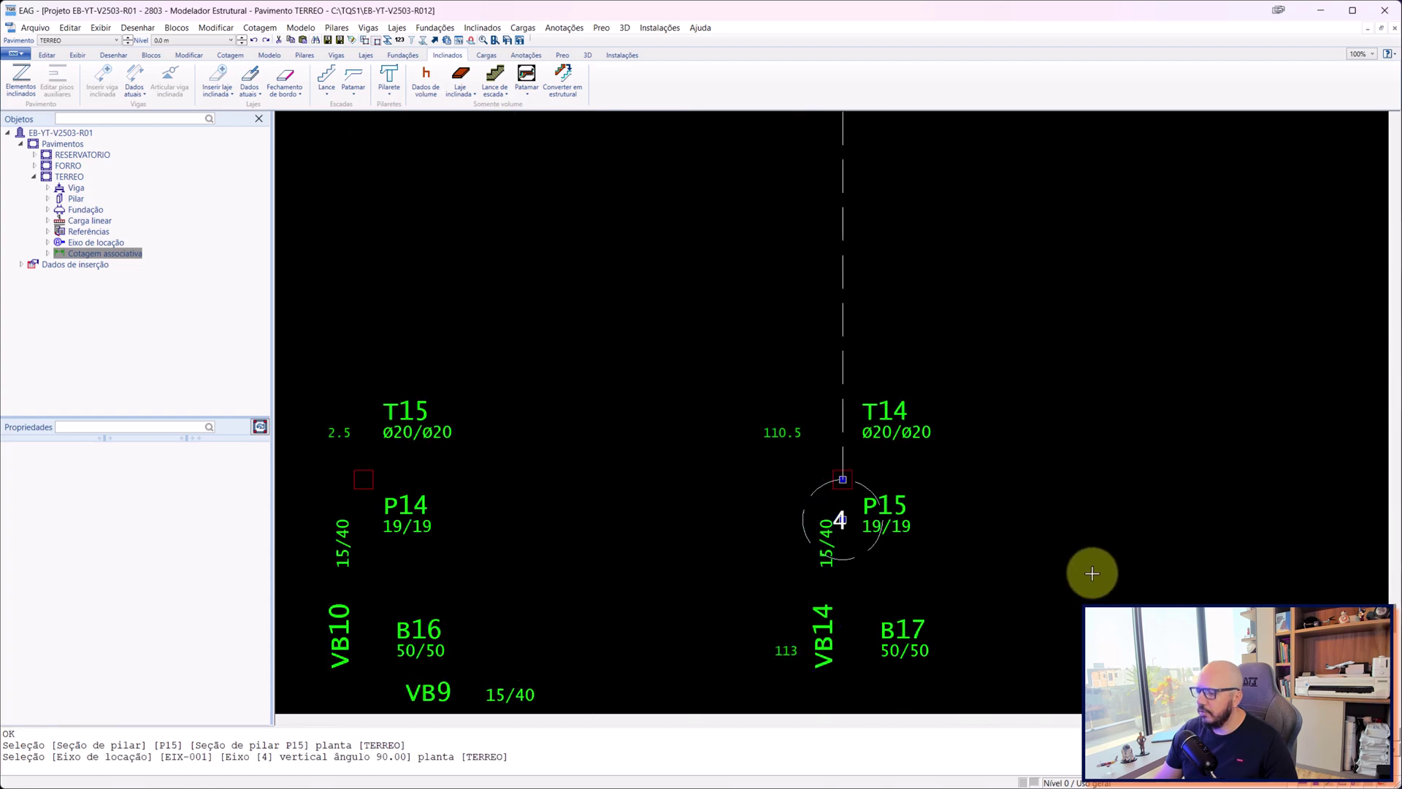
middle_click_drag(1088, 573, 1001, 330)
left_click(760, 258)
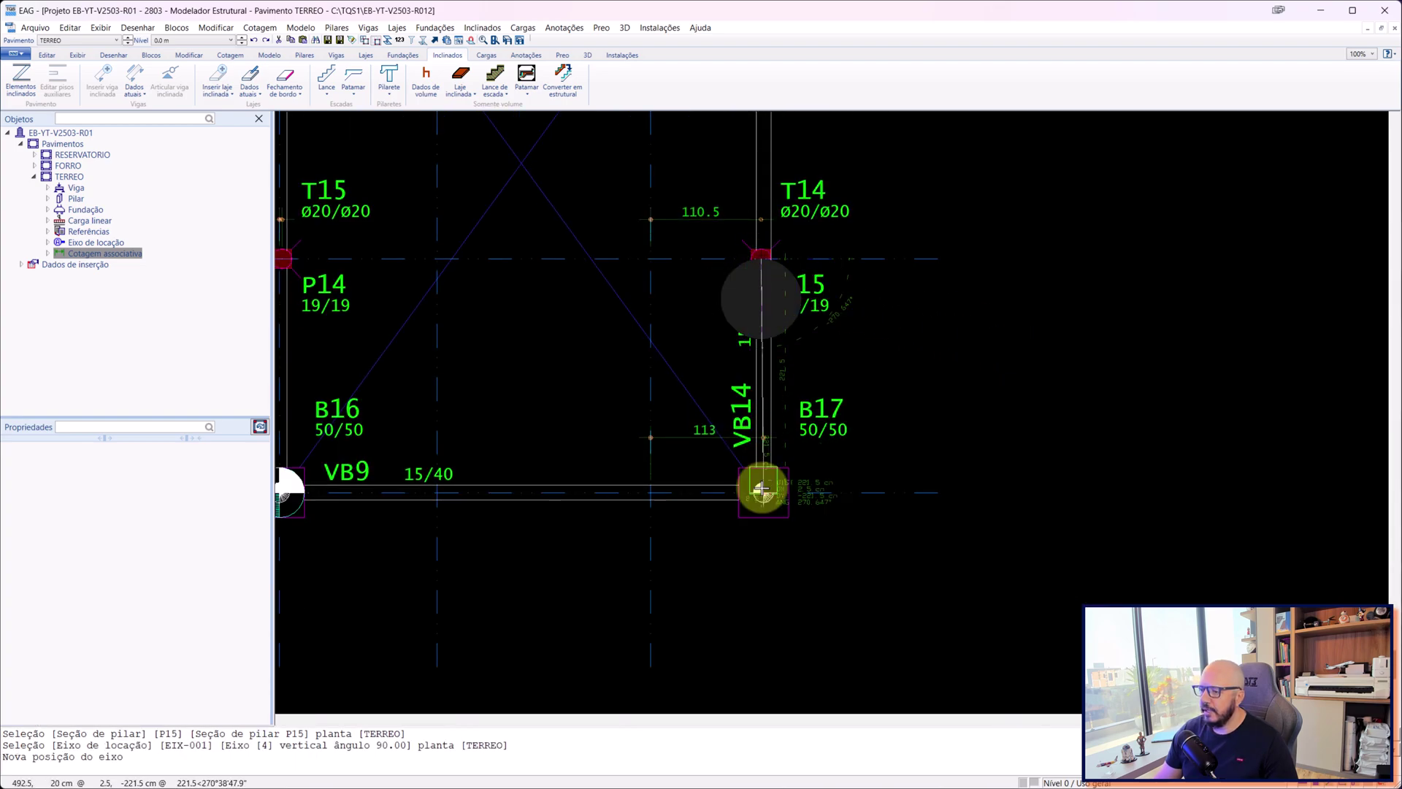
left_click(756, 597)
scroll(779, 555, "down", 1)
left_click(768, 603)
left_click(768, 603)
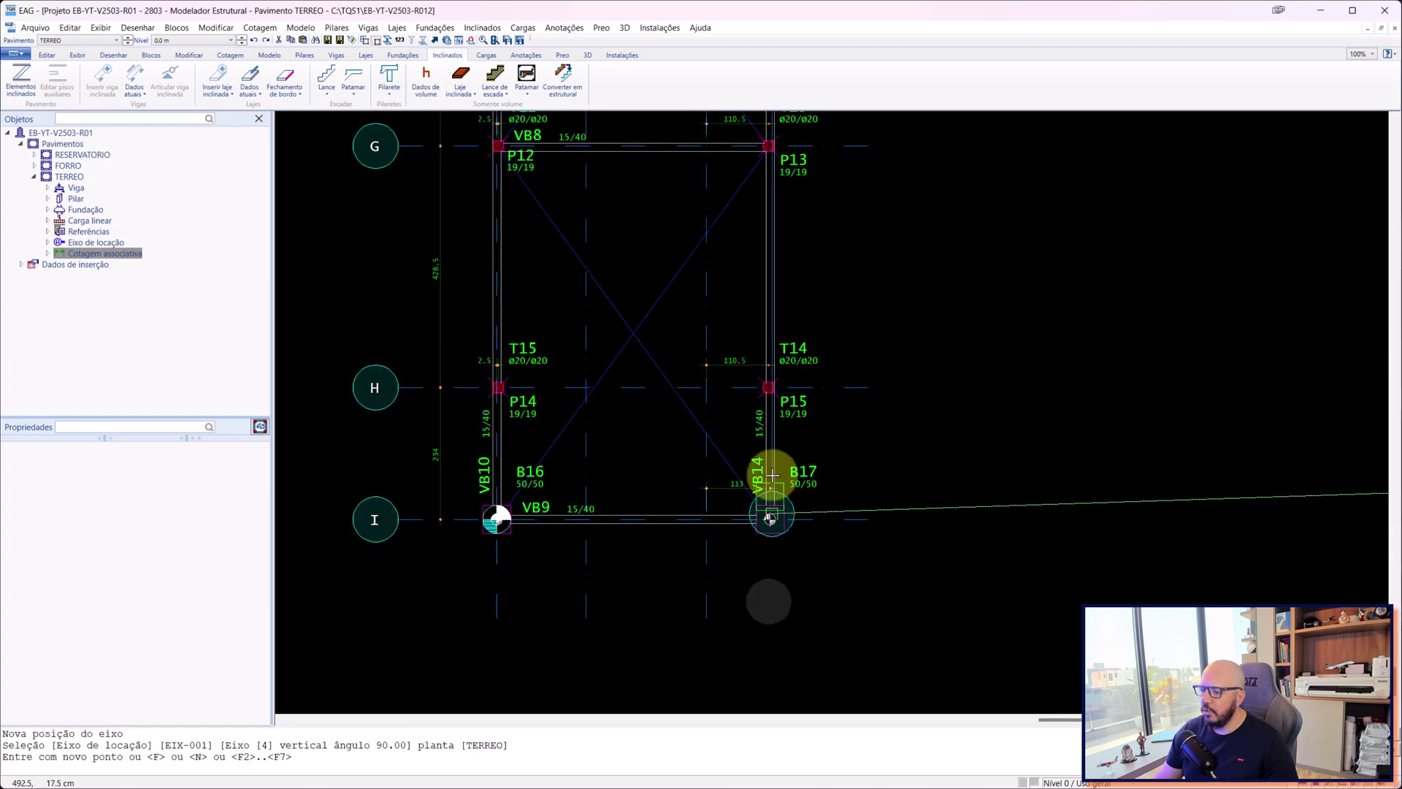
scroll(760, 542, "down", 3)
scroll(766, 149, "up", 2)
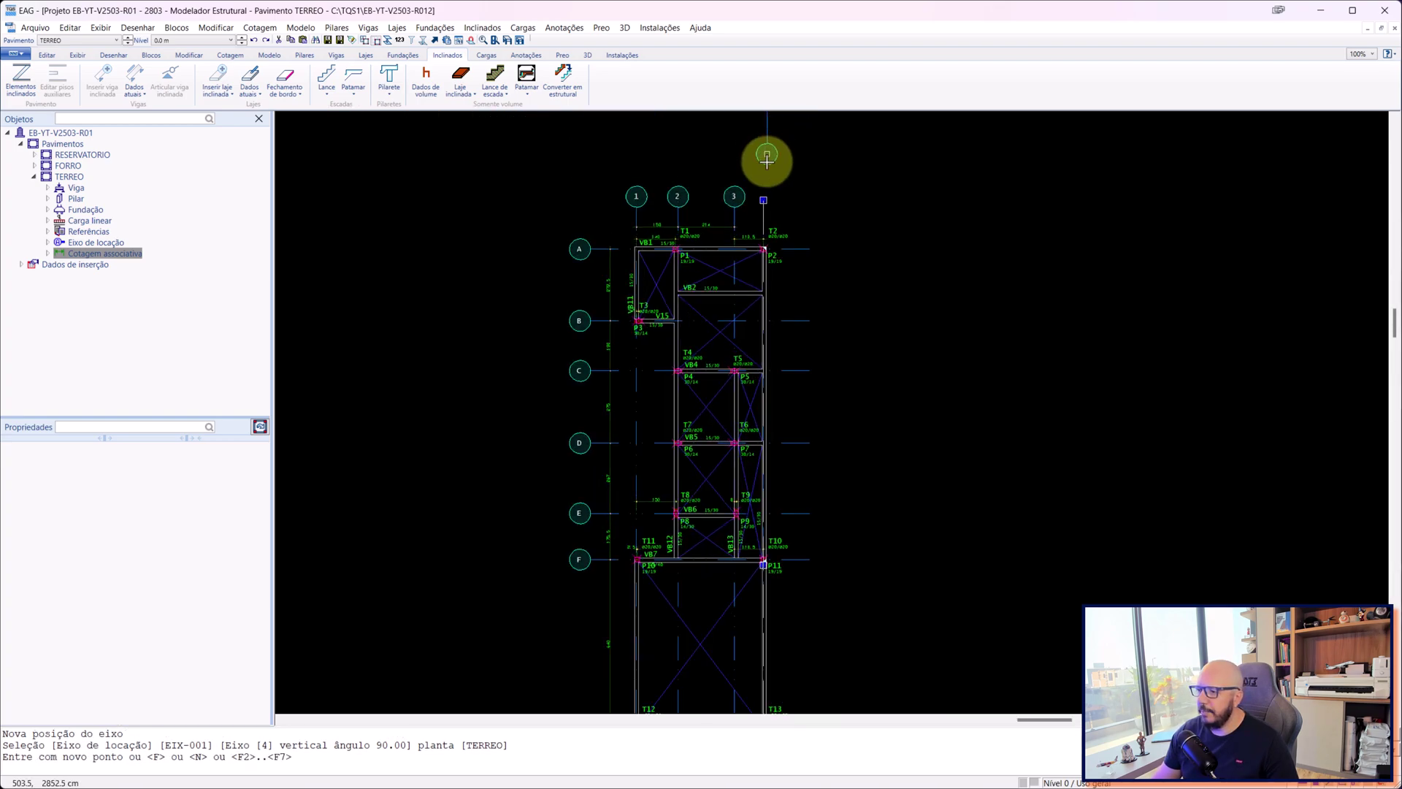
scroll(757, 353, "down", 2)
scroll(766, 641, "up", 3)
key("Escape")
- Move the bubble end of axis 4 from below block B17 to above column P2, beyond the bubbles of axes 1 to 3
scroll(761, 579, "up", 2)
left_click(725, 568)
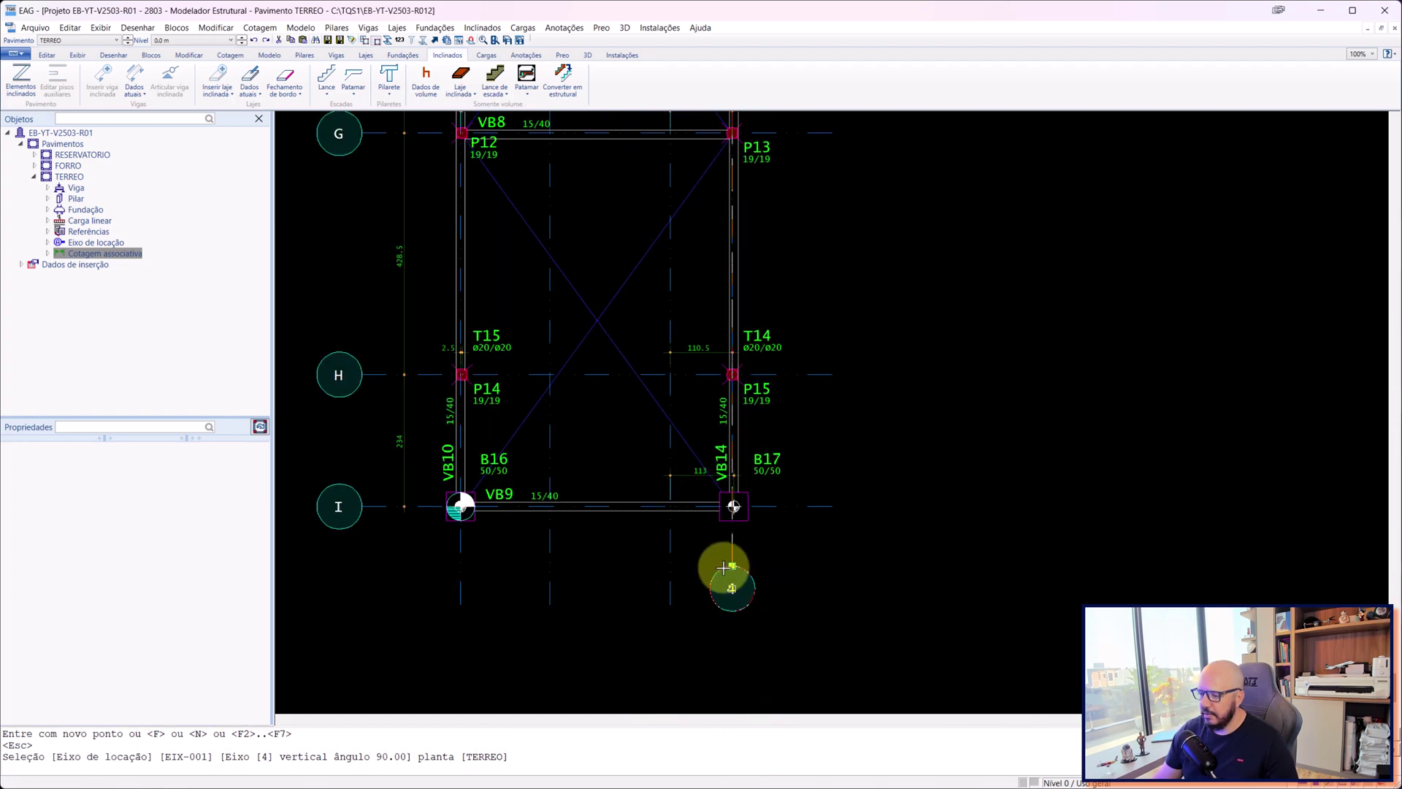
left_click(729, 566)
scroll(727, 409, "down", 5)
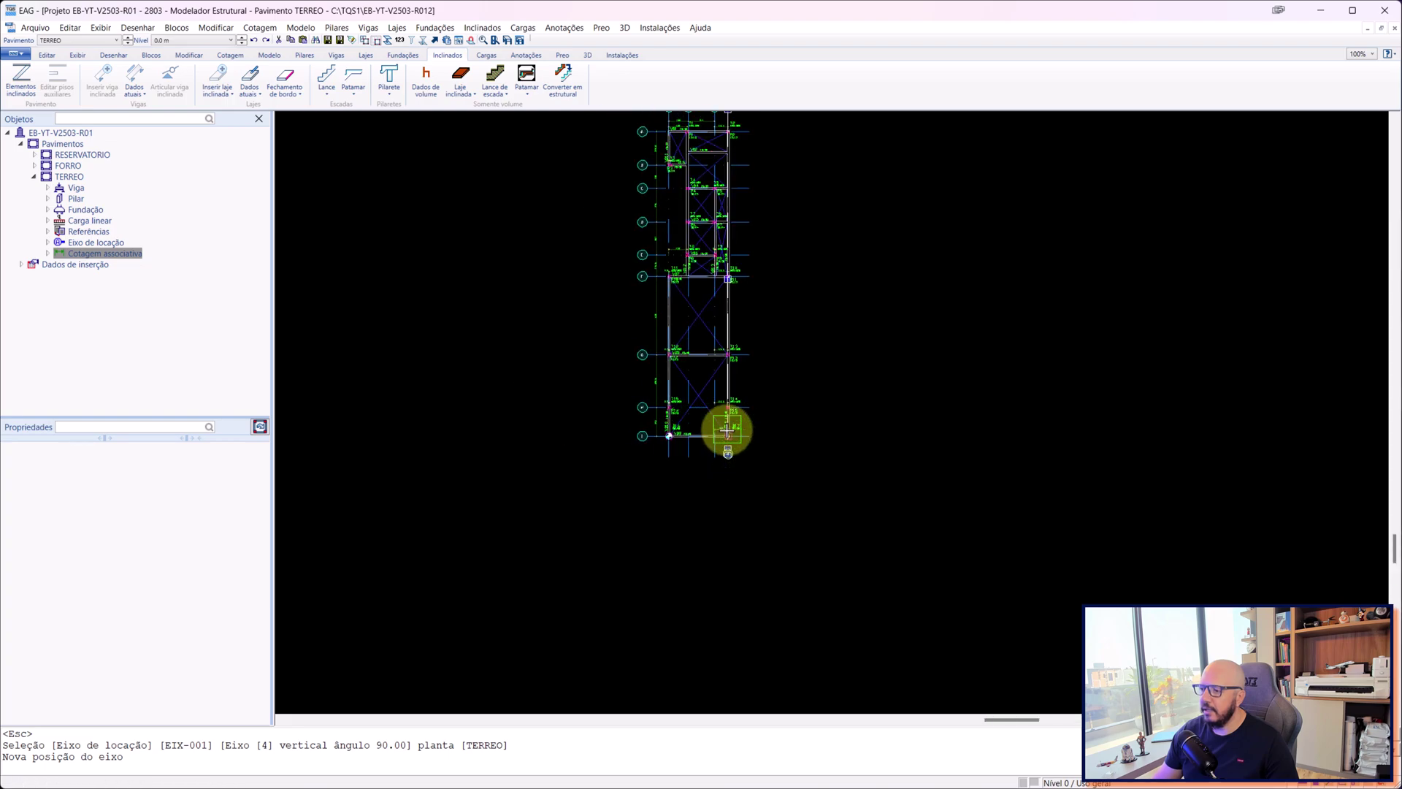
scroll(726, 188, "up", 3)
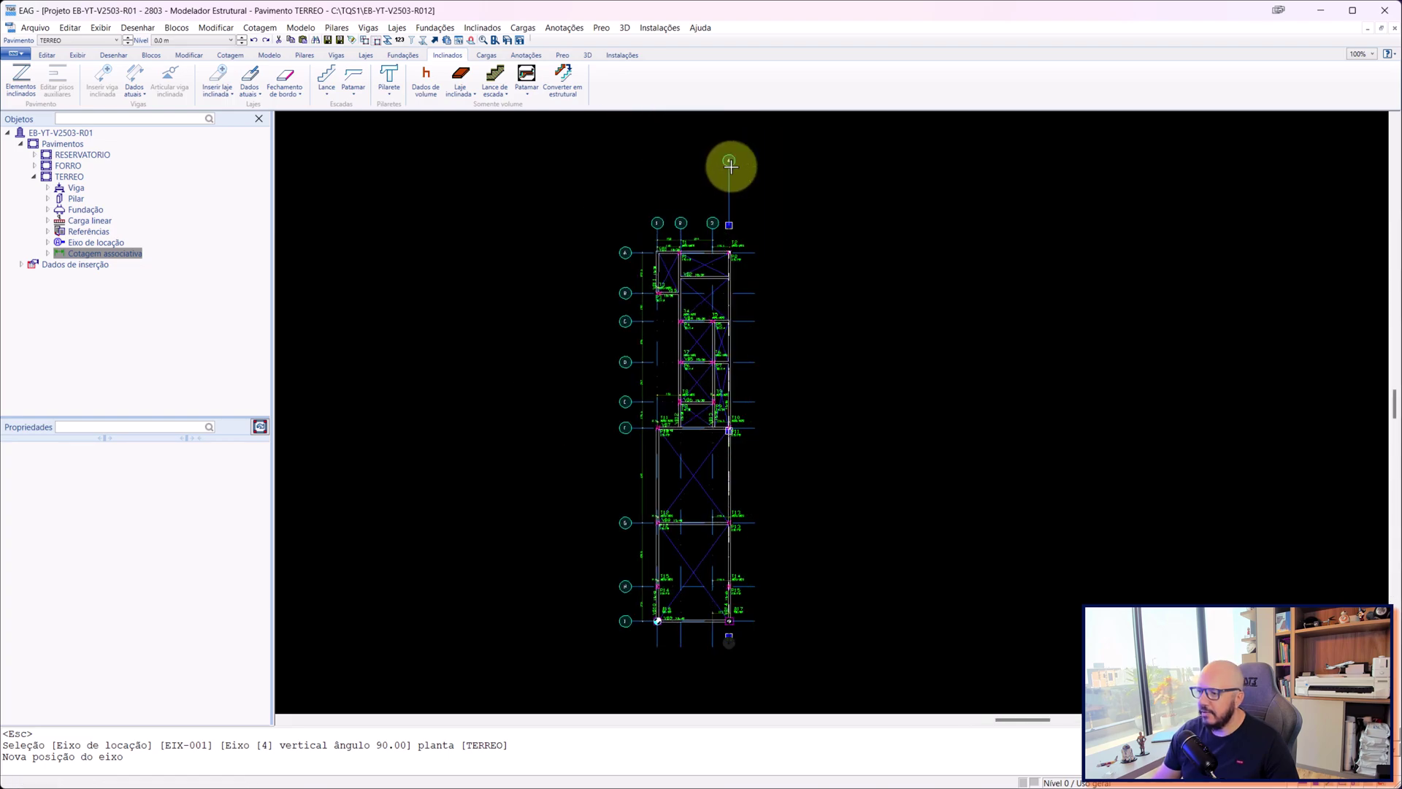
scroll(741, 197, "up", 3)
- Stretch the other end of axis 4 down past block B17, about level with the lower ends of axes 1 to 3
left_click(715, 206)
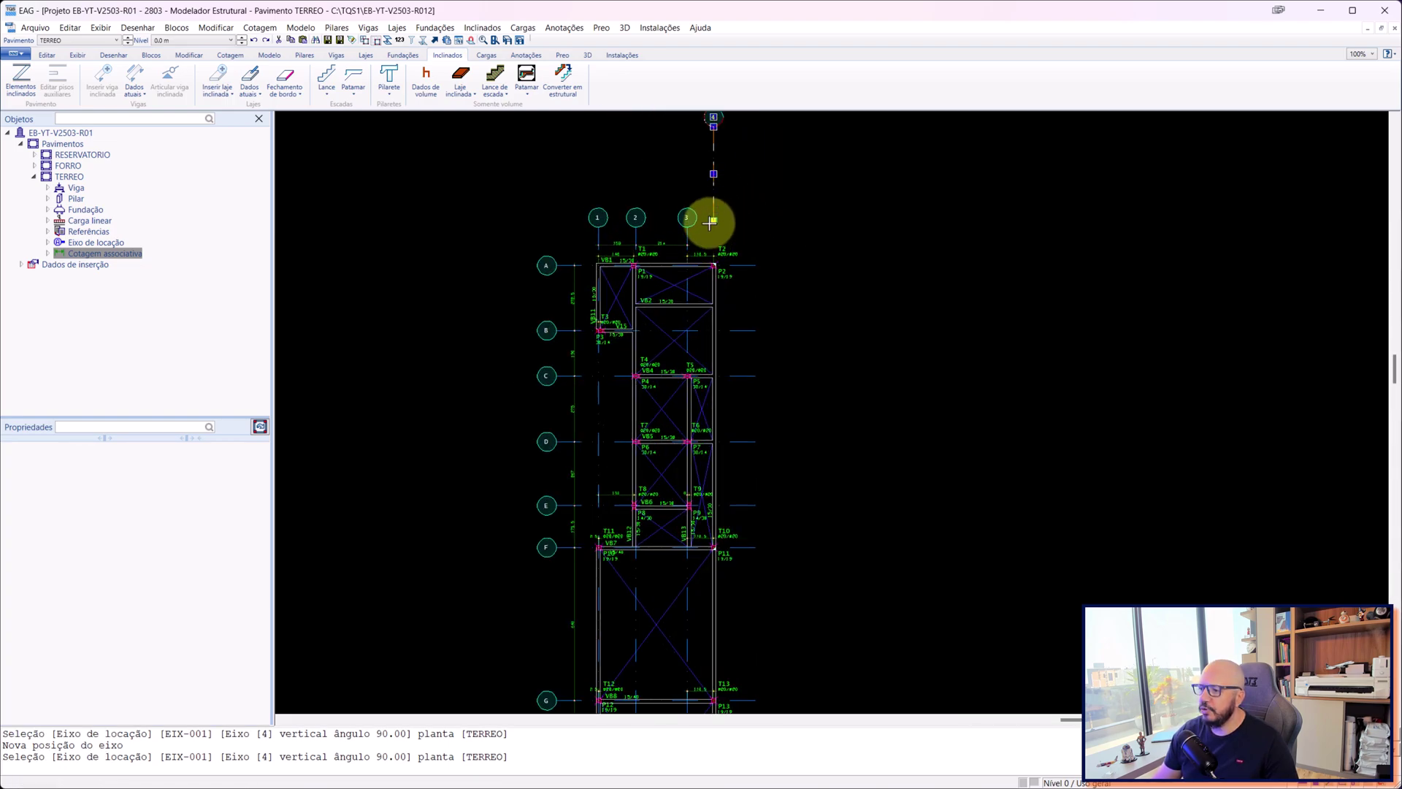
left_click(709, 223)
scroll(704, 408, "down", 3)
scroll(701, 635, "up", 5)
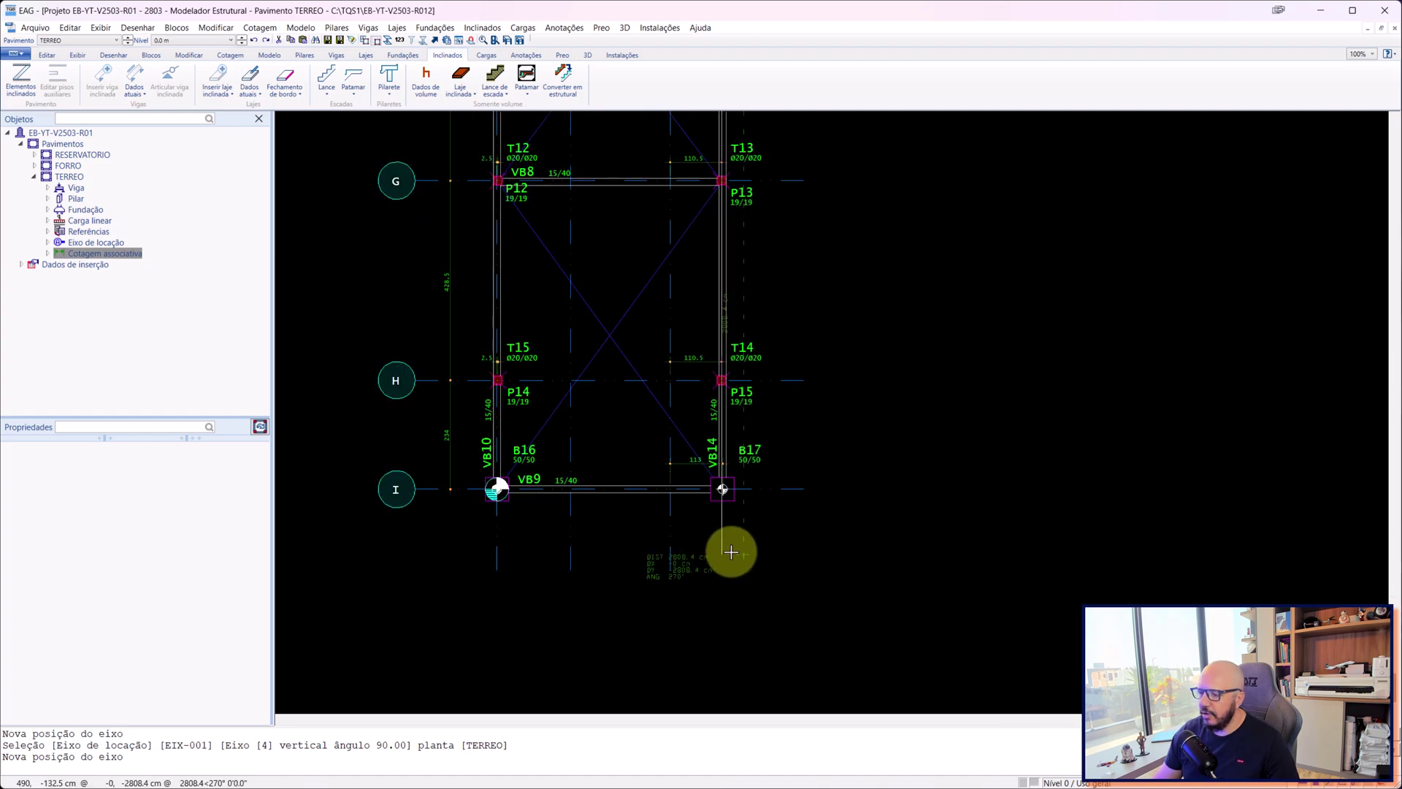
scroll(730, 553, "up", 2)
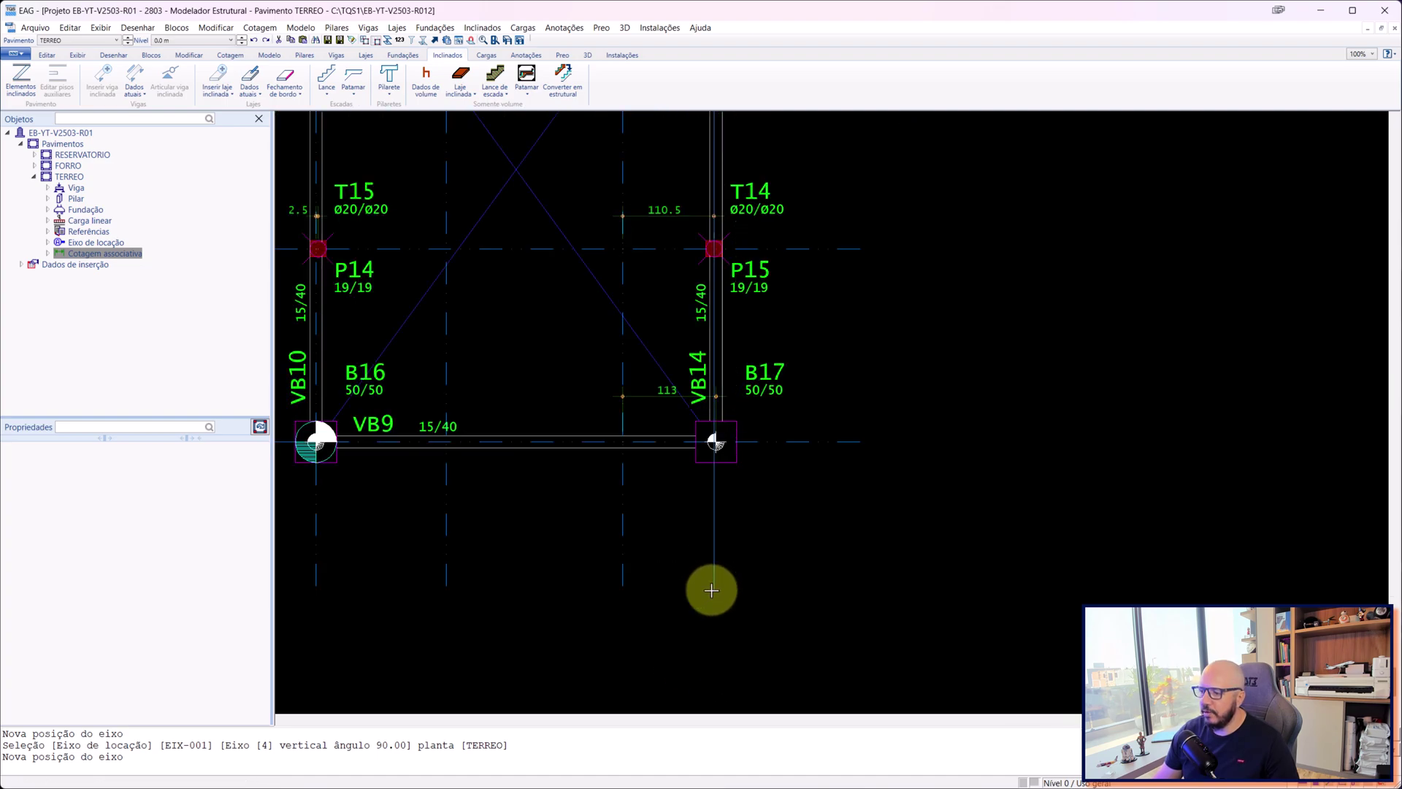
- Lower the bubble end of axis 4 to align it with the bubbles of axes 1, 2 and 3
scroll(712, 590, "down", 6)
scroll(795, 222, "up", 1)
scroll(793, 219, "up", 1)
middle_click_drag(793, 219, 826, 548)
scroll(781, 350, "up", 4)
left_click(763, 306)
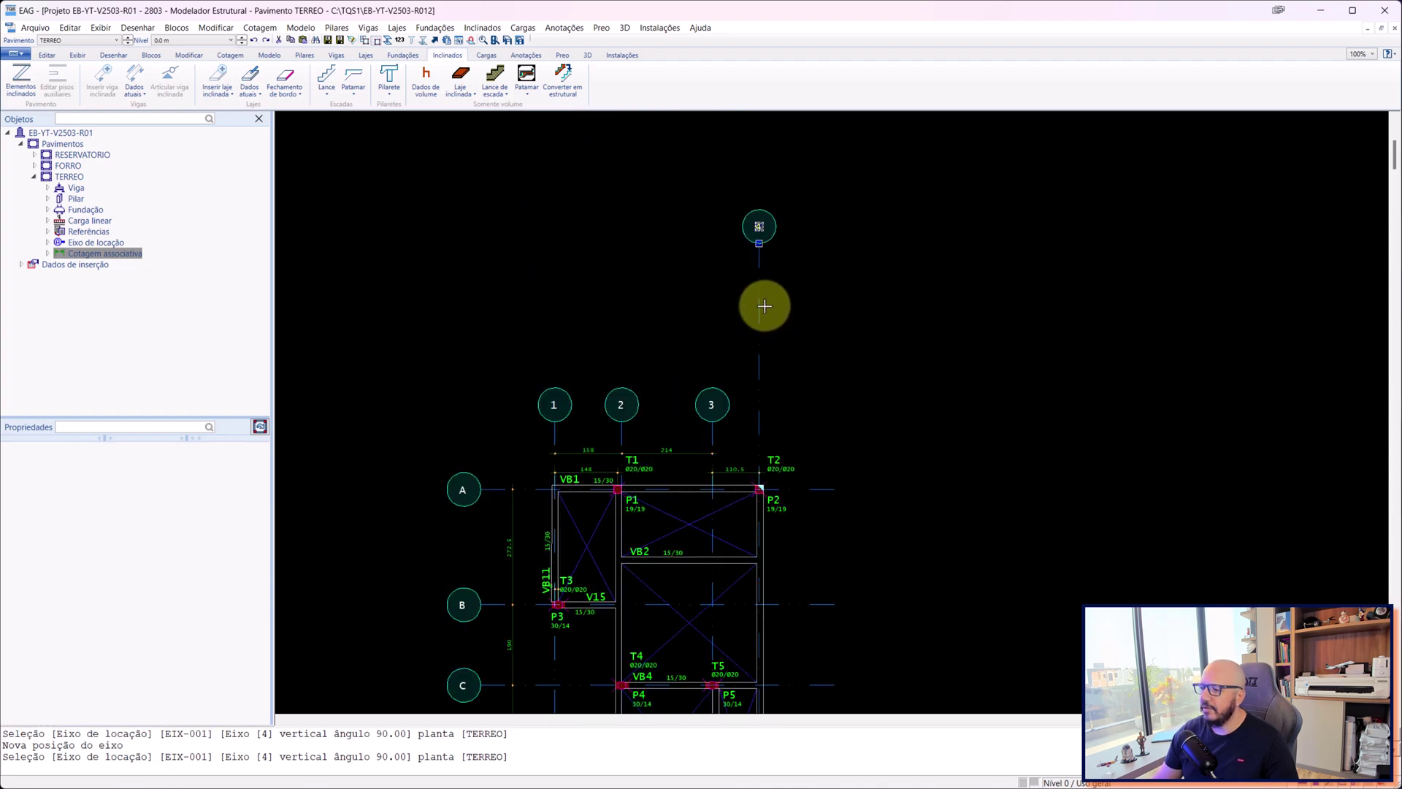
left_click(757, 243)
scroll(764, 403, "up", 3)
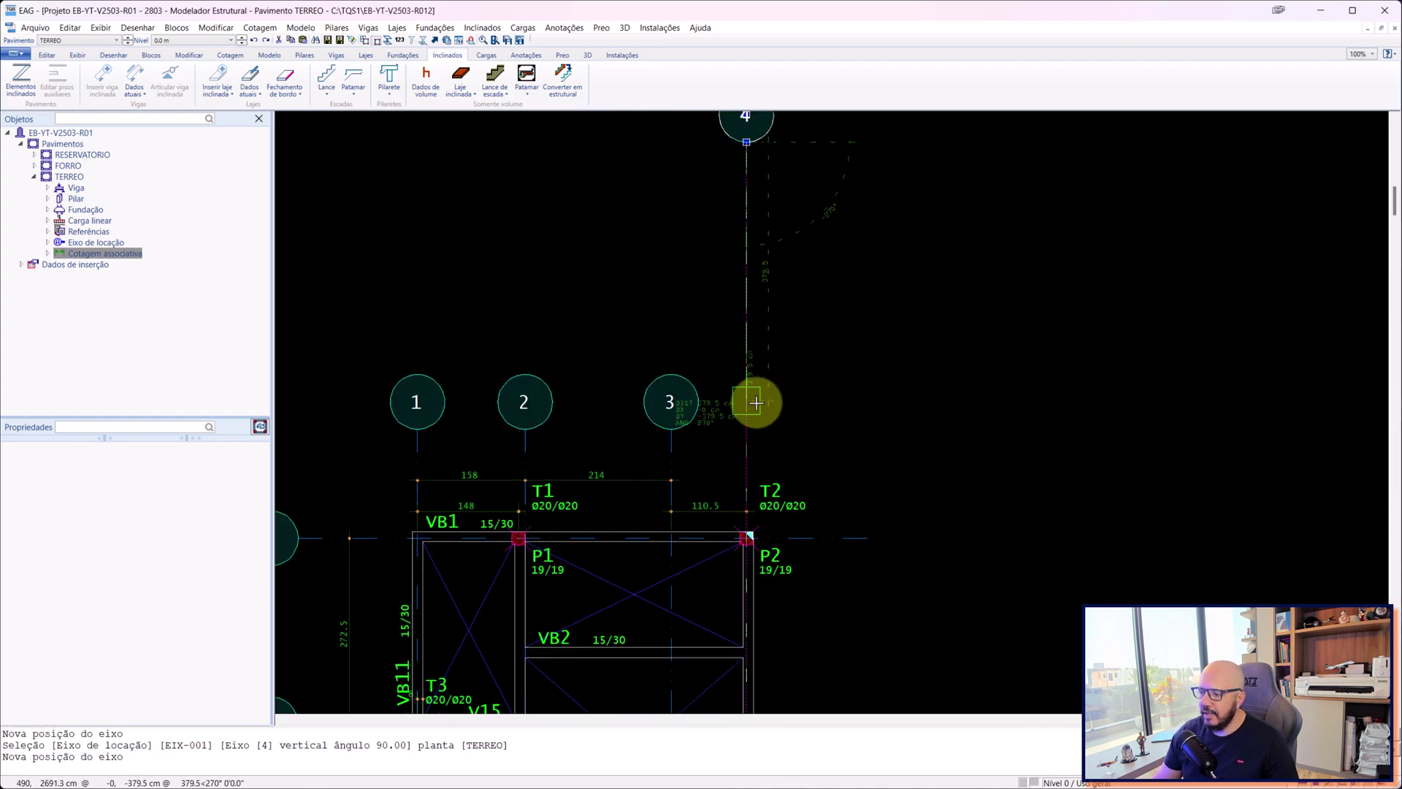
scroll(796, 420, "down", 4)
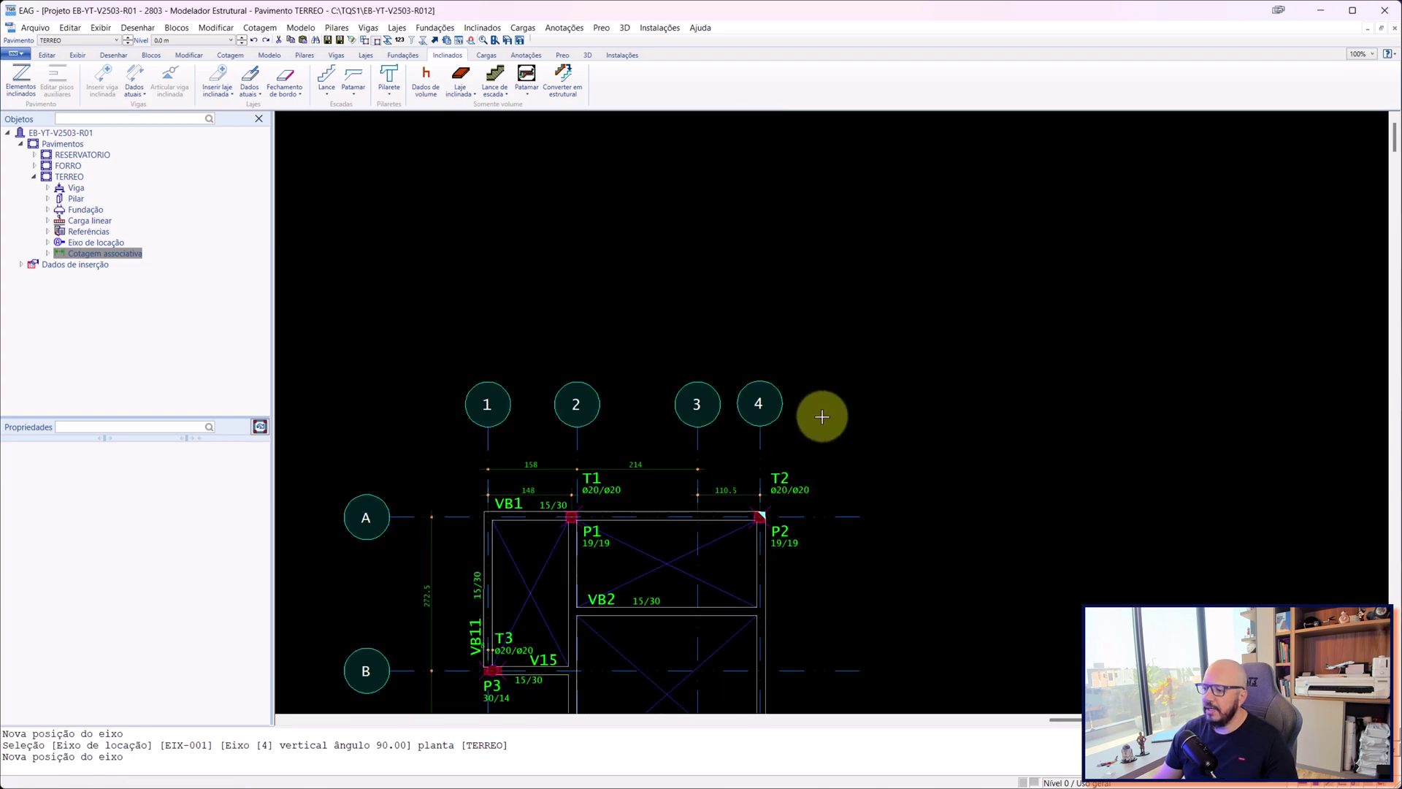
- Look over the TERREO plan from axes 1 to 4 down to axis I to check the location axes
middle_click_drag(707, 441, 796, 260)
scroll(796, 260, "down", 1)
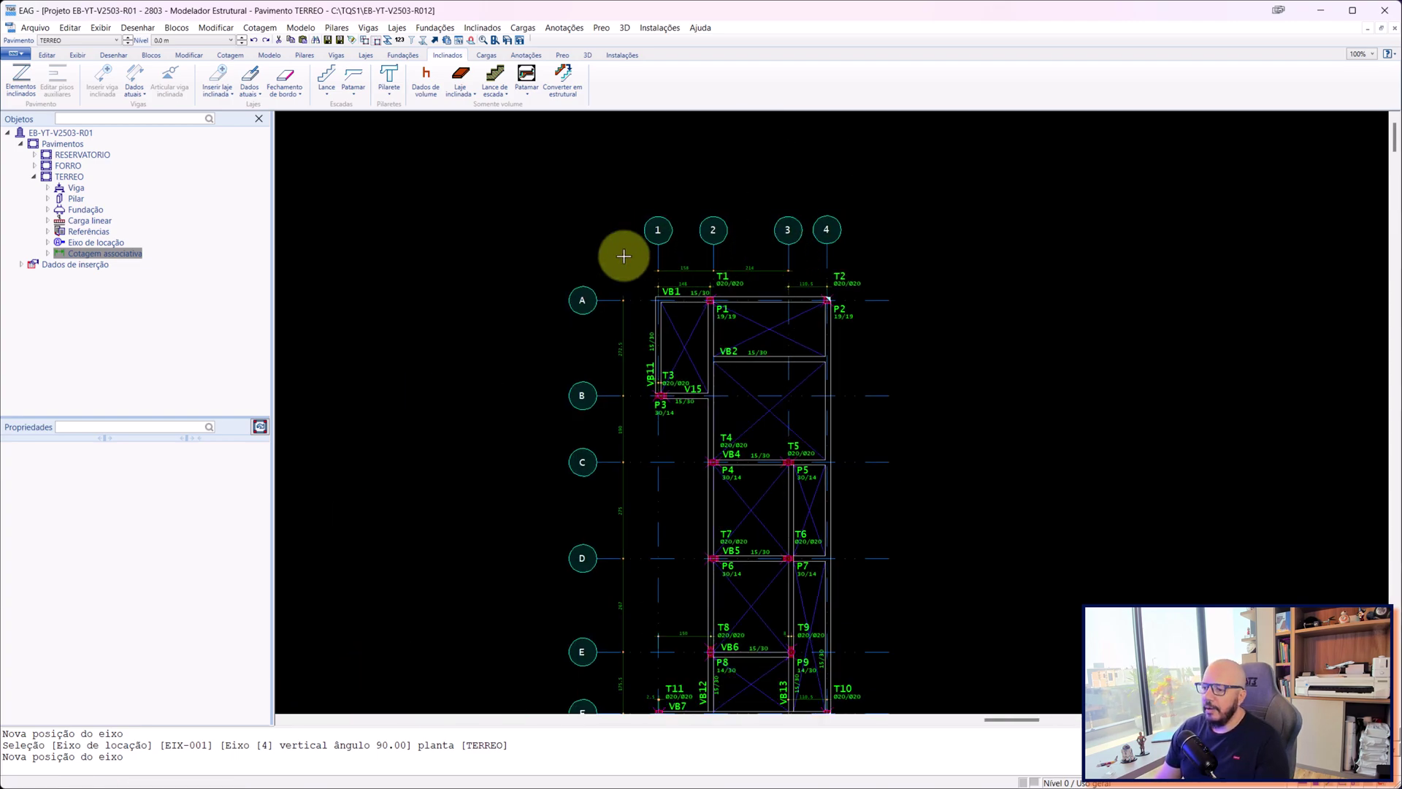
scroll(623, 256, "down", 2)
middle_click_drag(593, 358, 607, 236)
scroll(628, 287, "down", 1)
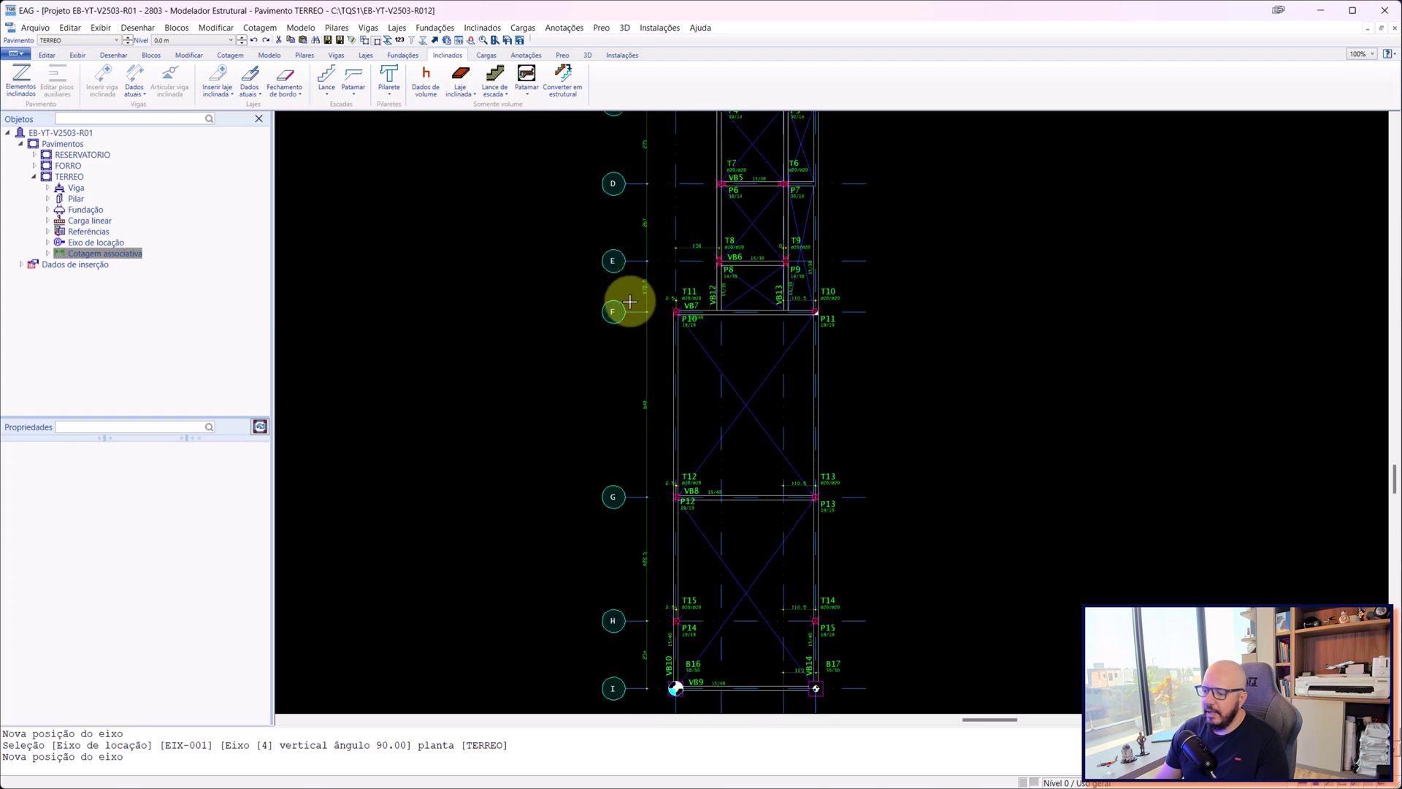
scroll(629, 376, "down", 1)
middle_click_drag(702, 315, 699, 504)
scroll(656, 276, "up", 2)
scroll(815, 298, "up", 1)
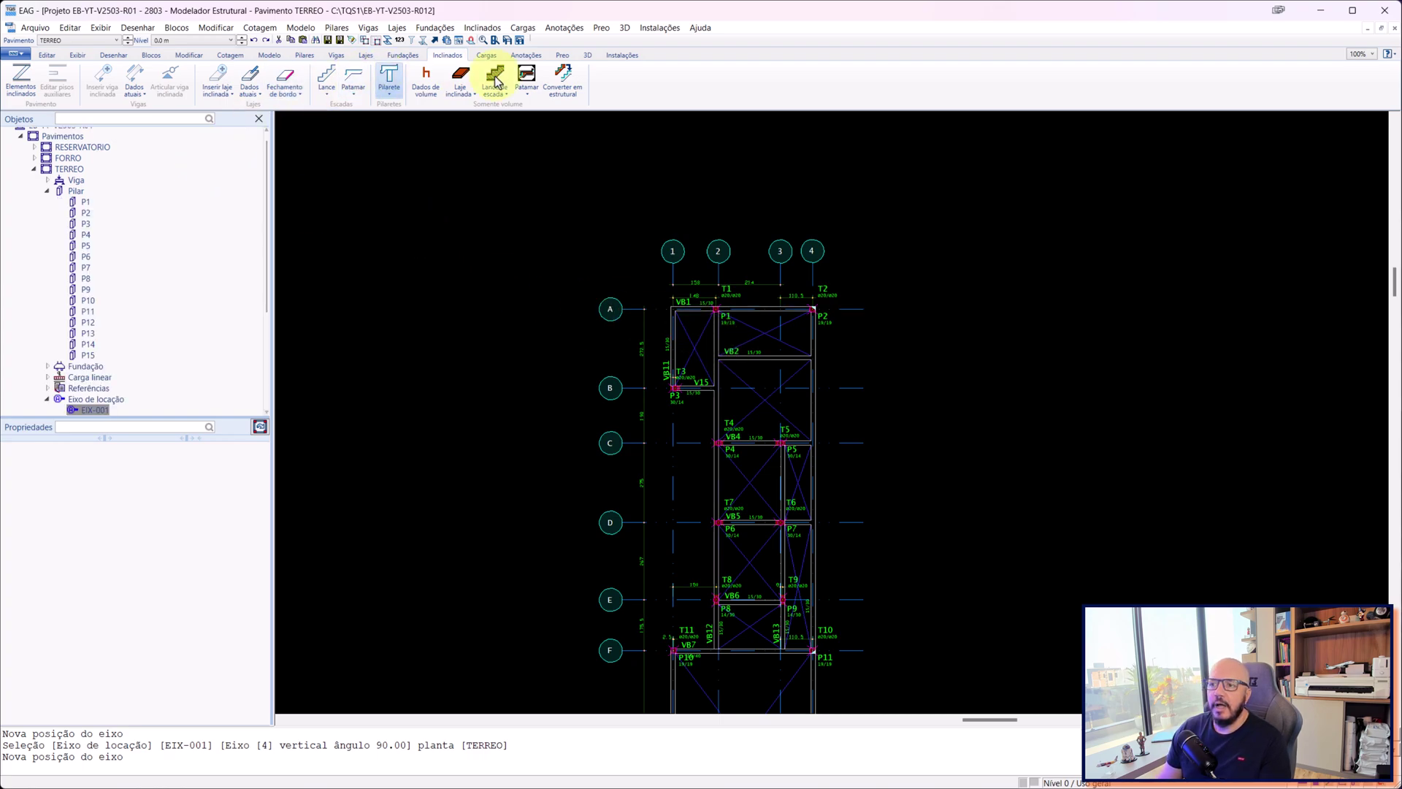
- Define the origin for column, foundation and pile centroids at the center of block B16, with a rotation angle of 0
left_click(526, 55)
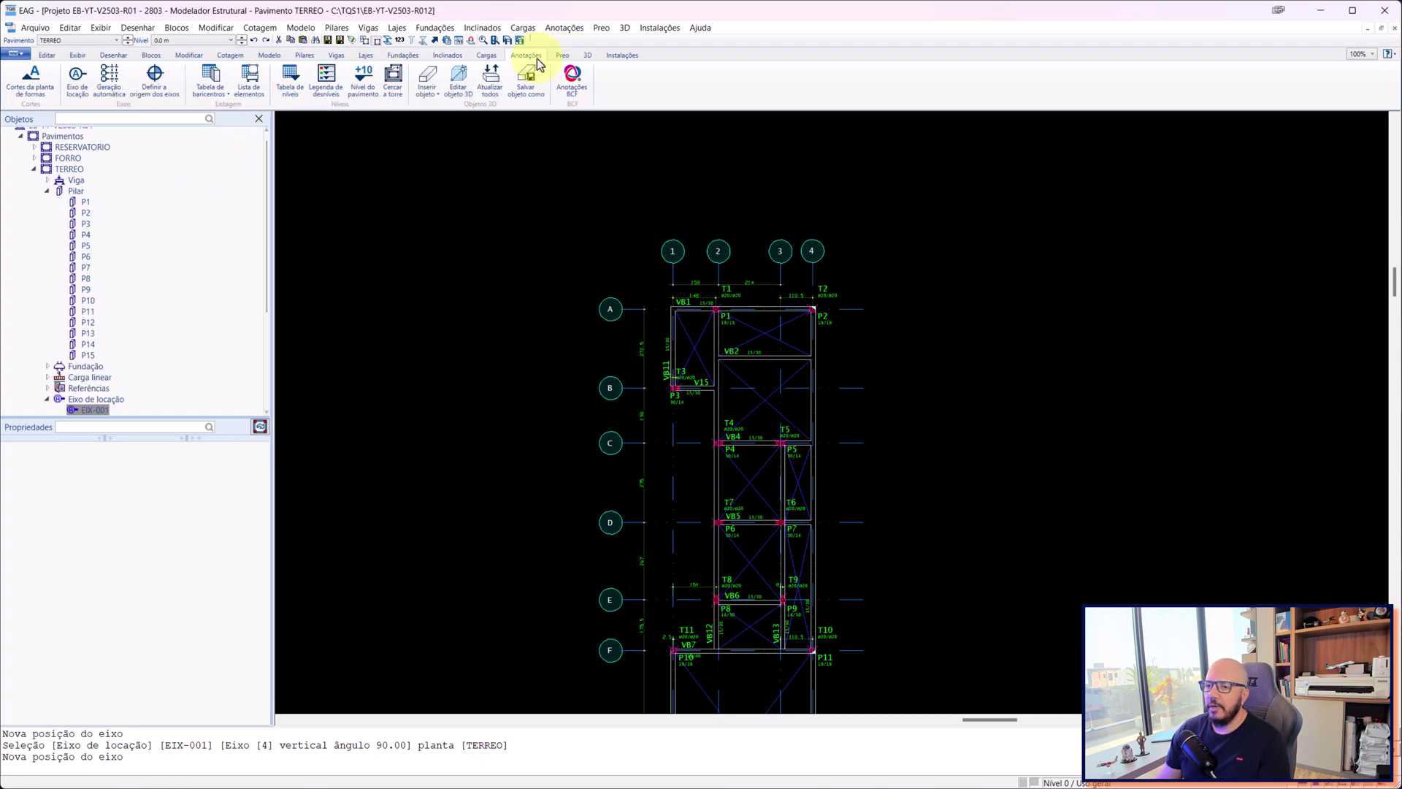
left_click(209, 94)
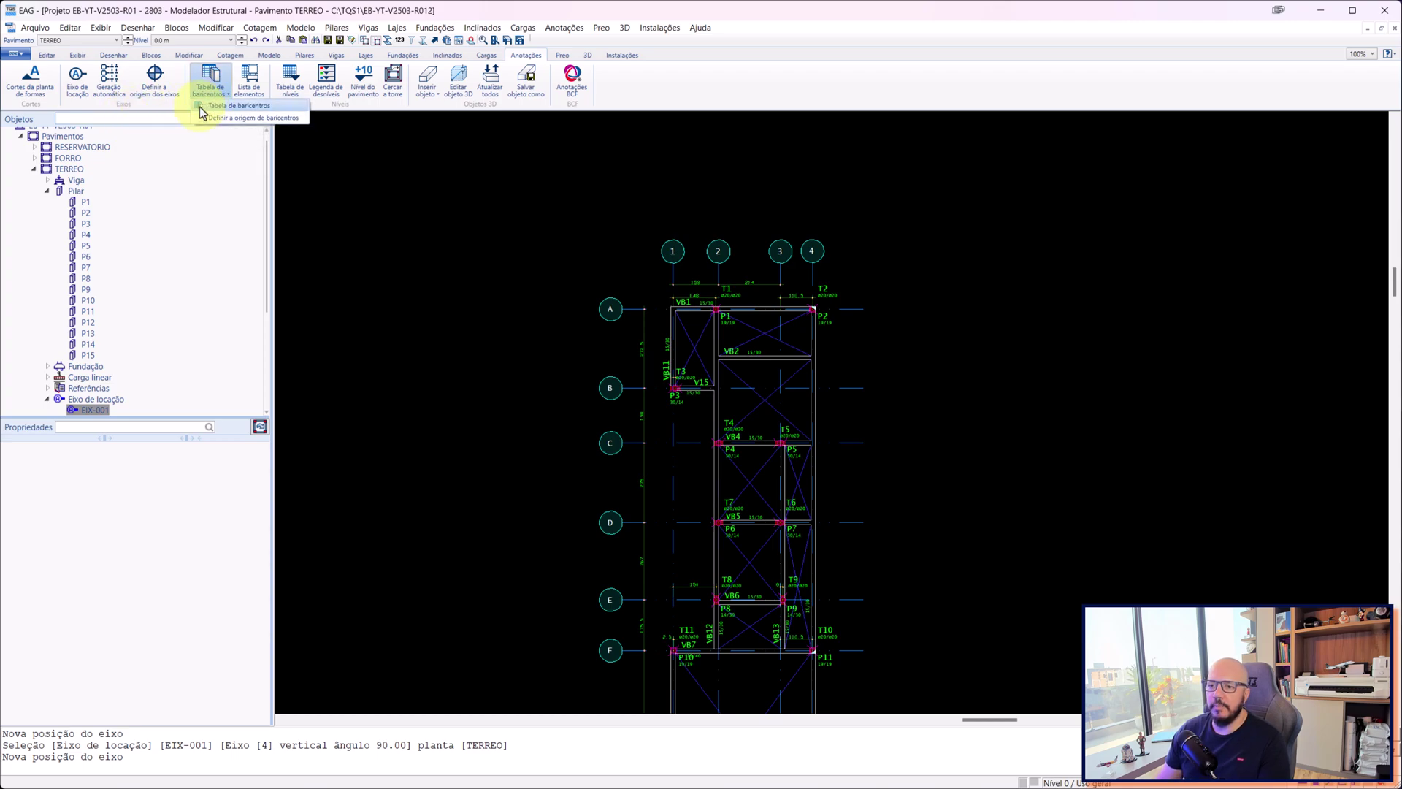
left_click(239, 117)
scroll(670, 214, "down", 2)
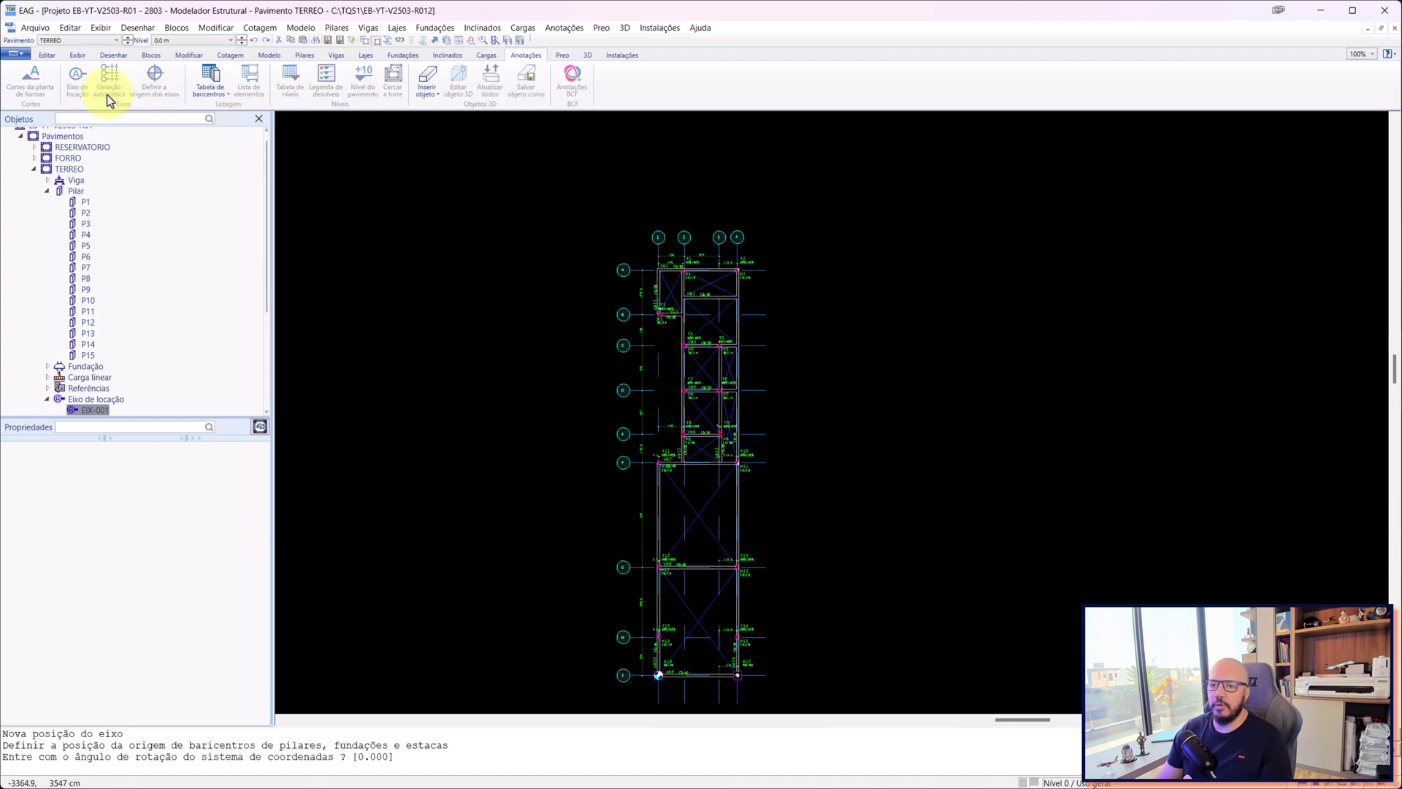
scroll(917, 260, "down", 2)
scroll(767, 525, "up", 5)
scroll(738, 462, "up", 8)
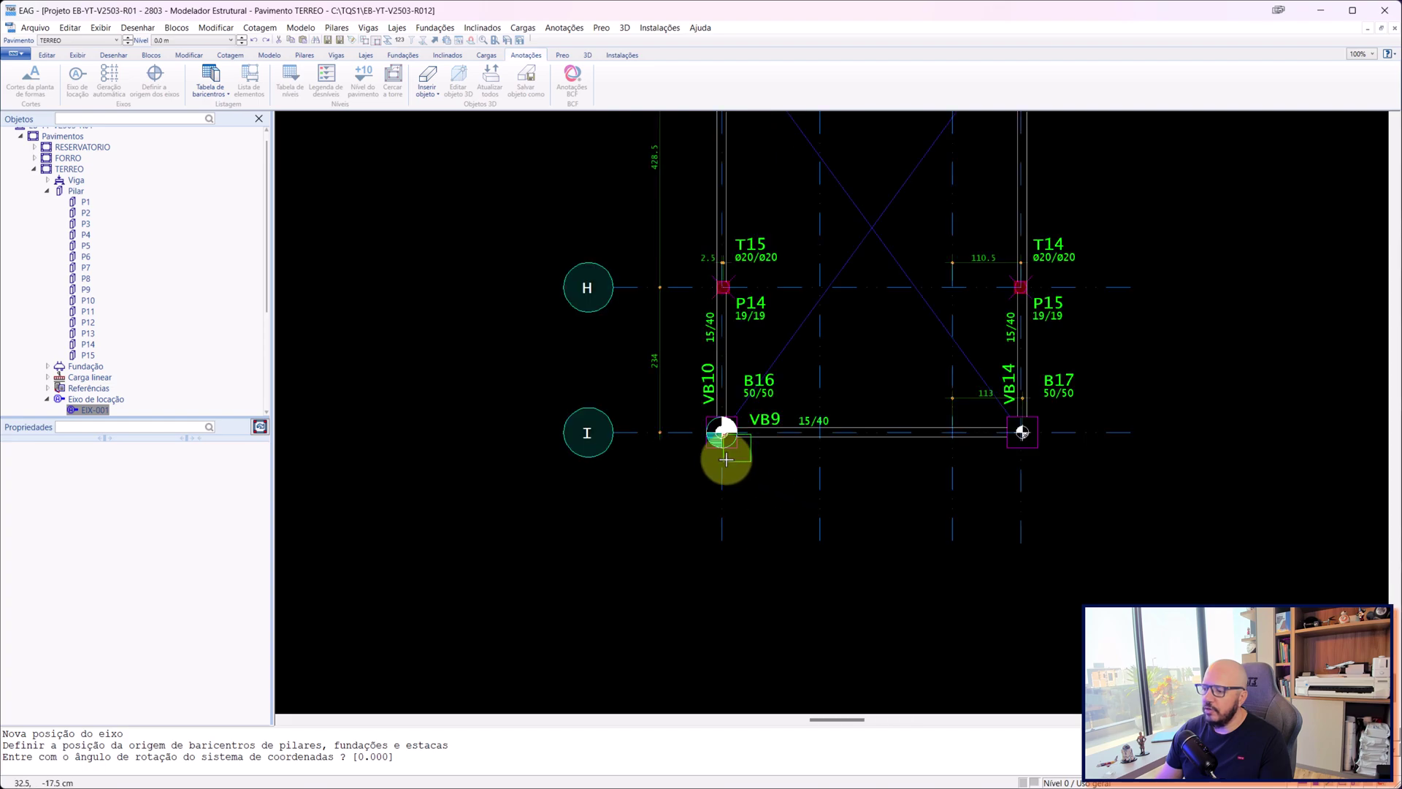
scroll(736, 406, "up", 2)
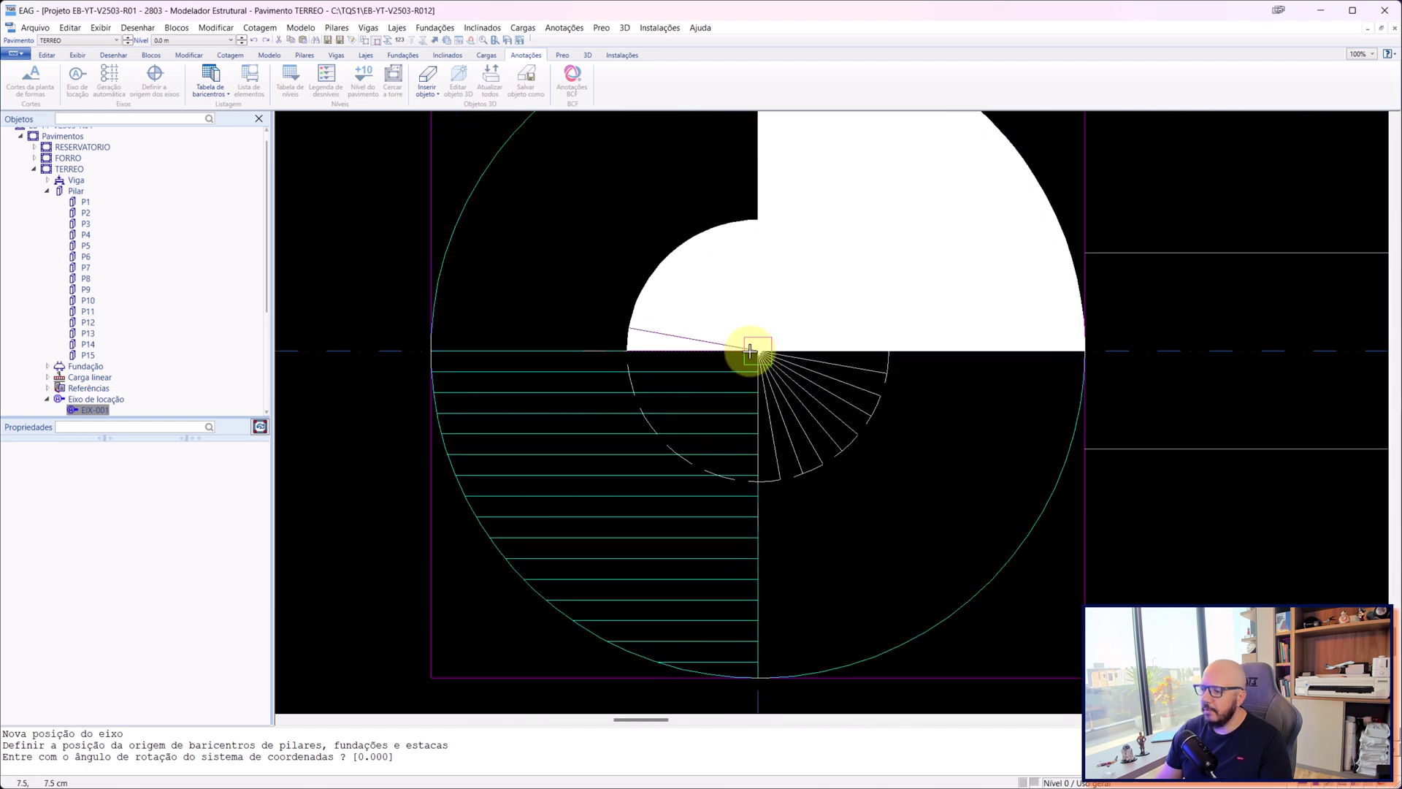
left_click(758, 350)
left_click(758, 351)
left_click(757, 350)
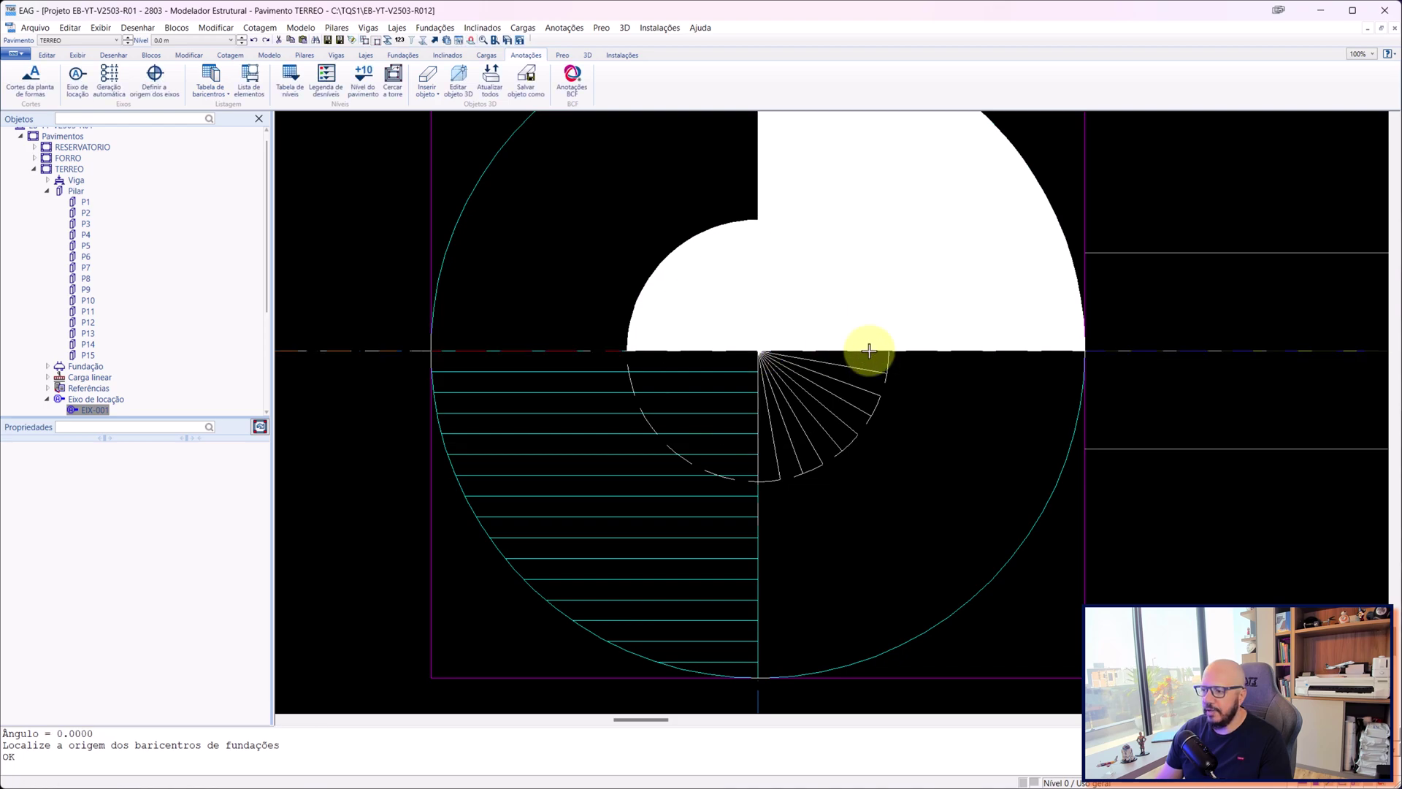
- Configure a centroid table for columns only, with X and Y in a single list and 1 decimal place
scroll(952, 413, "down", 3)
scroll(878, 403, "down", 8)
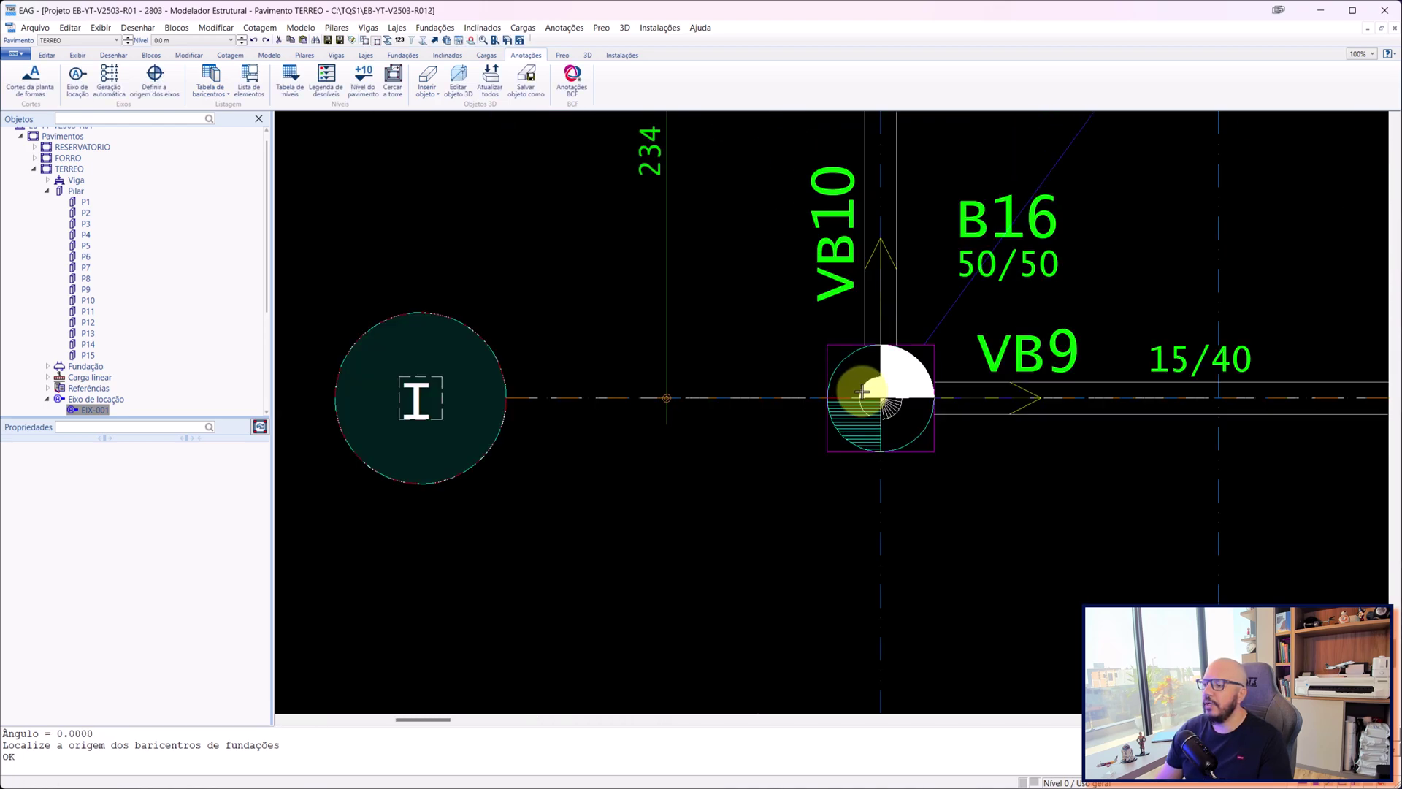
mouse_move(958, 275)
middle_mouse_down()
mouse_move(955, 304)
mouse_move(716, 549)
middle_mouse_up()
scroll(723, 526, "down", 3)
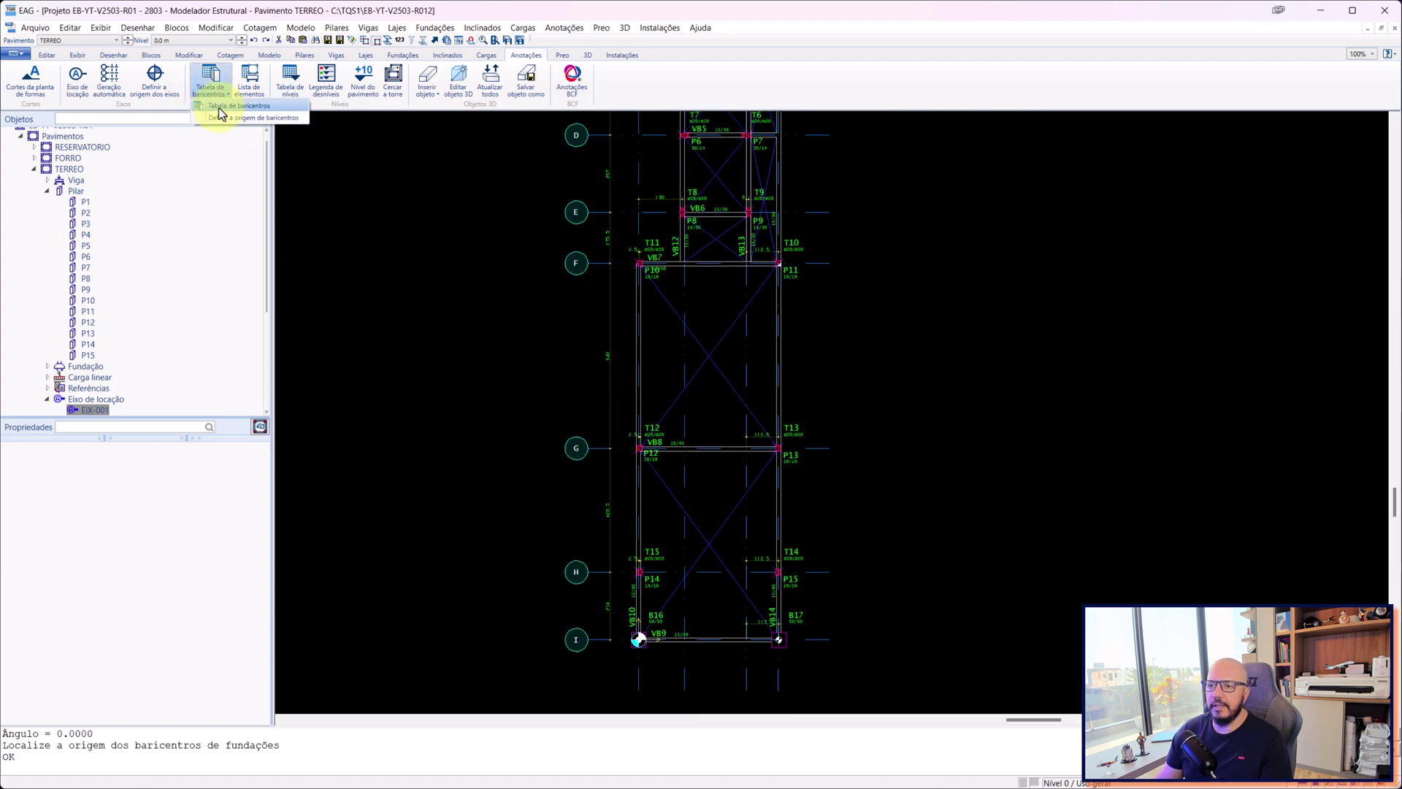
left_click(218, 107)
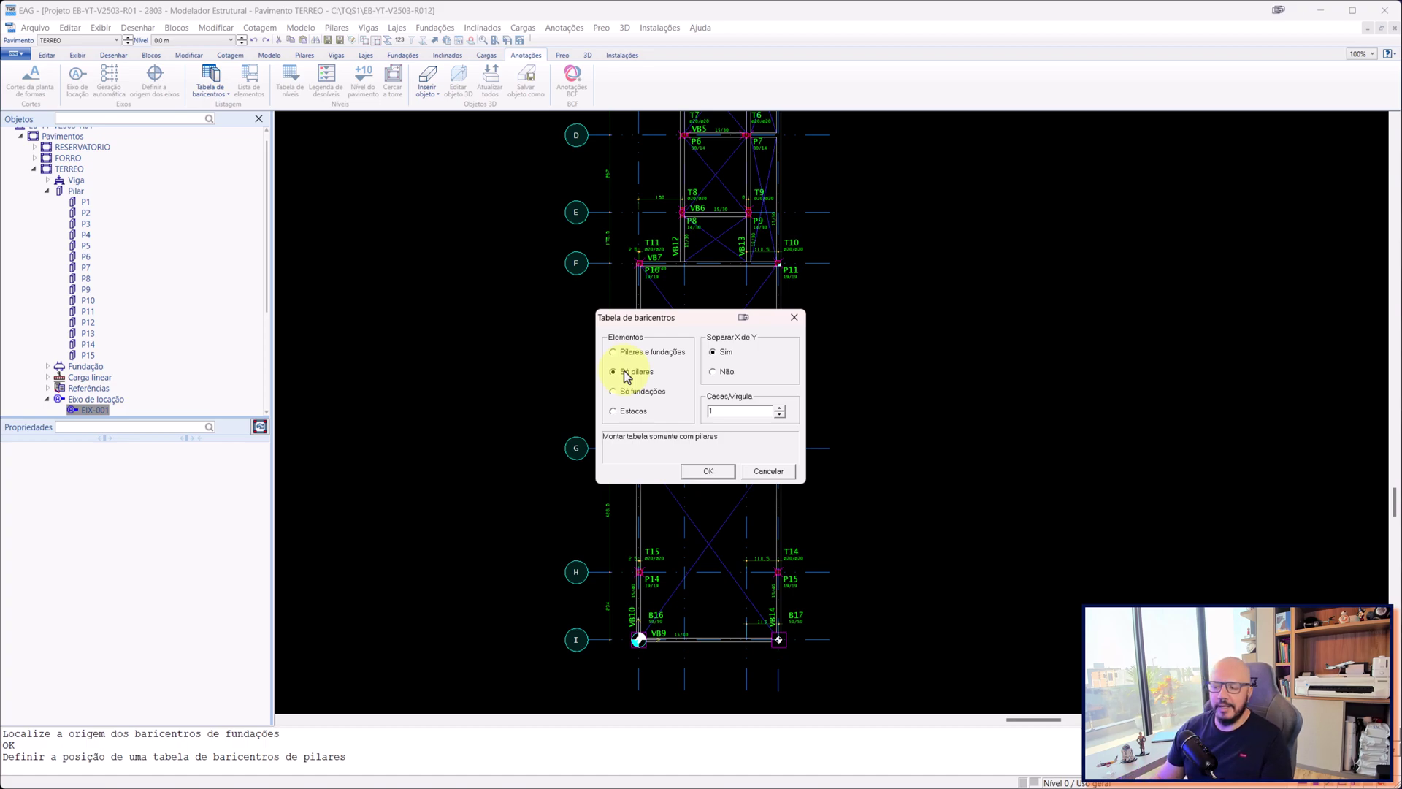
left_click_drag(673, 323, 716, 256)
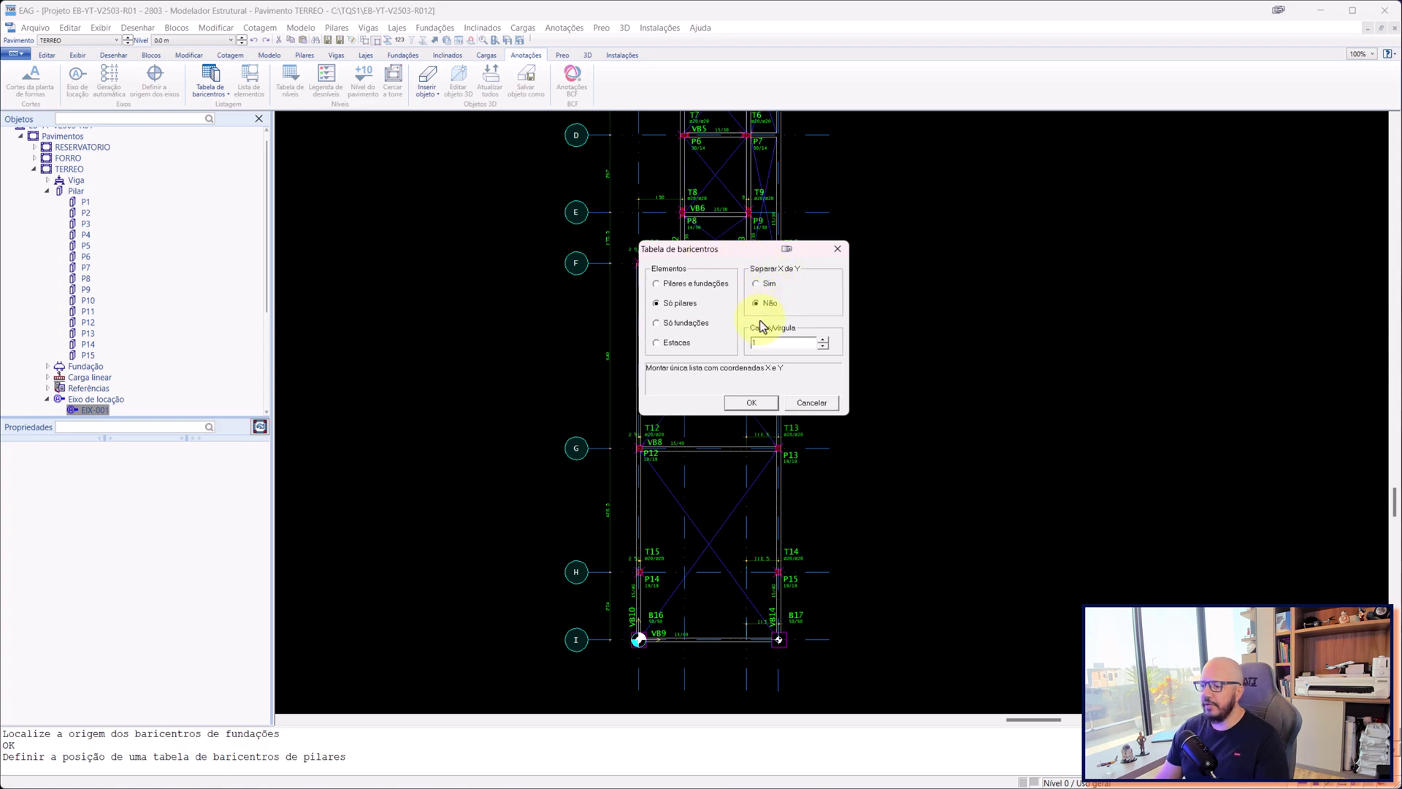
left_click(753, 403)
- Place the column centroid table beside the plan, to the right of column P2 and level with axis A
scroll(798, 414, "down", 5)
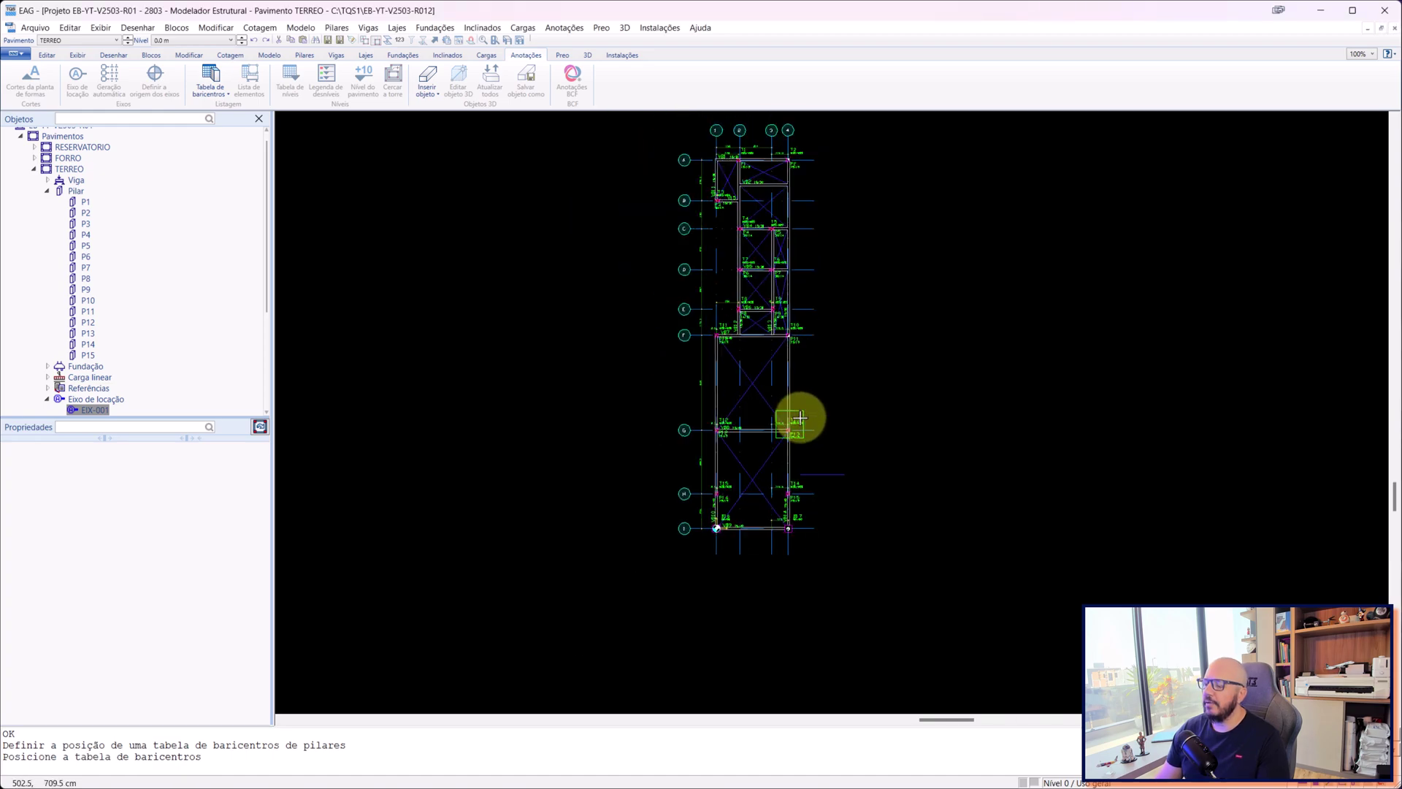
scroll(804, 291, "up", 5)
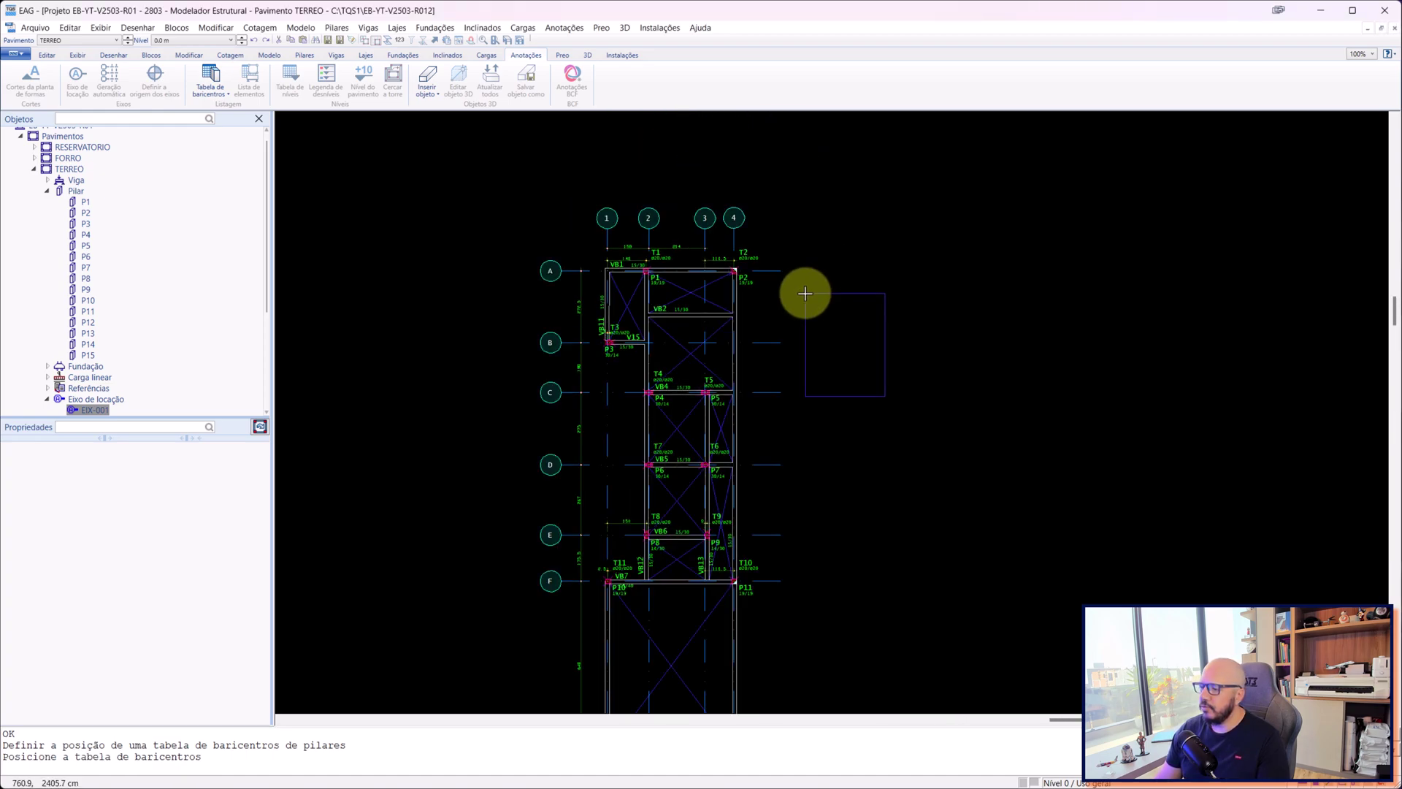
left_click(797, 256)
key("Return")
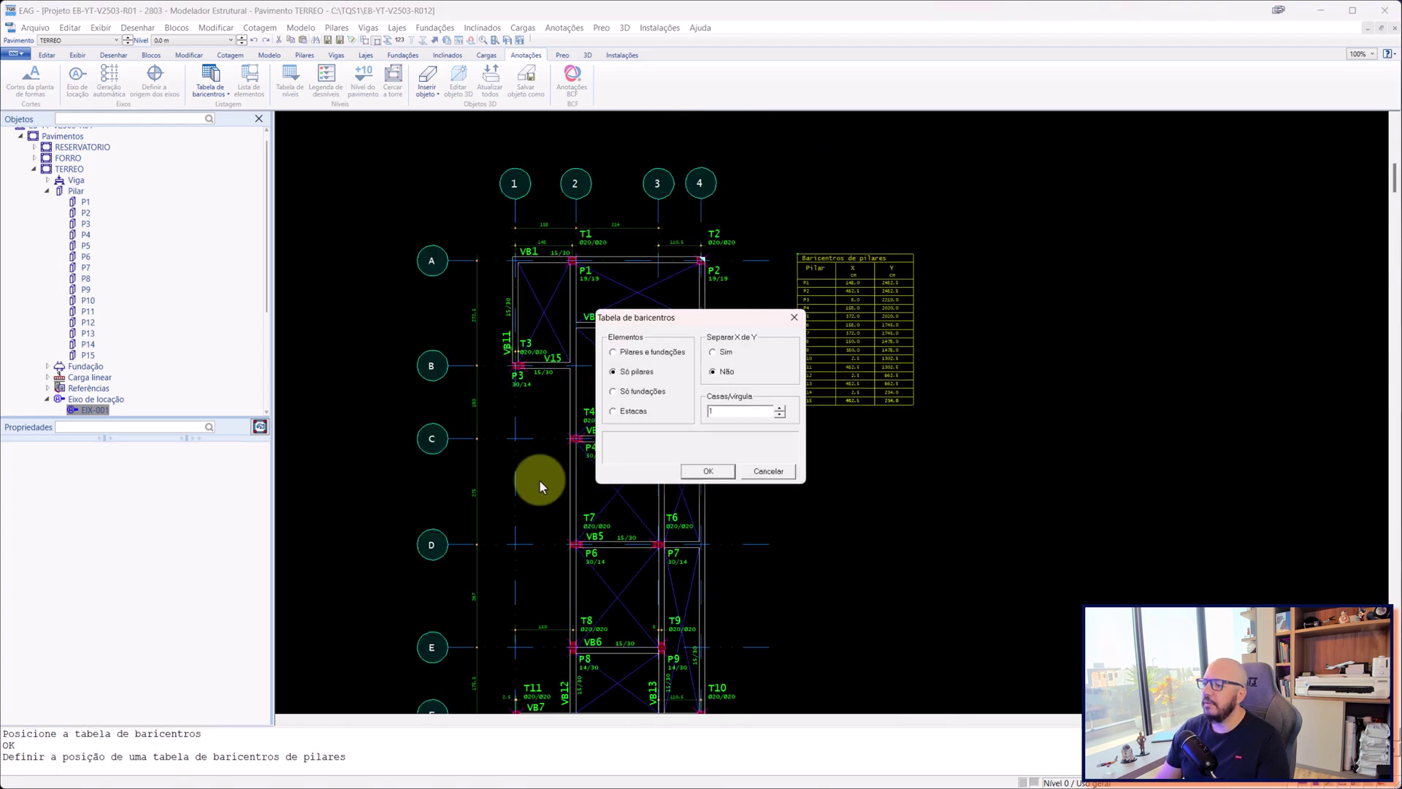
left_click(698, 471)
key("Escape")
- Examine the X and Y centroid coordinates of columns P1 to P15 in the table and compare them with the plan
scroll(824, 321, "up", 3)
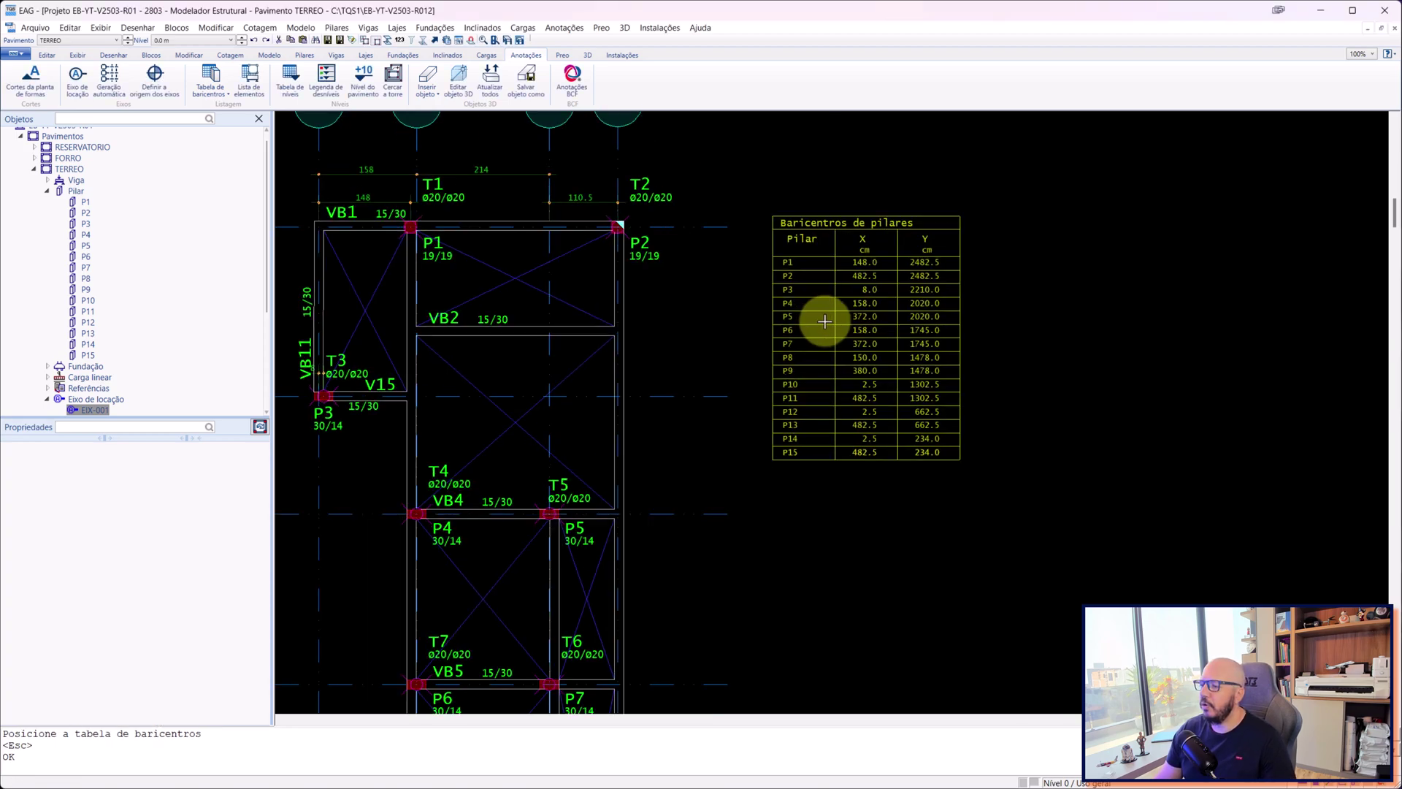
scroll(824, 321, "up", 2)
scroll(820, 244, "down", 1)
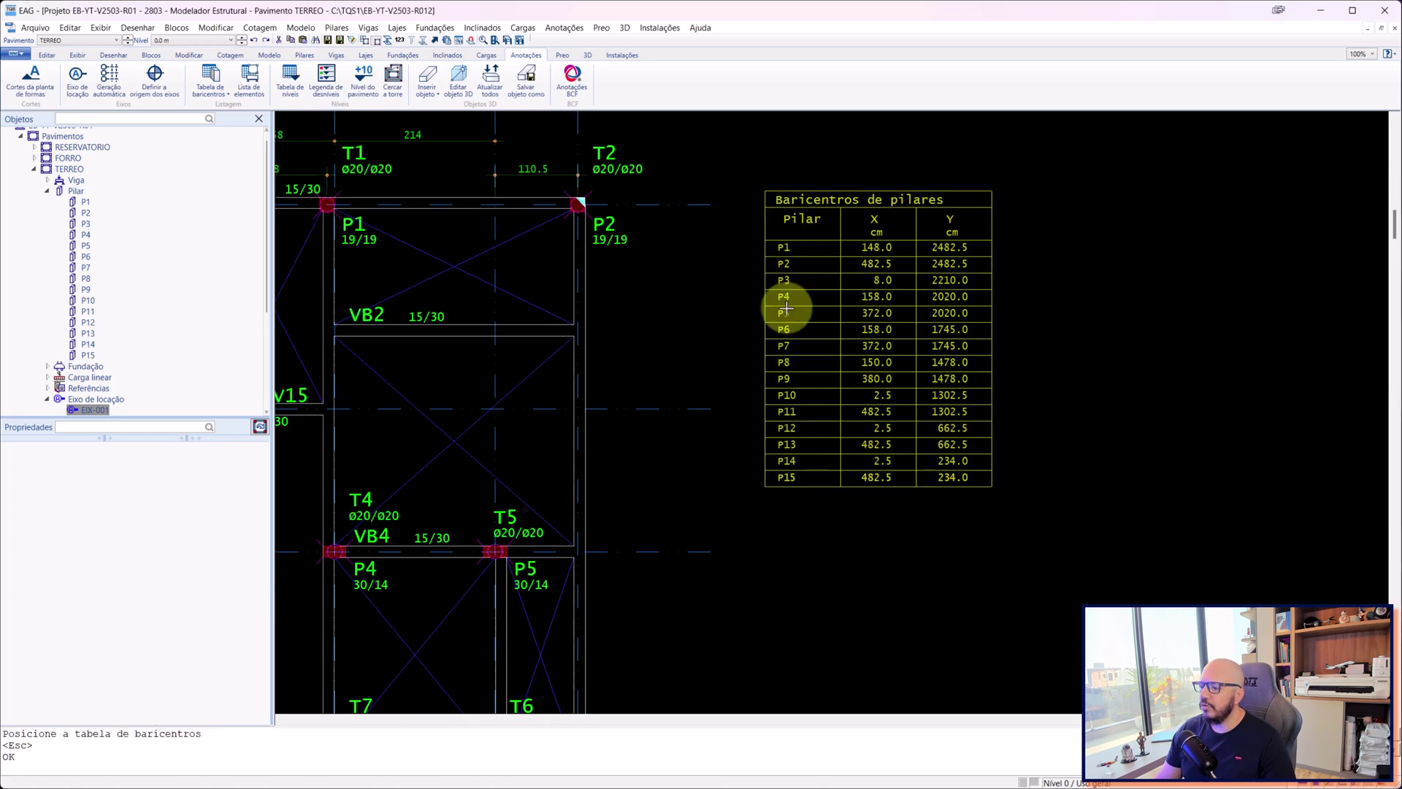
scroll(866, 221, "up", 1)
scroll(880, 229, "up", 1)
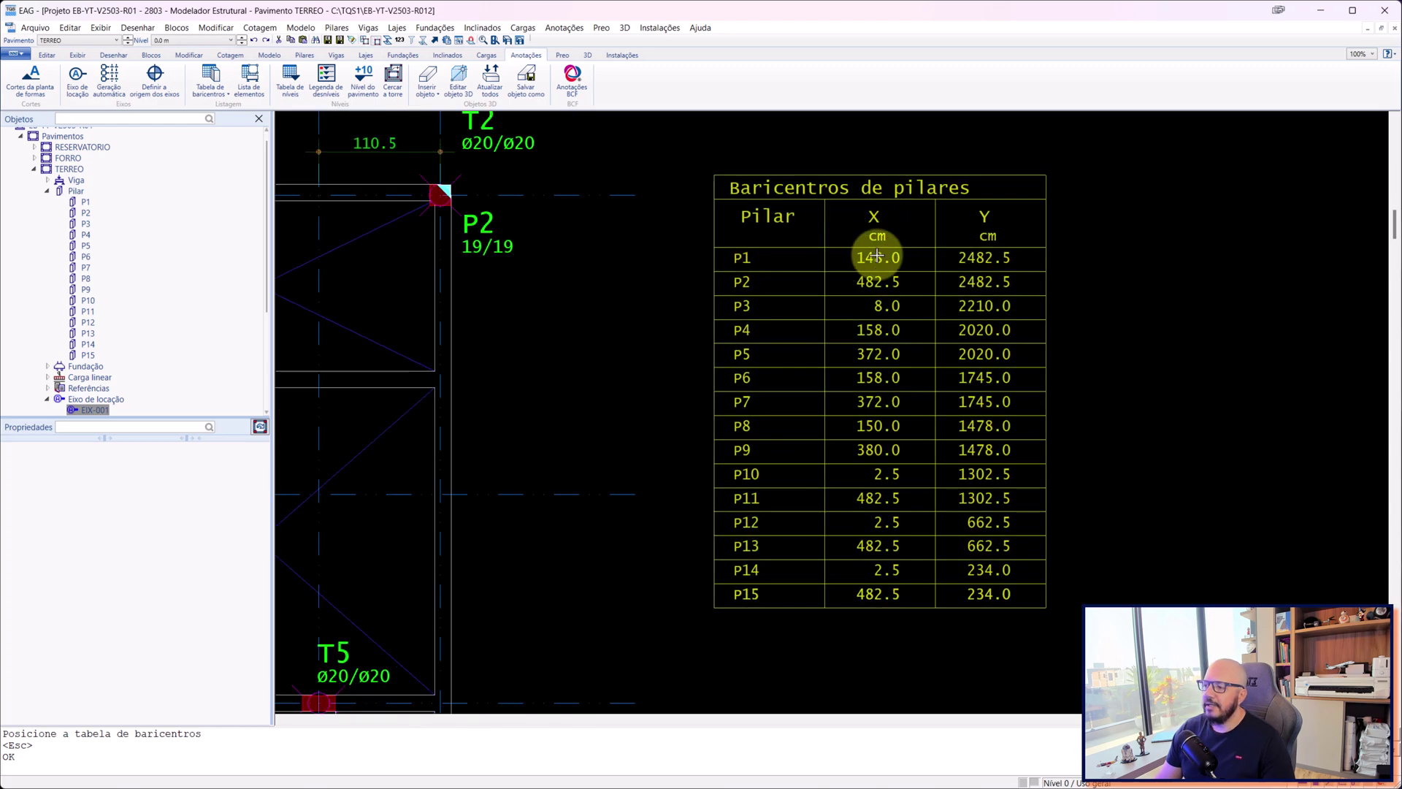
scroll(894, 247, "down", 10)
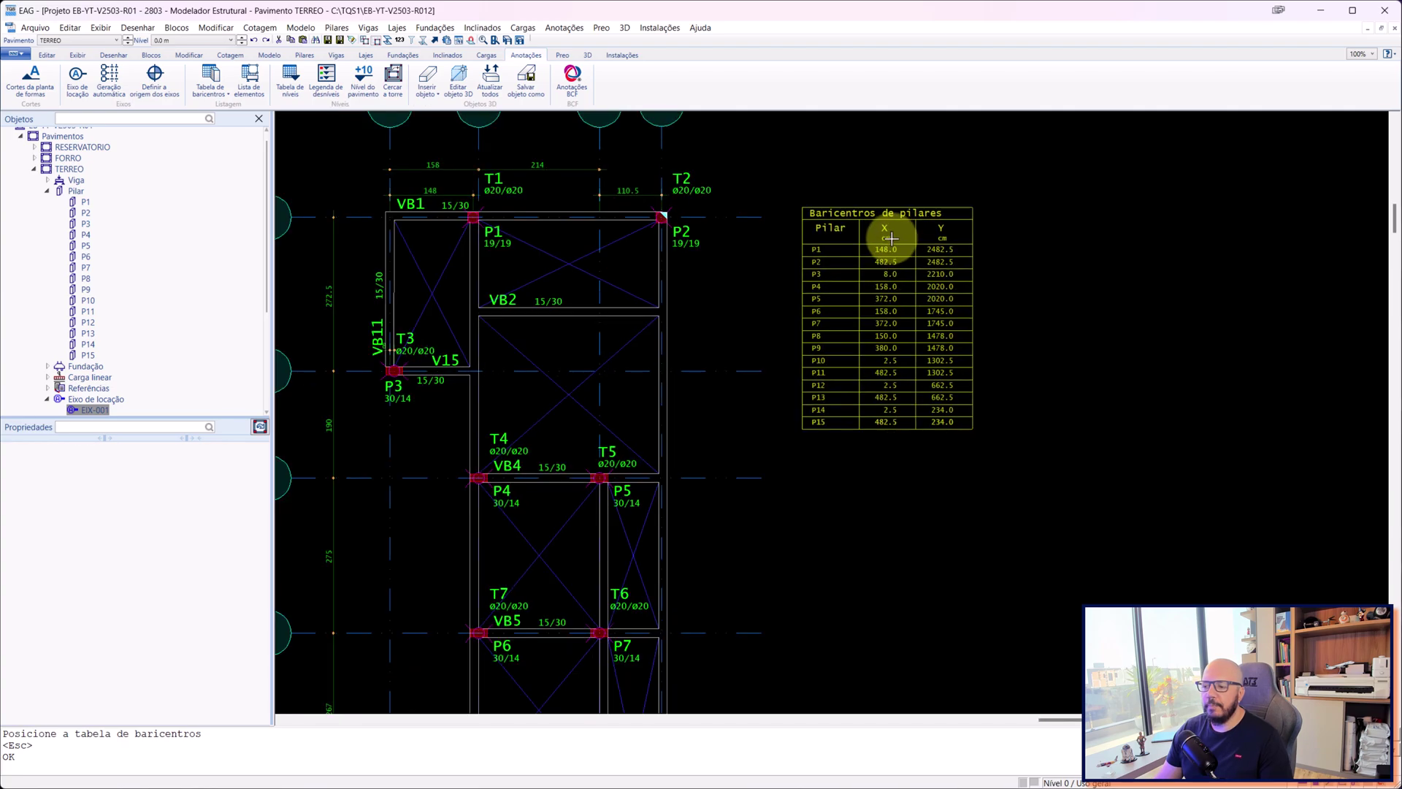
scroll(730, 424, "up", 1)
middle_click_drag(681, 484, 739, 205)
middle_click_drag(669, 509, 692, 303)
scroll(692, 548, "up", 1)
scroll(770, 470, "down", 3)
scroll(789, 350, "up", 3)
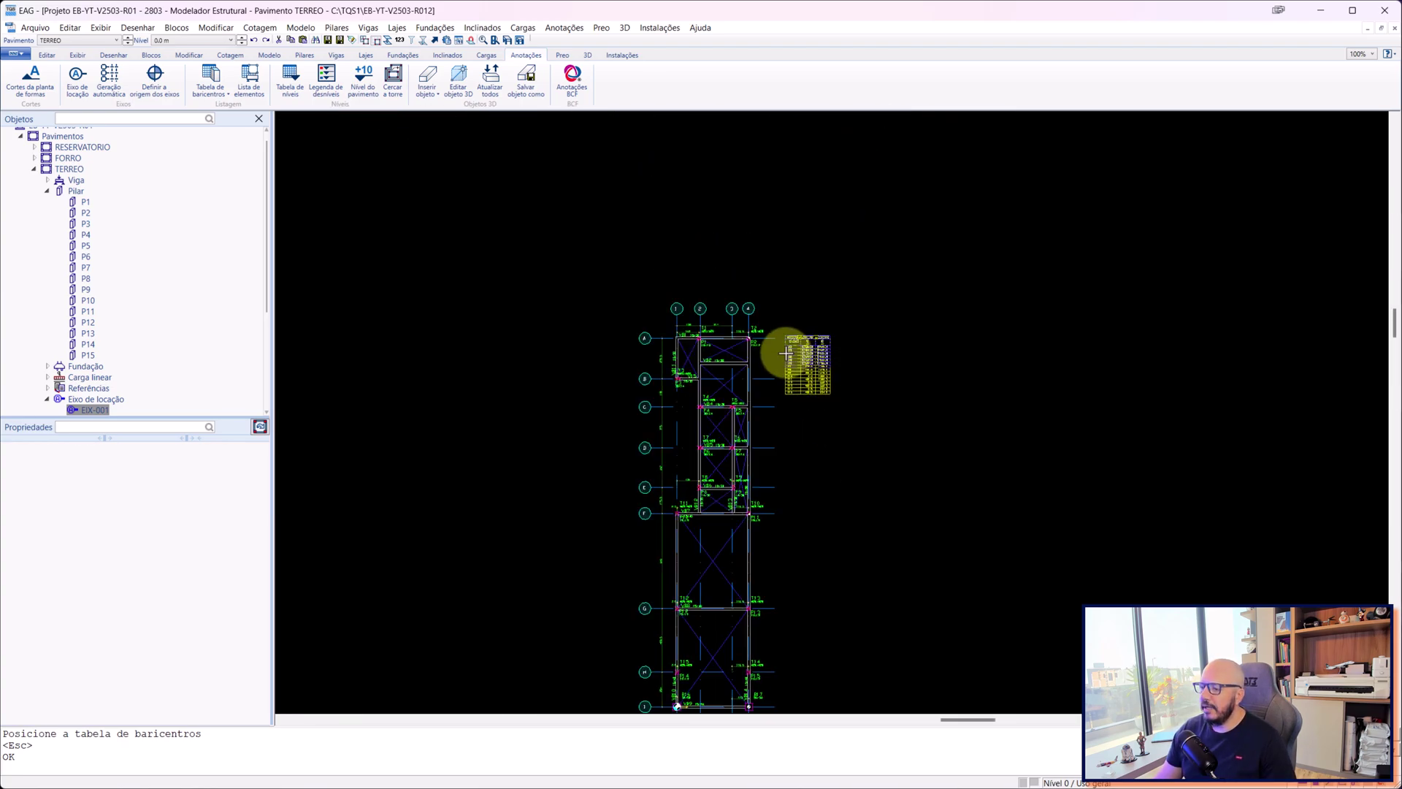
scroll(816, 344, "up", 1)
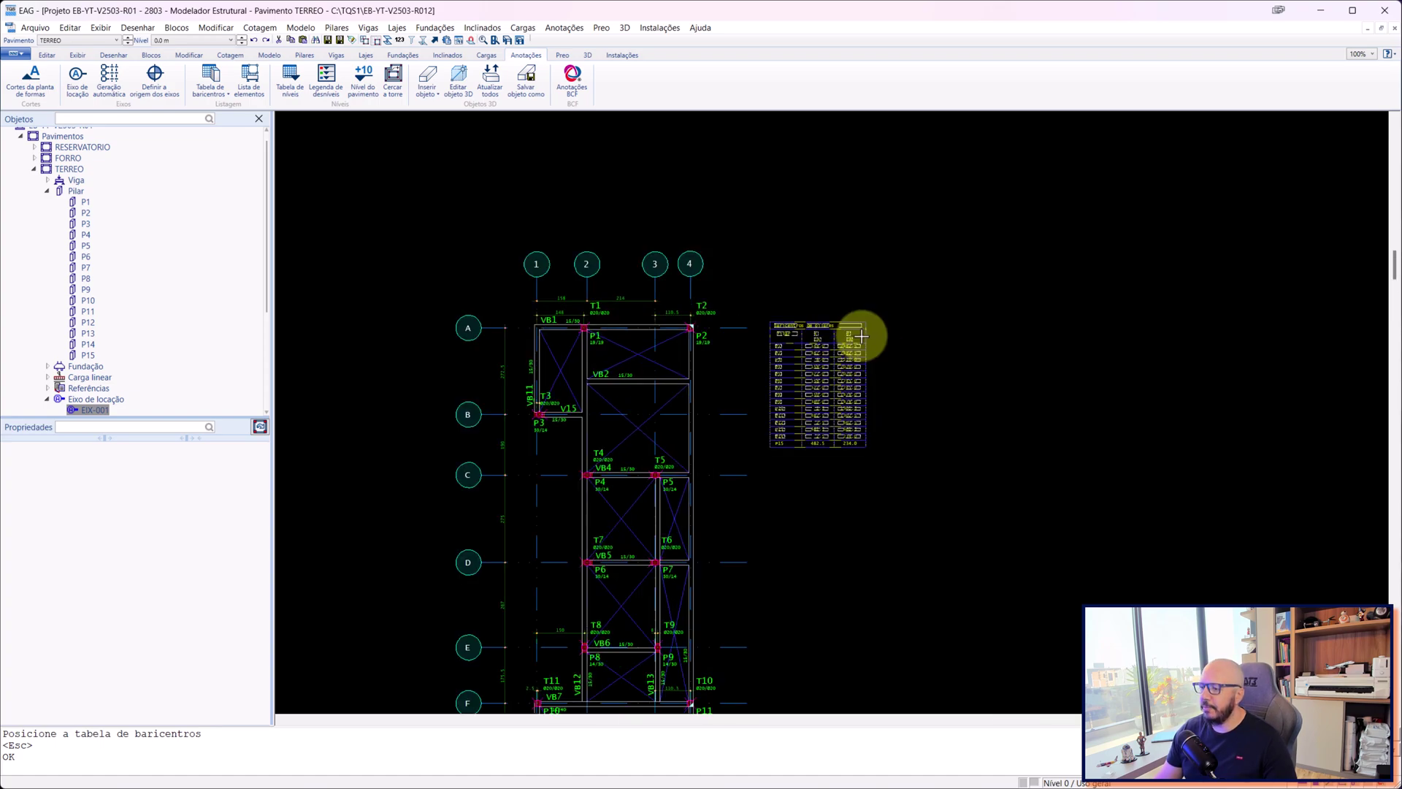
- Undo the insertion of the column centroid table
key("ctrl+z")
scroll(823, 293, "up", 1)
scroll(699, 248, "down", 2)
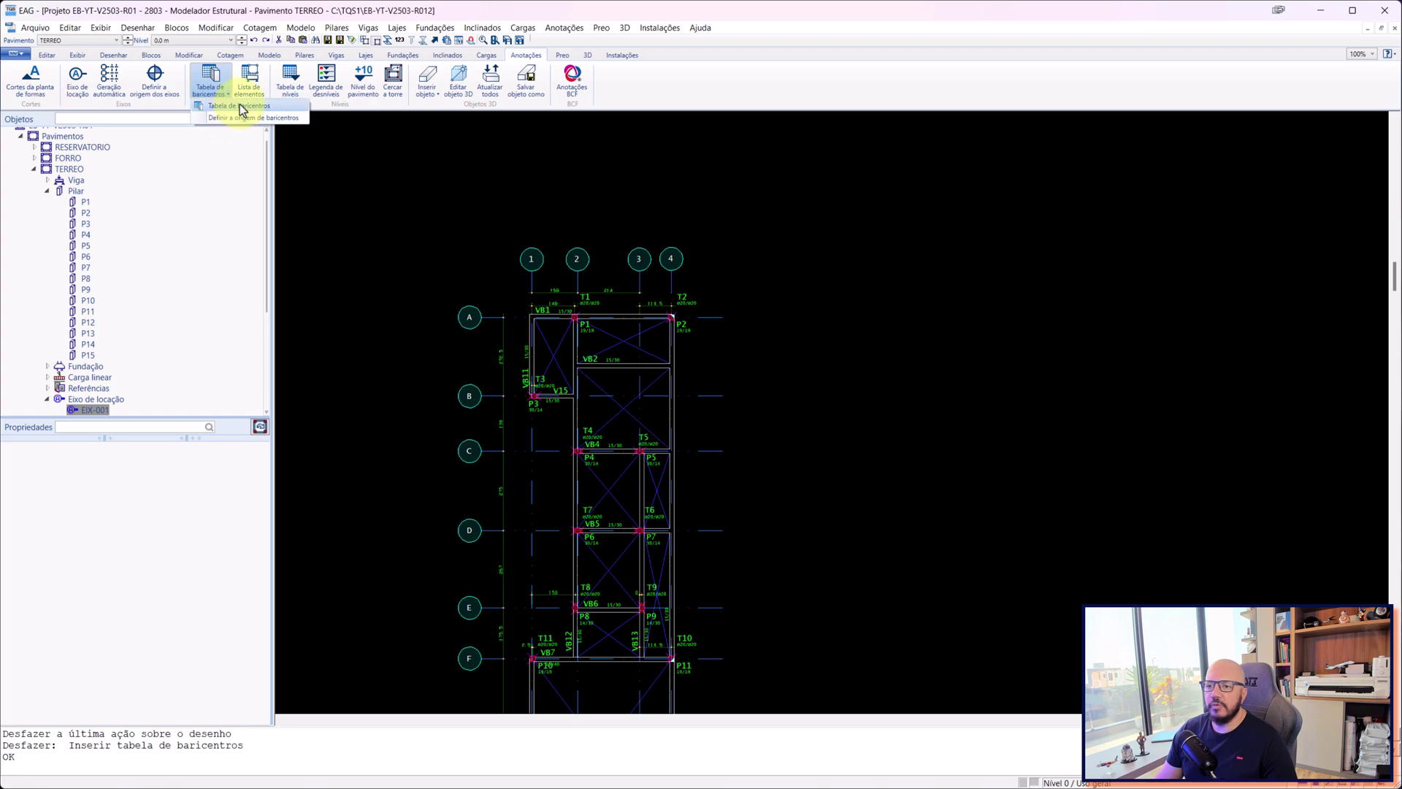
- Insert a centroid table for foundations only, with X and Y in a single list, beside the plan level with axis A
left_click(240, 106)
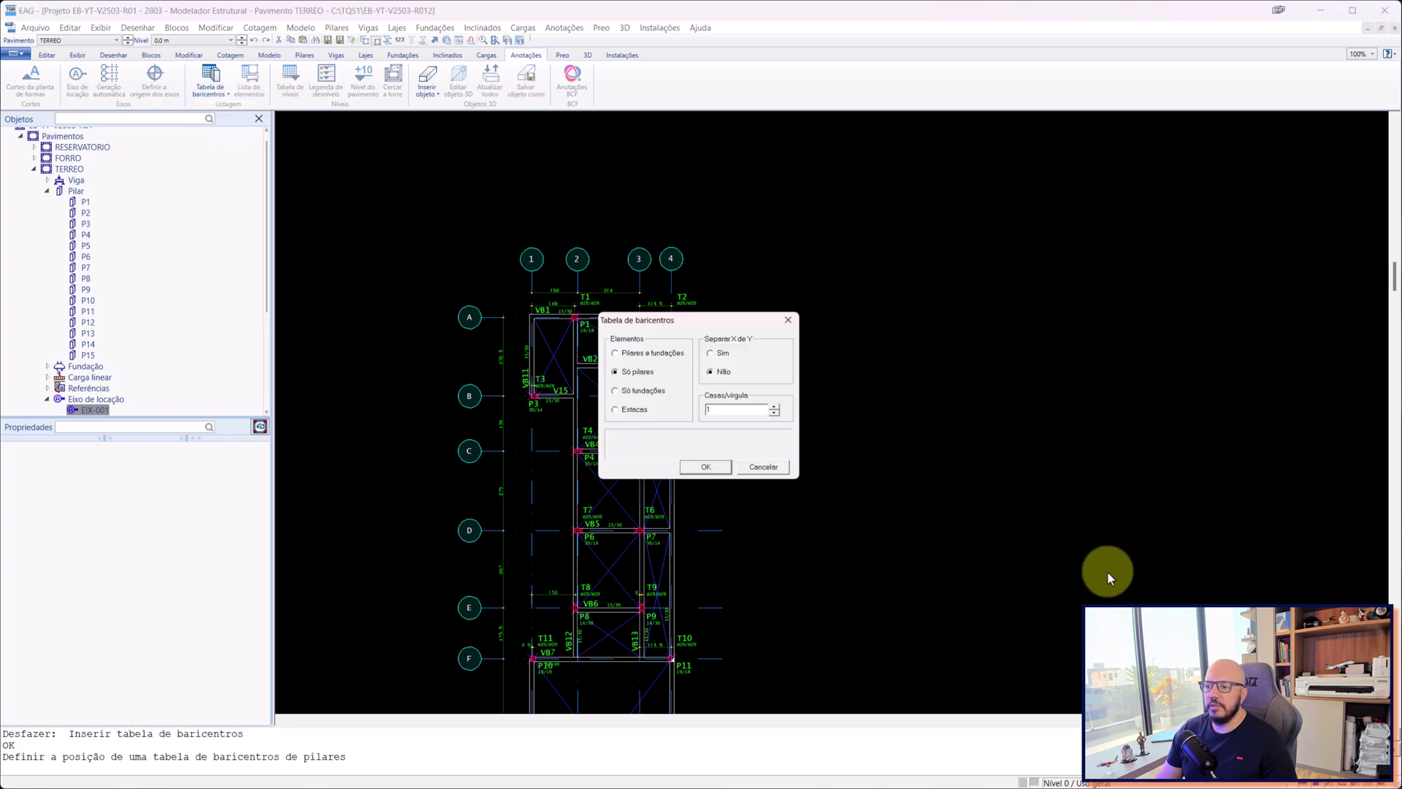
left_click(641, 392)
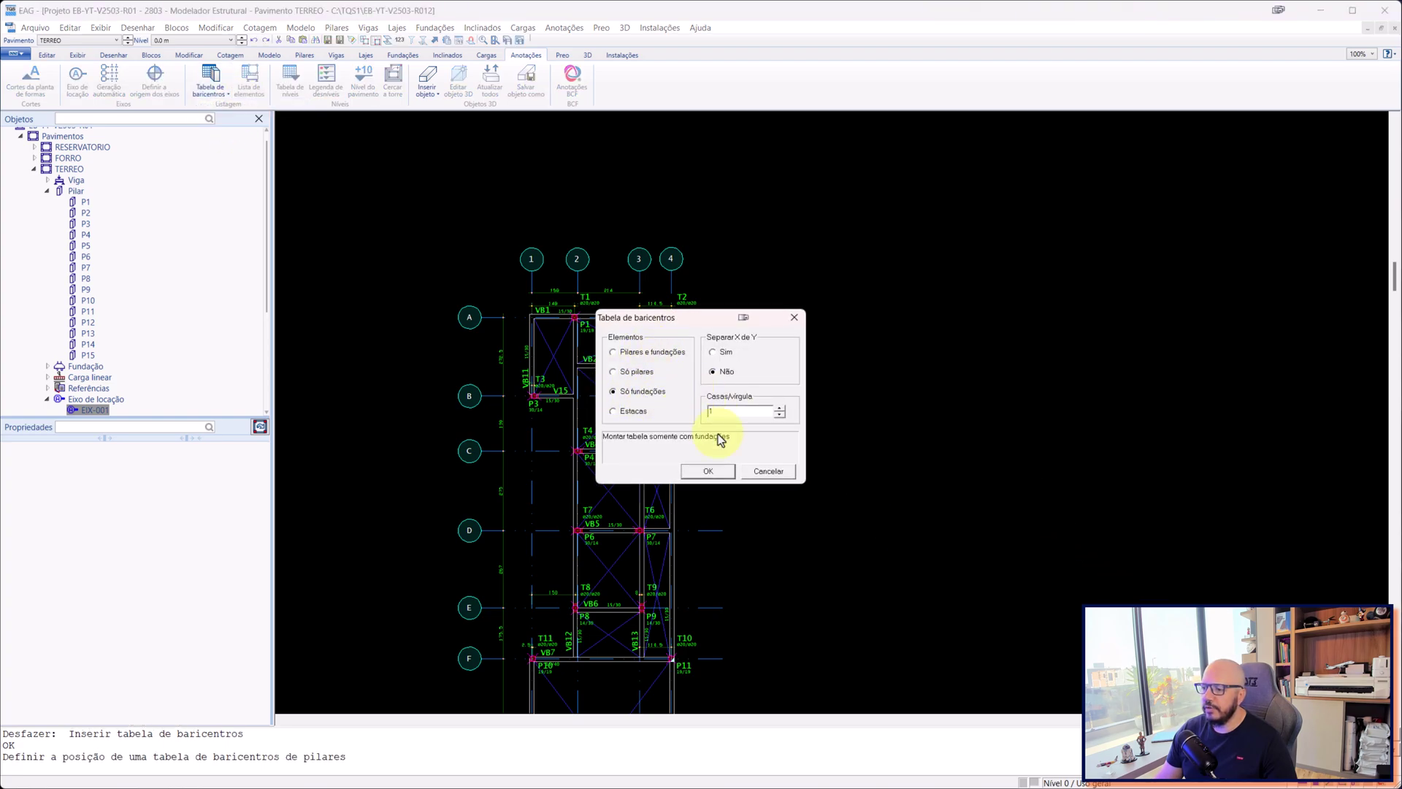
left_click(705, 471)
left_click(757, 313)
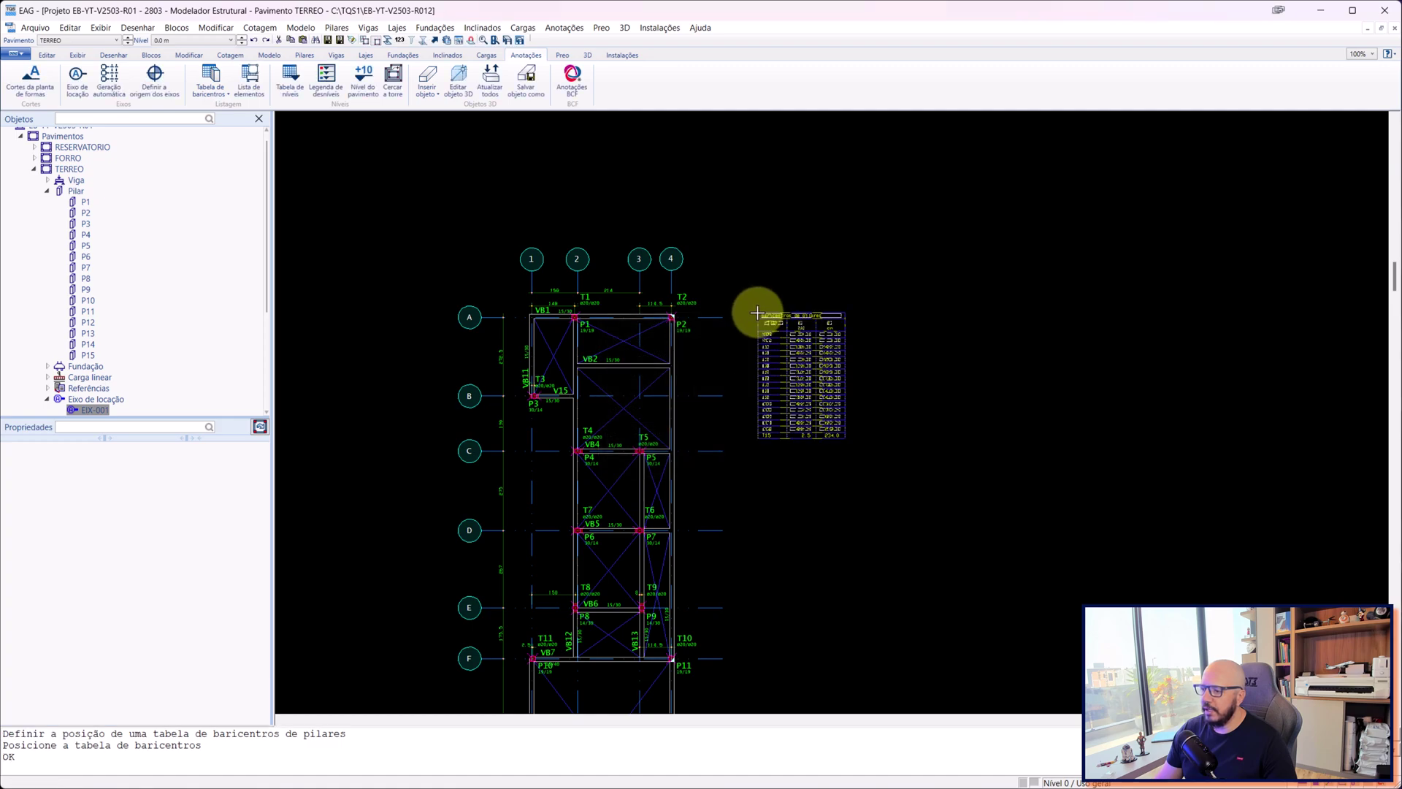
scroll(833, 356, "up", 5)
key("Return")
key("Escape")
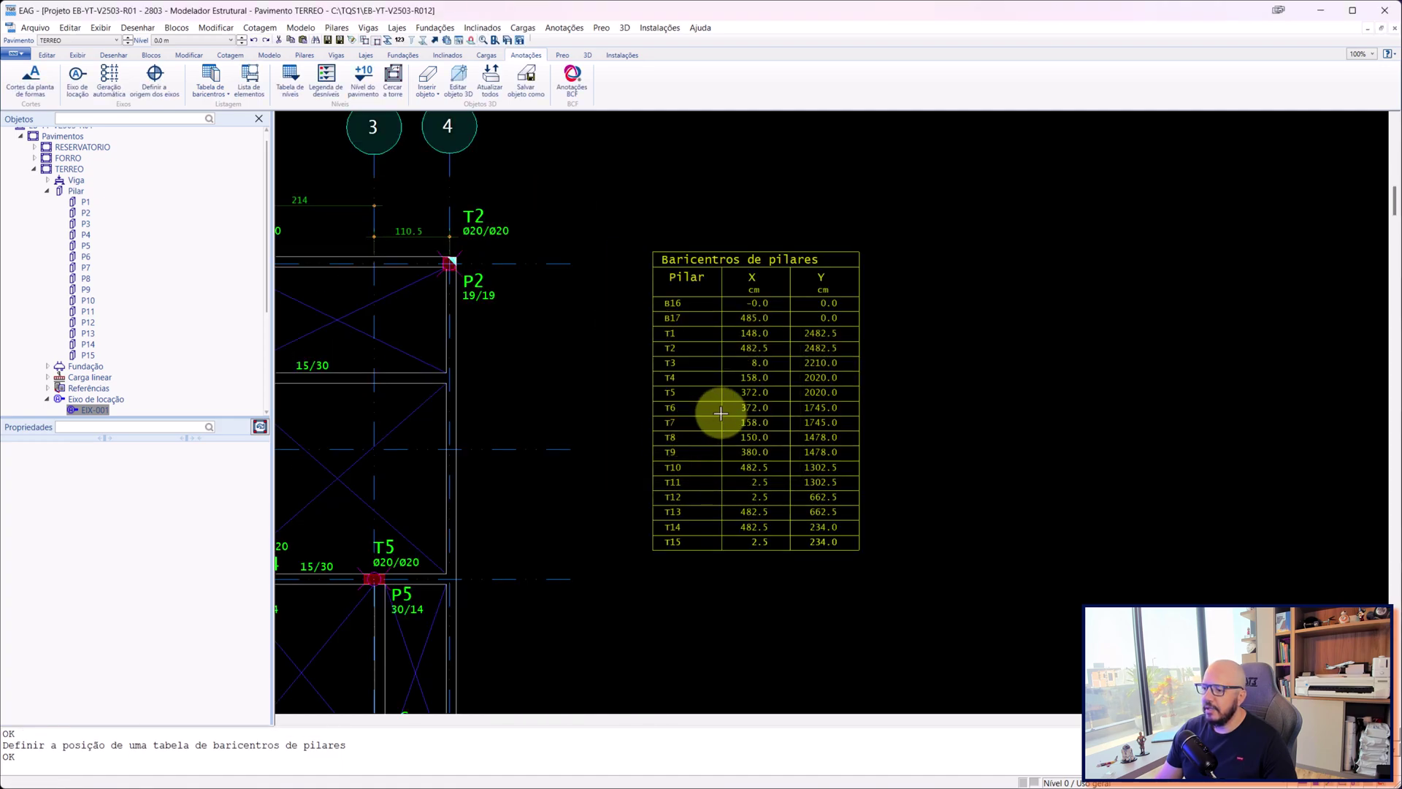
- Examine the block rows of the foundation centroid table and the origin point at block B16 on the plan
scroll(683, 306, "up", 2)
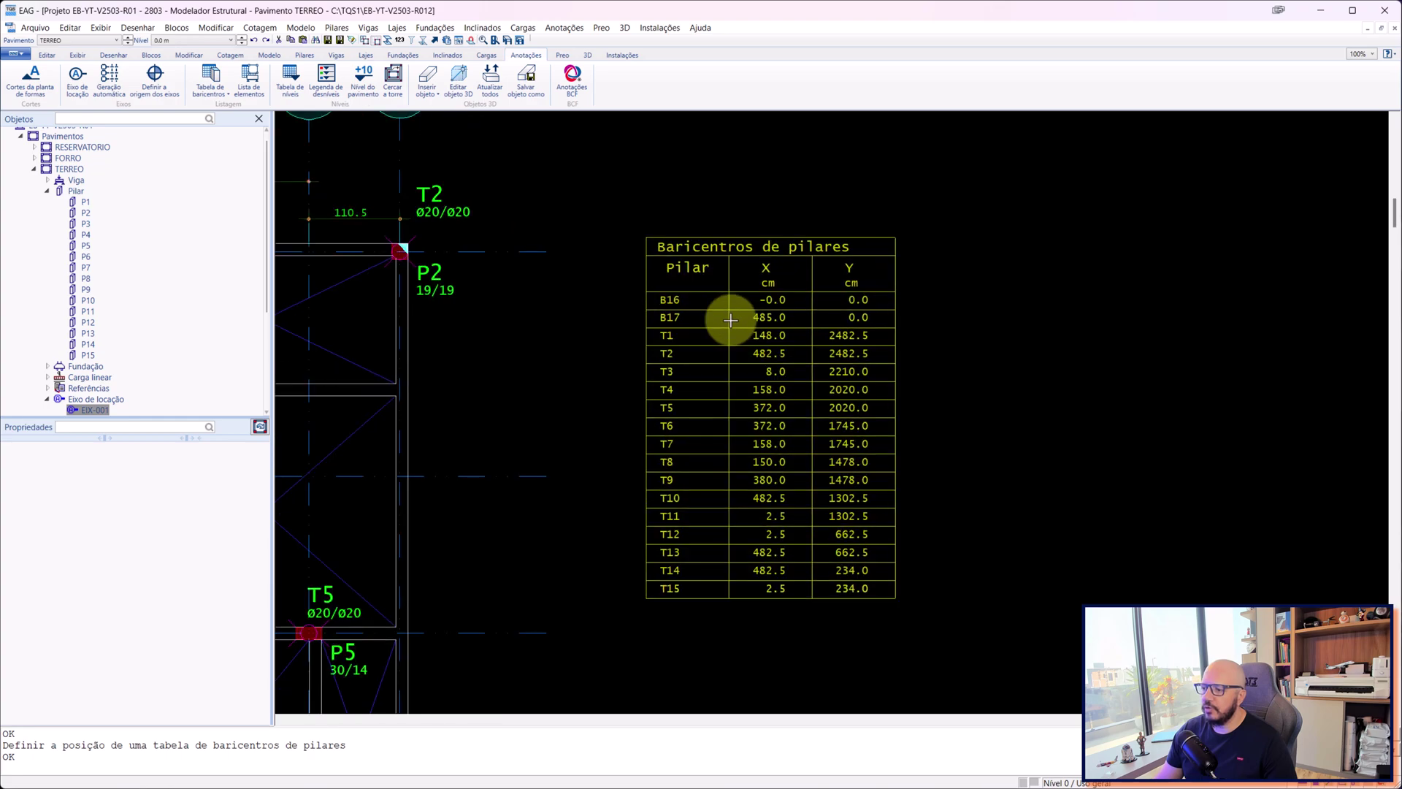
scroll(696, 357, "down", 11)
middle_click_drag(694, 443, 839, 217)
middle_click_drag(688, 616, 757, 367)
scroll(715, 439, "up", 6)
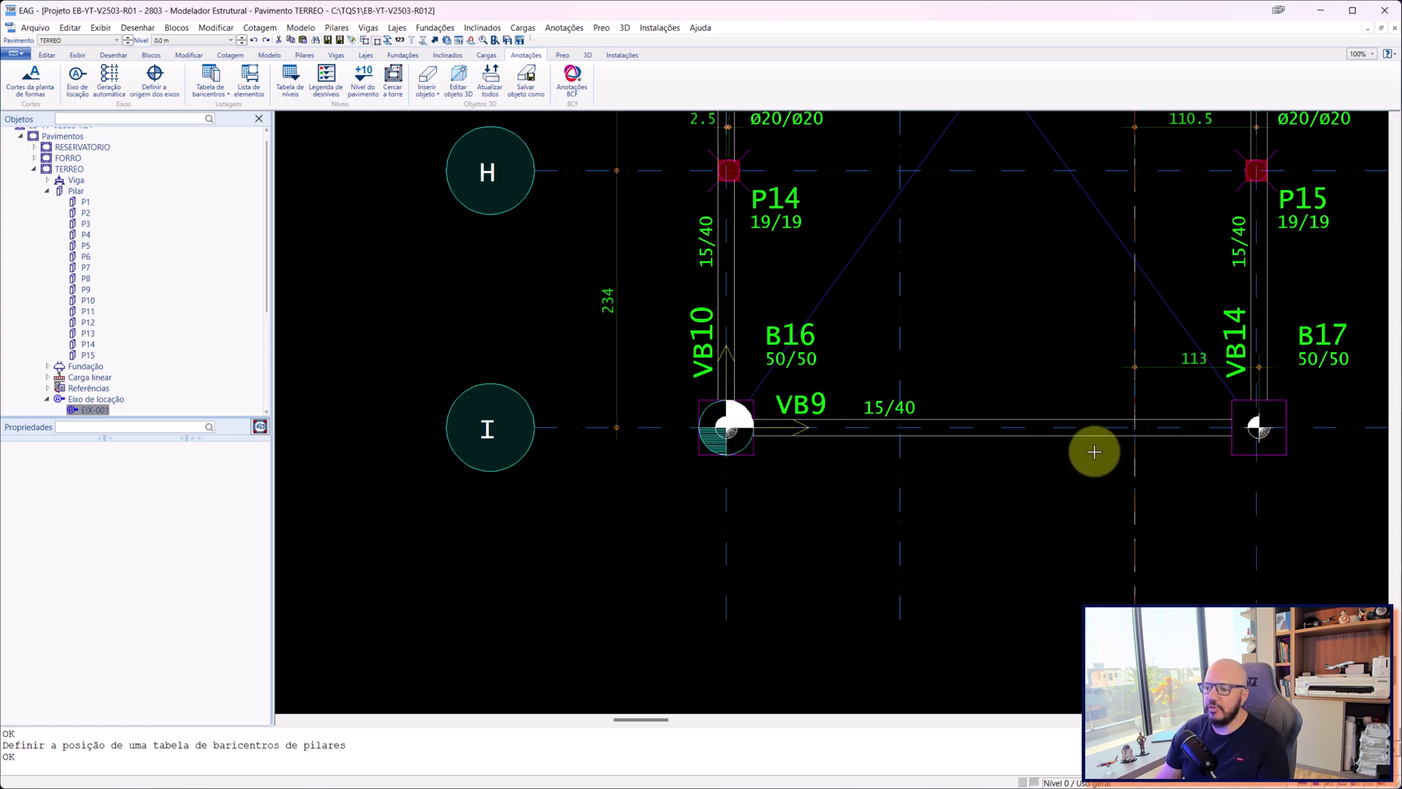
scroll(756, 442, "up", 3)
scroll(755, 448, "up", 1)
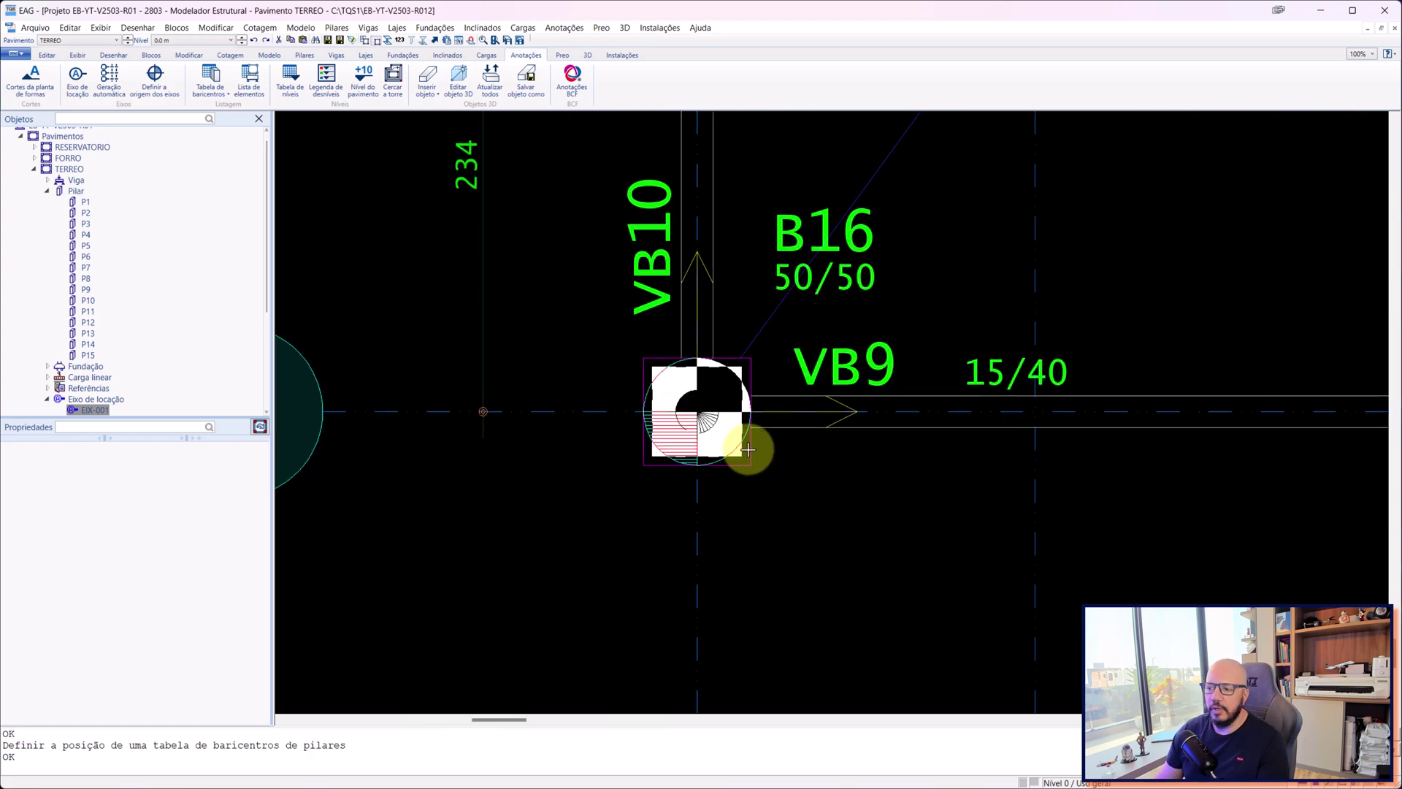
- Compare the X and Y coordinates of blocks B16 and B17 in the table with block B17's center on the plan
scroll(748, 451, "down", 8)
mouse_move(1020, 175)
middle_mouse_down()
mouse_move(959, 296)
mouse_move(1001, 255)
mouse_move(923, 332)
mouse_move(774, 637)
middle_mouse_up()
scroll(767, 491, "up", 10)
scroll(759, 498, "down", 9)
scroll(765, 478, "up", 1)
scroll(789, 579, "down", 3)
scroll(878, 168, "up", 5)
scroll(884, 147, "up", 6)
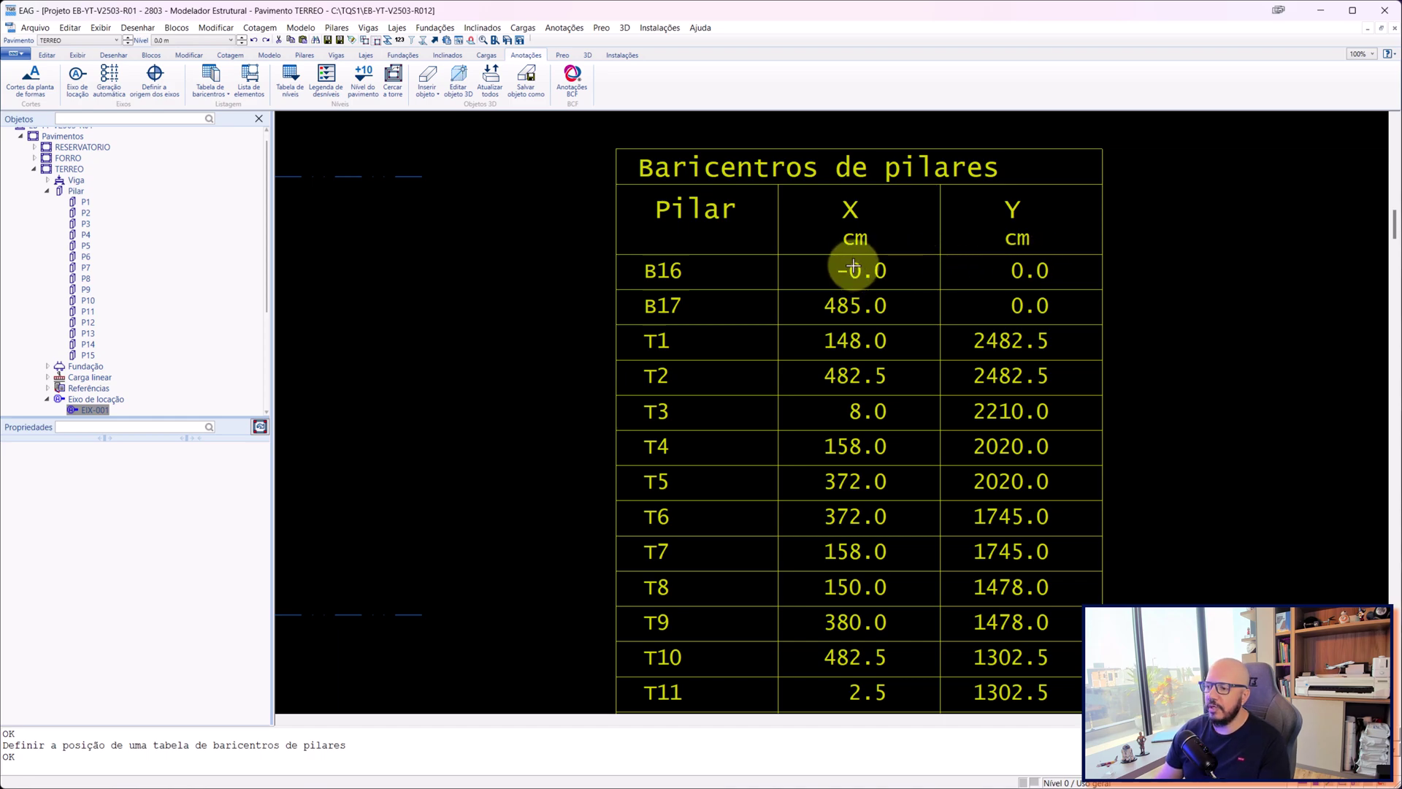
scroll(852, 265, "down", 2)
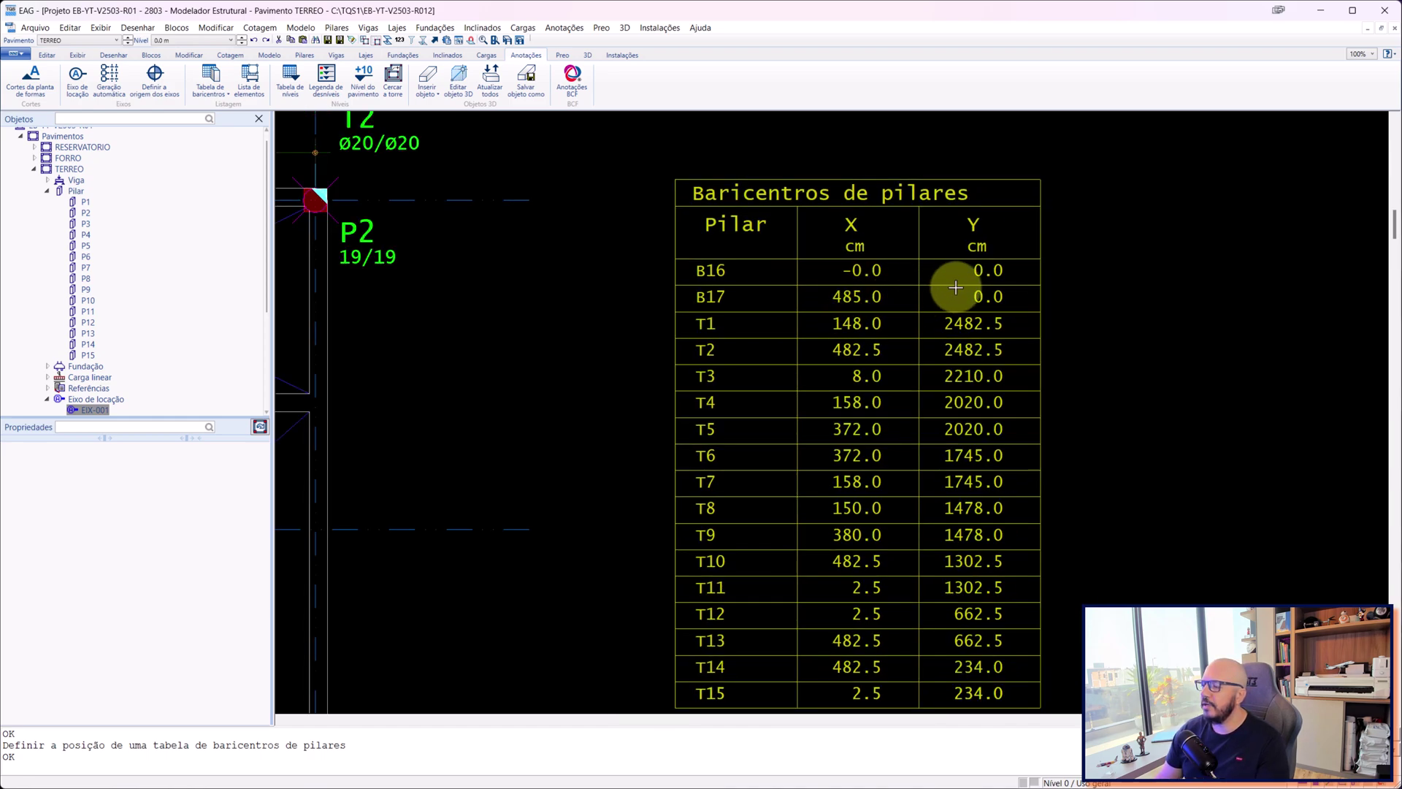
scroll(955, 237, "down", 5)
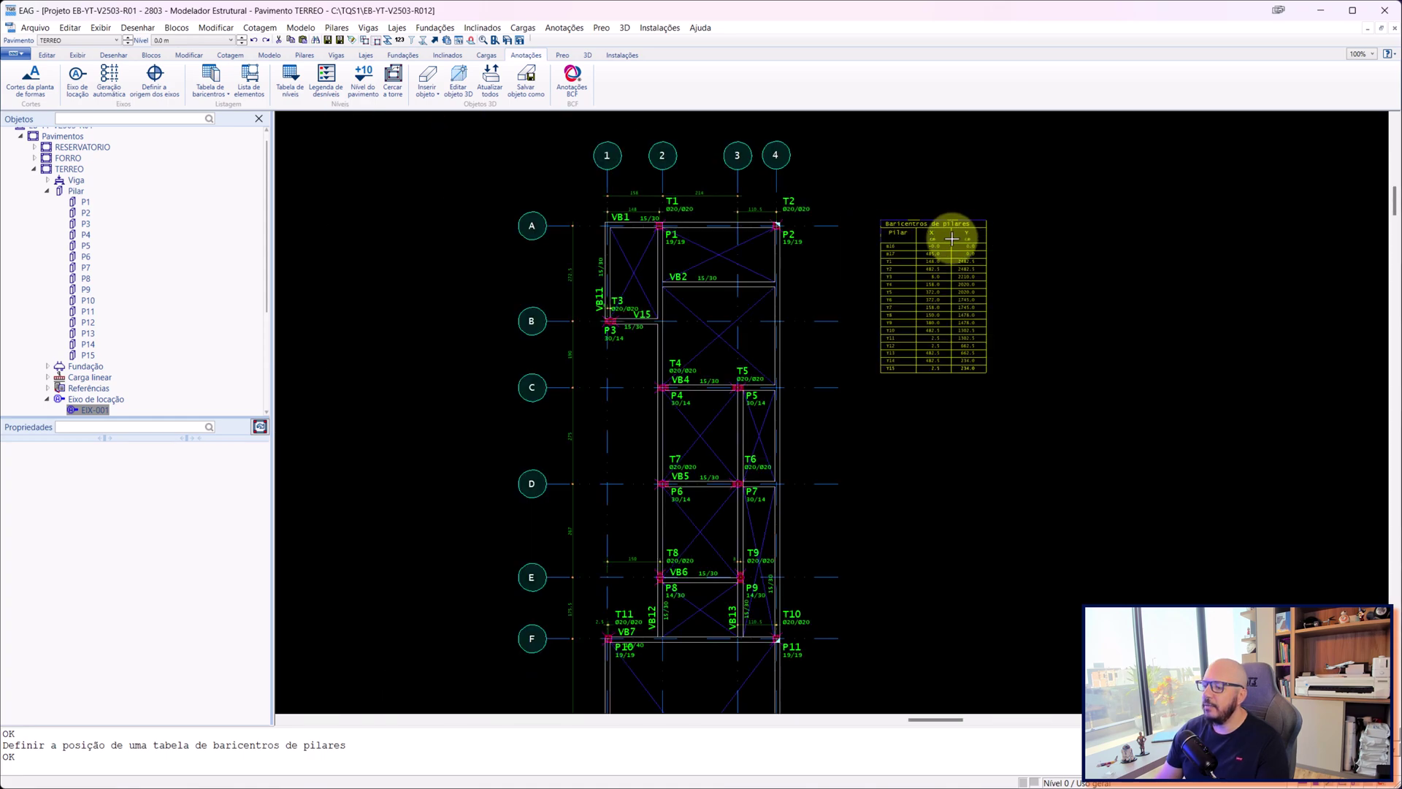
scroll(852, 409, "up", 5)
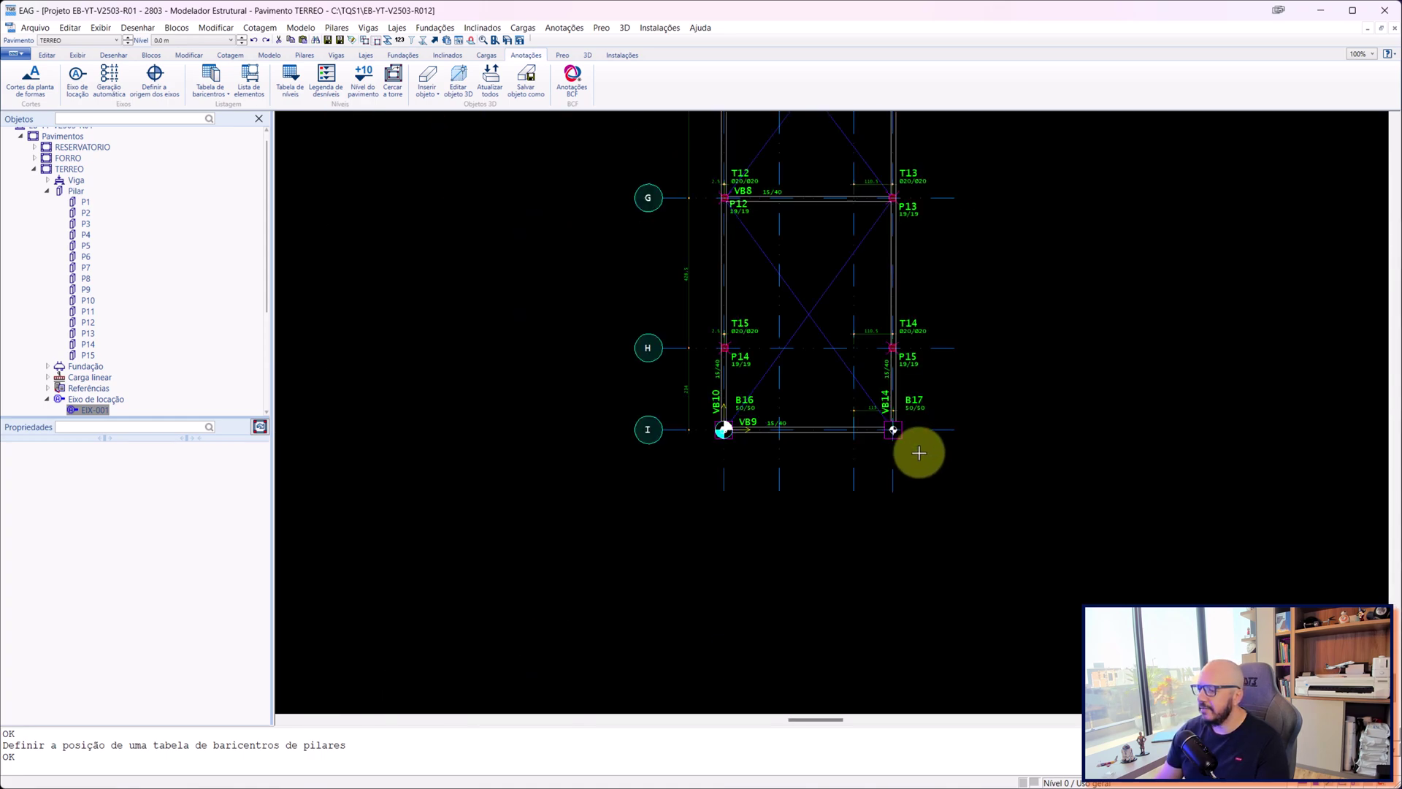
scroll(896, 442, "up", 3)
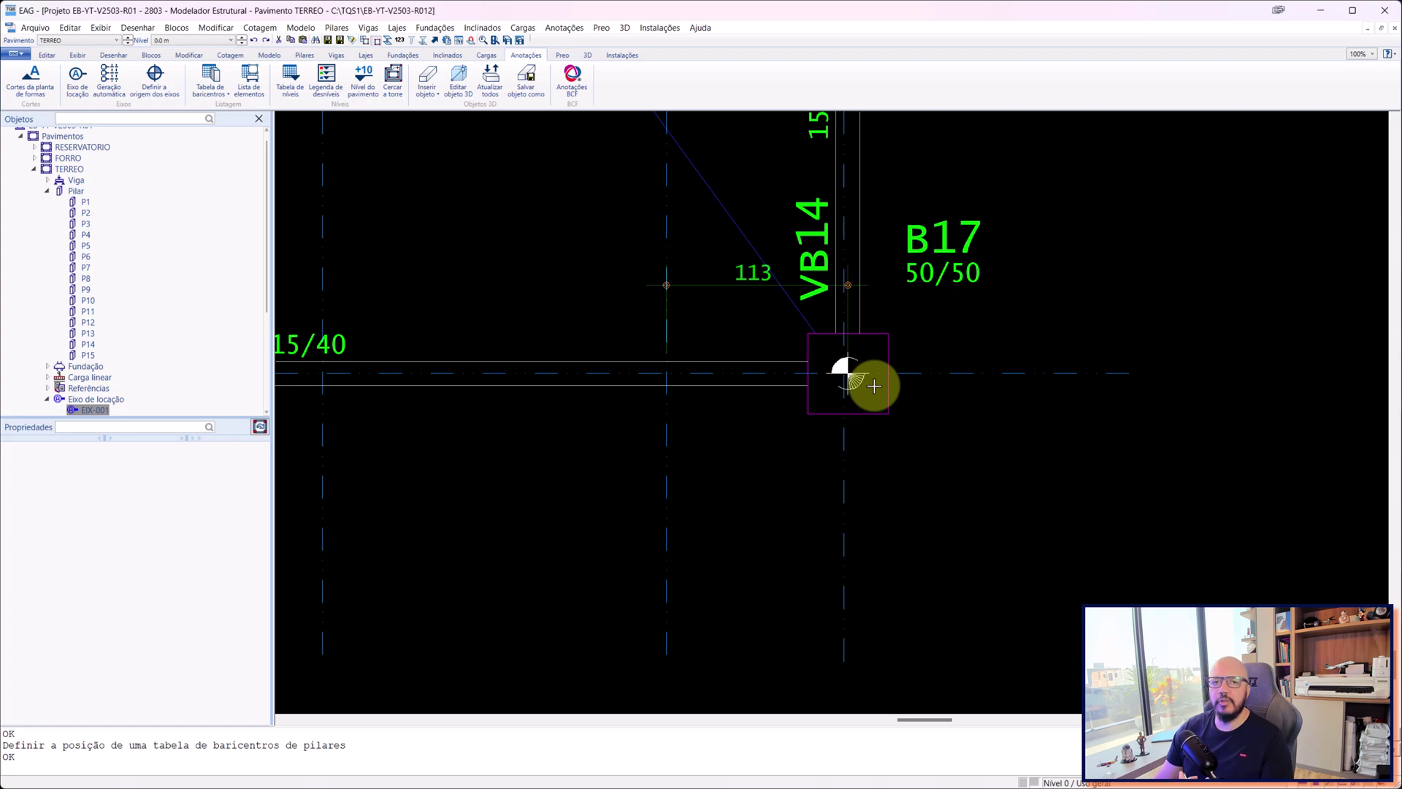
- Inspect the center of block B17 and the origin point at block B16 on the plan
scroll(872, 382, "down", 4)
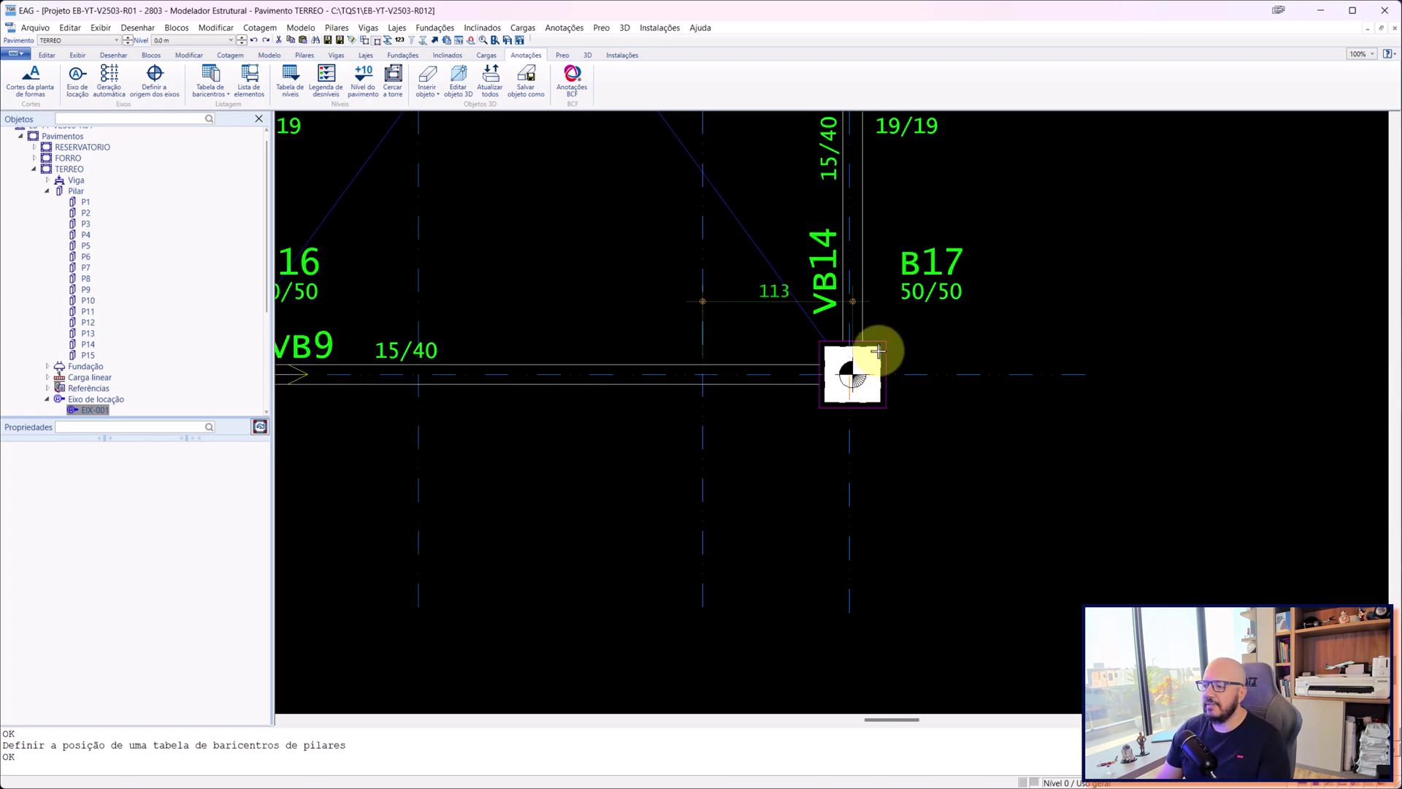
scroll(863, 366, "down", 2)
middle_click_drag(932, 160, 755, 467)
middle_click_drag(806, 220, 861, 113)
middle_click_drag(754, 354, 830, 222)
scroll(634, 401, "up", 2)
scroll(591, 398, "up", 5)
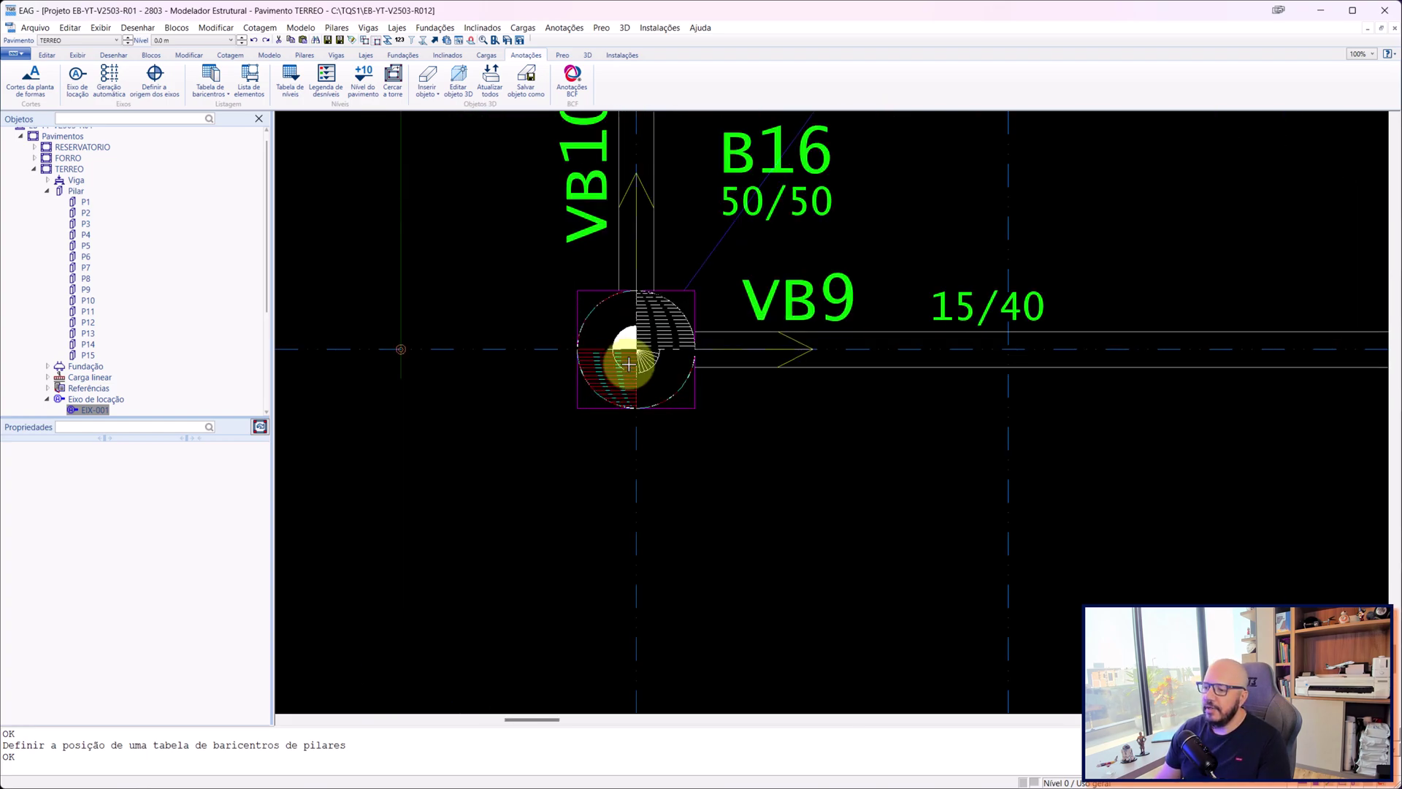
scroll(634, 351, "down", 3)
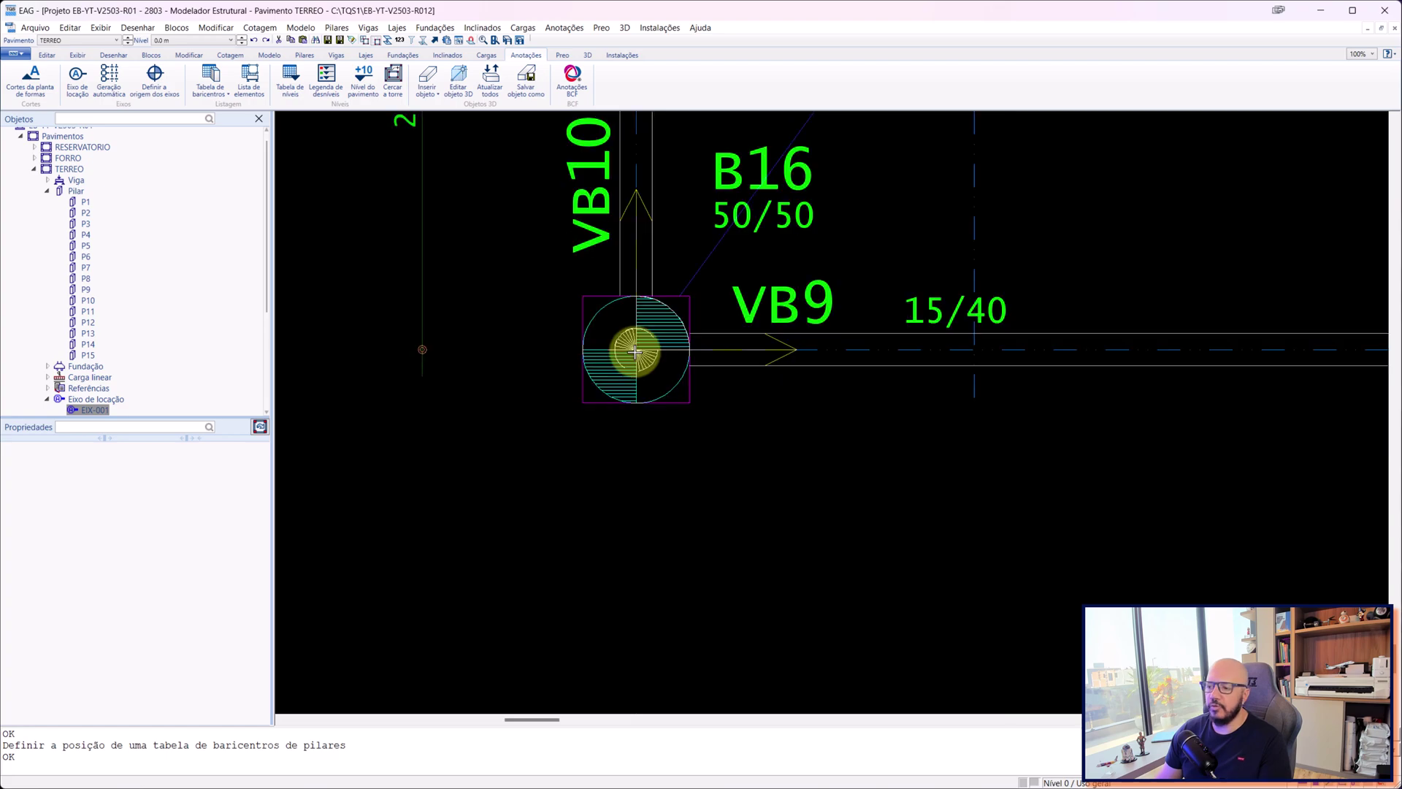
scroll(629, 354, "down", 1)
- Review the foundation centroid table and the column and foundation positions on the plan from axis A to axis I
scroll(630, 356, "down", 10)
middle_click_drag(881, 164, 760, 537)
scroll(767, 234, "up", 1)
middle_click_drag(761, 248, 753, 328)
scroll(754, 328, "up", 6)
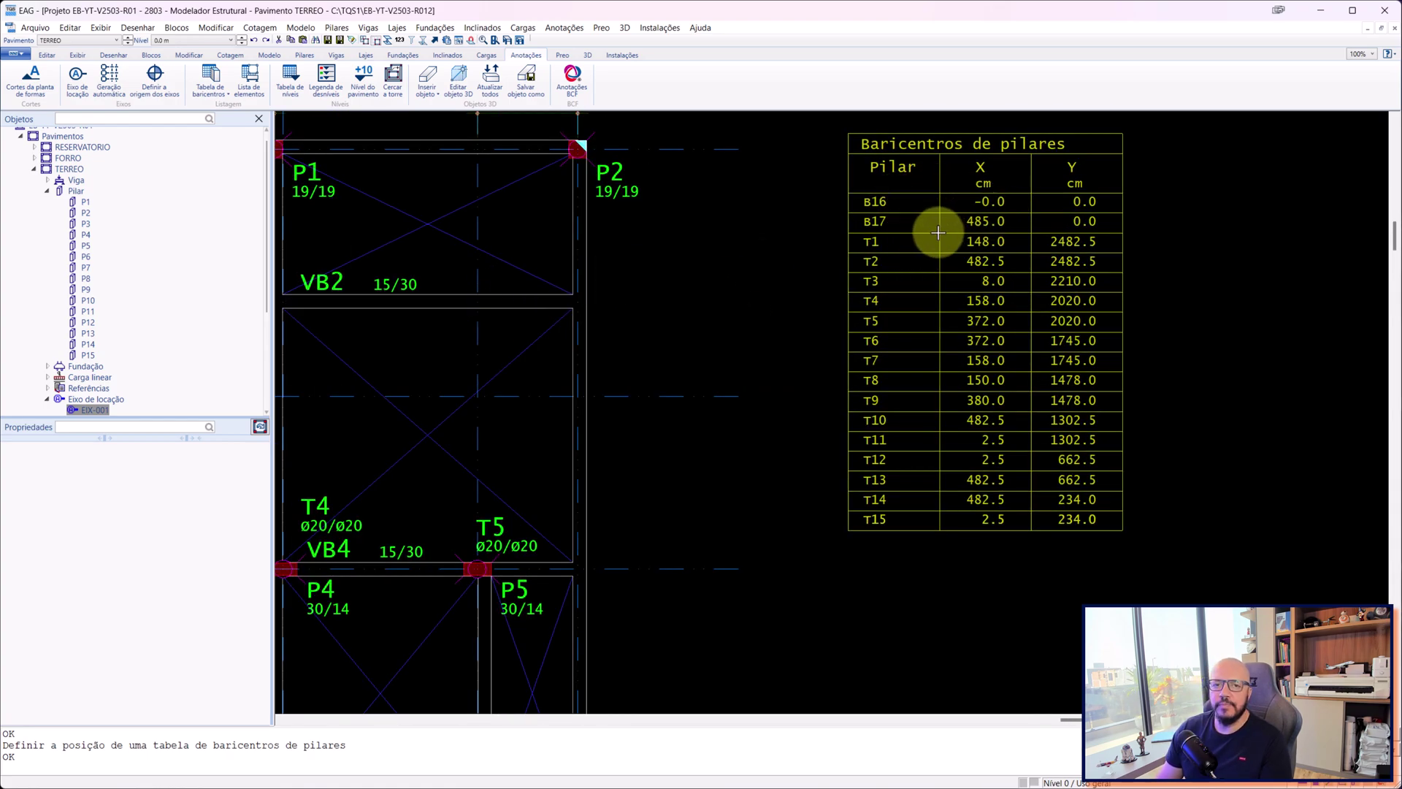
scroll(928, 240, "down", 2)
left_click(979, 174)
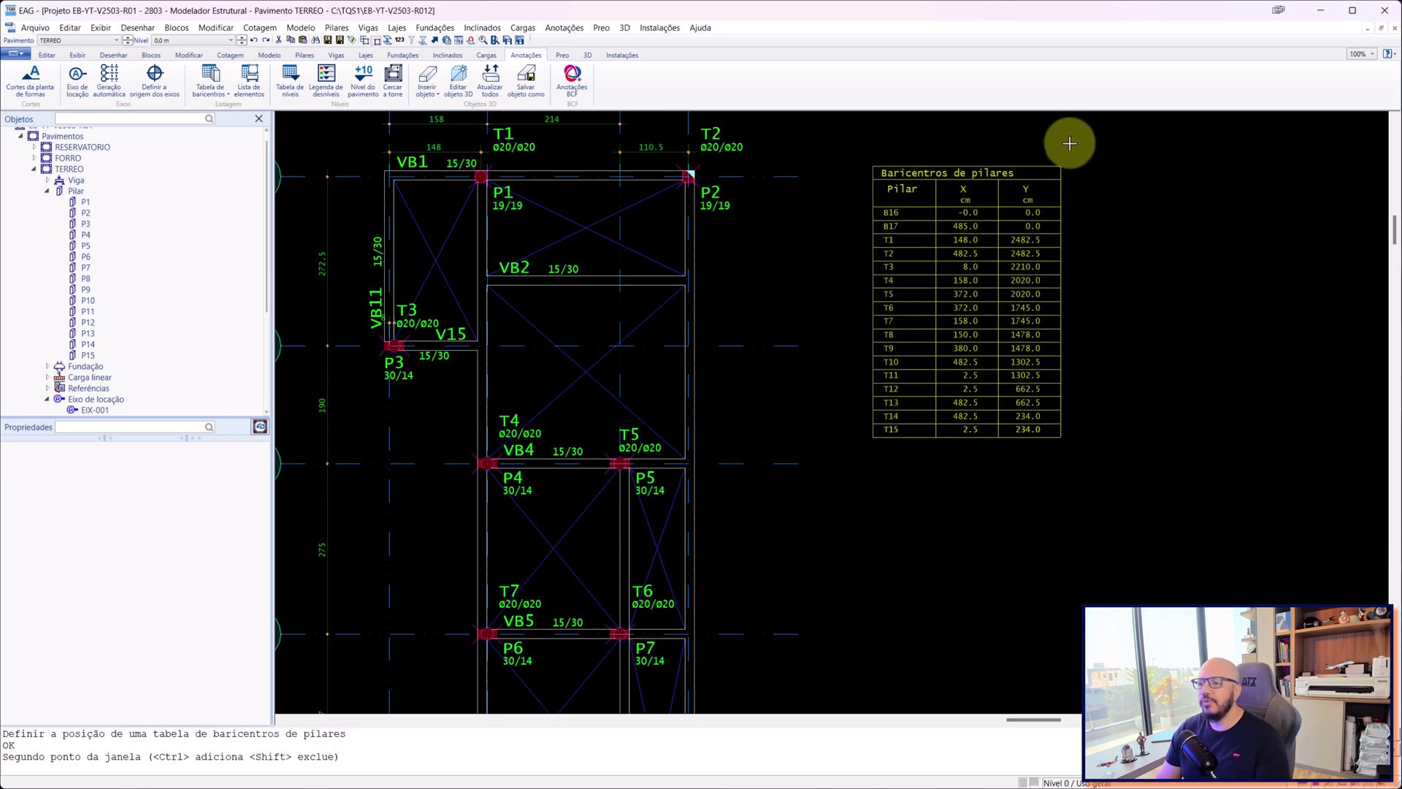
middle_click_drag(737, 238, 810, 214)
scroll(811, 213, "up", 1)
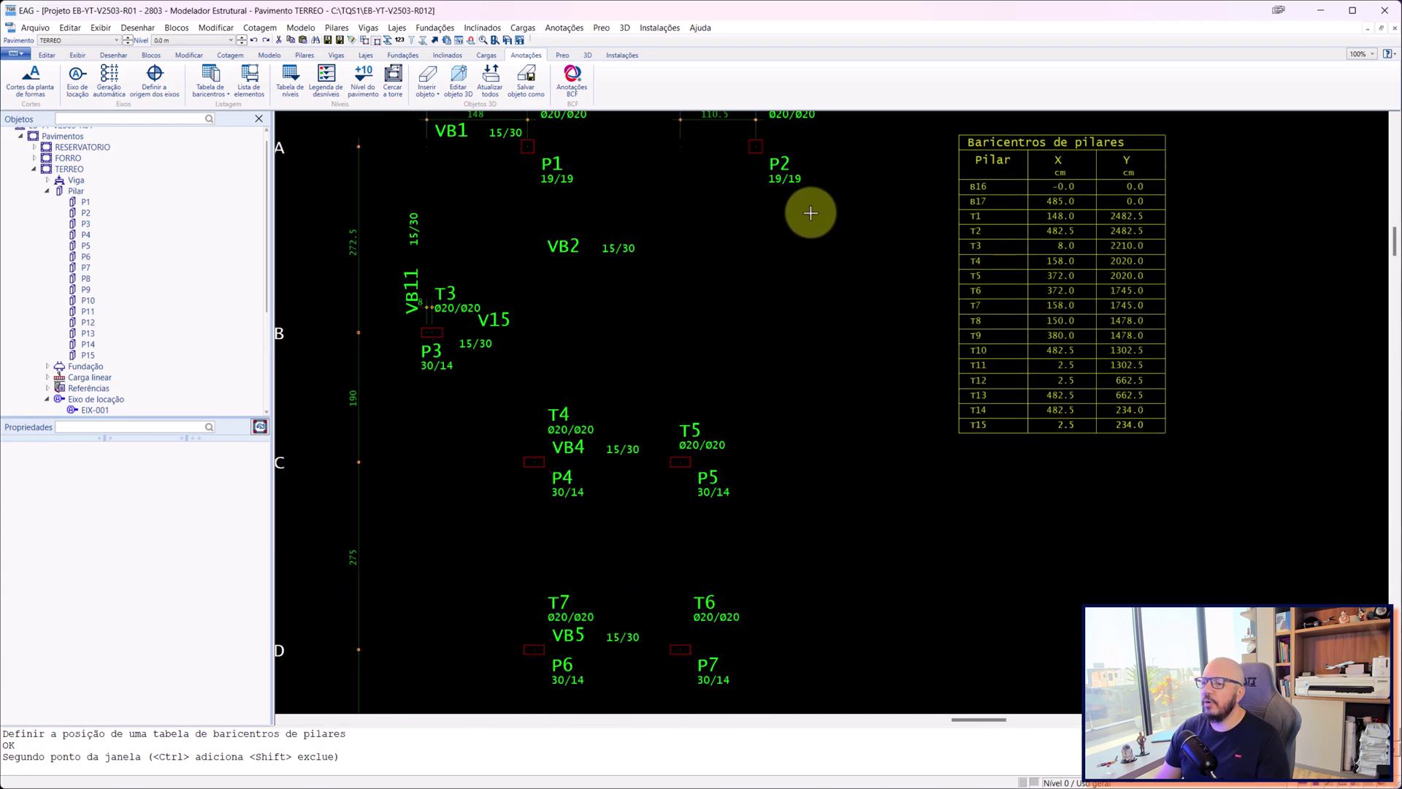
middle_click_drag(720, 431, 786, 238)
scroll(786, 238, "down", 2)
middle_click_drag(752, 469, 786, 227)
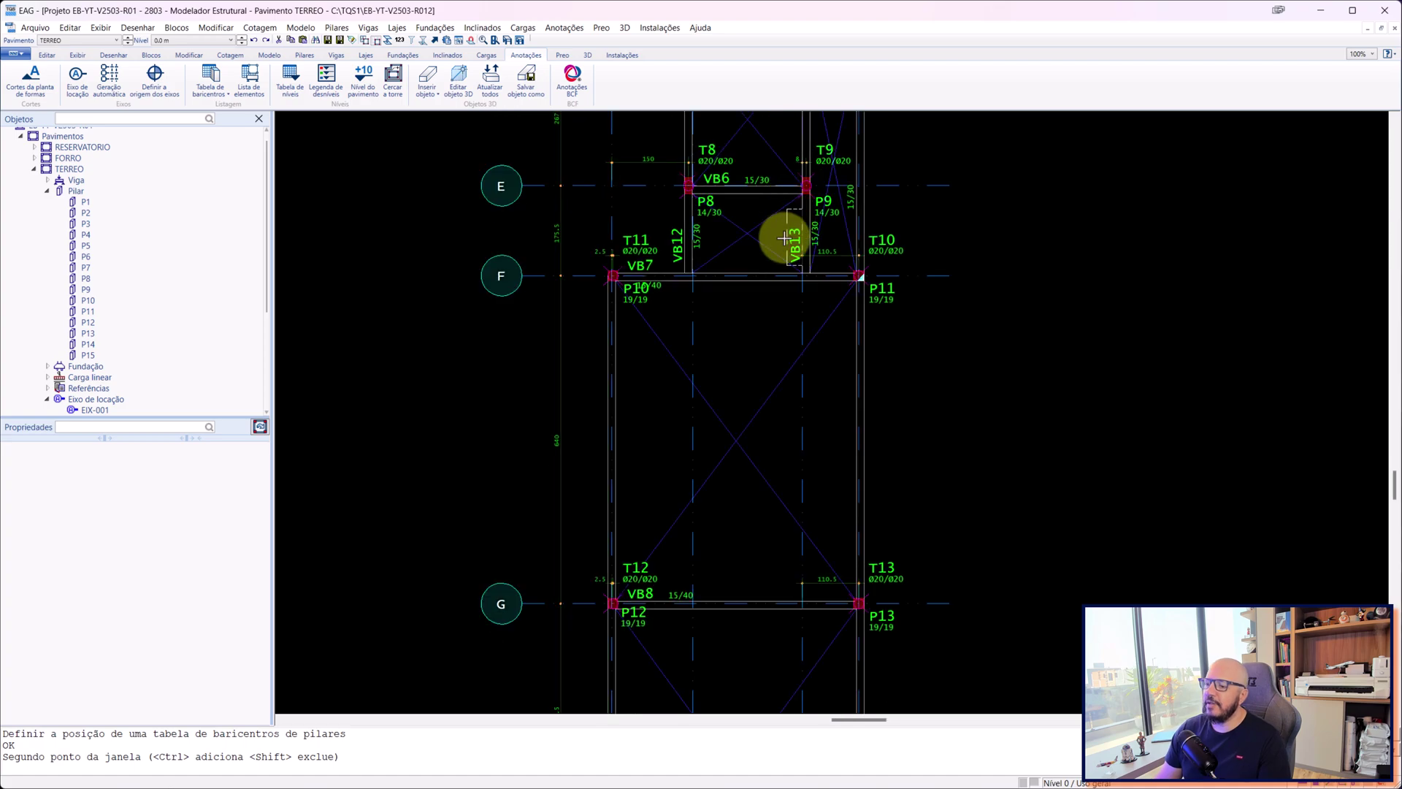
middle_click_drag(748, 445, 760, 210)
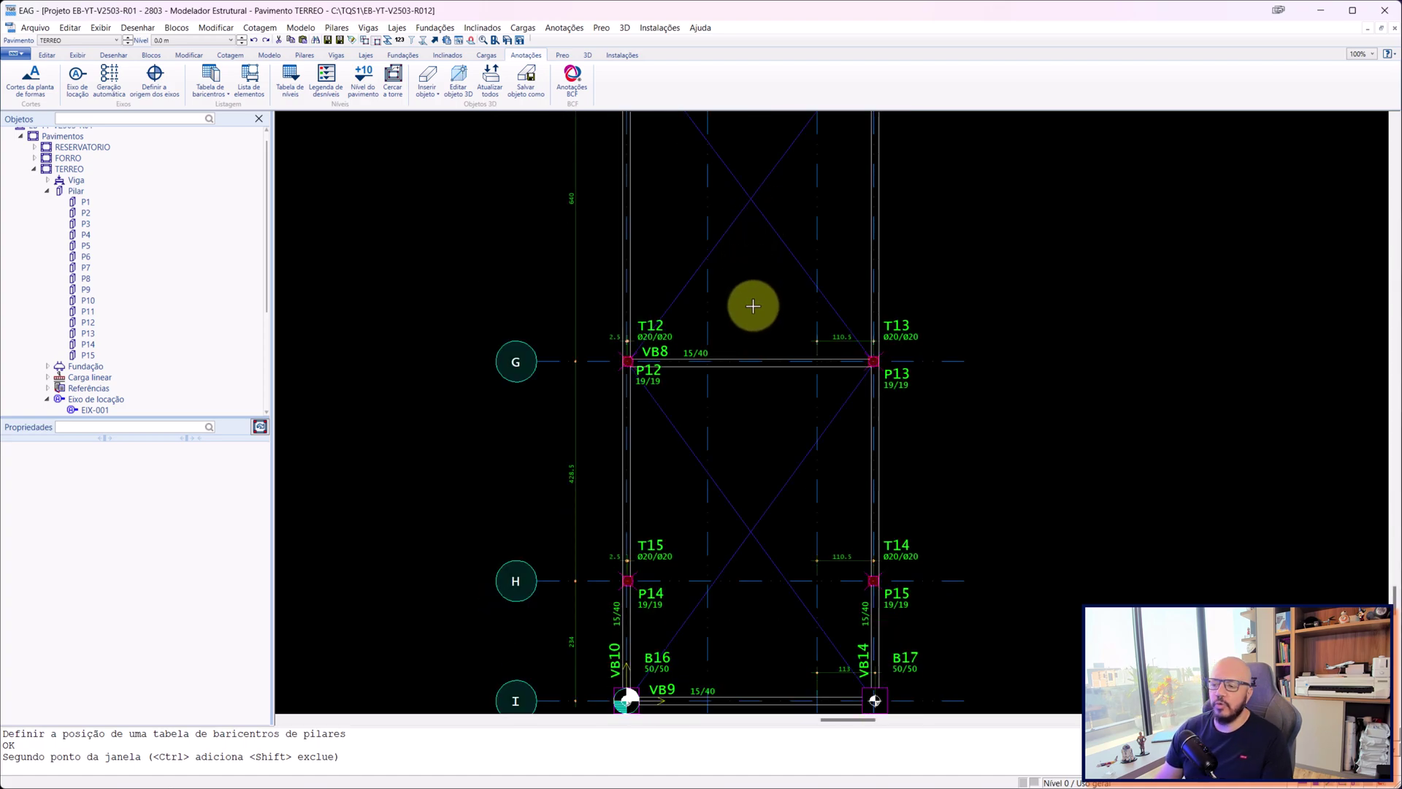
middle_click_drag(761, 347, 779, 200)
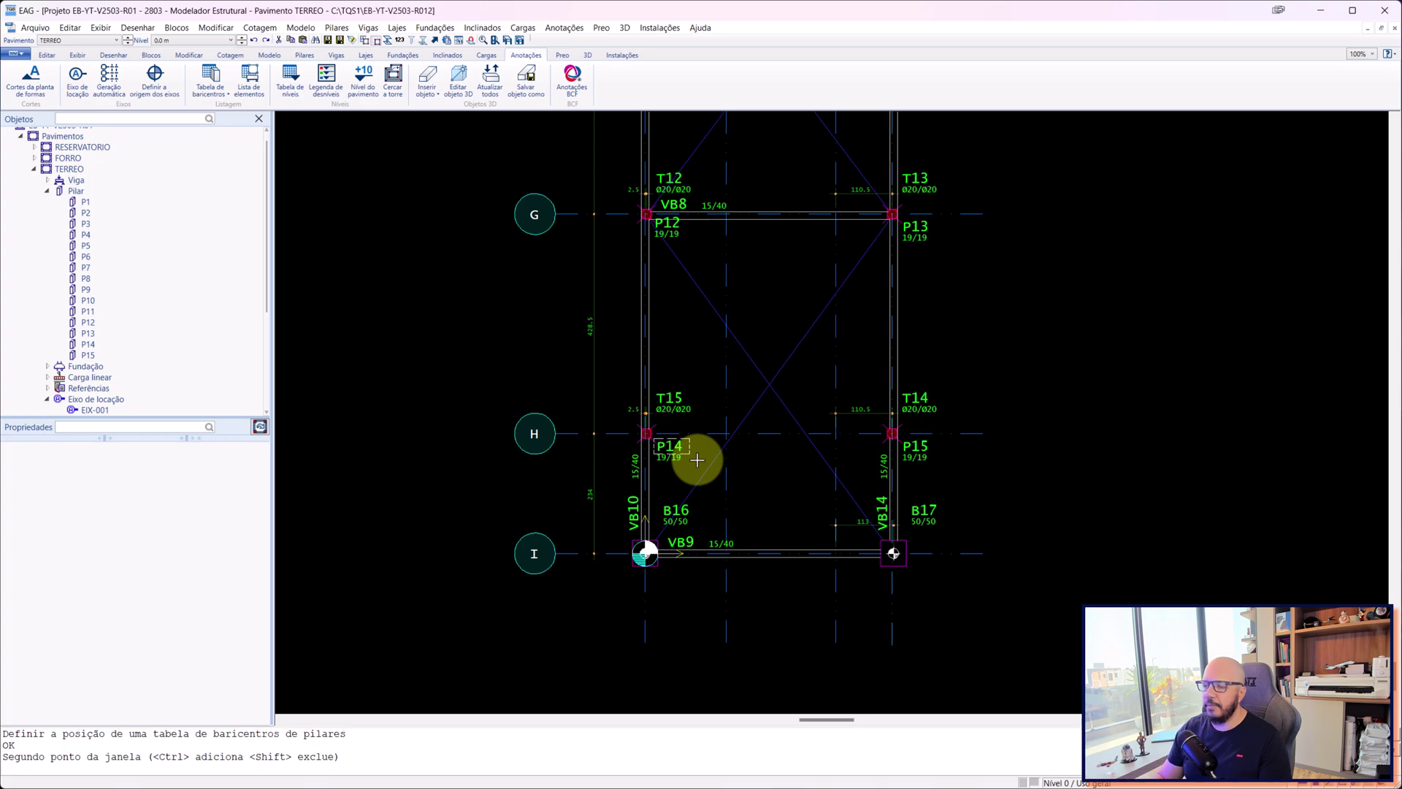
- Move the foundation centroid table slightly closer to the plan, level with axis A
scroll(804, 366, "down", 3)
middle_click_drag(898, 226, 786, 552)
scroll(786, 551, "down", 1)
middle_click_drag(820, 225, 794, 416)
scroll(849, 308, "up", 7)
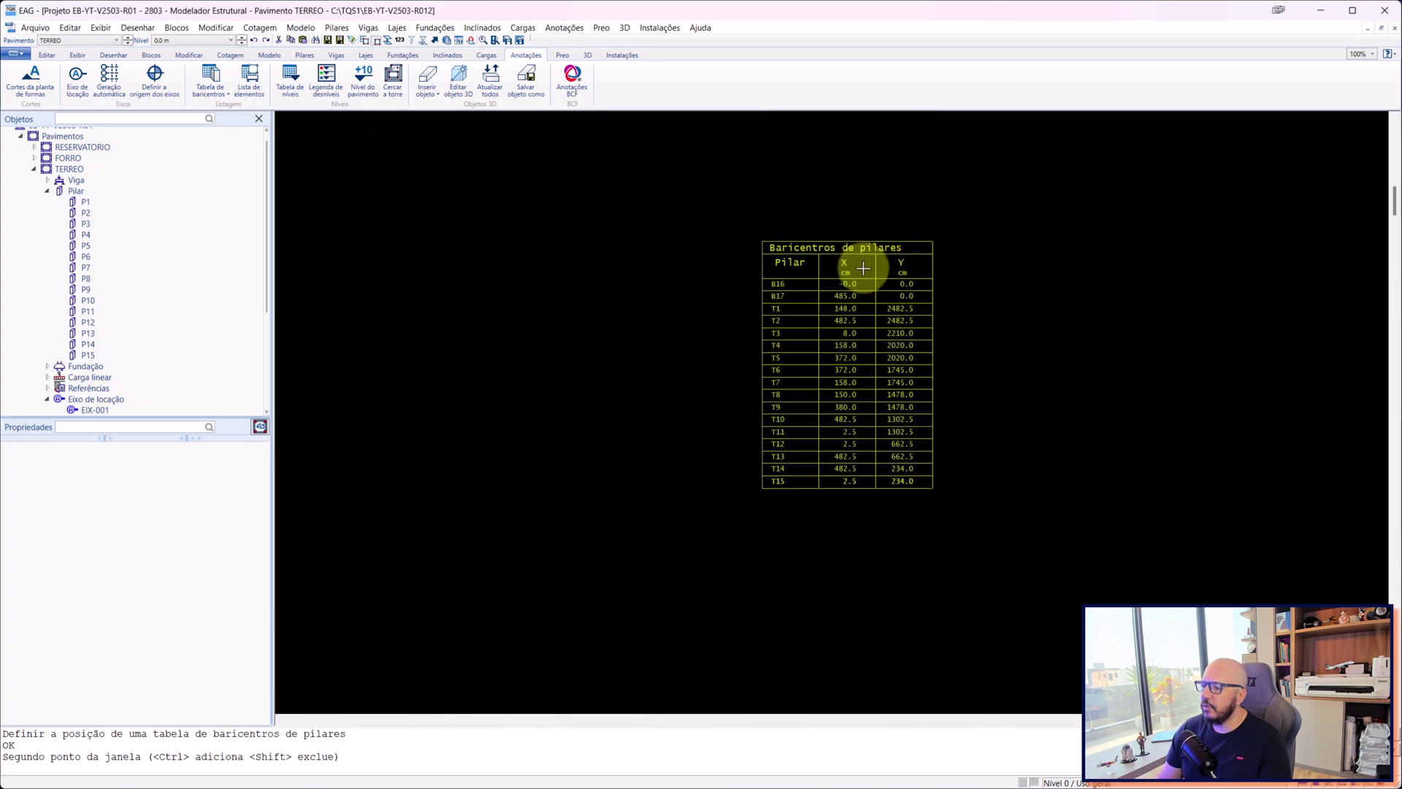
scroll(862, 257, "up", 1)
left_click(858, 244)
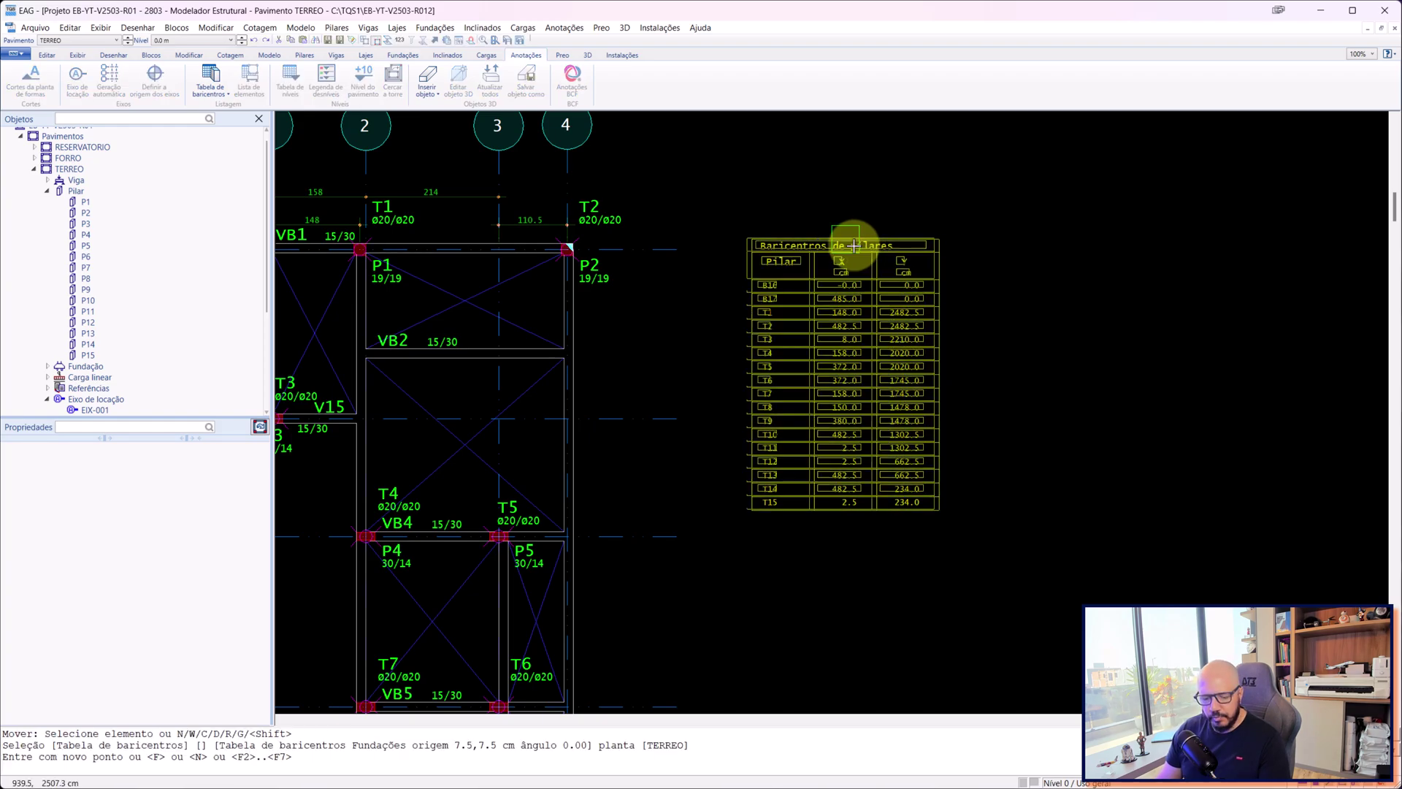
left_click(817, 268)
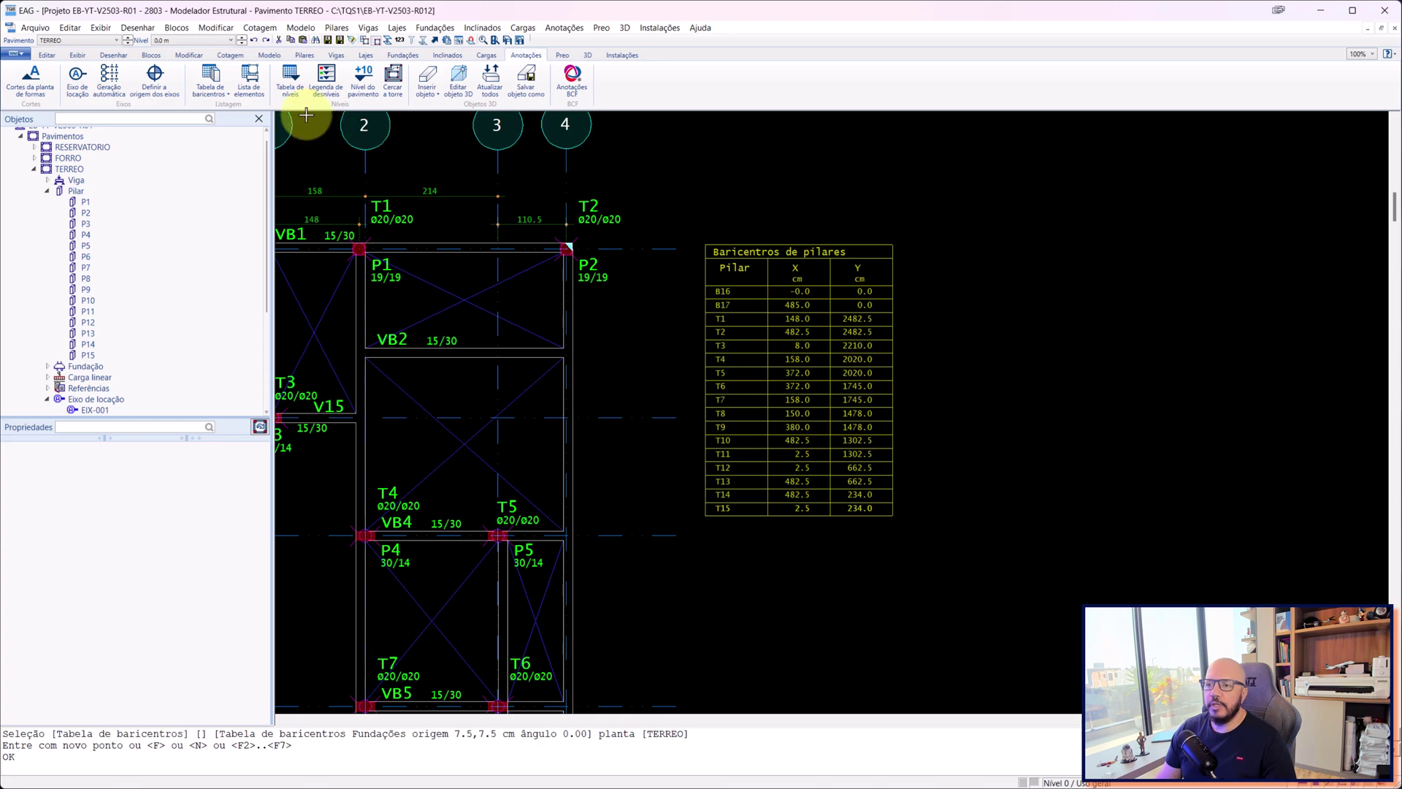
- Try placing floor level symbols in the empty area below the centroid table and on beam VB14 between axes B and C
left_click(353, 97)
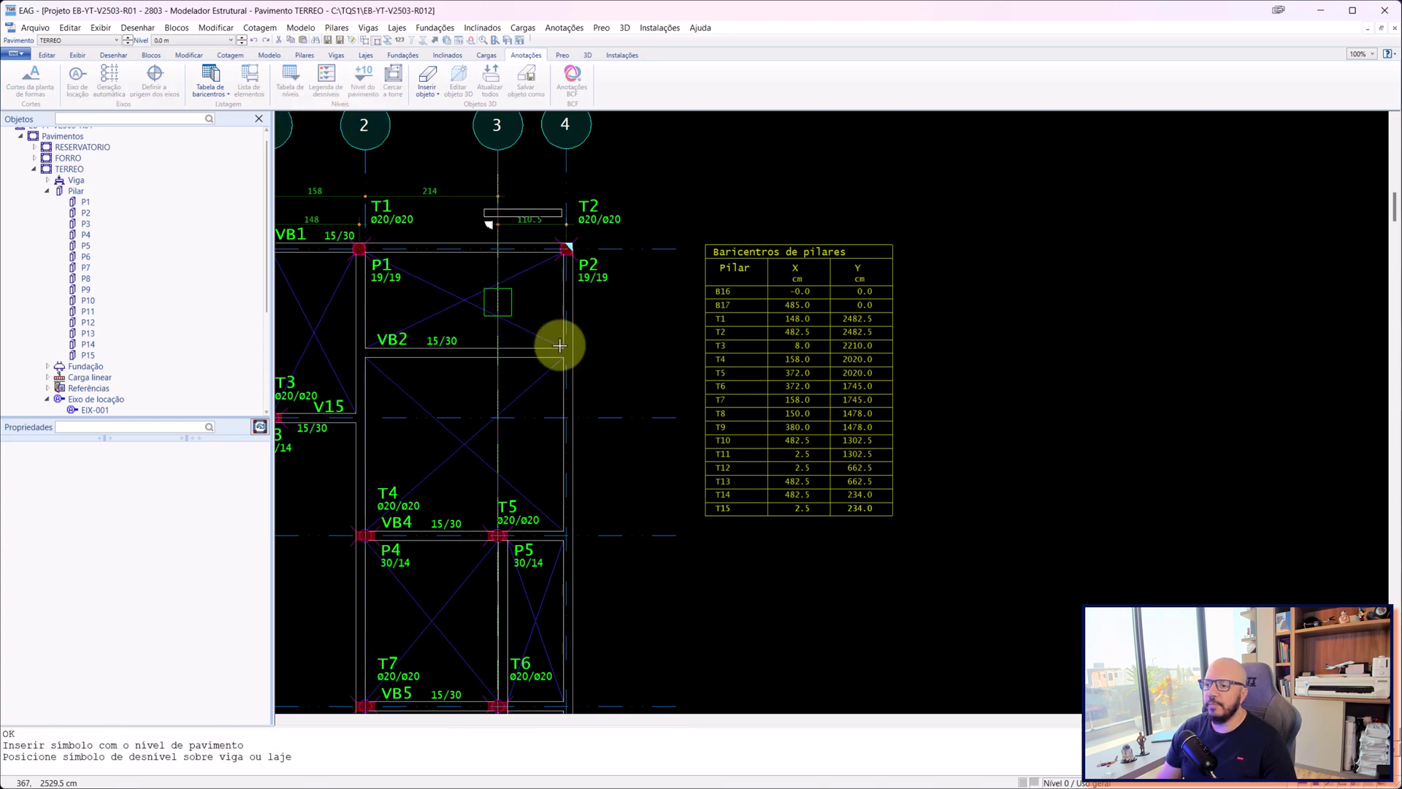
left_click(713, 539)
scroll(737, 537, "up", 3)
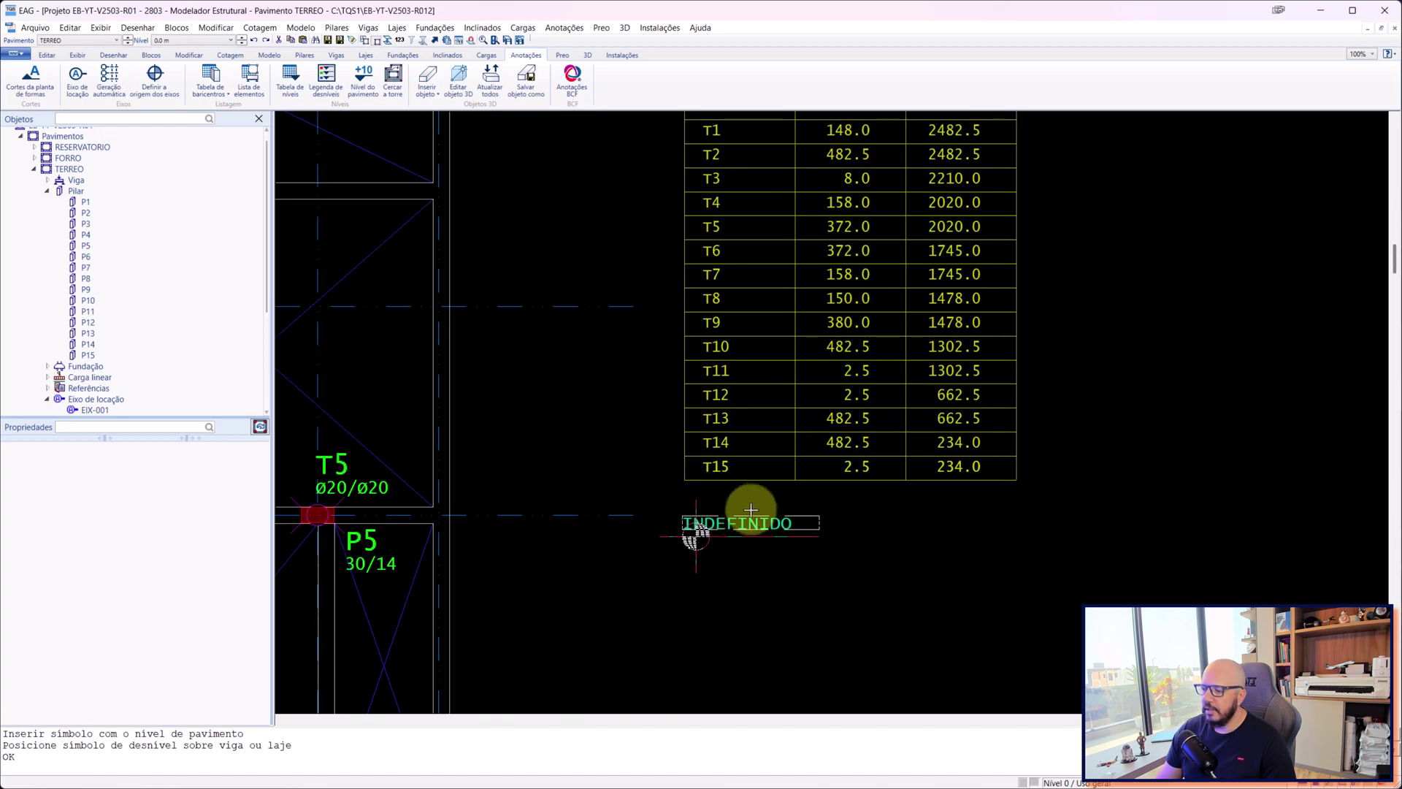
left_click(740, 531)
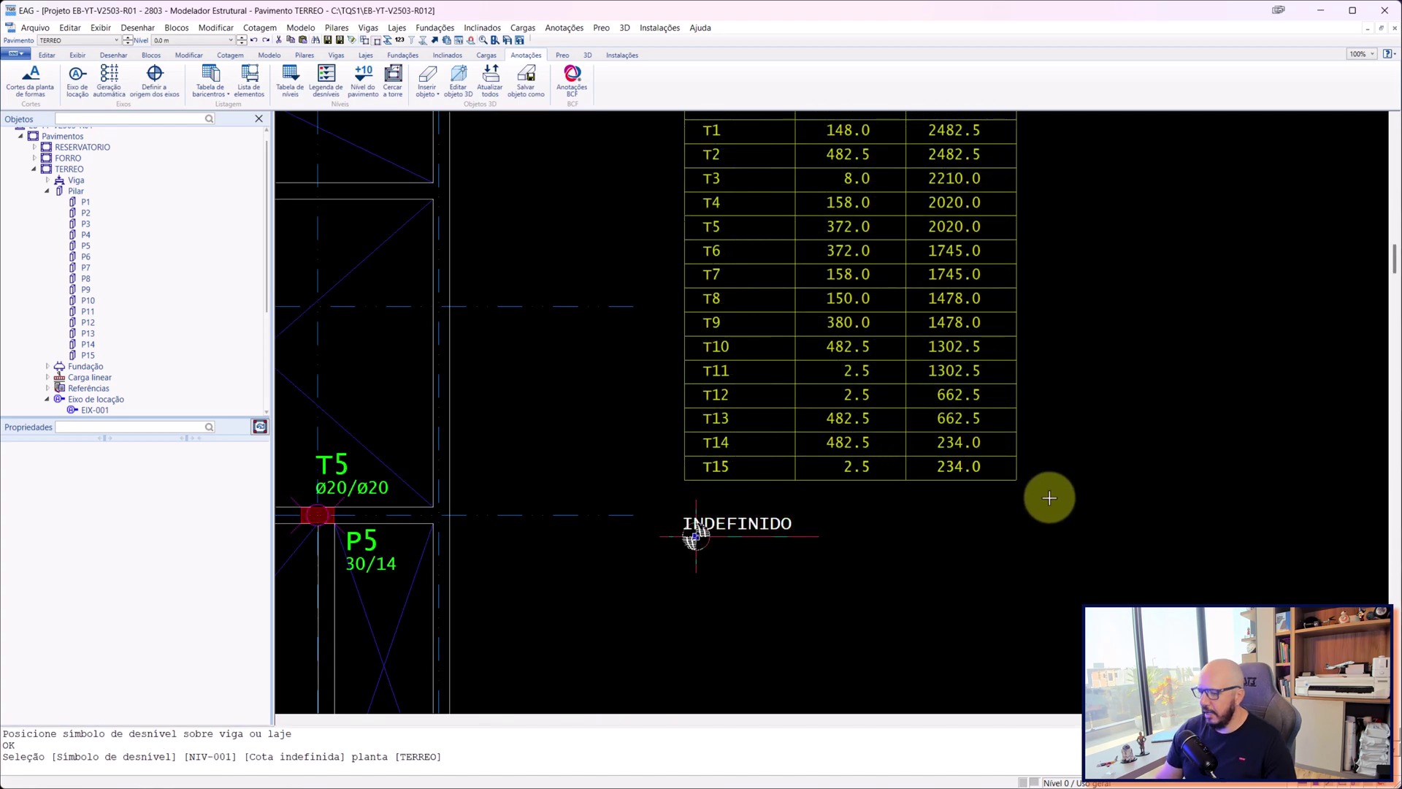
key("Escape")
left_click(371, 96)
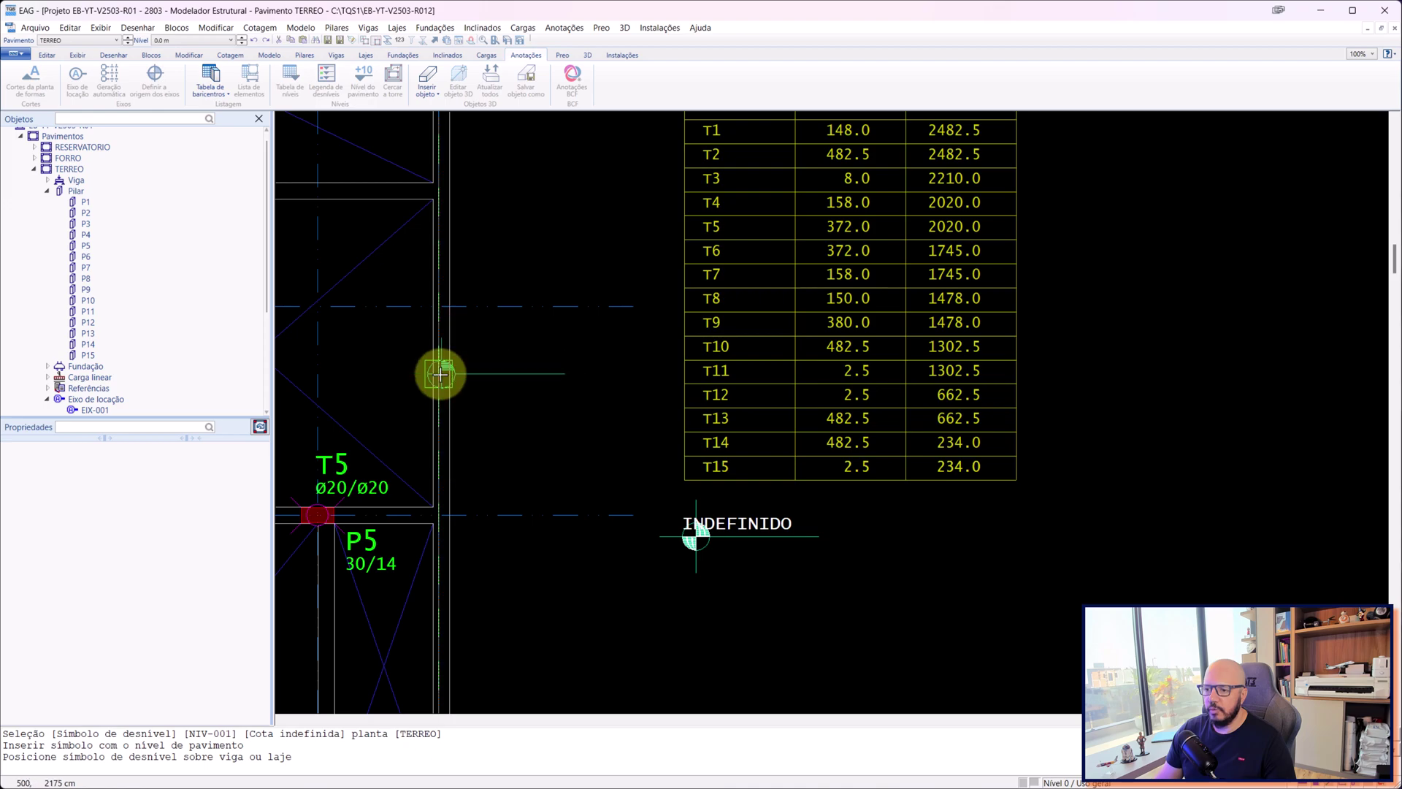
left_click(446, 381)
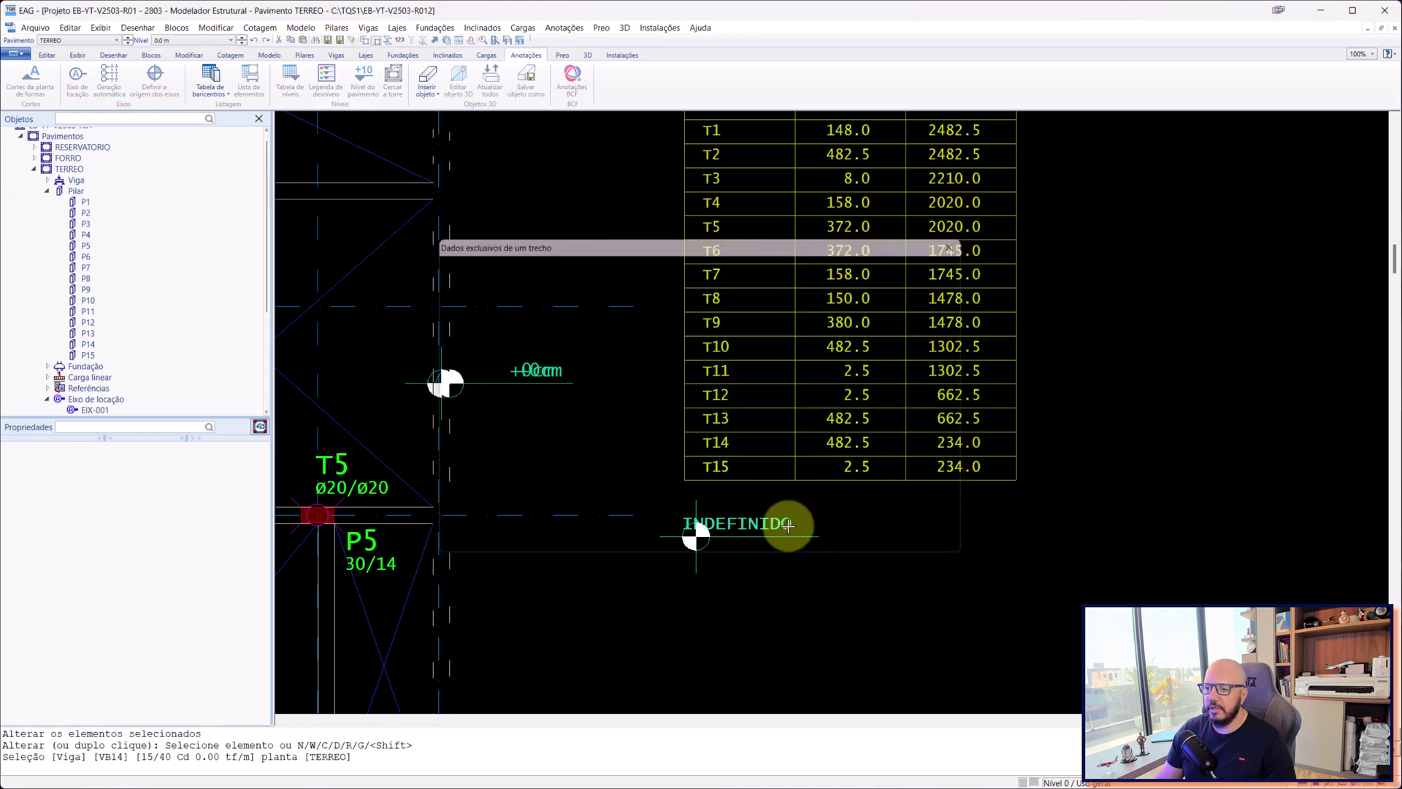
- Delete the undefined level symbol below the centroid table and the level symbols placed on beam VB14
left_click(768, 521)
key("Delete")
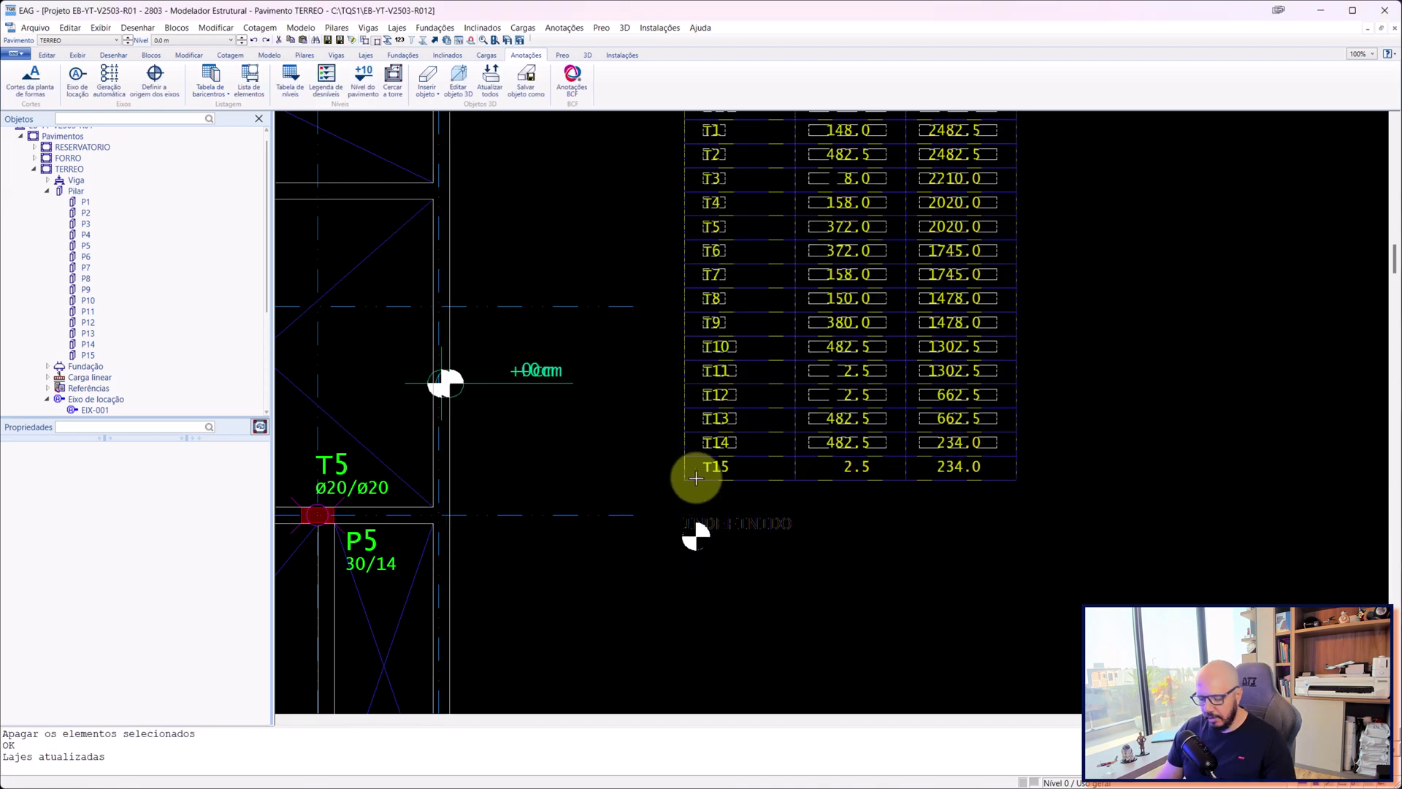
scroll(677, 511, "down", 1)
key("ctrl+z")
left_click(715, 523)
key("Escape")
key("Delete")
key("Escape")
left_click_drag(844, 502, 681, 563)
key("Delete")
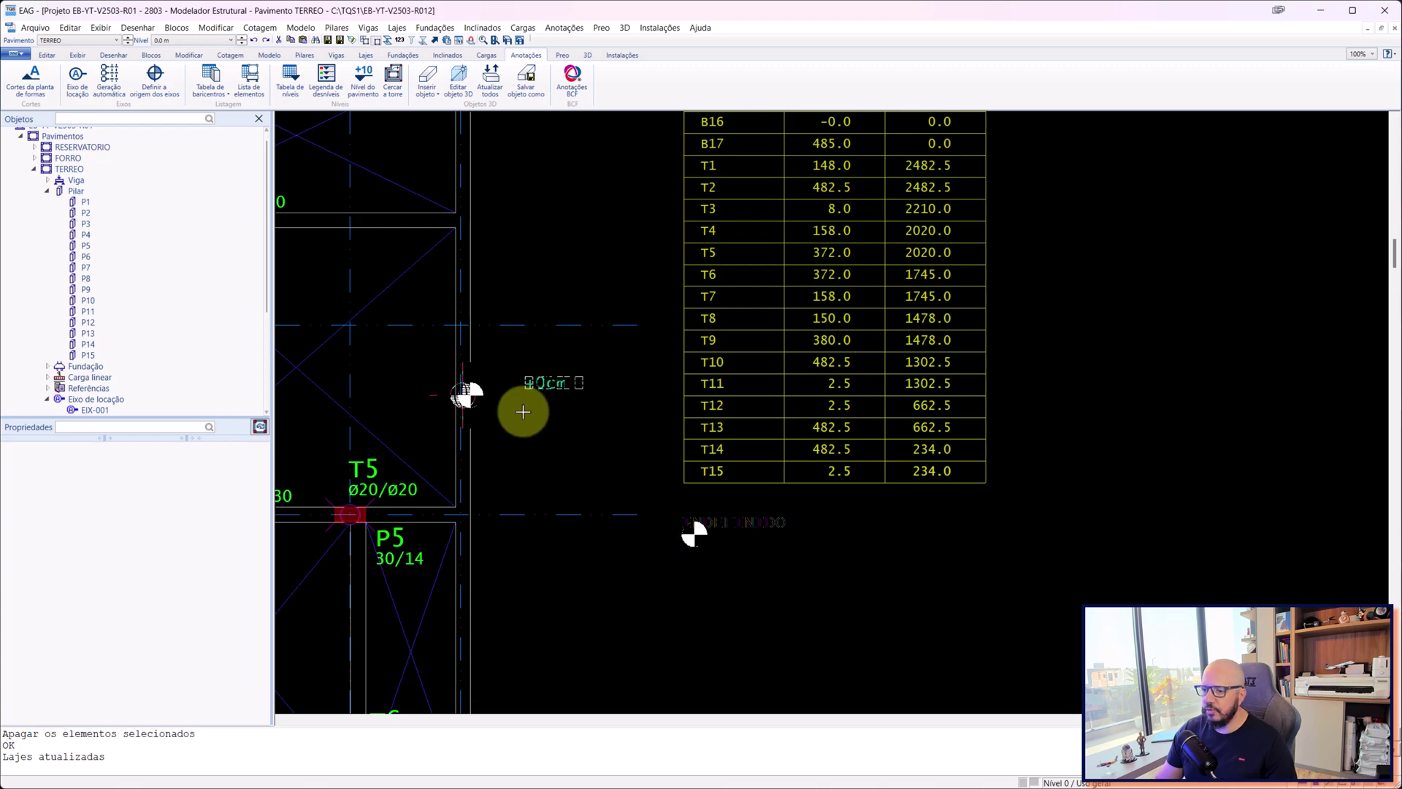
- Insert a floor level symbol on beam VB14 between axes B and C
scroll(515, 402, "up", 2)
left_click(362, 78)
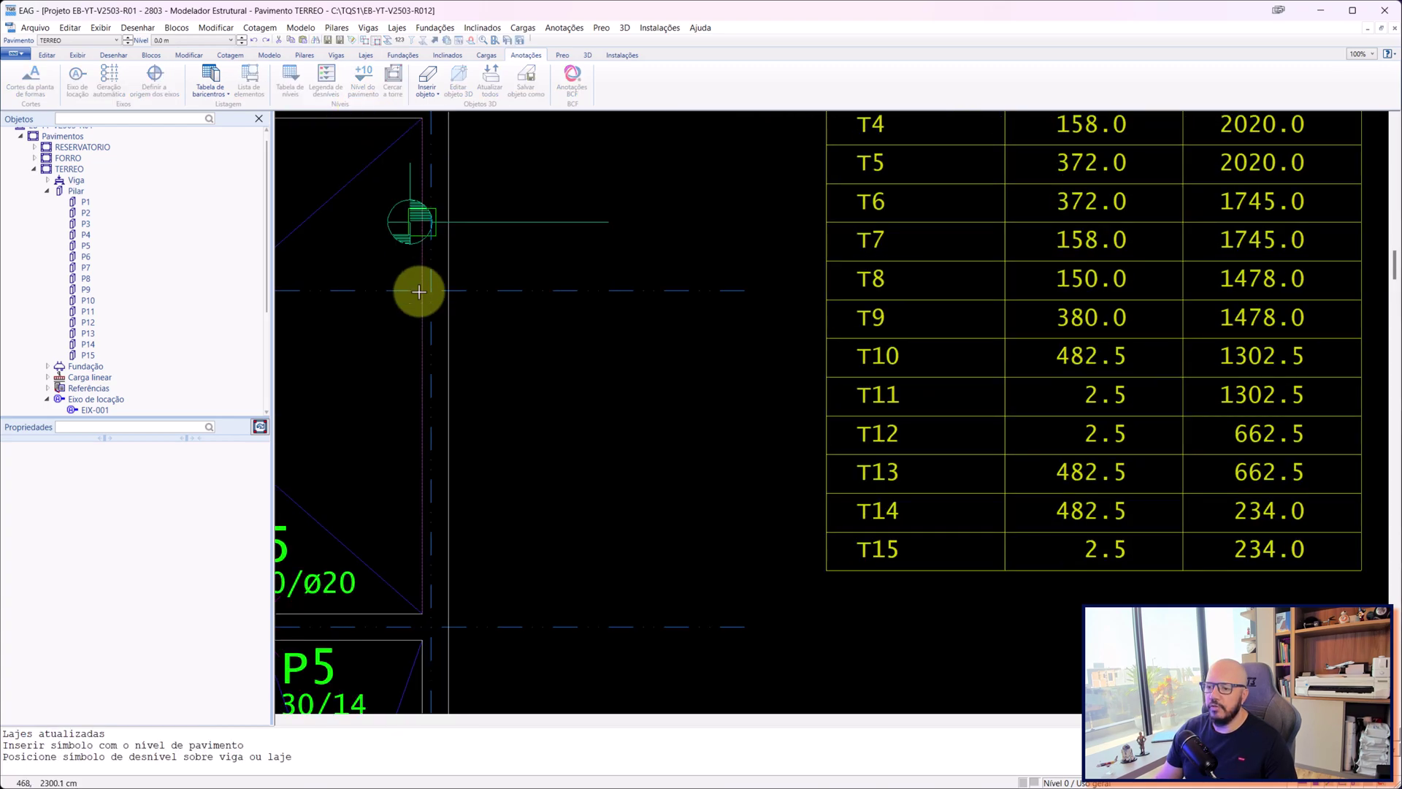
scroll(453, 345, "down", 2)
scroll(454, 350, "down", 1)
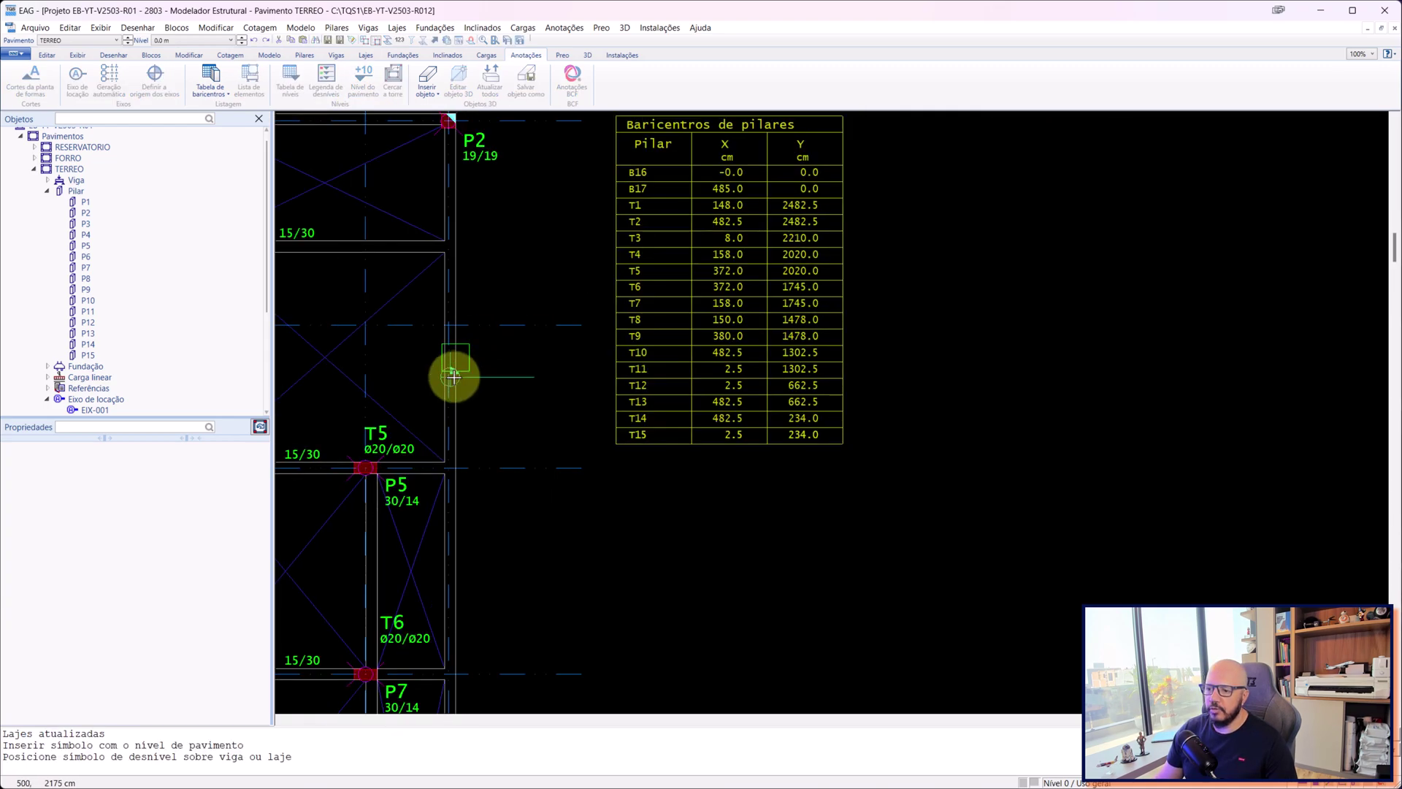
scroll(451, 376, "up", 2)
left_click(449, 361)
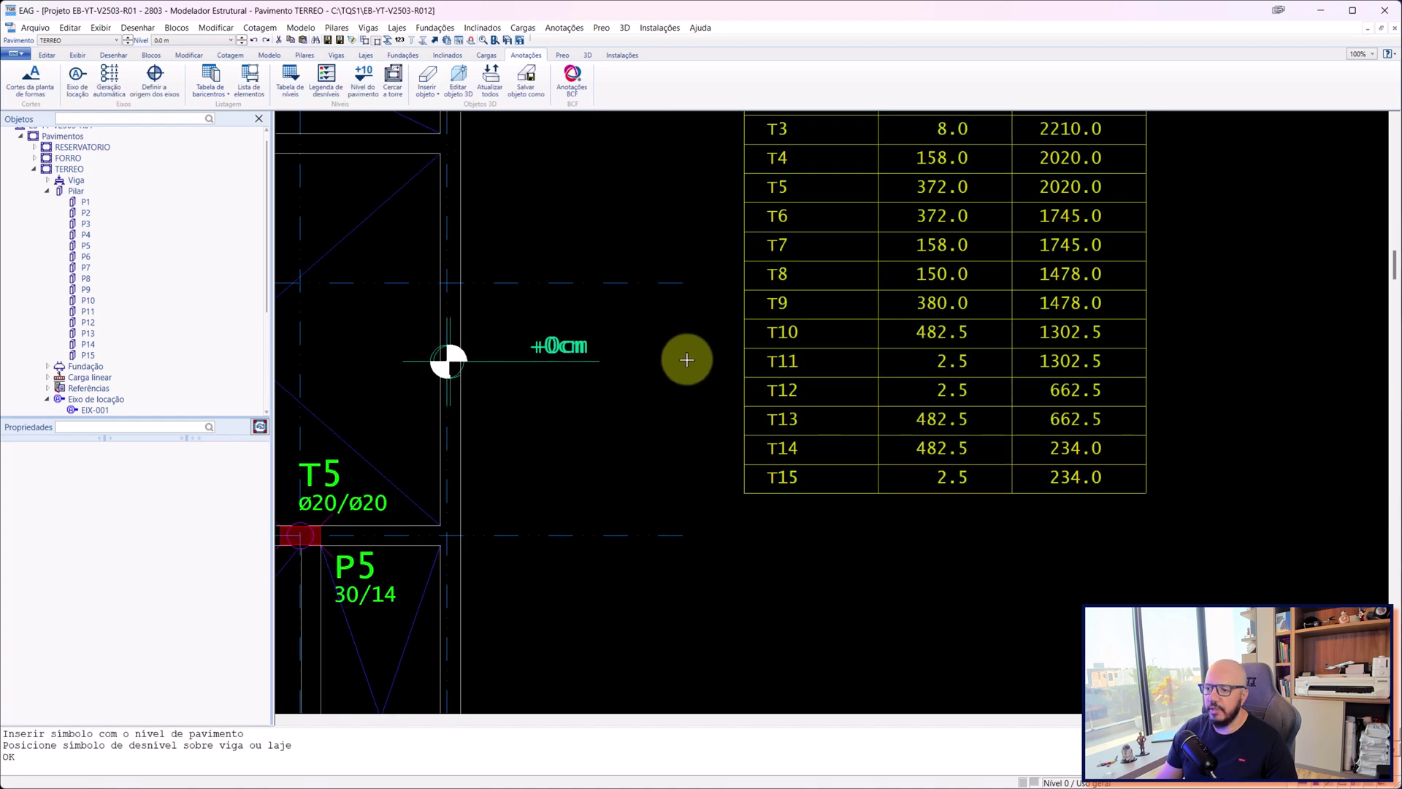
scroll(572, 341, "down", 1)
scroll(538, 362, "down", 1)
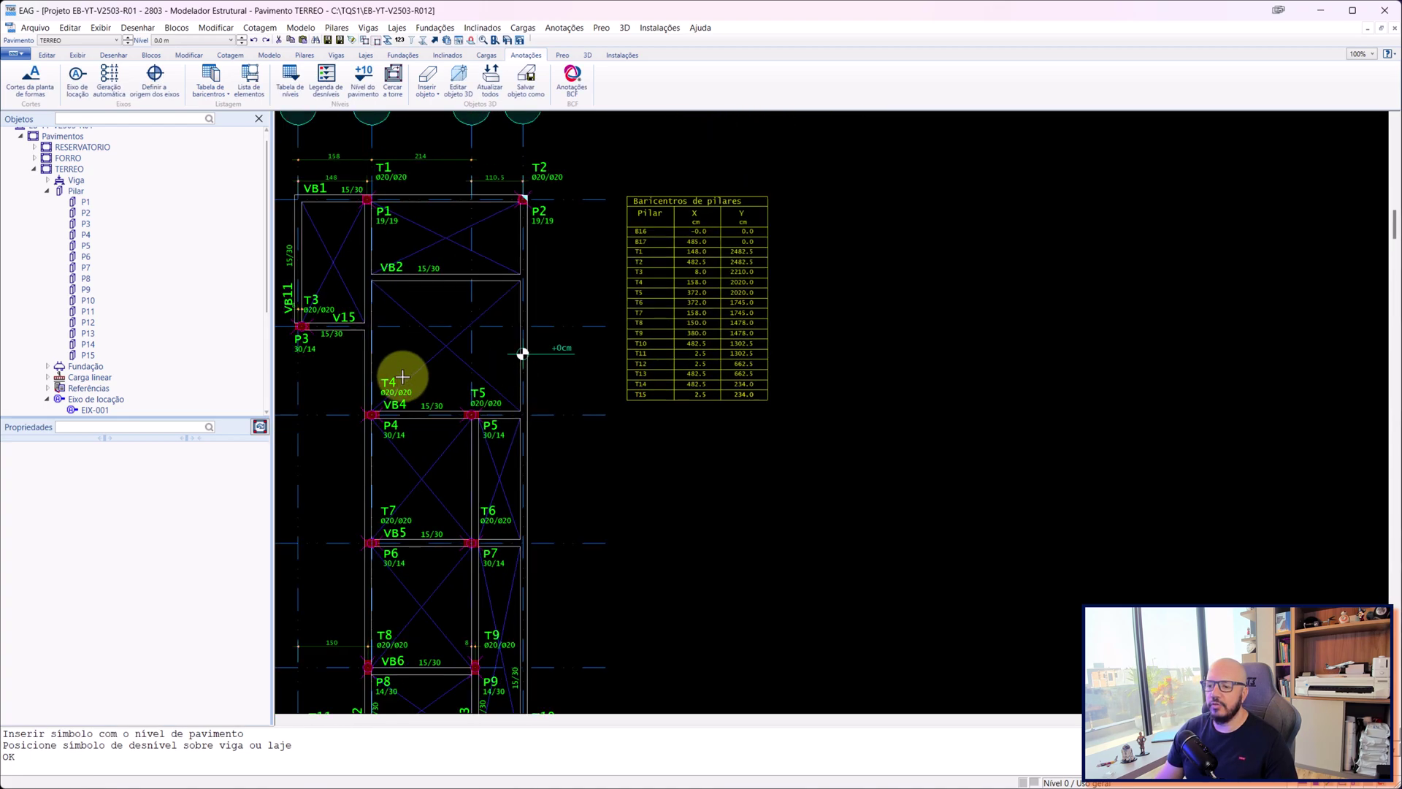
middle_click_drag(401, 379, 629, 282)
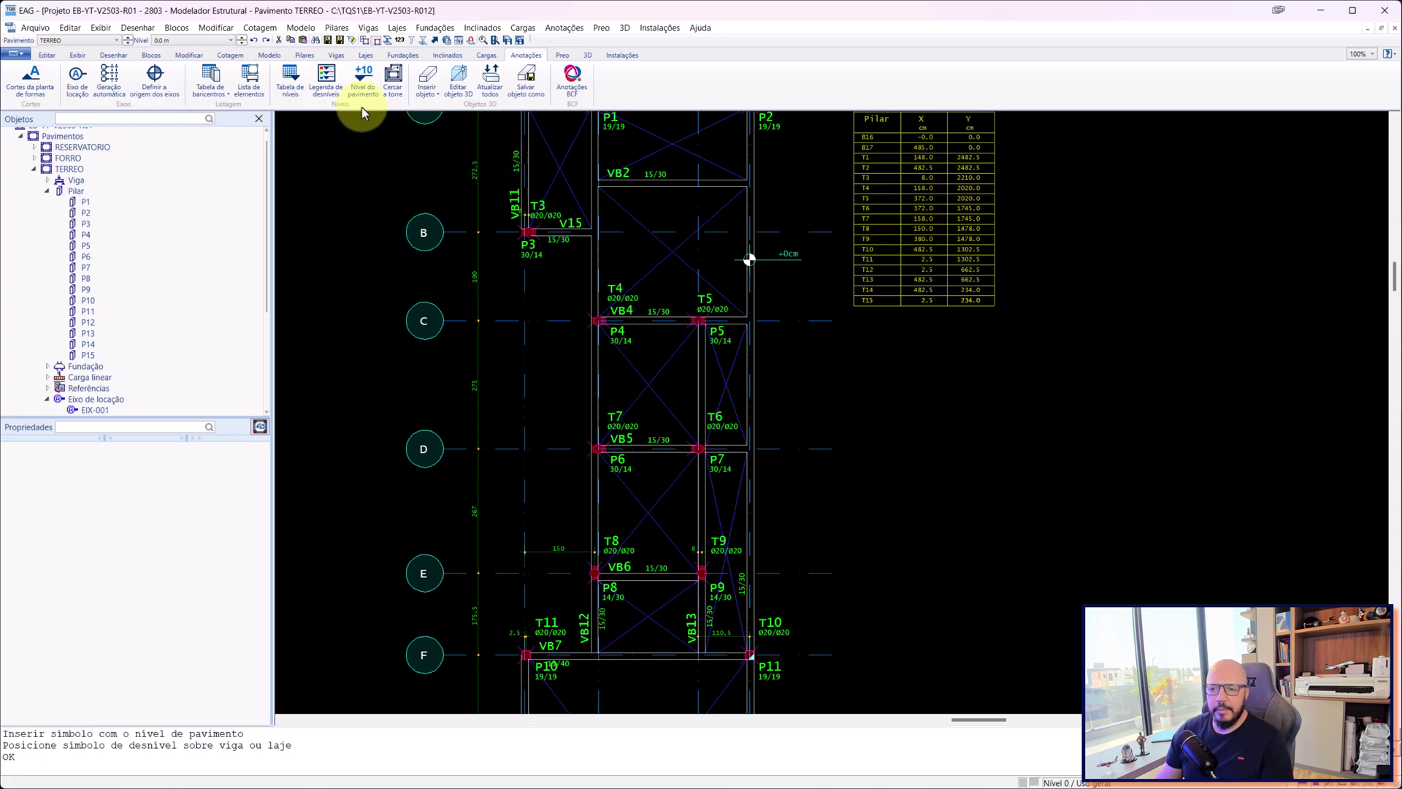
- Insert an element list of type Vigas directly below the foundation centroid table
left_click(249, 88)
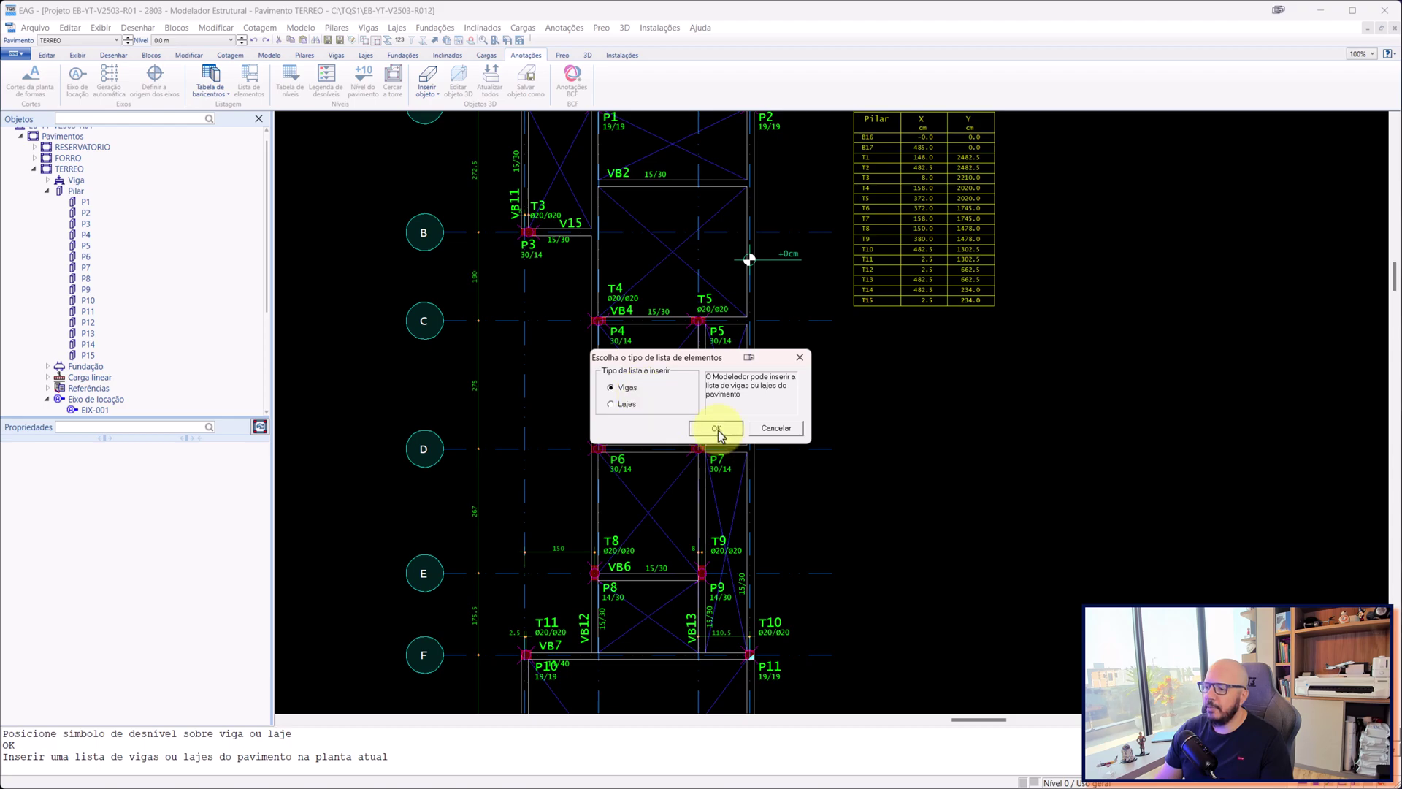
left_click(716, 431)
left_click(849, 323)
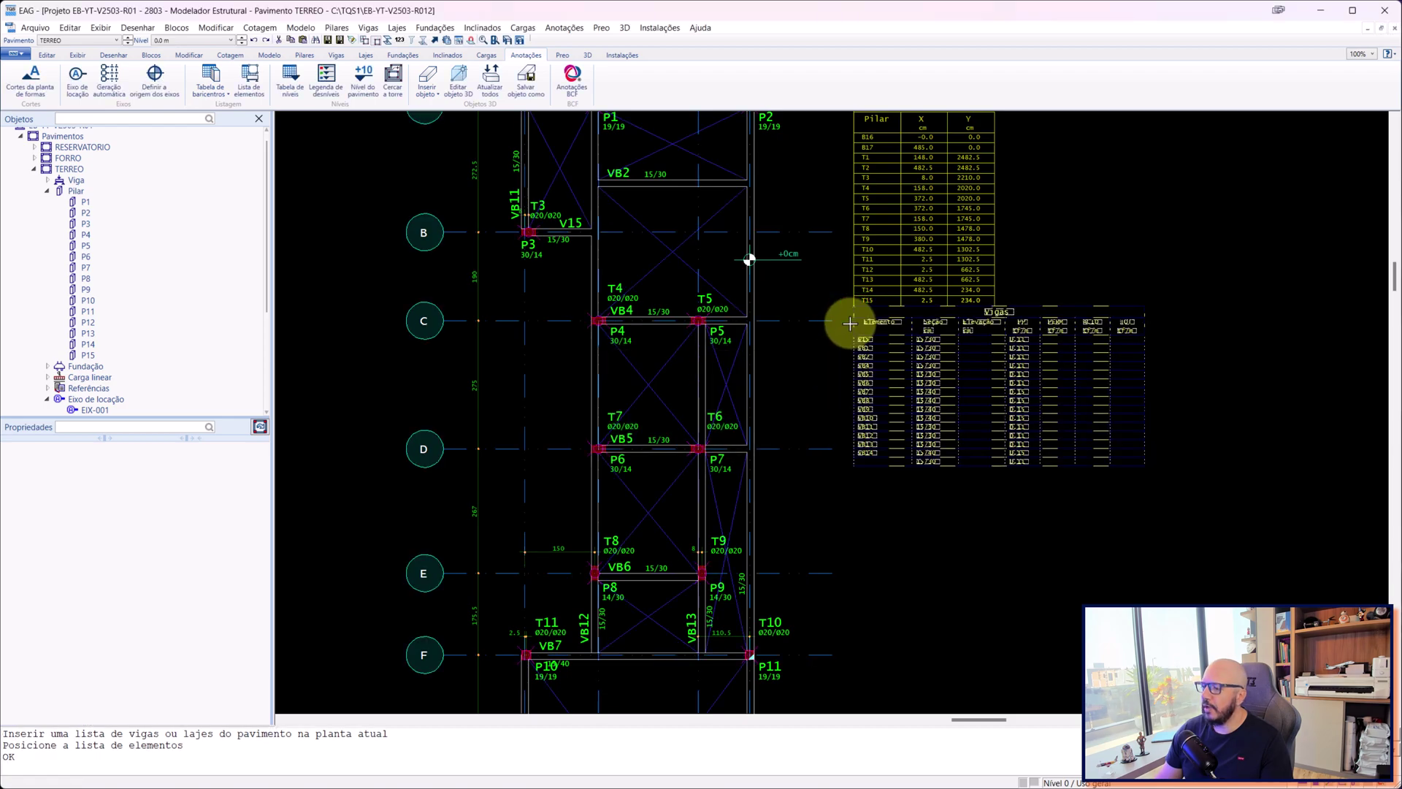
scroll(942, 354, "up", 4)
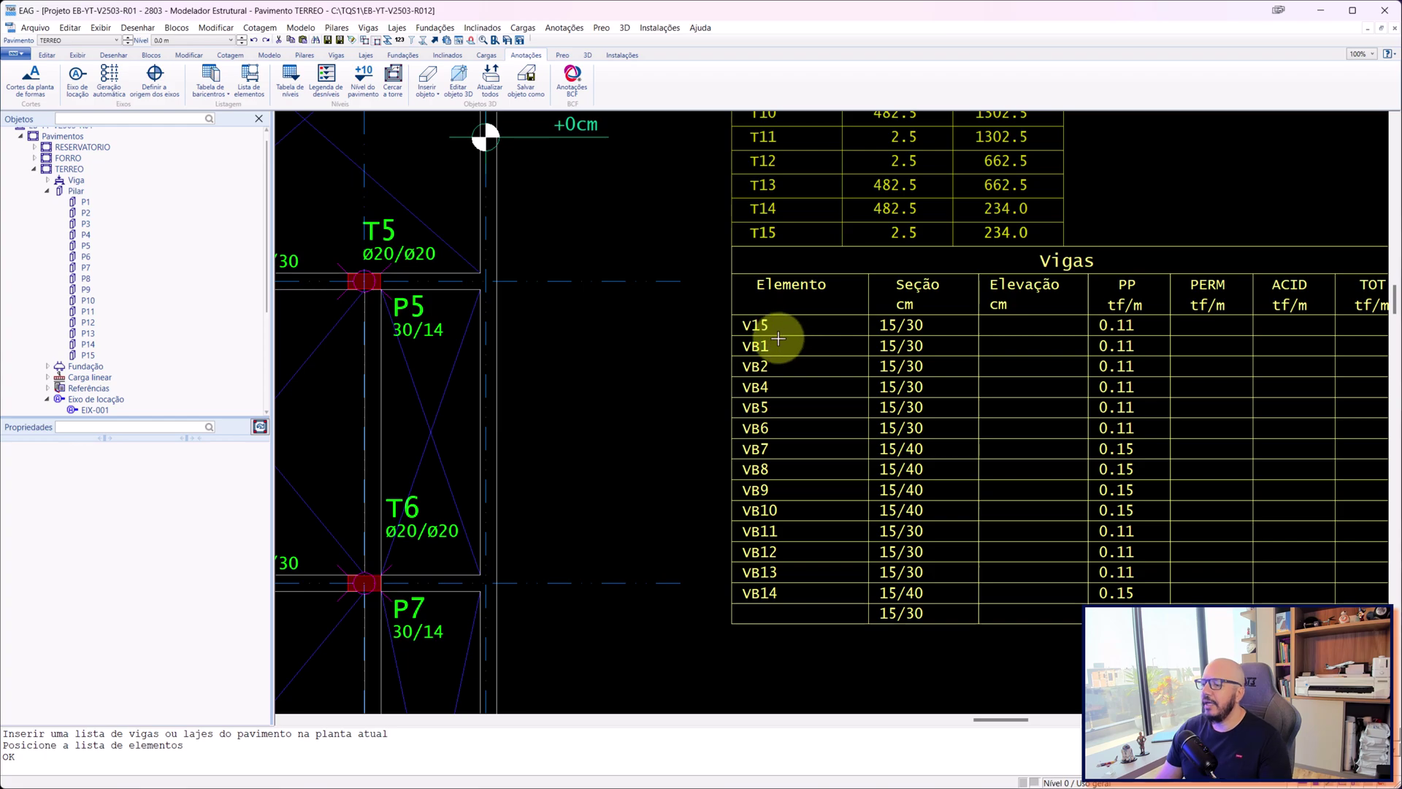
scroll(778, 338, "up", 2)
scroll(778, 335, "down", 1)
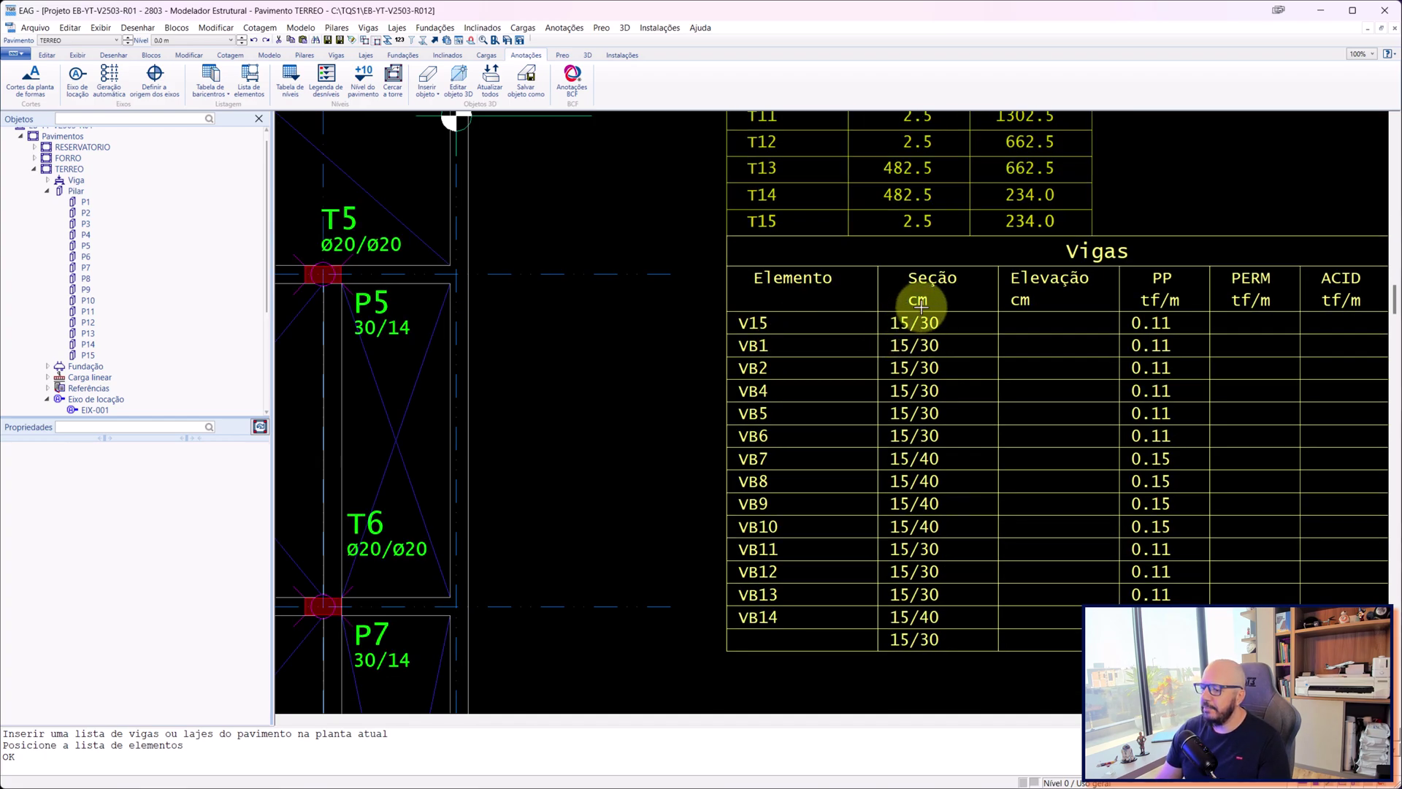
- Examine the beams on the plan down to axis I and the section, elevation and load columns of the beam list
scroll(918, 305, "down", 3)
middle_click_drag(787, 453, 798, 182)
middle_click_drag(815, 501, 831, 197)
scroll(831, 197, "up", 1)
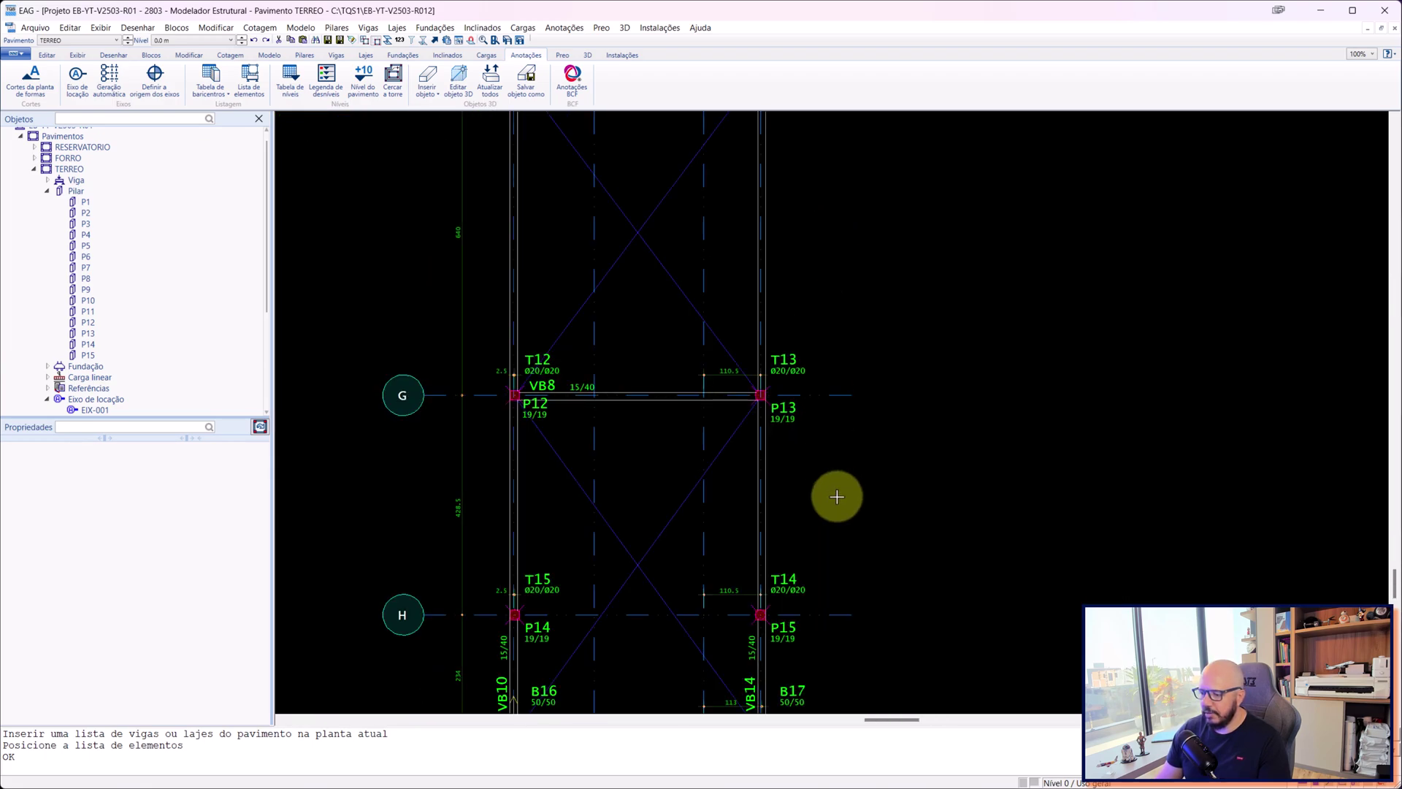
middle_click_drag(835, 545, 862, 181)
scroll(611, 351, "up", 1)
scroll(616, 348, "down", 1)
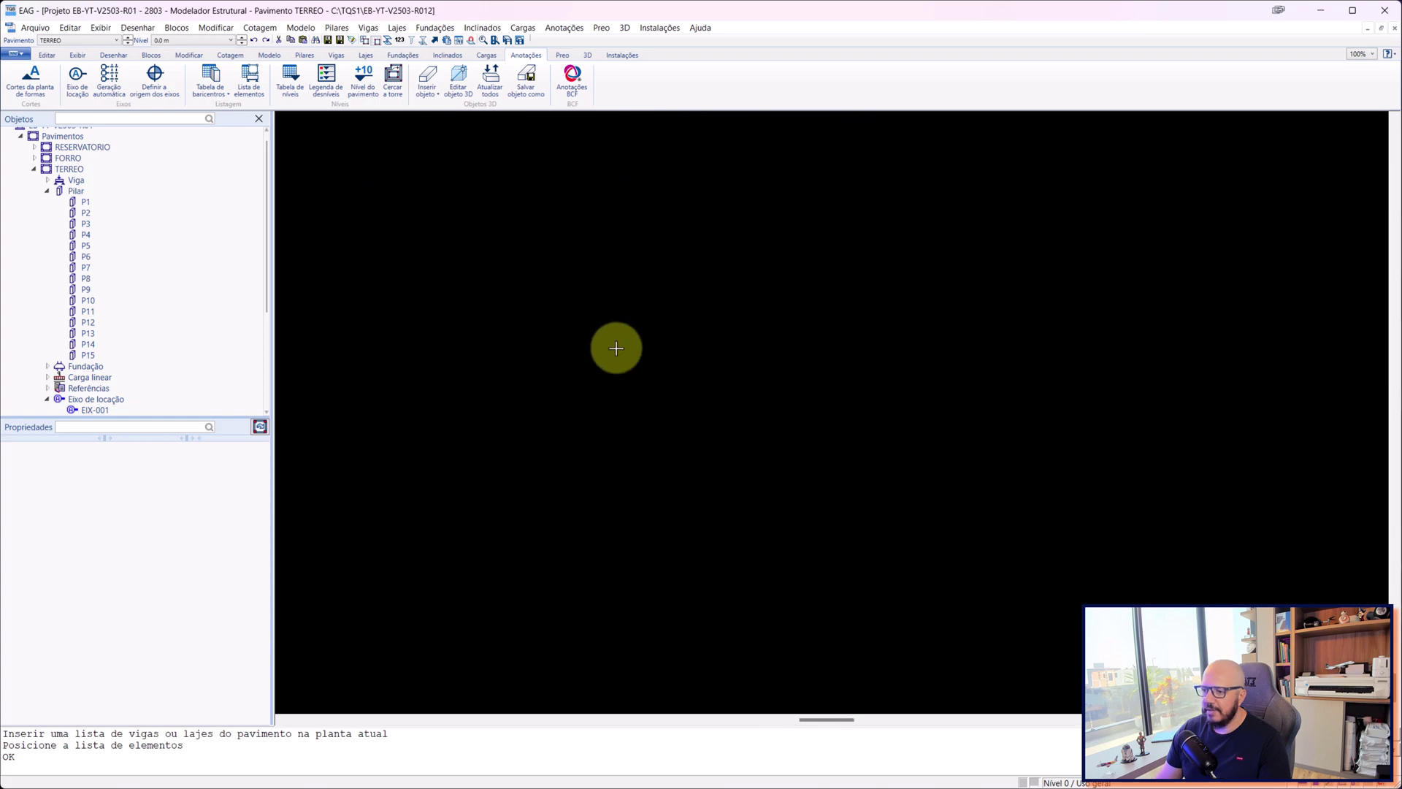
middle_click_drag(683, 216, 686, 507)
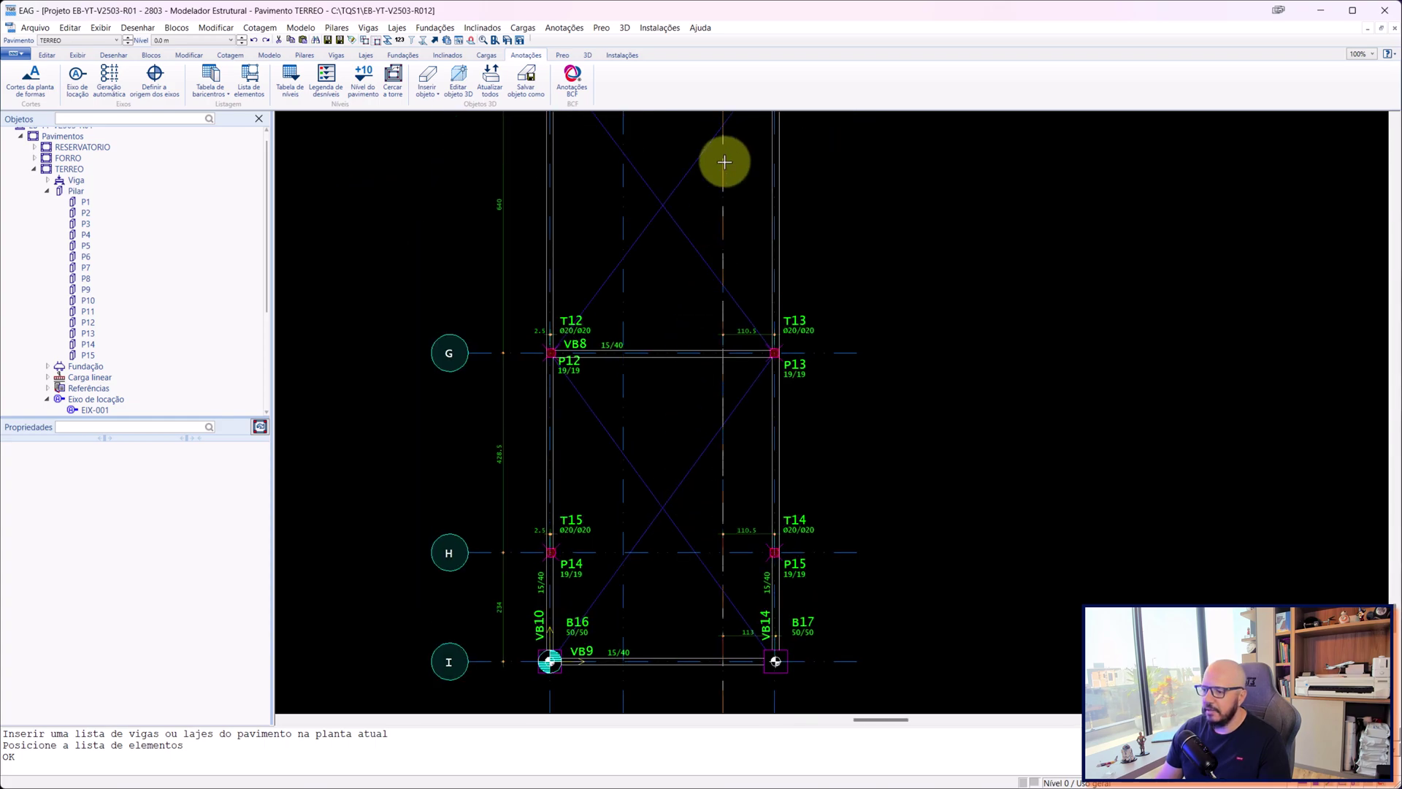
middle_click_drag(723, 157, 629, 550)
scroll(801, 416, "up", 3)
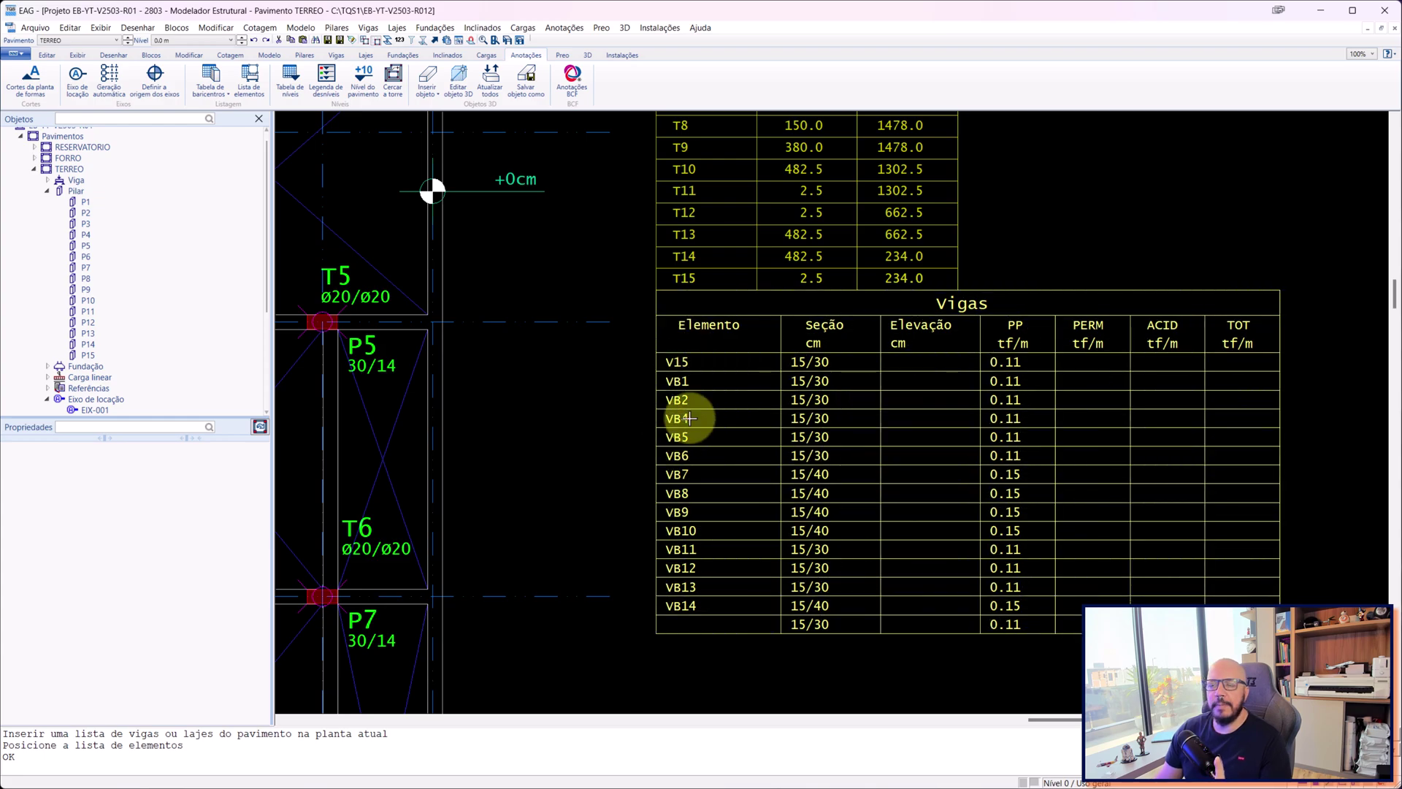
scroll(1051, 316, "down", 1)
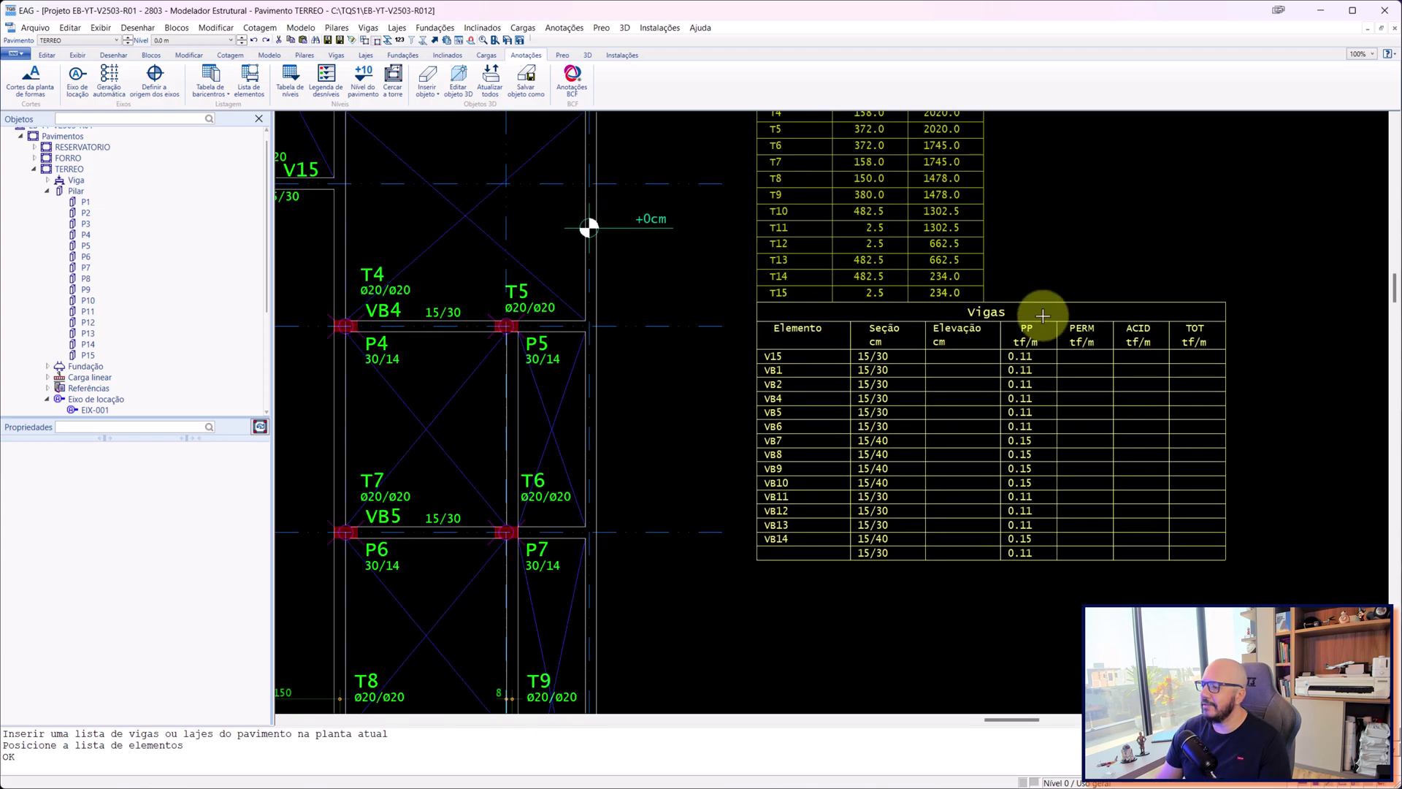
scroll(1049, 311, "up", 2)
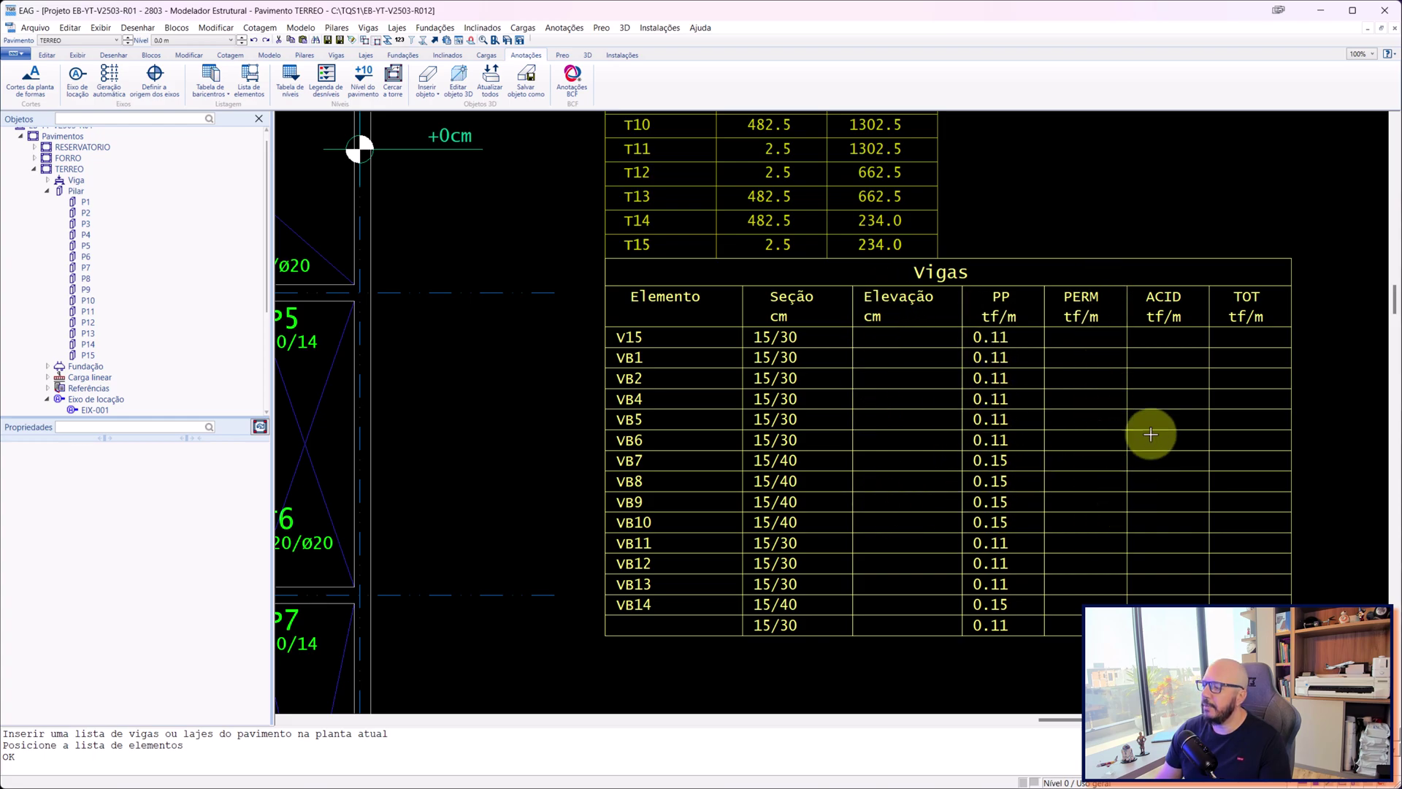
scroll(770, 362, "down", 1)
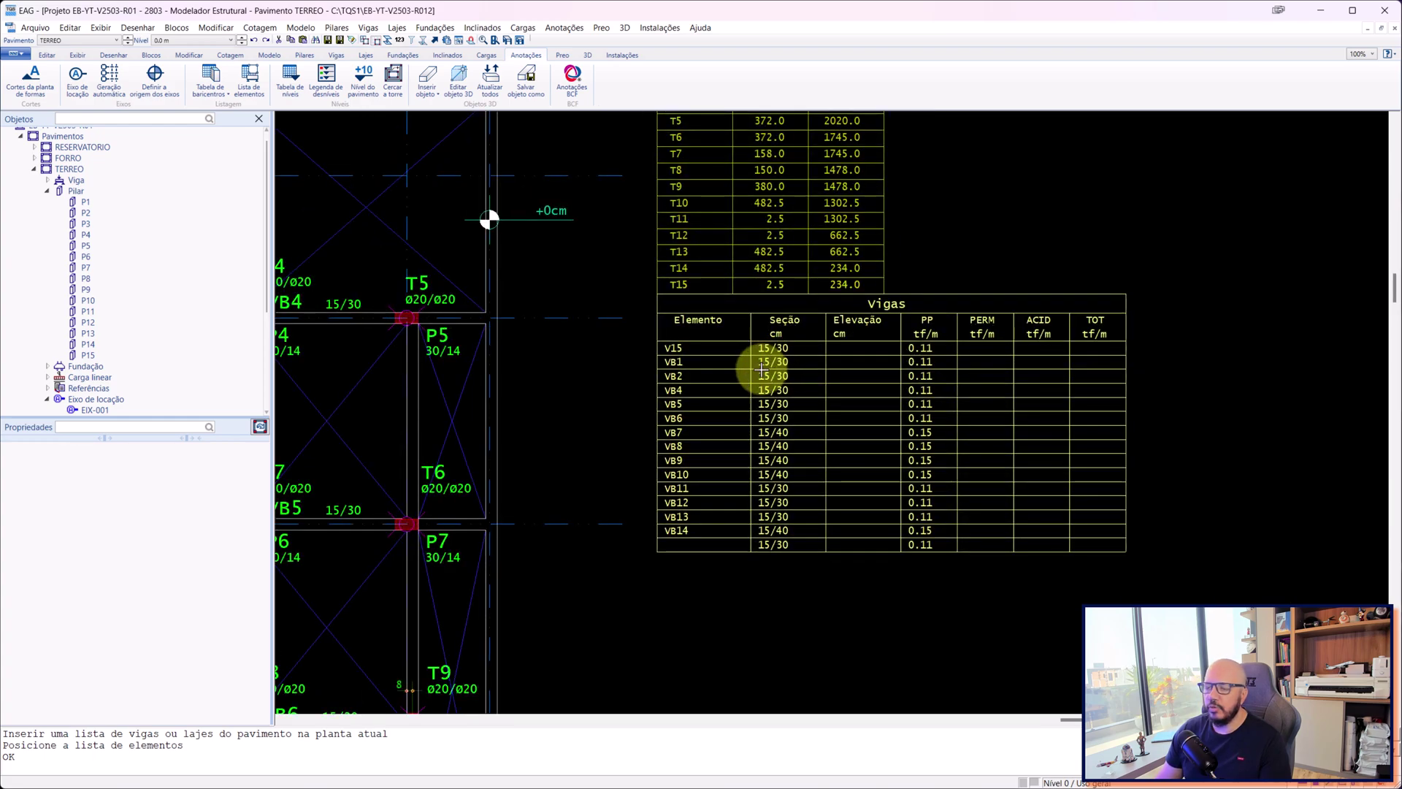
scroll(1080, 374, "up", 1)
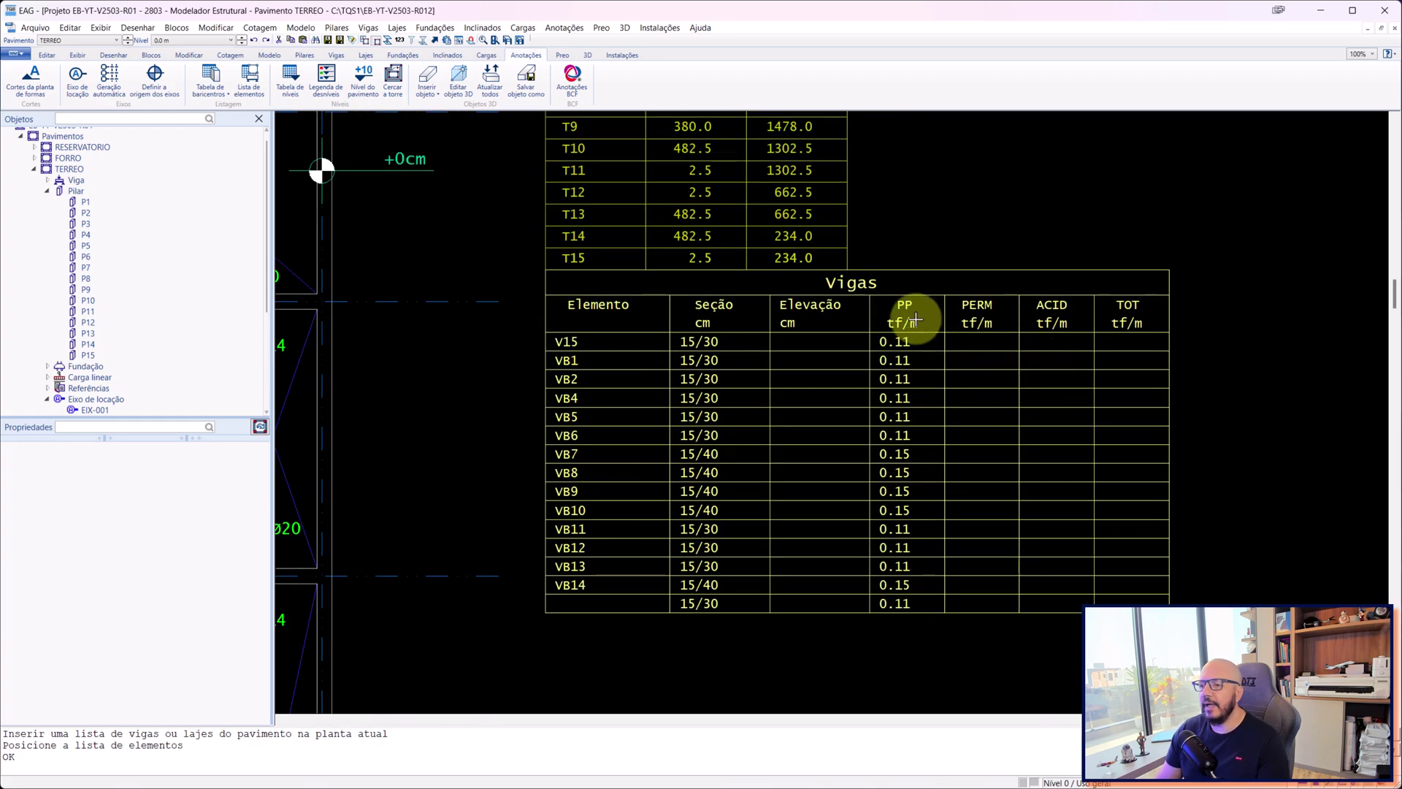
middle_click_drag(777, 264, 854, 320)
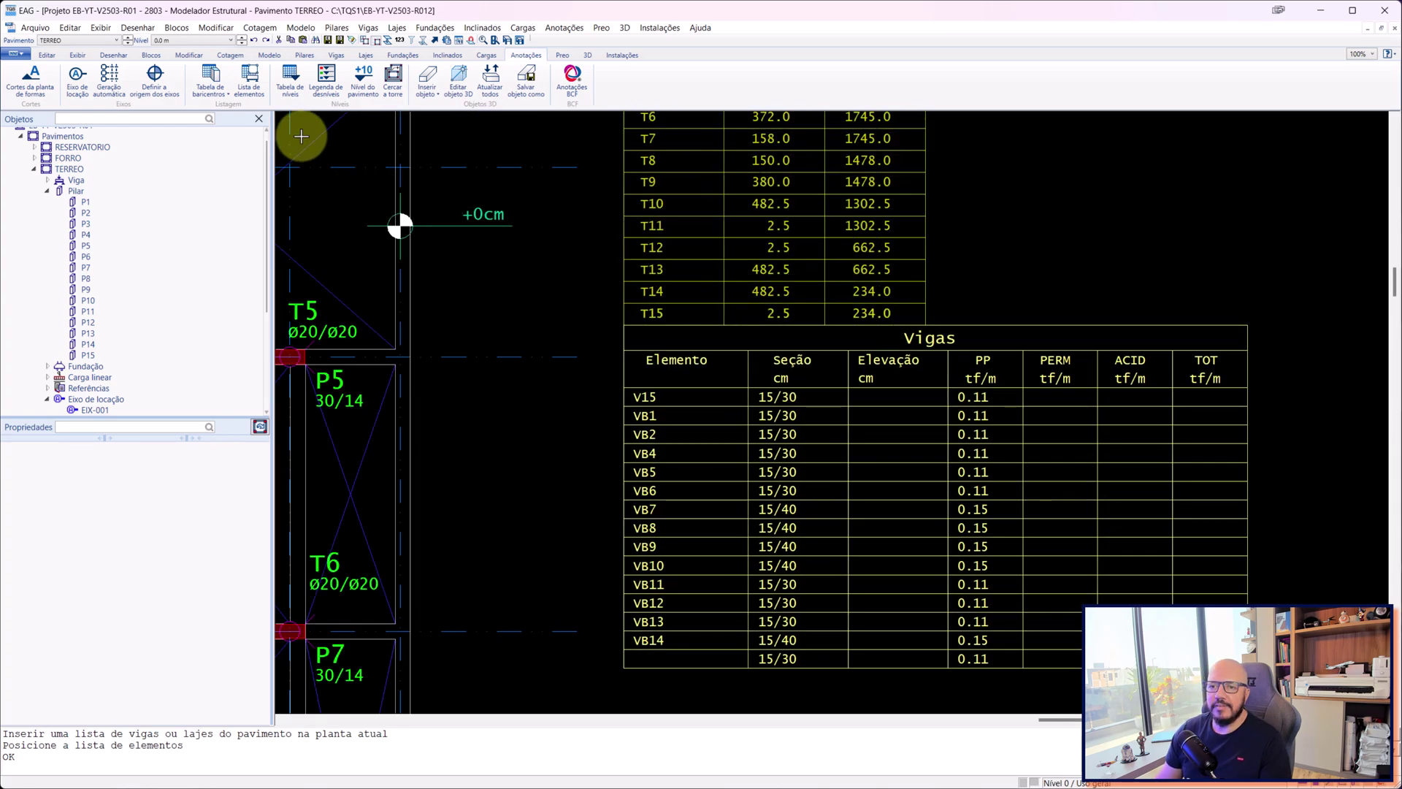
scroll(492, 200, "down", 4)
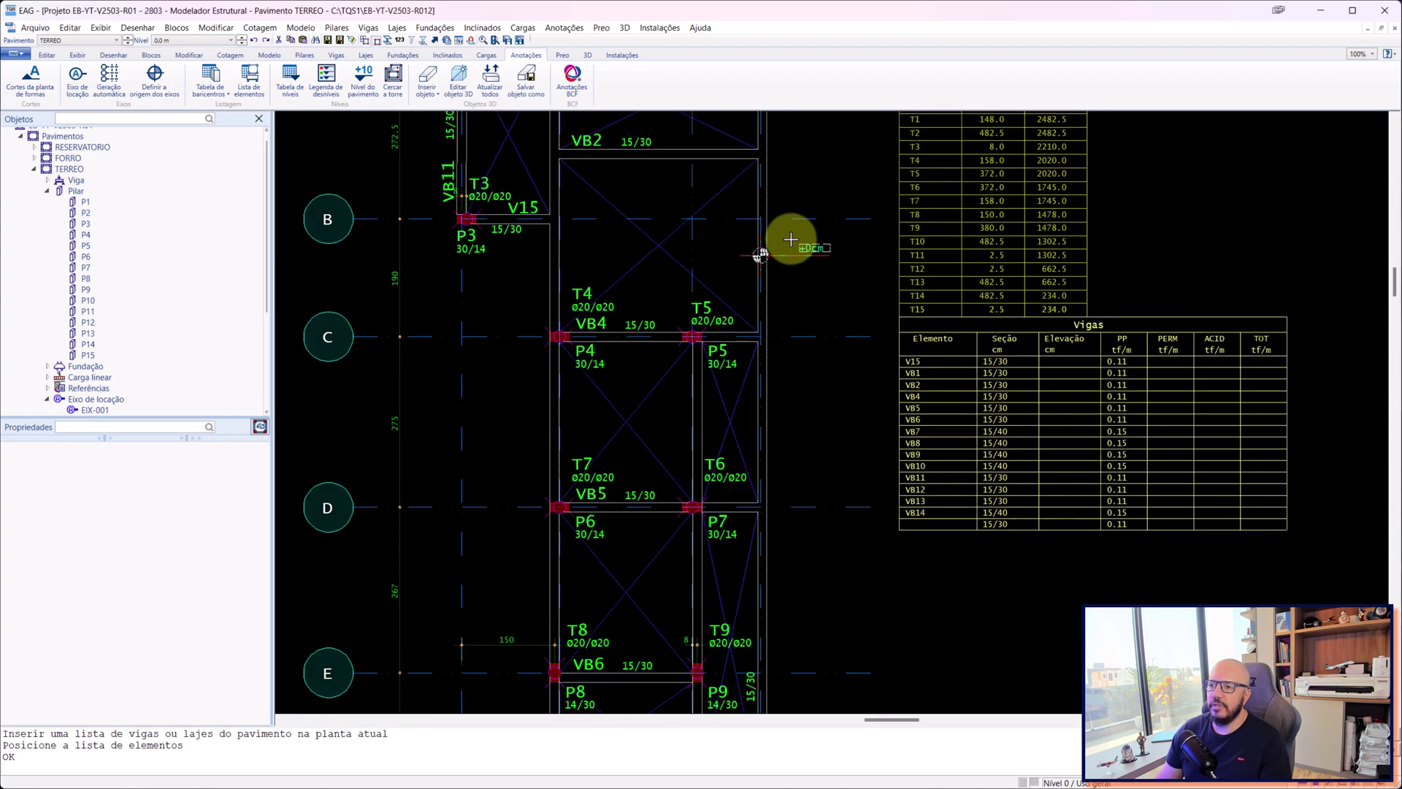
left_click(805, 243)
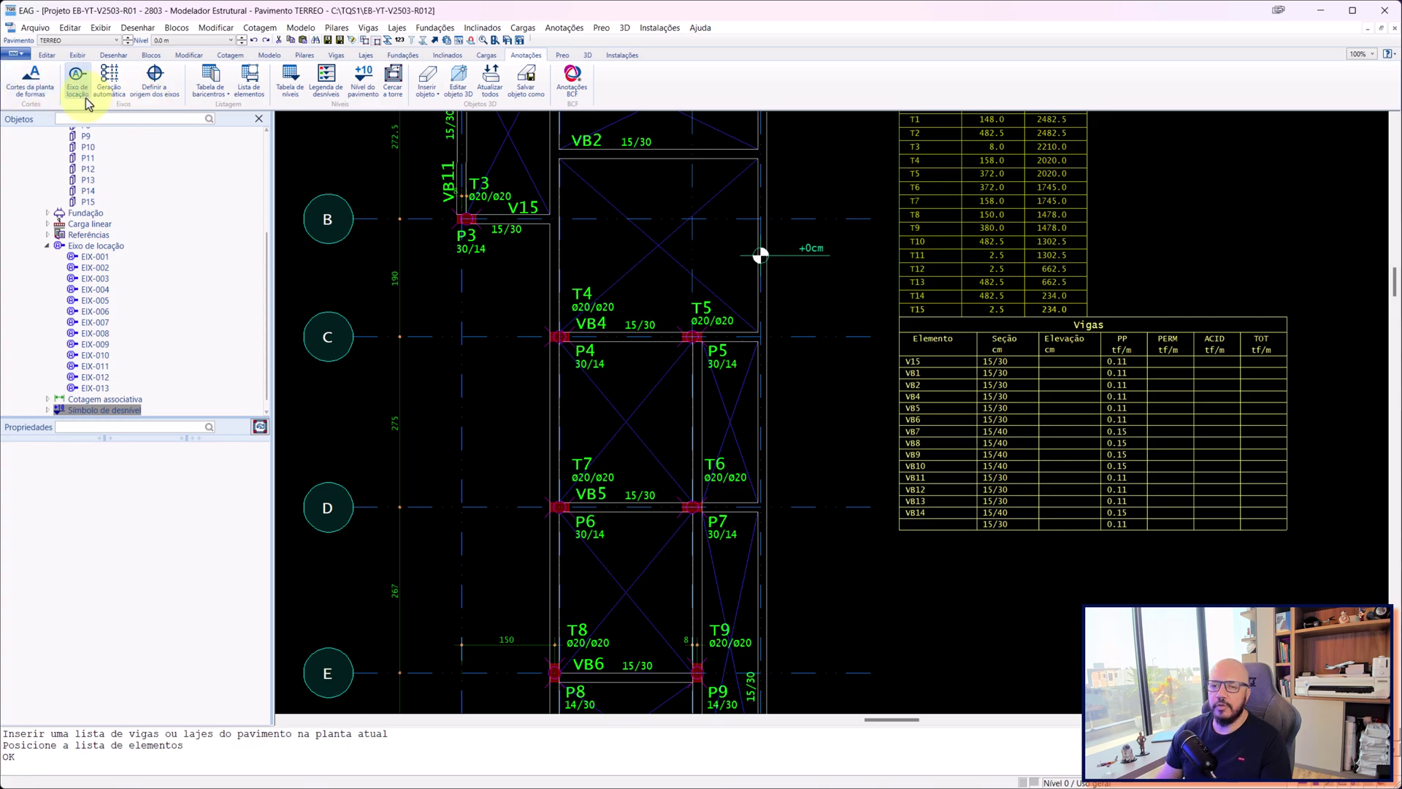
- Start formwork plan section A as a whole-building depth section (Corte com profundidade de todo o edifício), projected and with cut elements identified
left_click(36, 94)
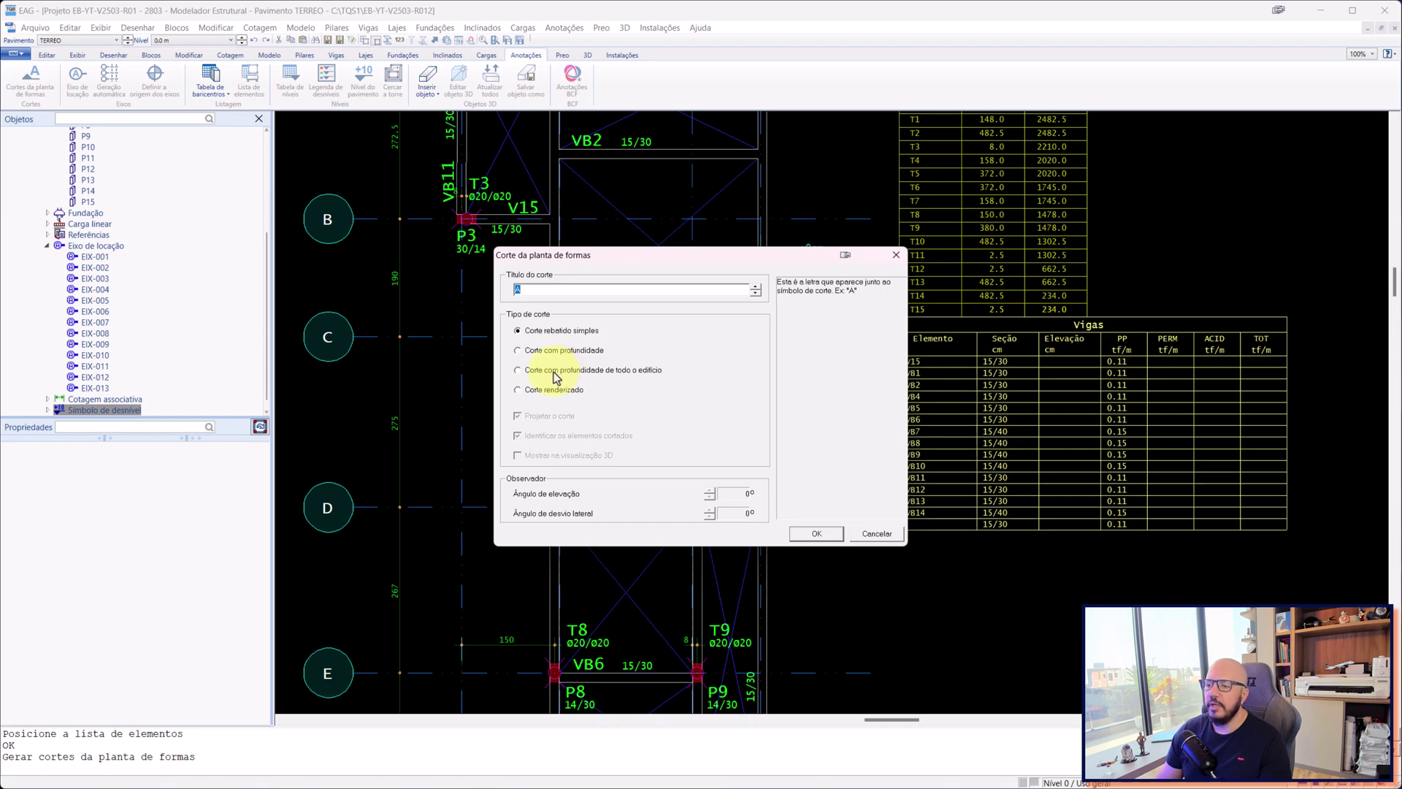
left_click(555, 371)
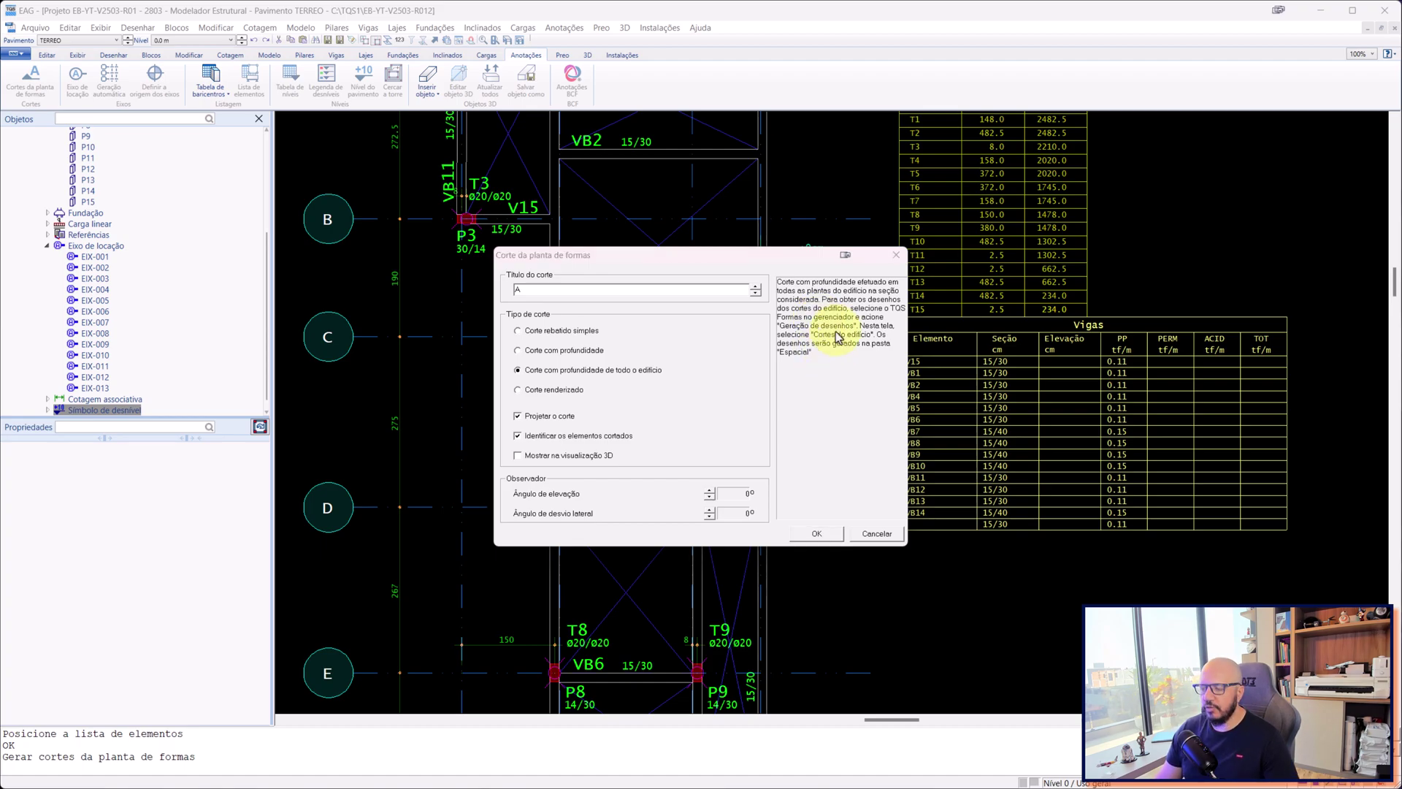
key("super+Tab")
left_click(752, 285)
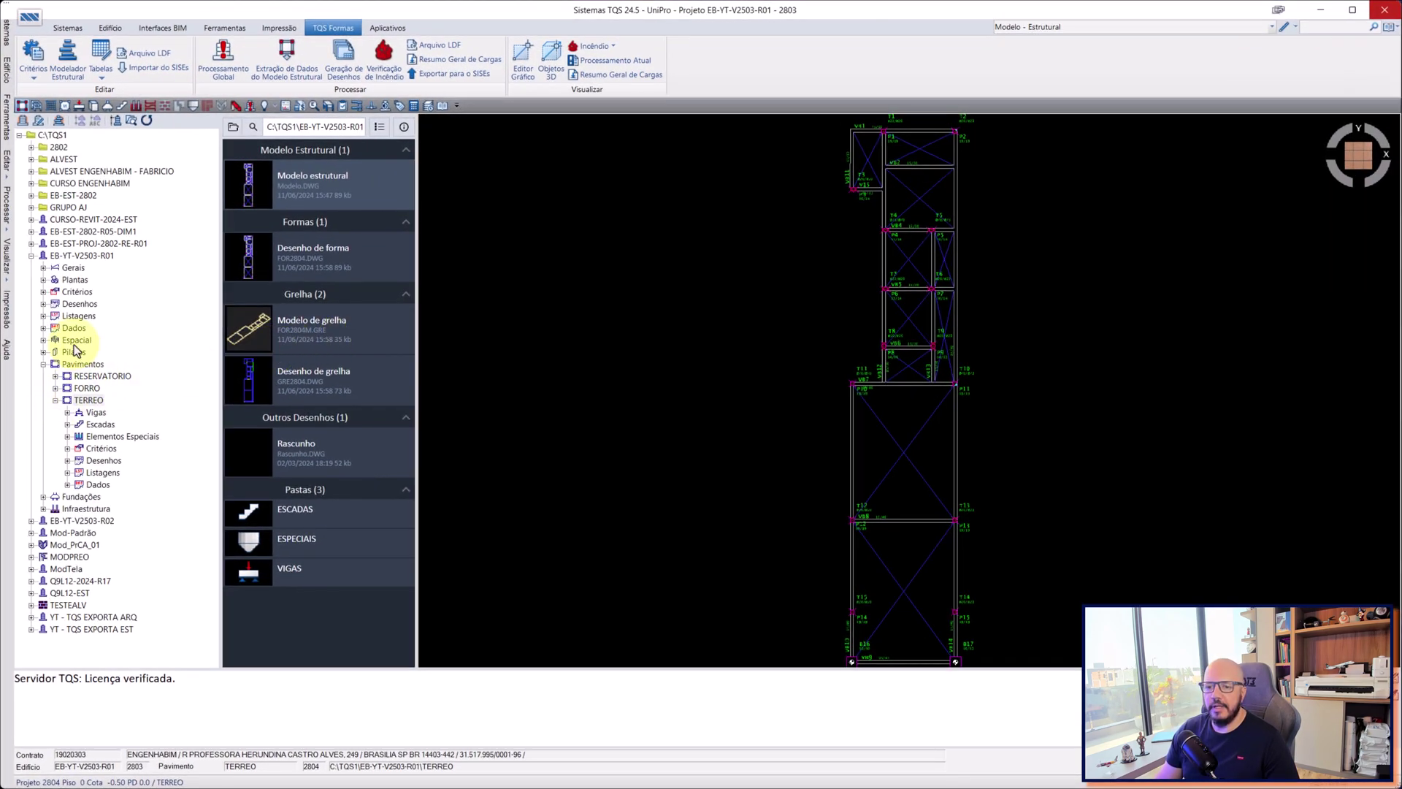
key("super+Tab")
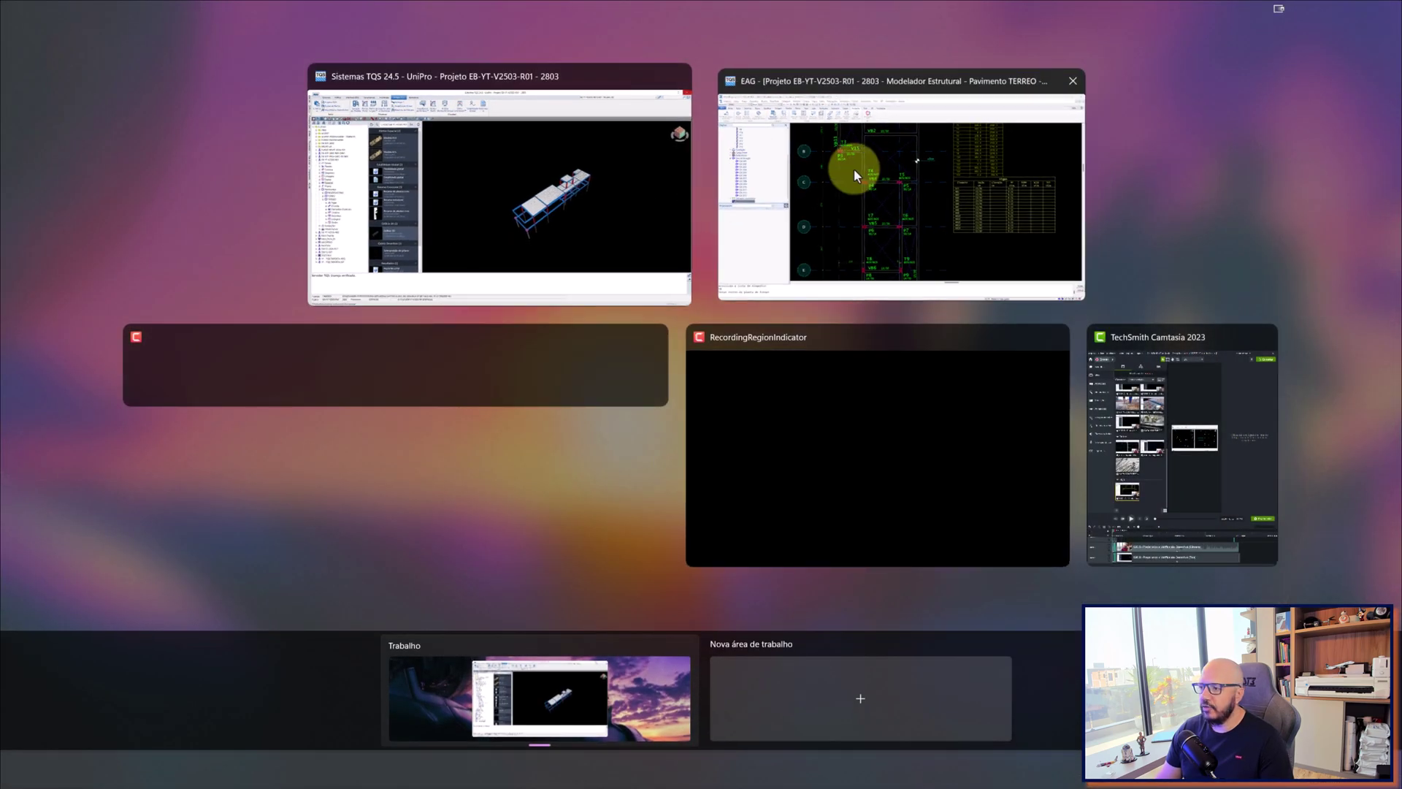
left_click(852, 169)
left_click(818, 538)
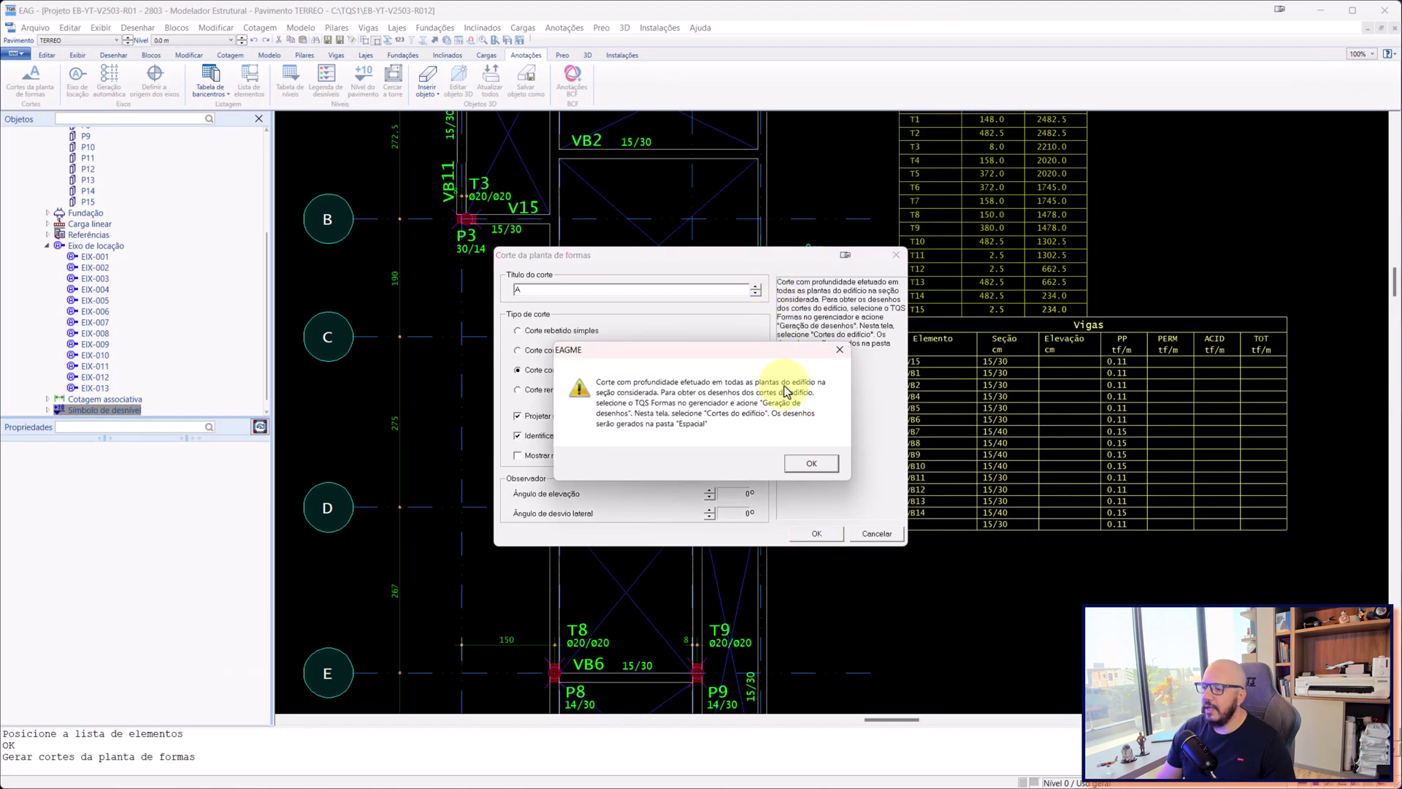
left_click(811, 464)
- Place section A lengthwise between axes 2 and 3, from below axis I to above axis A, with its depth reaching past axis 1
scroll(701, 343, "down", 4)
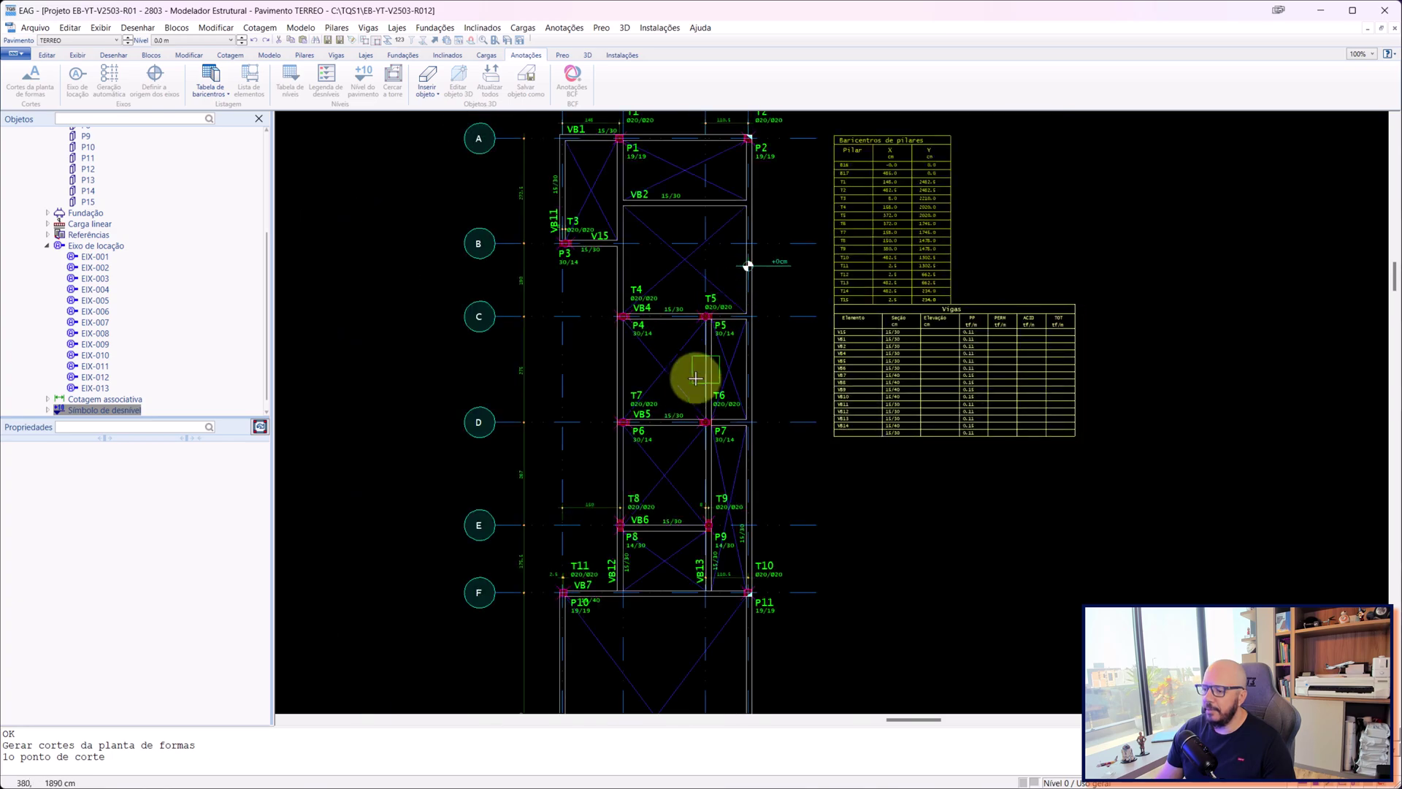
scroll(664, 322, "down", 3)
scroll(645, 432, "up", 4)
scroll(654, 432, "down", 4)
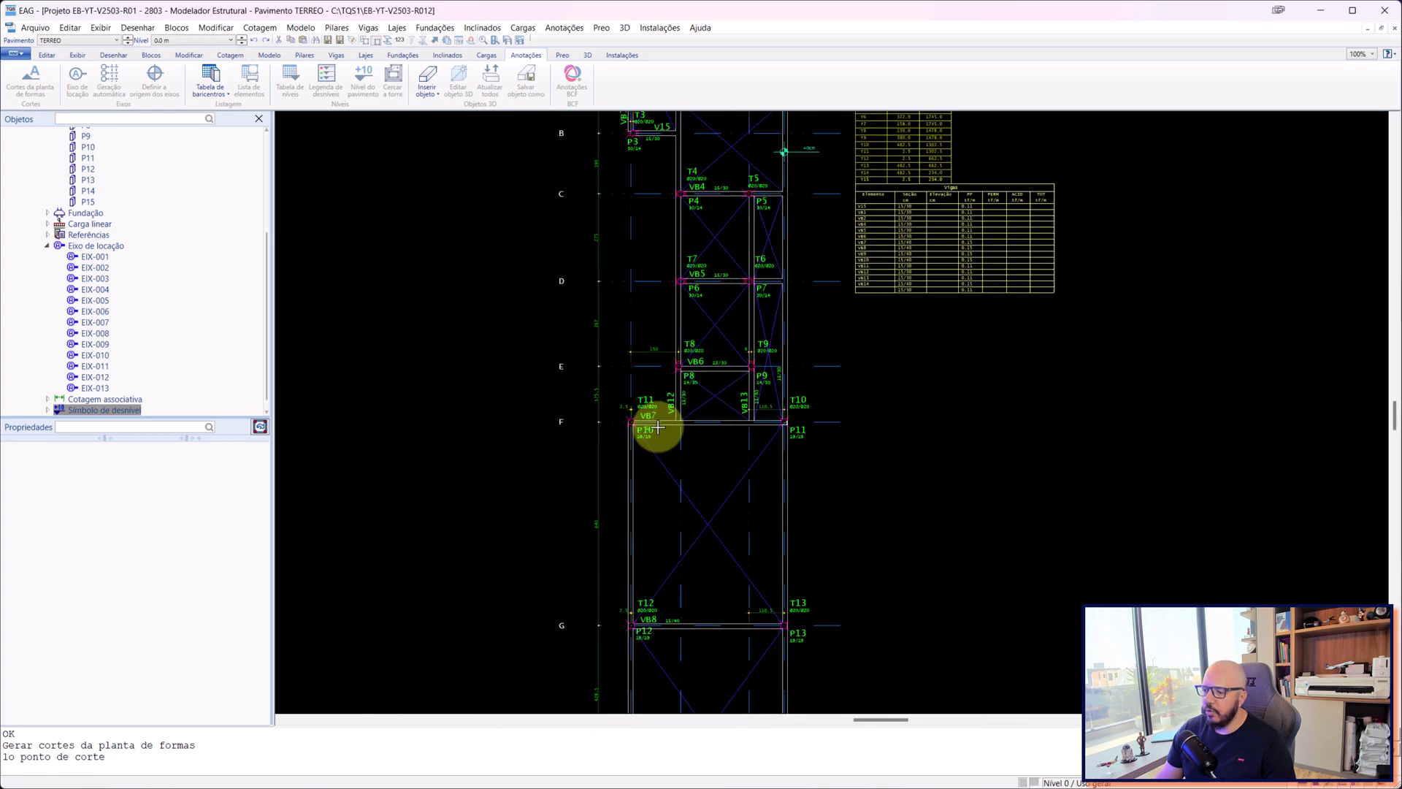
scroll(672, 620, "up", 3)
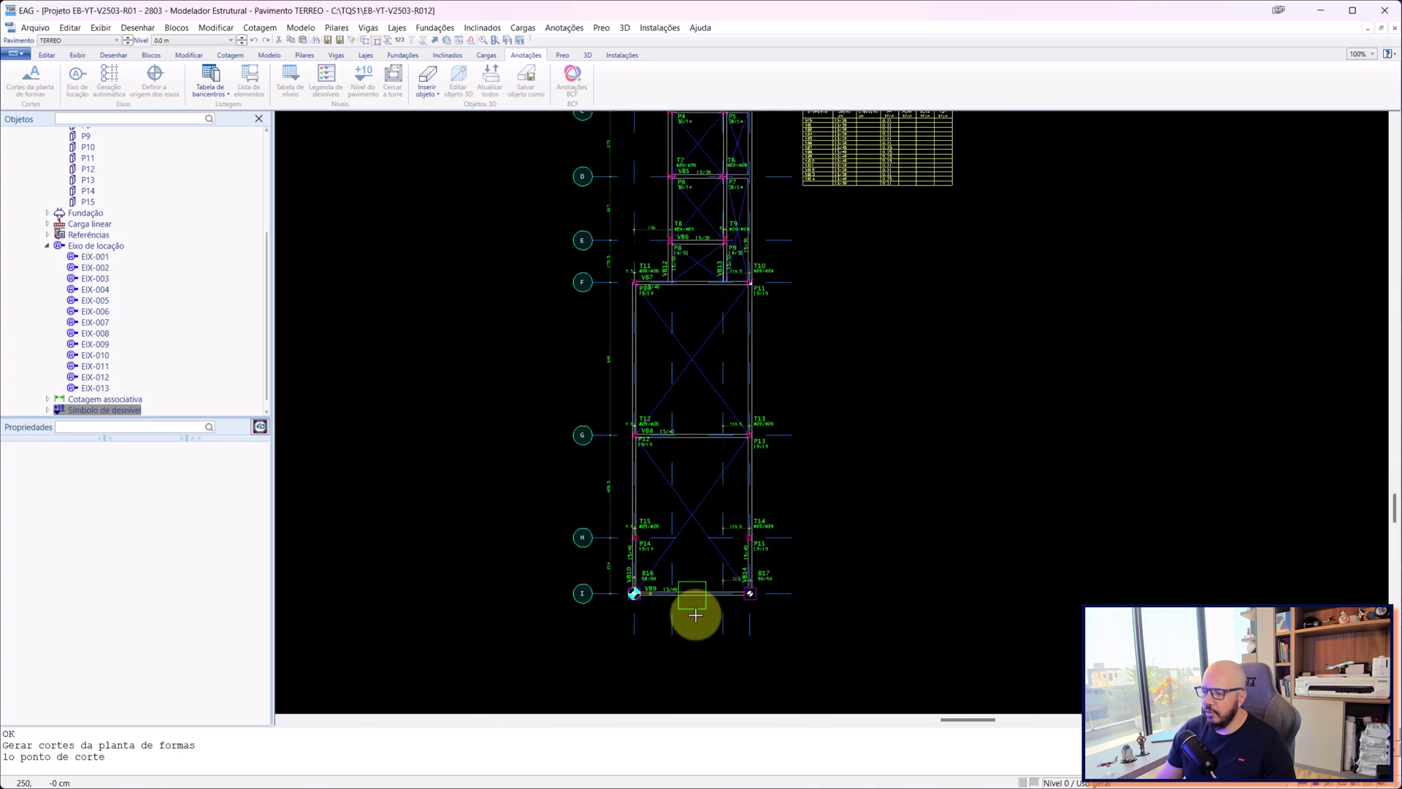
scroll(692, 629, "up", 1)
scroll(701, 606, "up", 1)
left_click(697, 603)
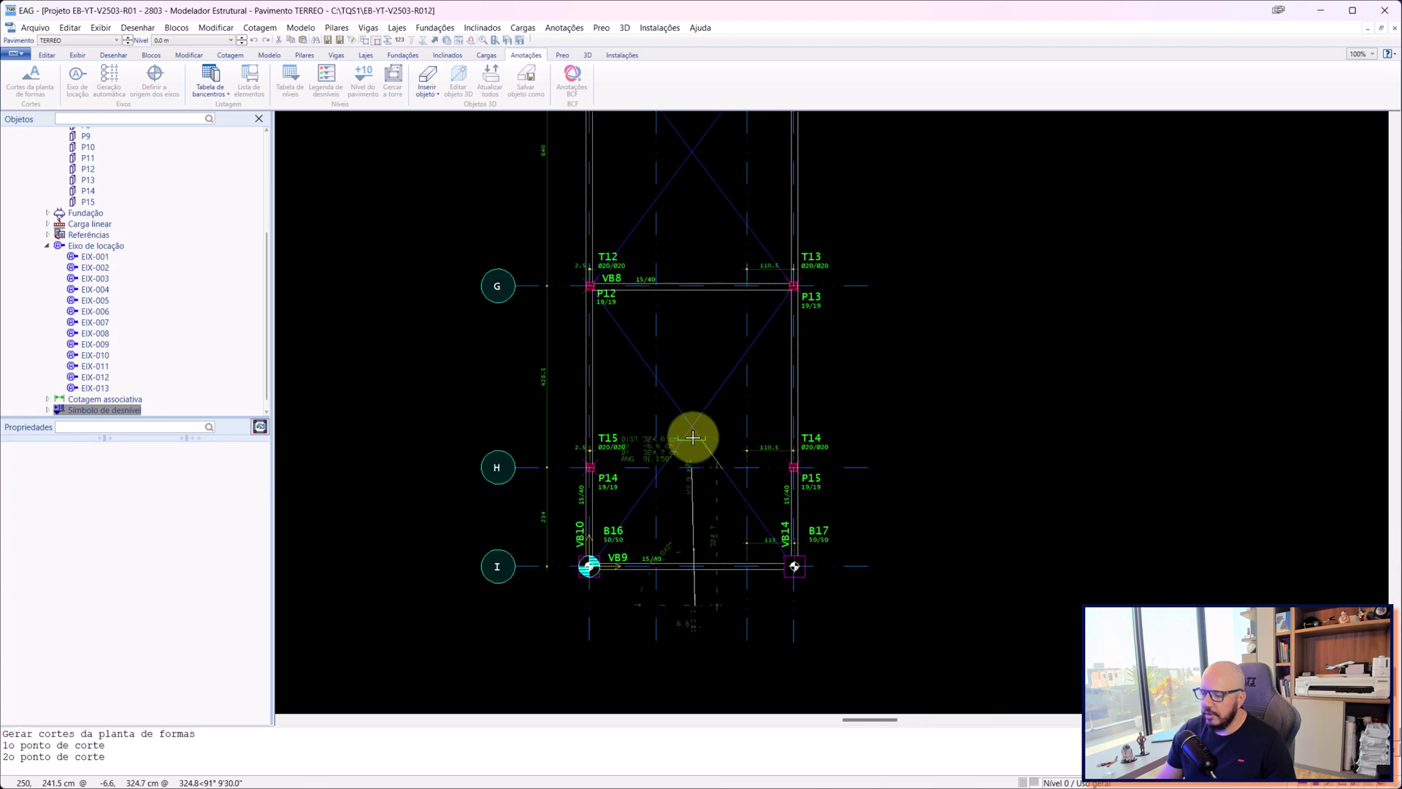
scroll(697, 511, "down", 2)
scroll(702, 524, "down", 3)
scroll(701, 218, "up", 2)
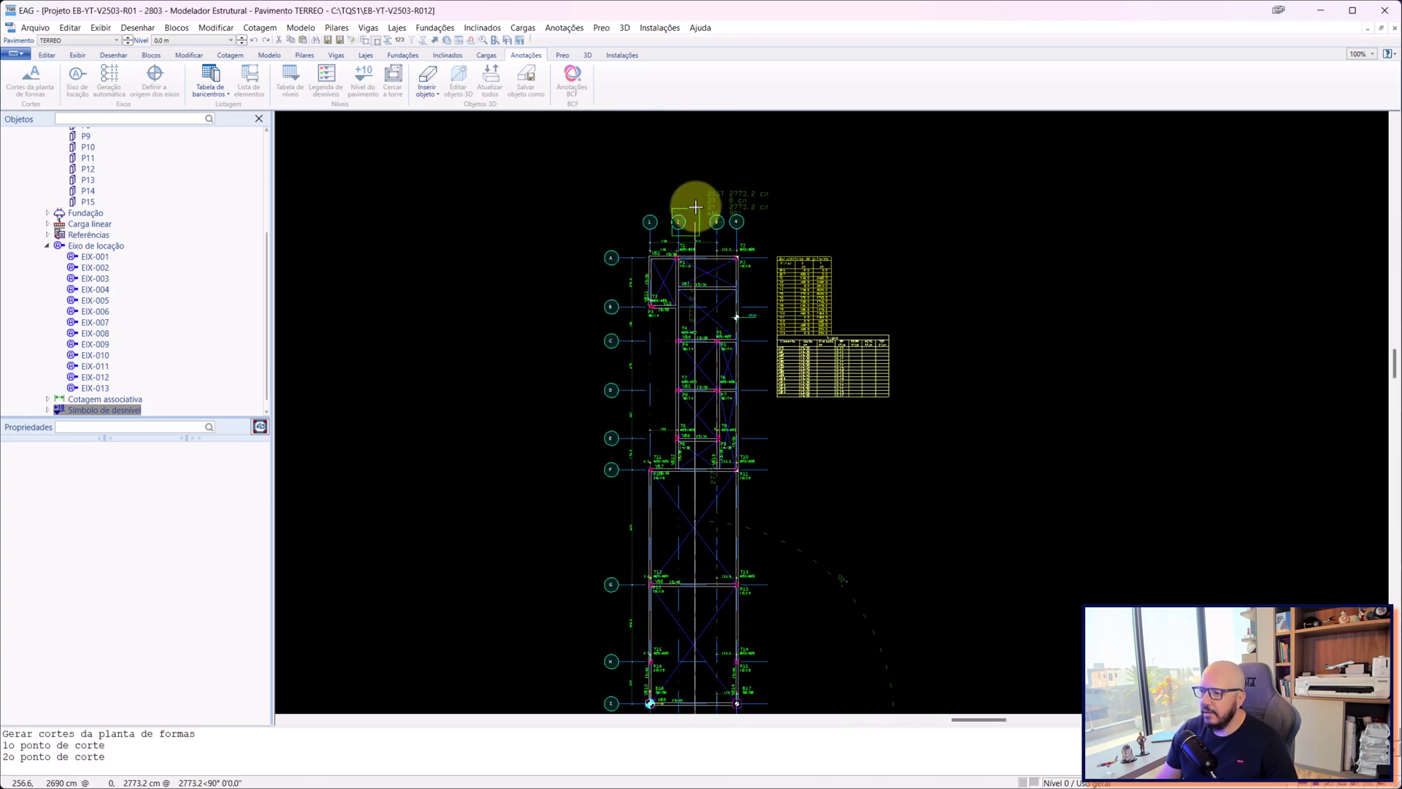
left_click(696, 199)
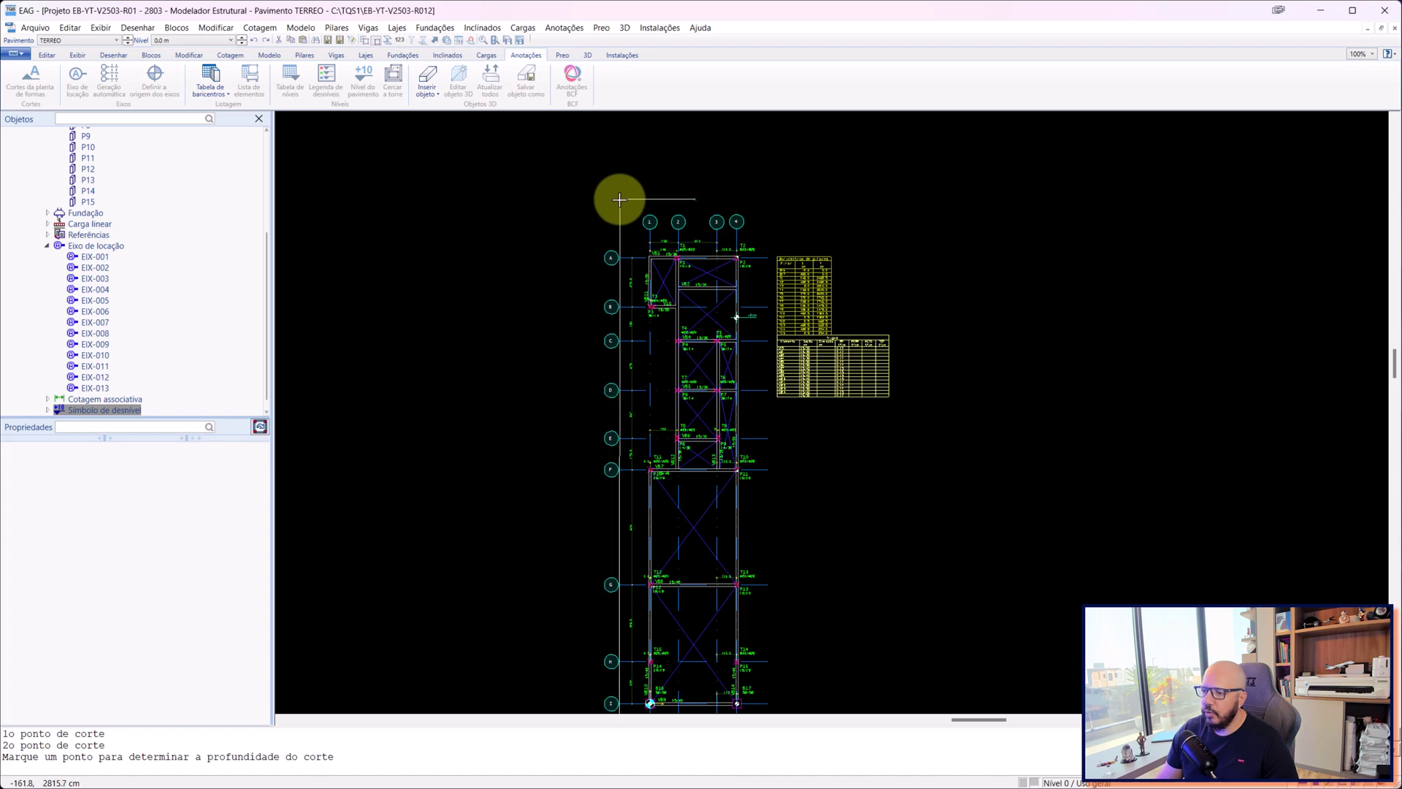
scroll(633, 201, "down", 1)
left_click(637, 197)
scroll(682, 187, "up", 4)
scroll(705, 151, "down", 4)
- Start section B as another whole-building depth section and draw its cut line across beams VB10 and VB14, slightly above axis G
key("Return")
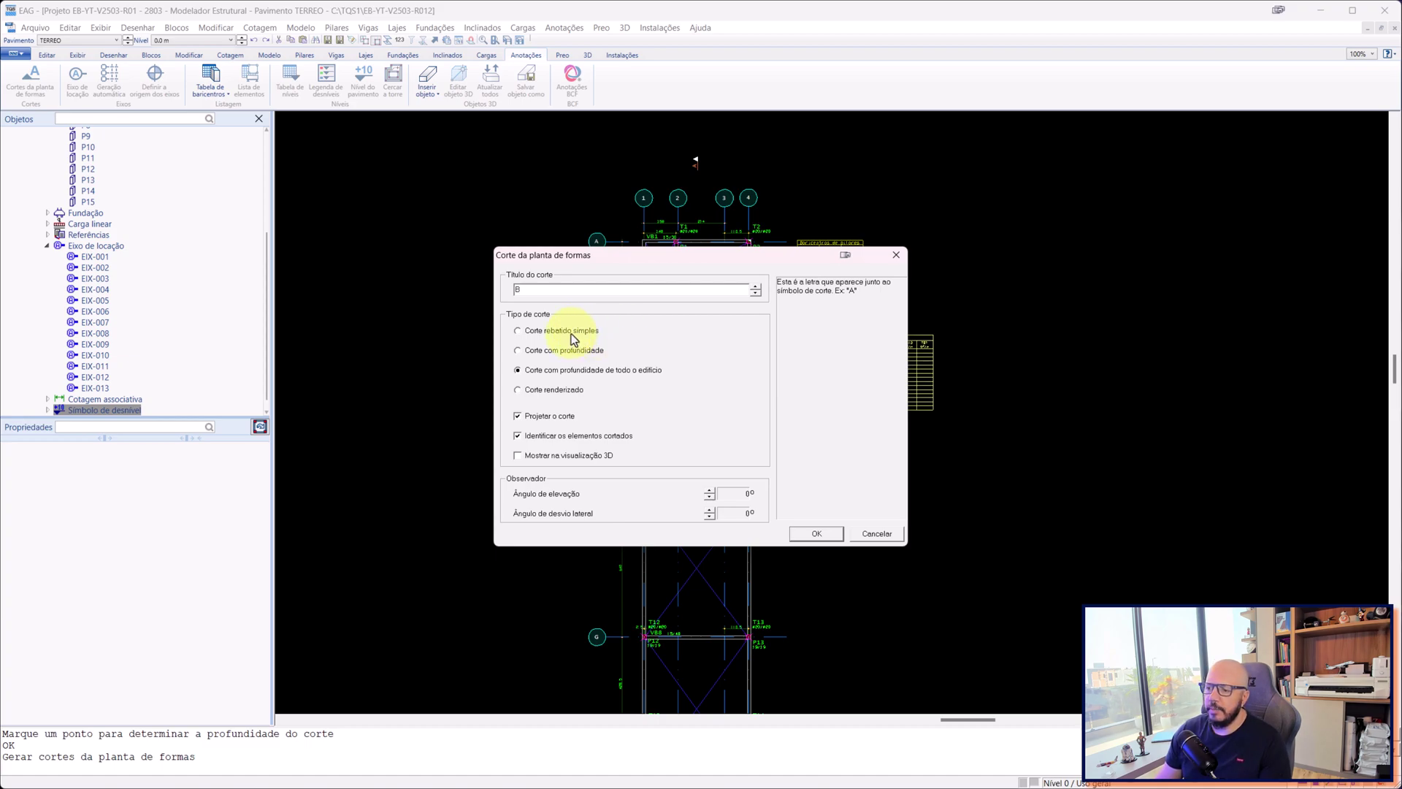
mouse_move(650, 255)
left_mouse_down()
mouse_move(864, 421)
mouse_move(755, 346)
left_mouse_up()
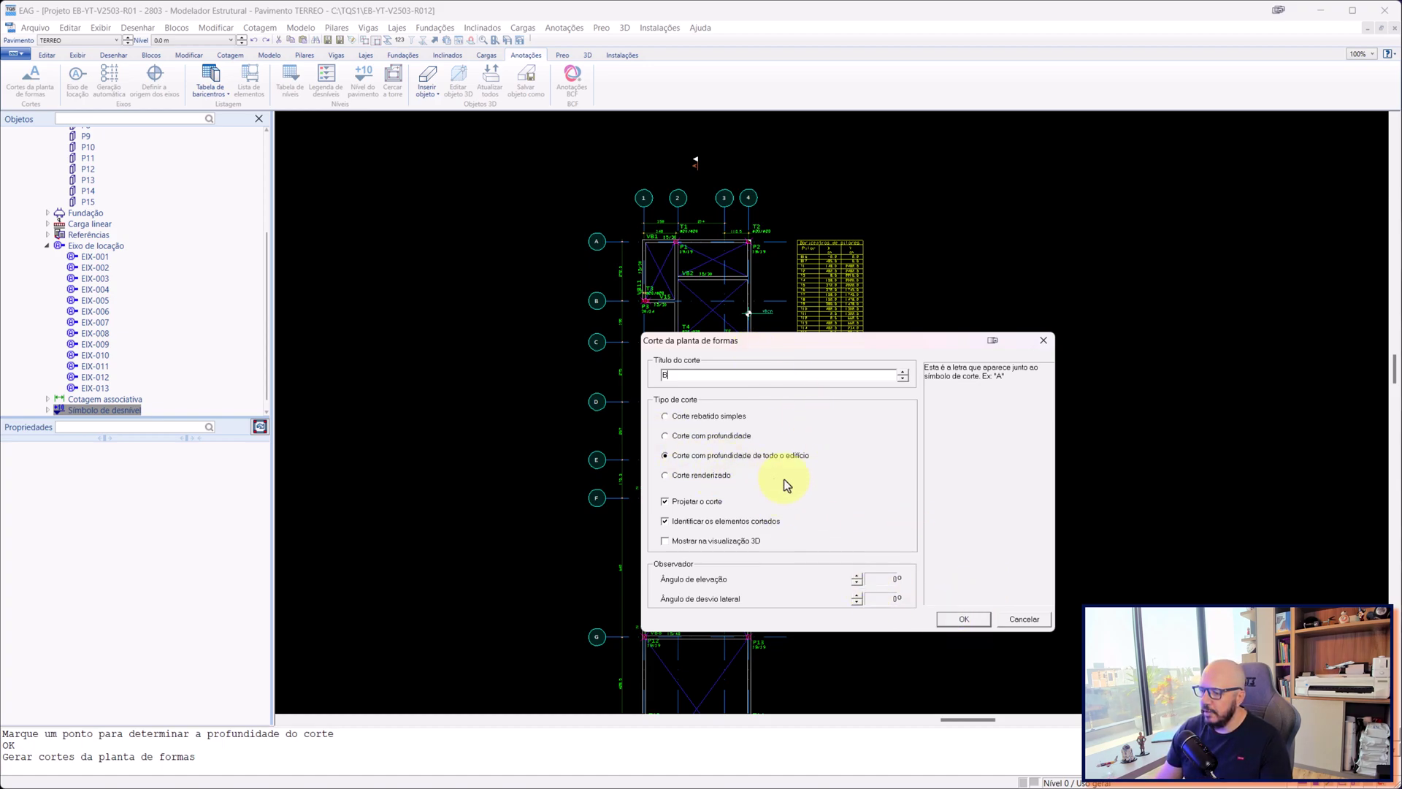
left_click(962, 618)
scroll(672, 569, "up", 3)
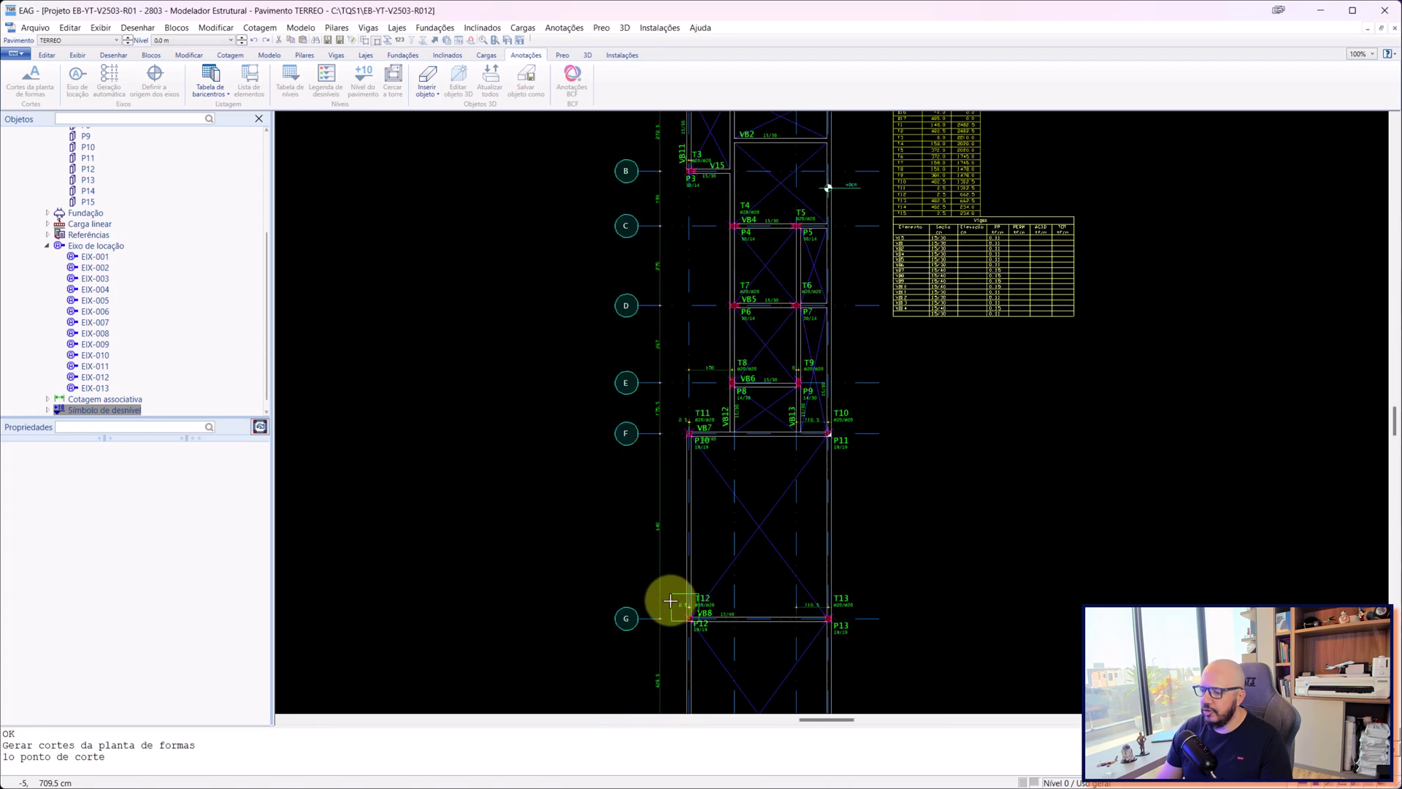
scroll(682, 552, "up", 2)
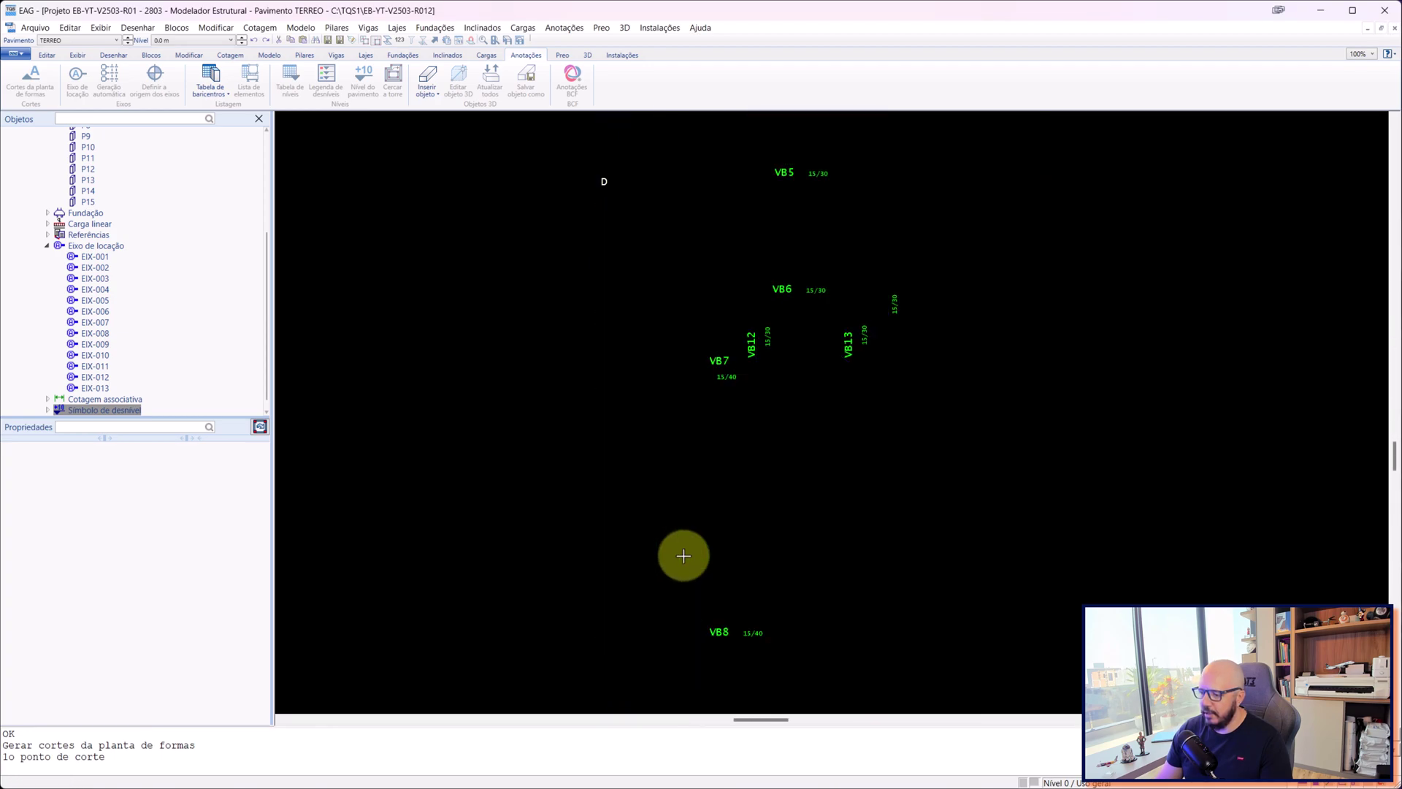
scroll(672, 322, "down", 1)
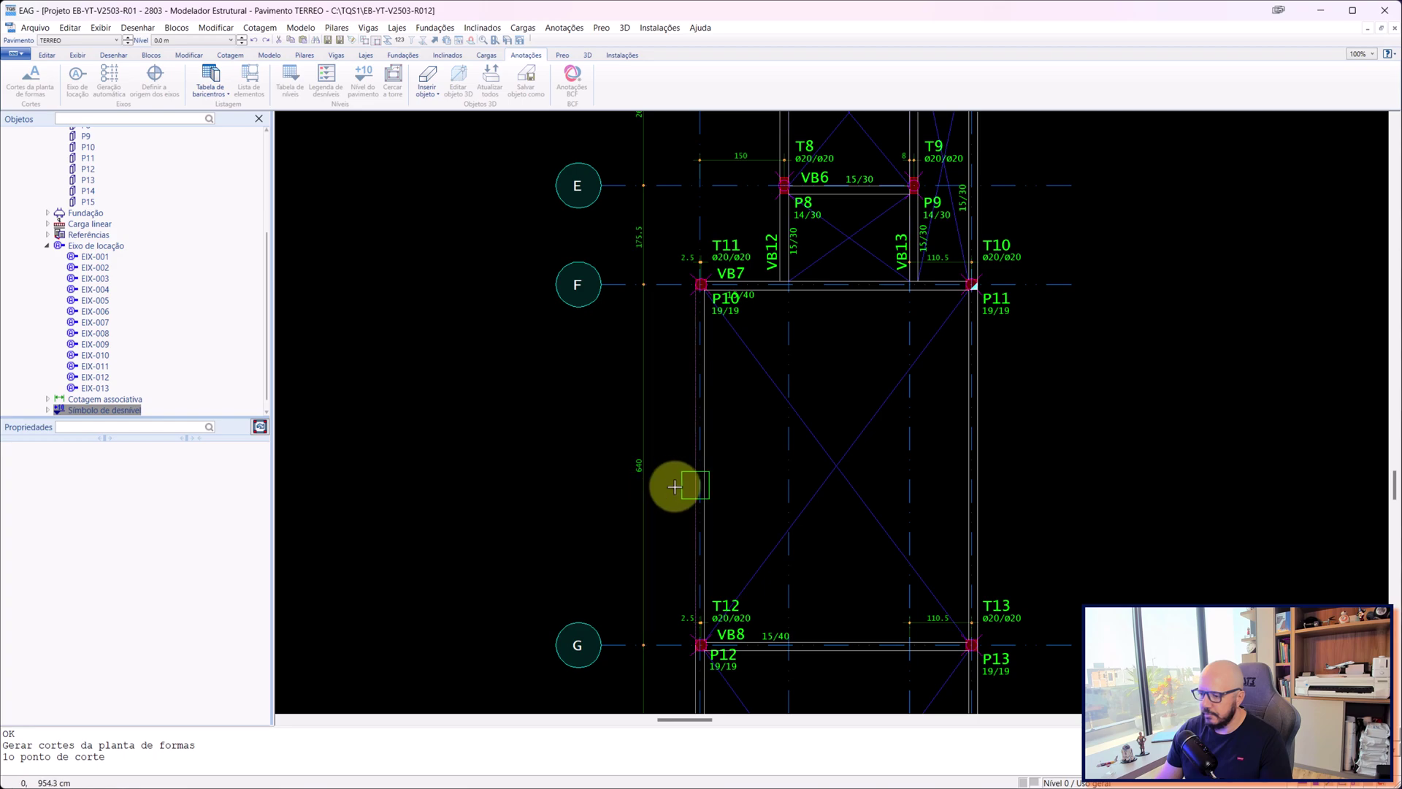
scroll(670, 657, "up", 2)
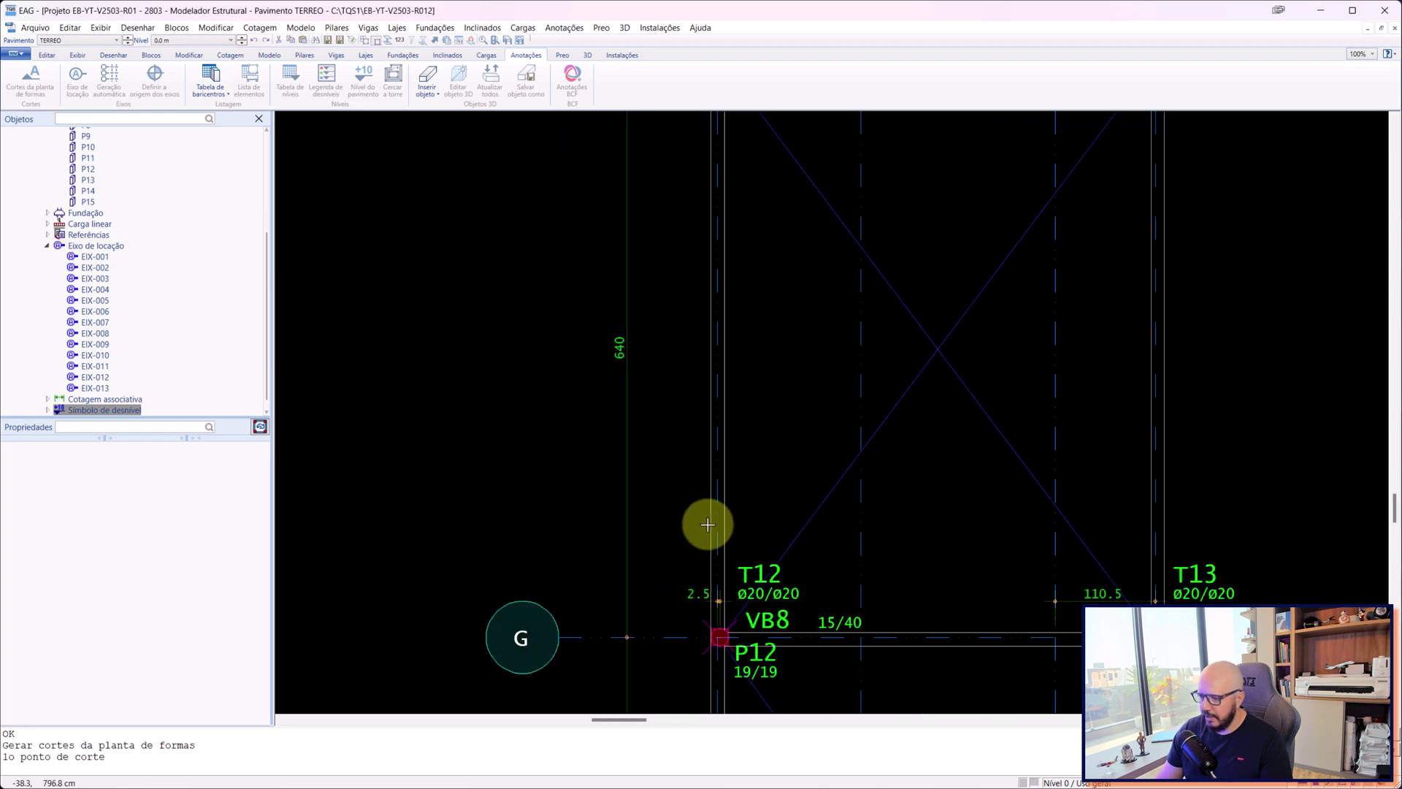
left_click(663, 512)
left_click(1218, 509)
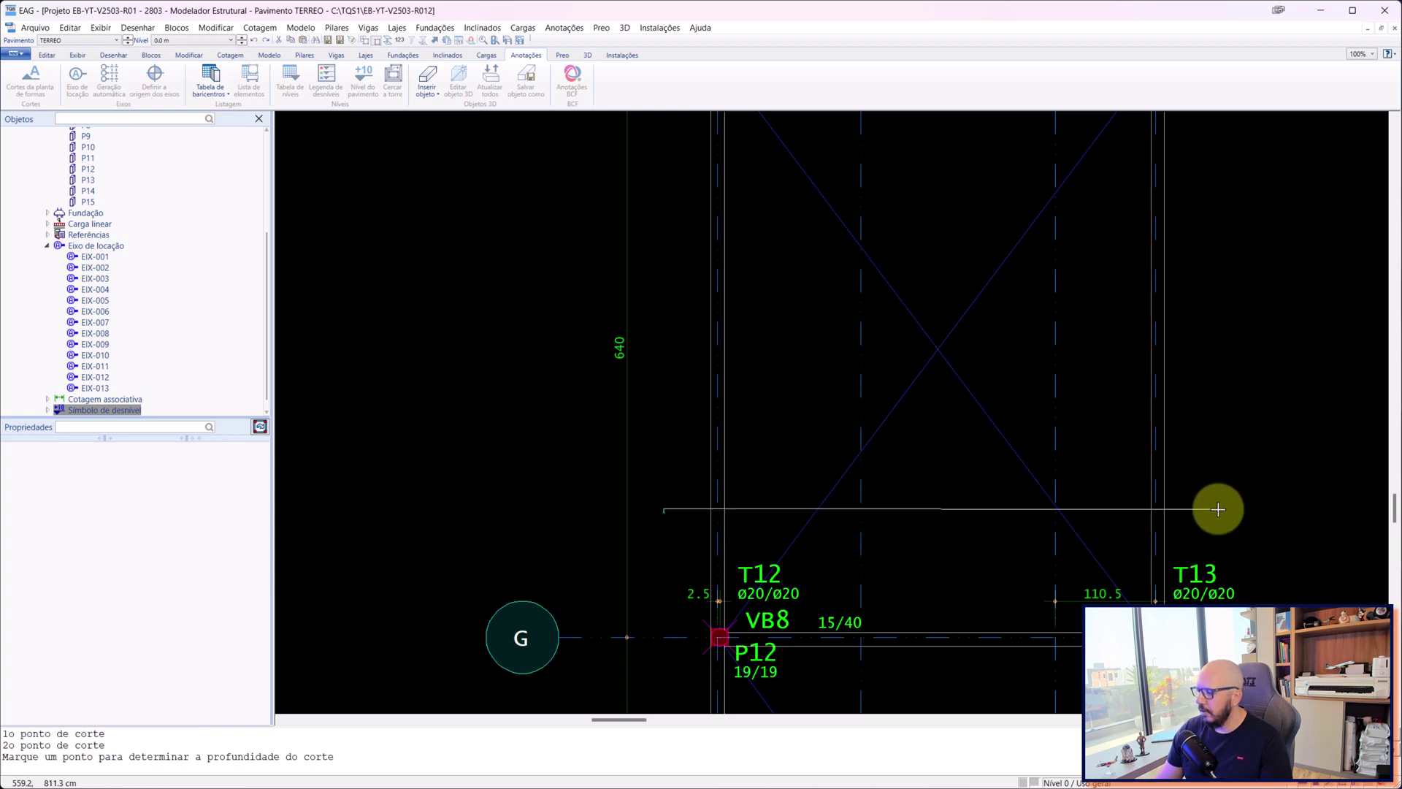
- Set section B's depth to reach beyond axis A, beside the top of the centroid table
scroll(1218, 509, "down", 5)
scroll(1220, 282, "up", 1)
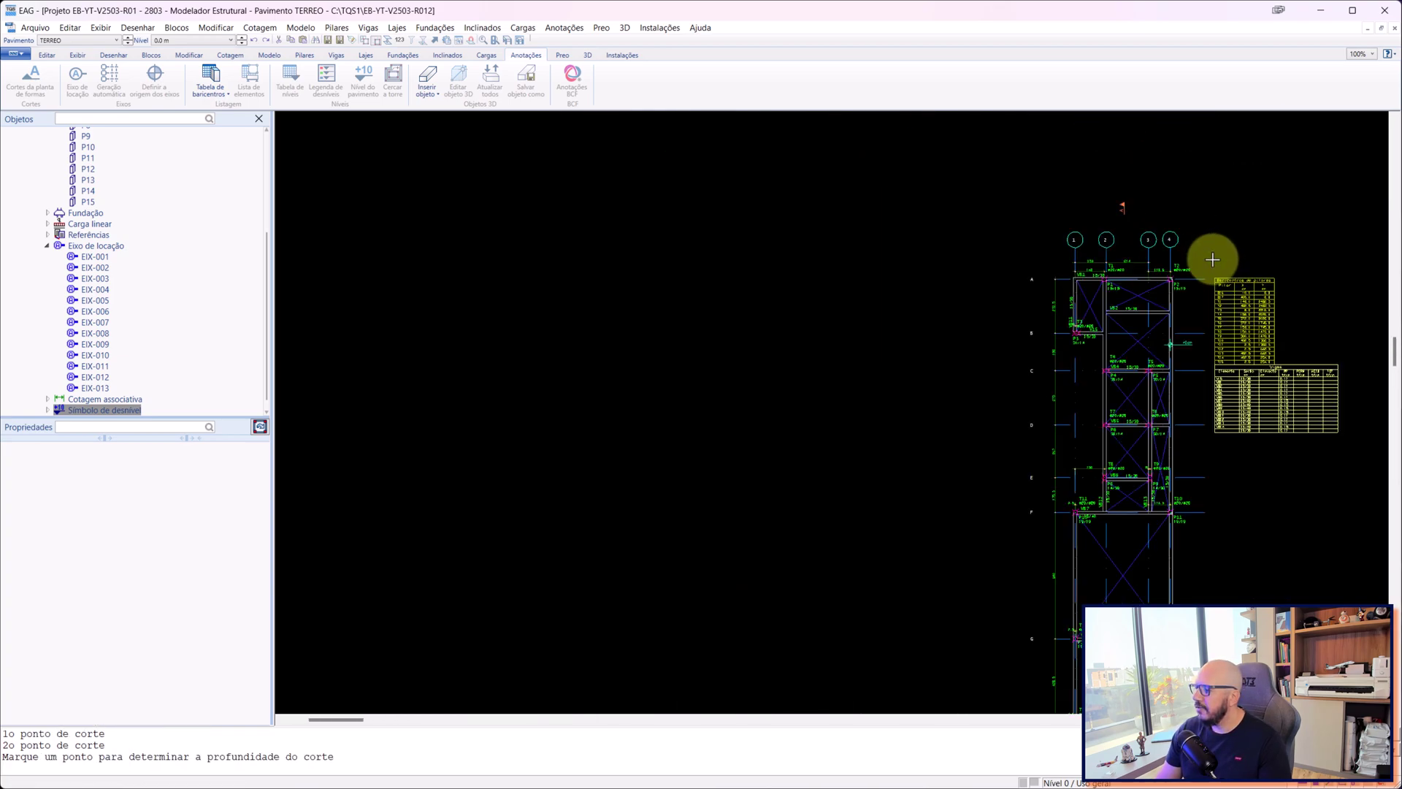
scroll(1209, 259, "up", 1)
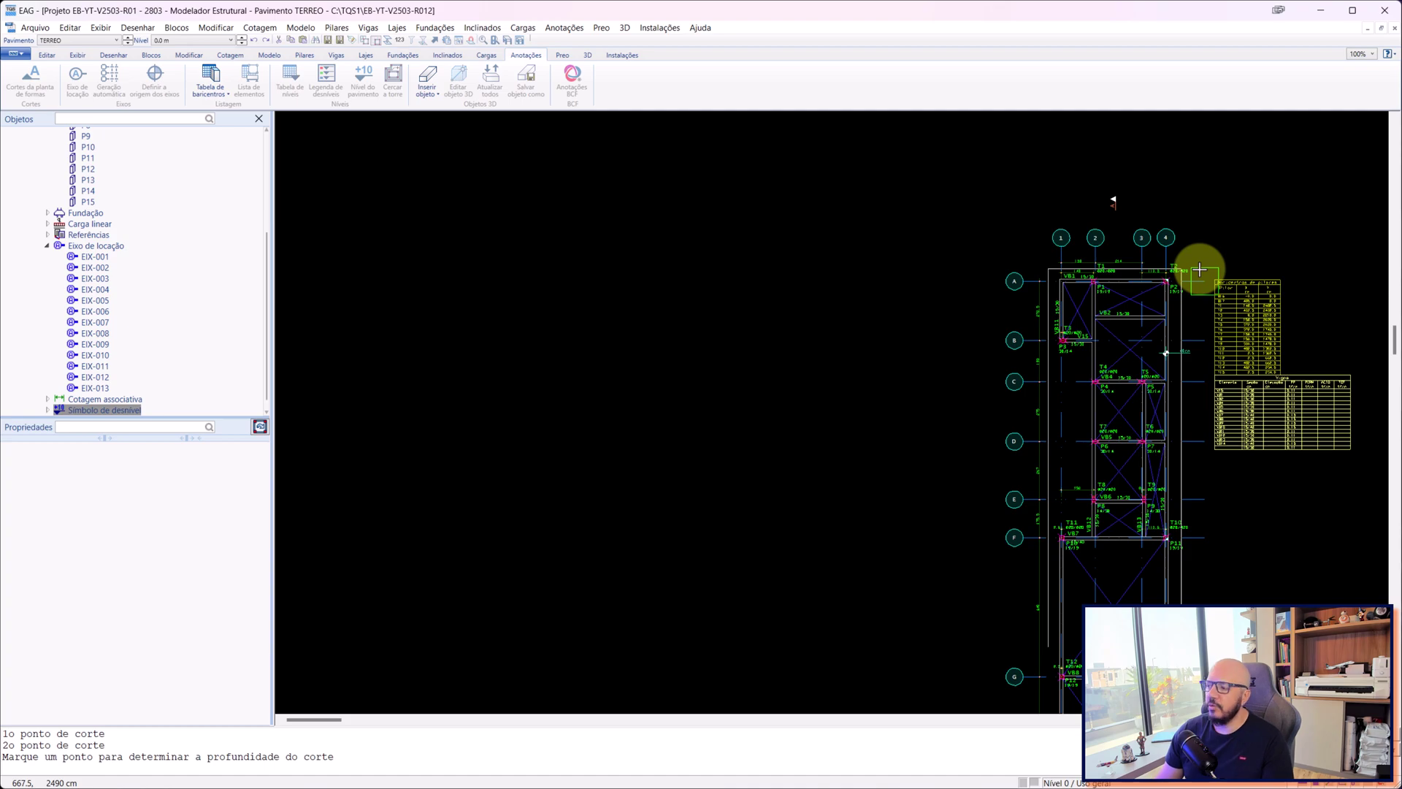
scroll(1168, 628, "up", 5)
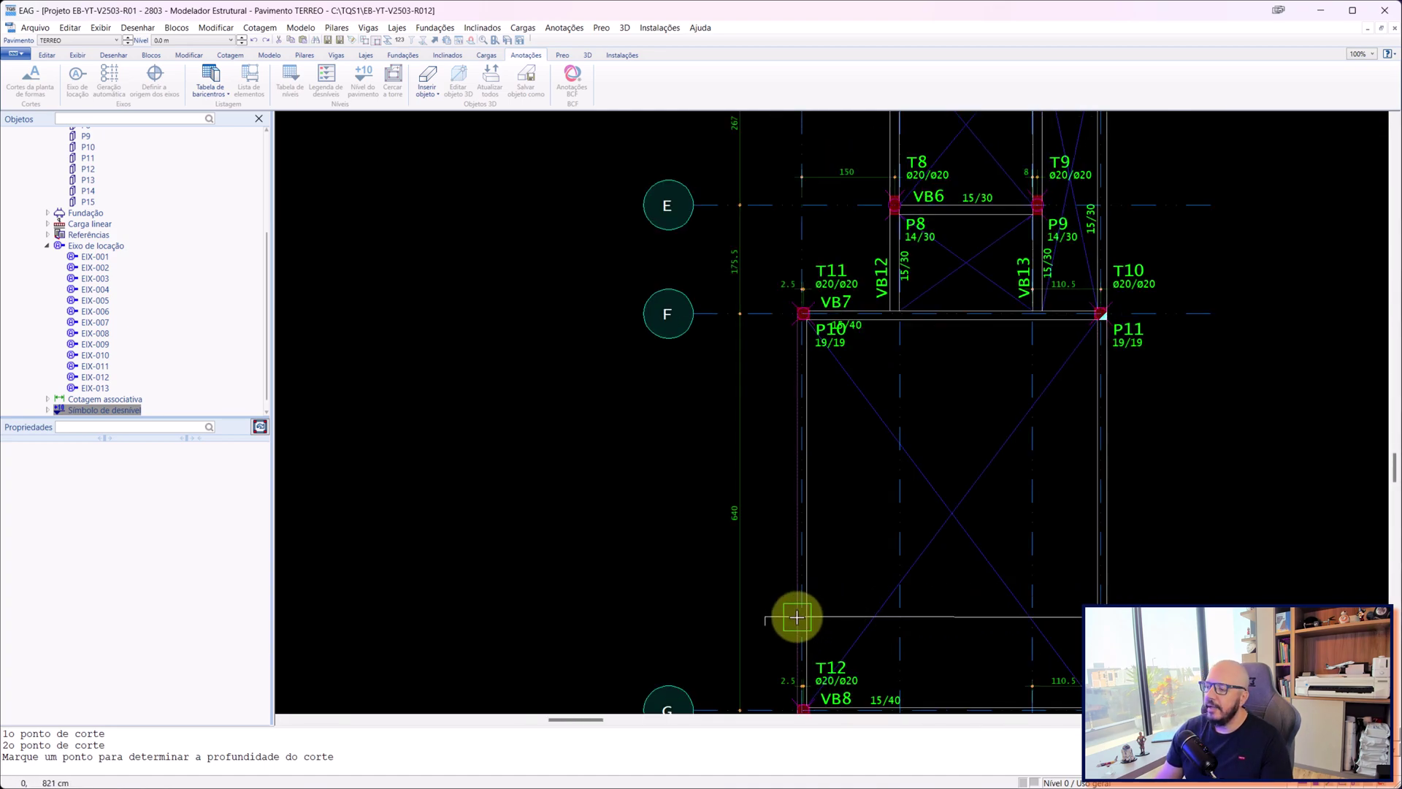
scroll(796, 617, "down", 5)
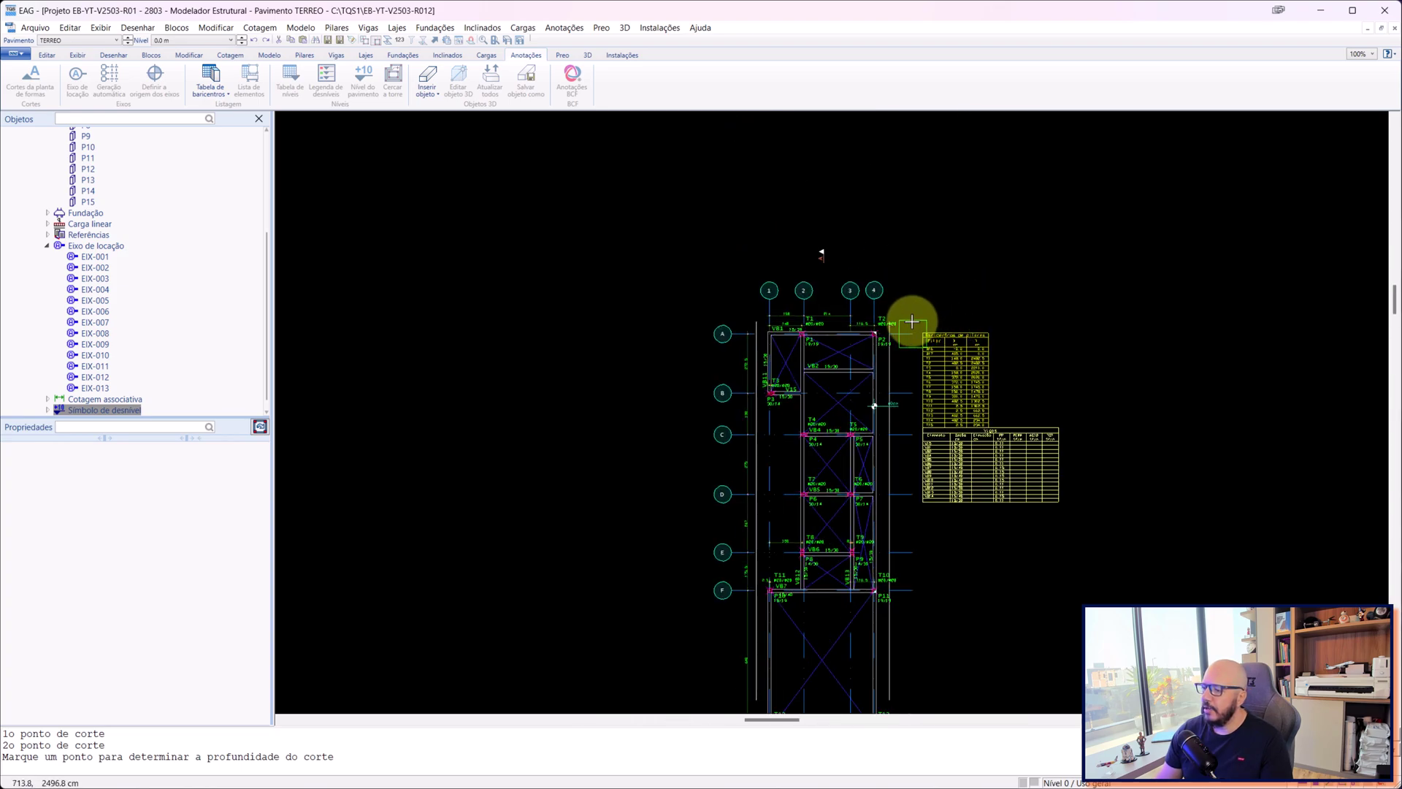
left_click(909, 306)
left_click(815, 534)
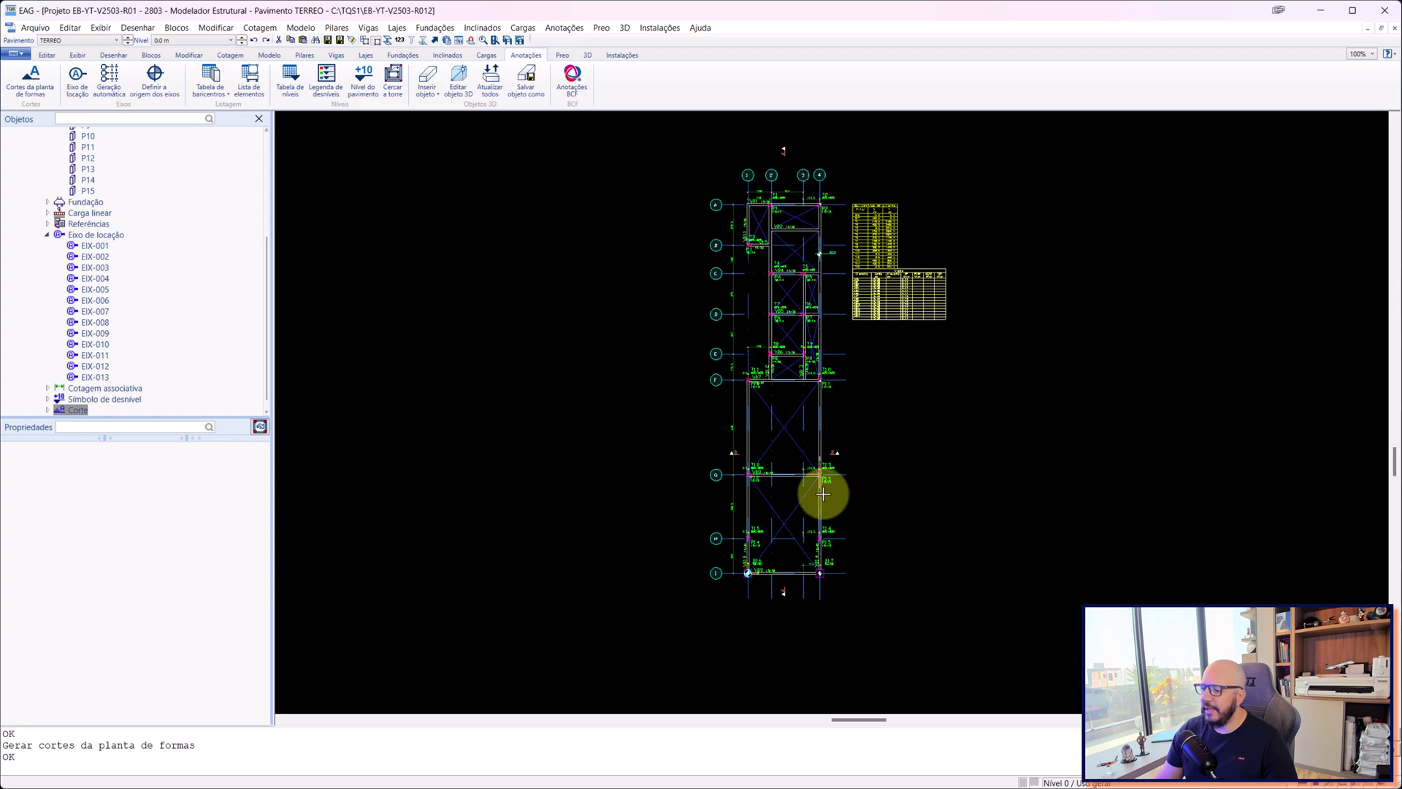
- Save the current drawing as a DWG named PL-FORMA-TERREO in the TERREO folder
scroll(812, 473, "up", 2)
left_click(48, 29)
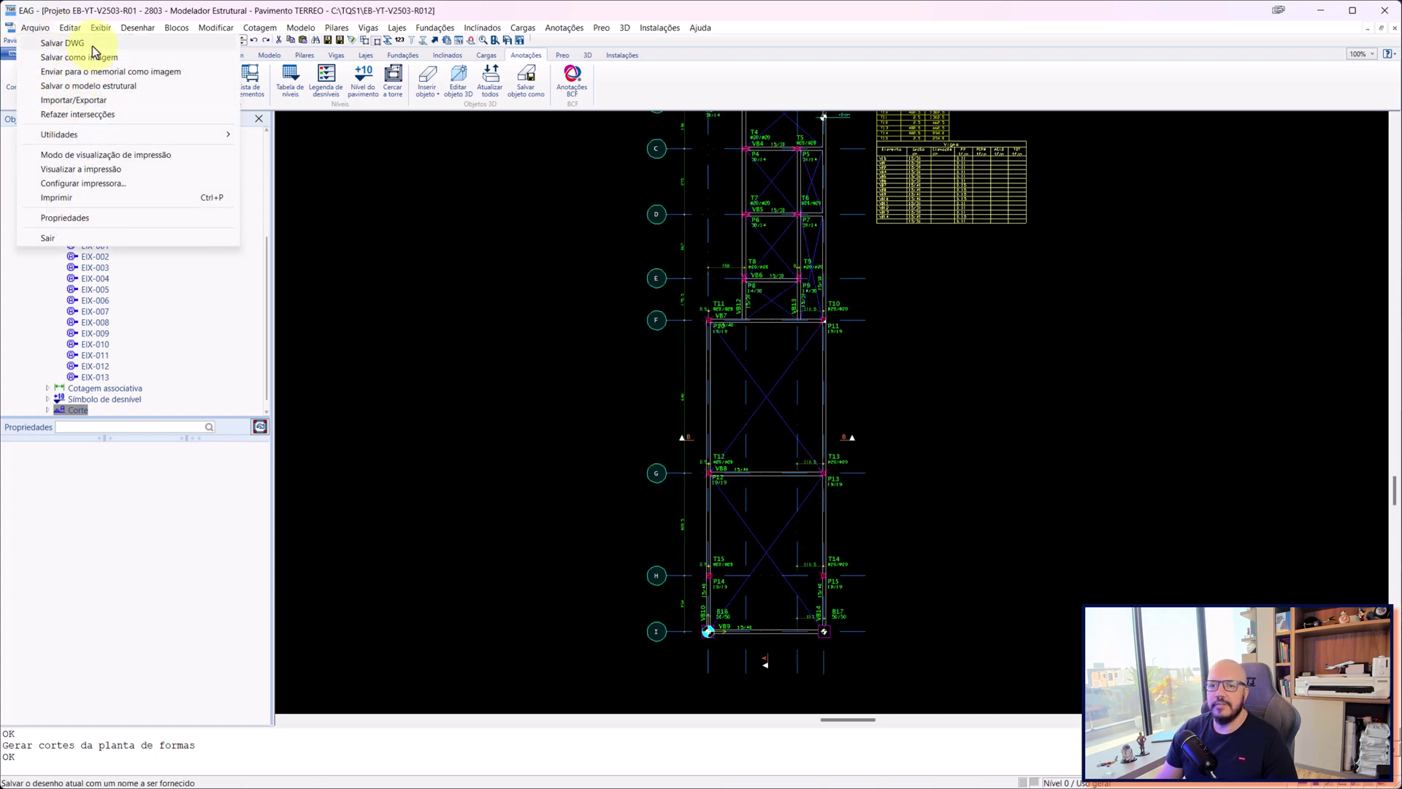
left_click(92, 45)
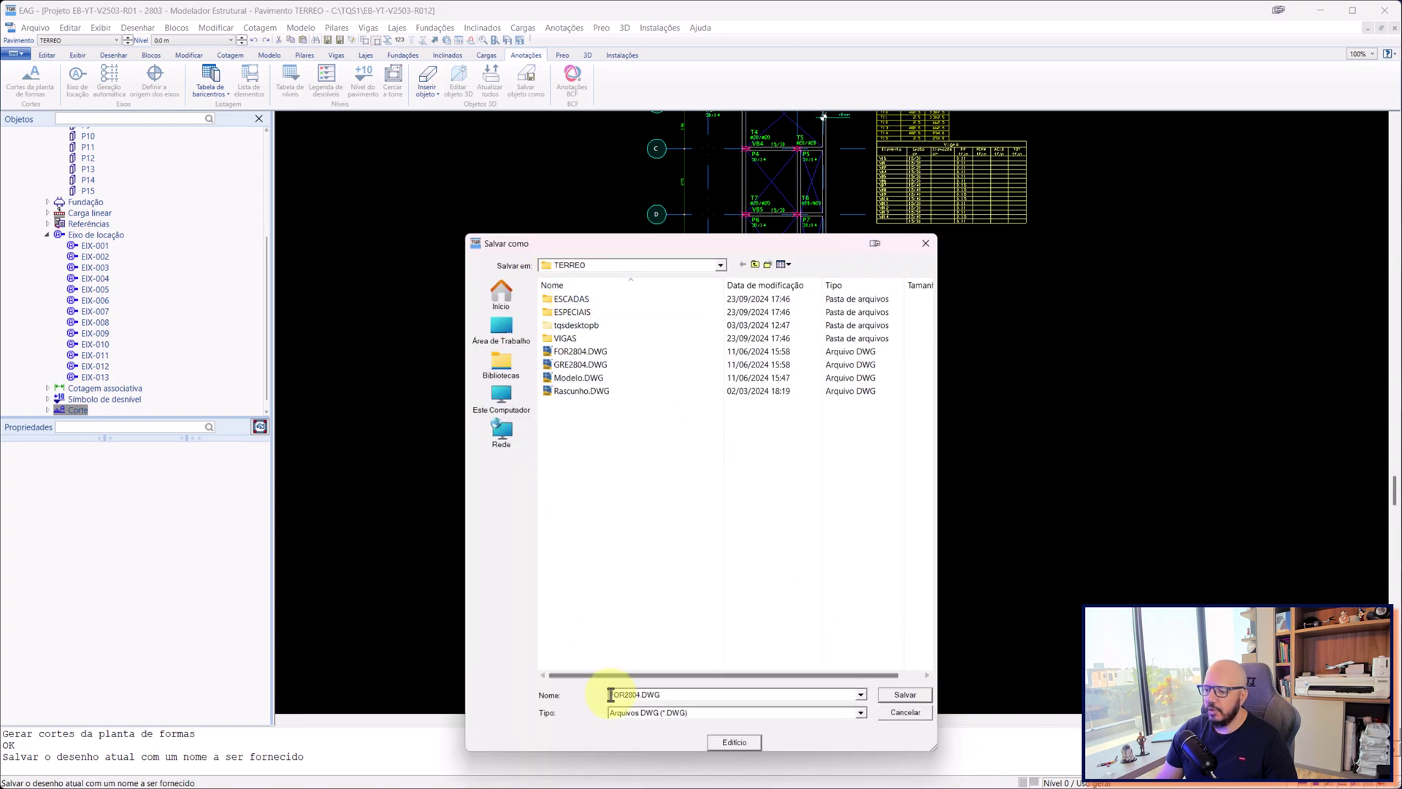
double_click(661, 694)
key("Caps_Lock")
type("PLANTA")
double_click(793, 699)
type("PL-FORMA")
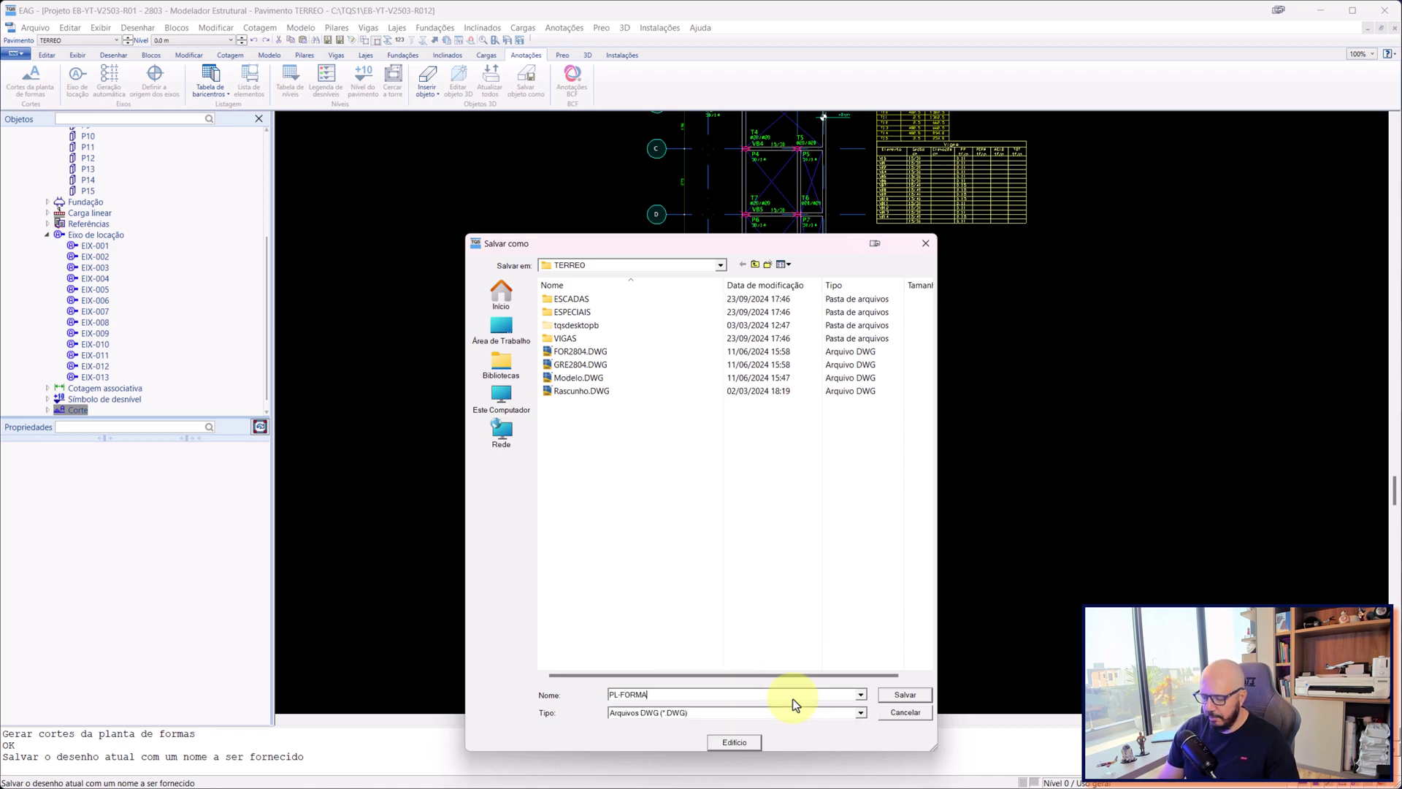
type("-TERREO")
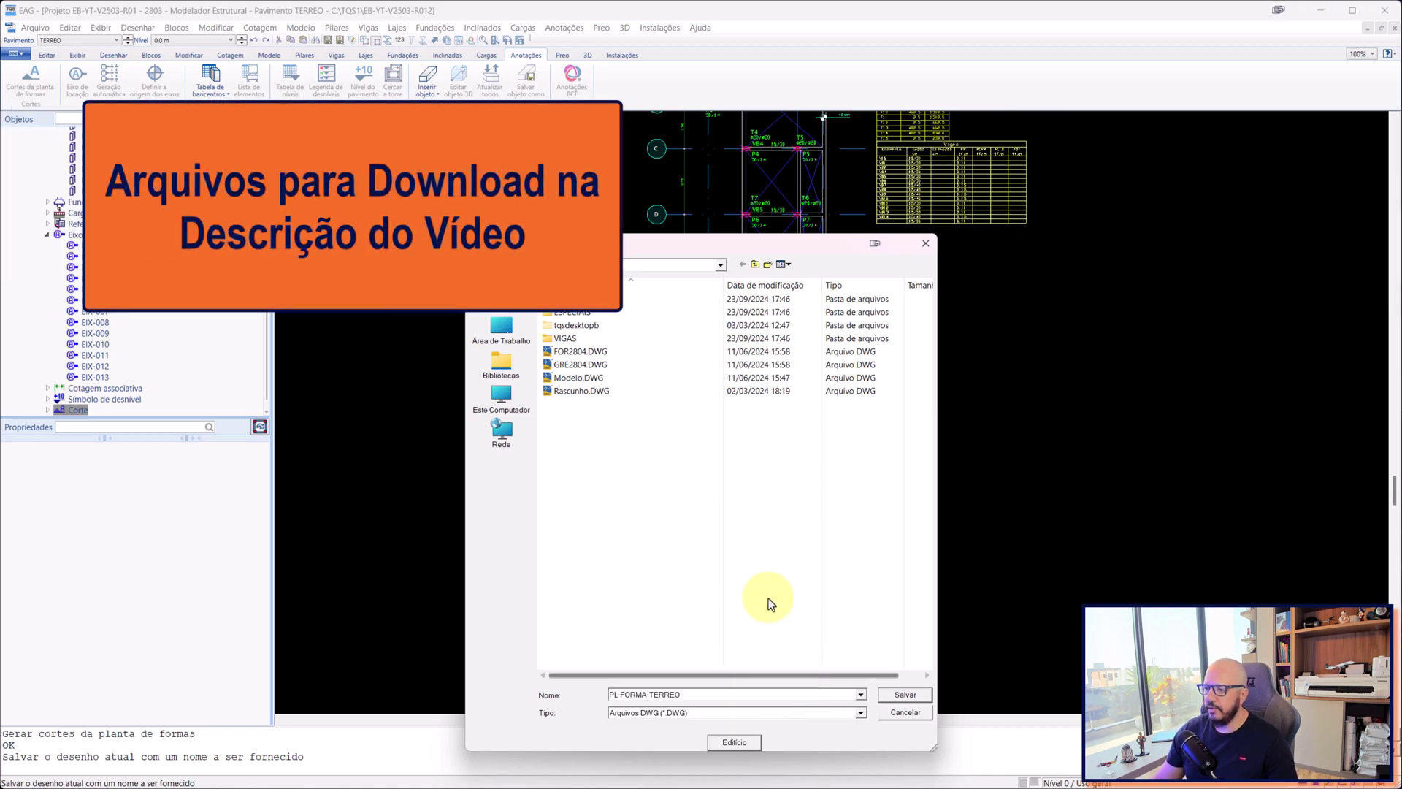
left_click(890, 696)
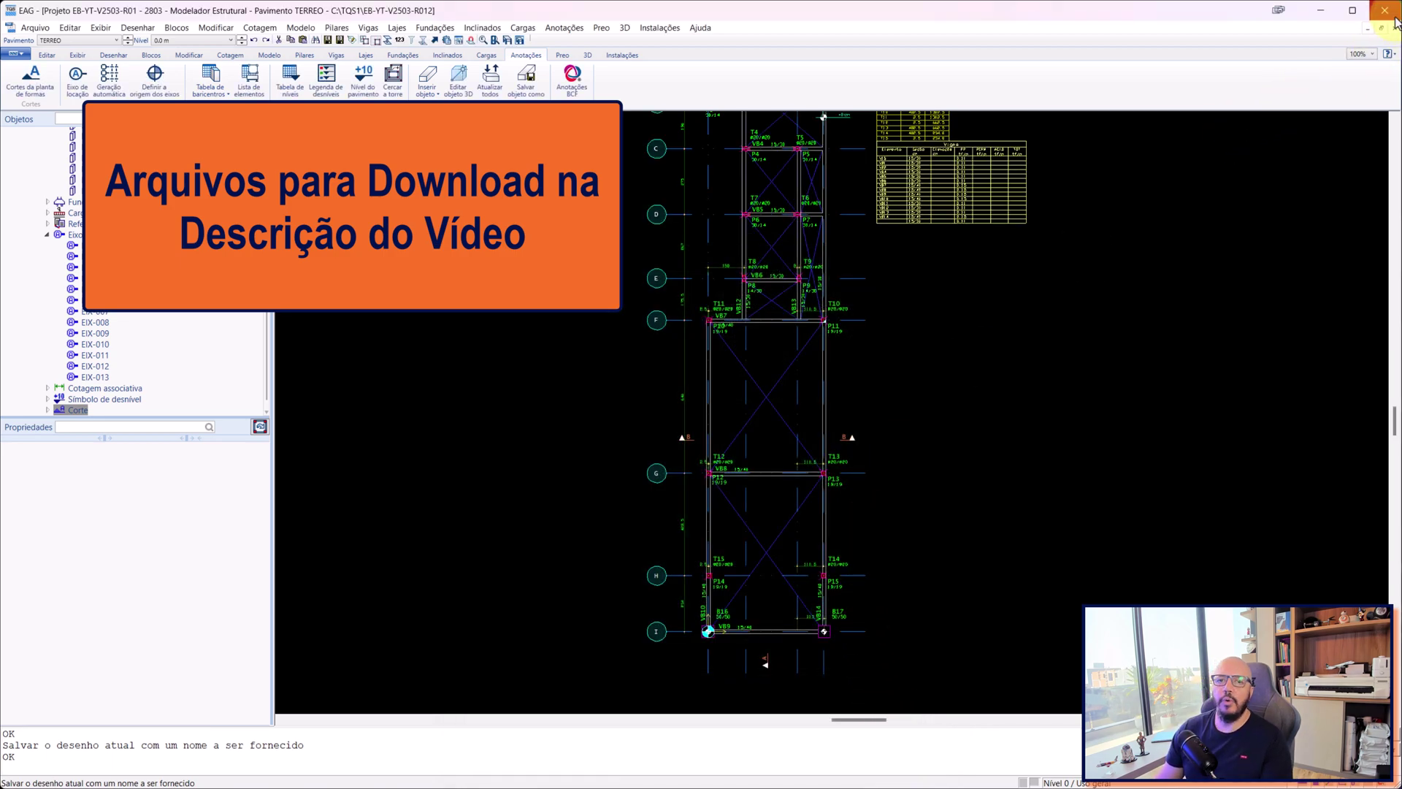
- Delete the foundation centroid table and the Vigas element list beside the plan
scroll(808, 340, "down", 2)
mouse_move(961, 147)
left_mouse_down()
mouse_move(841, 320)
mouse_move(824, 392)
left_mouse_up()
key("Delete")
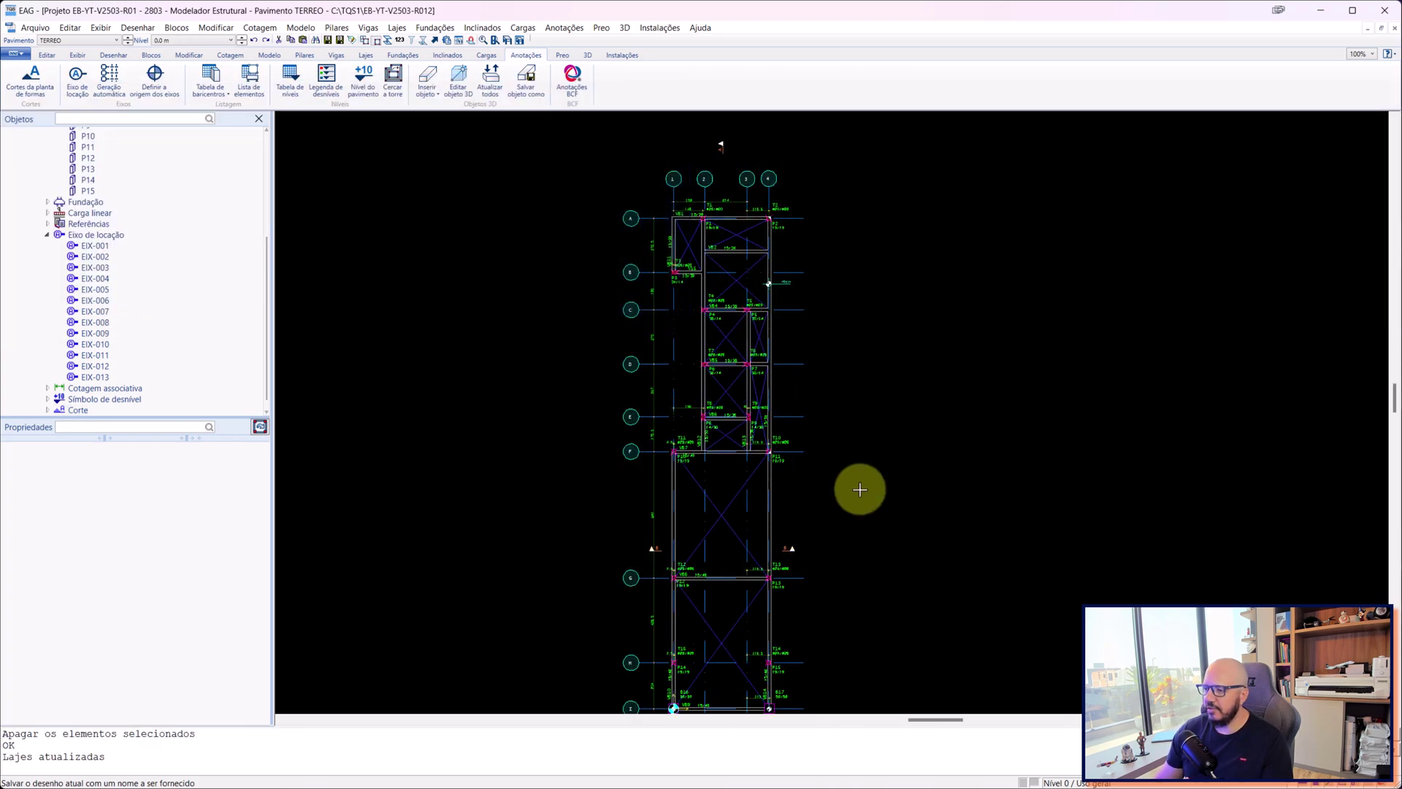
- Close the structural modeler and save the changes to building EB-YT-V2503-R01
left_click(1385, 10)
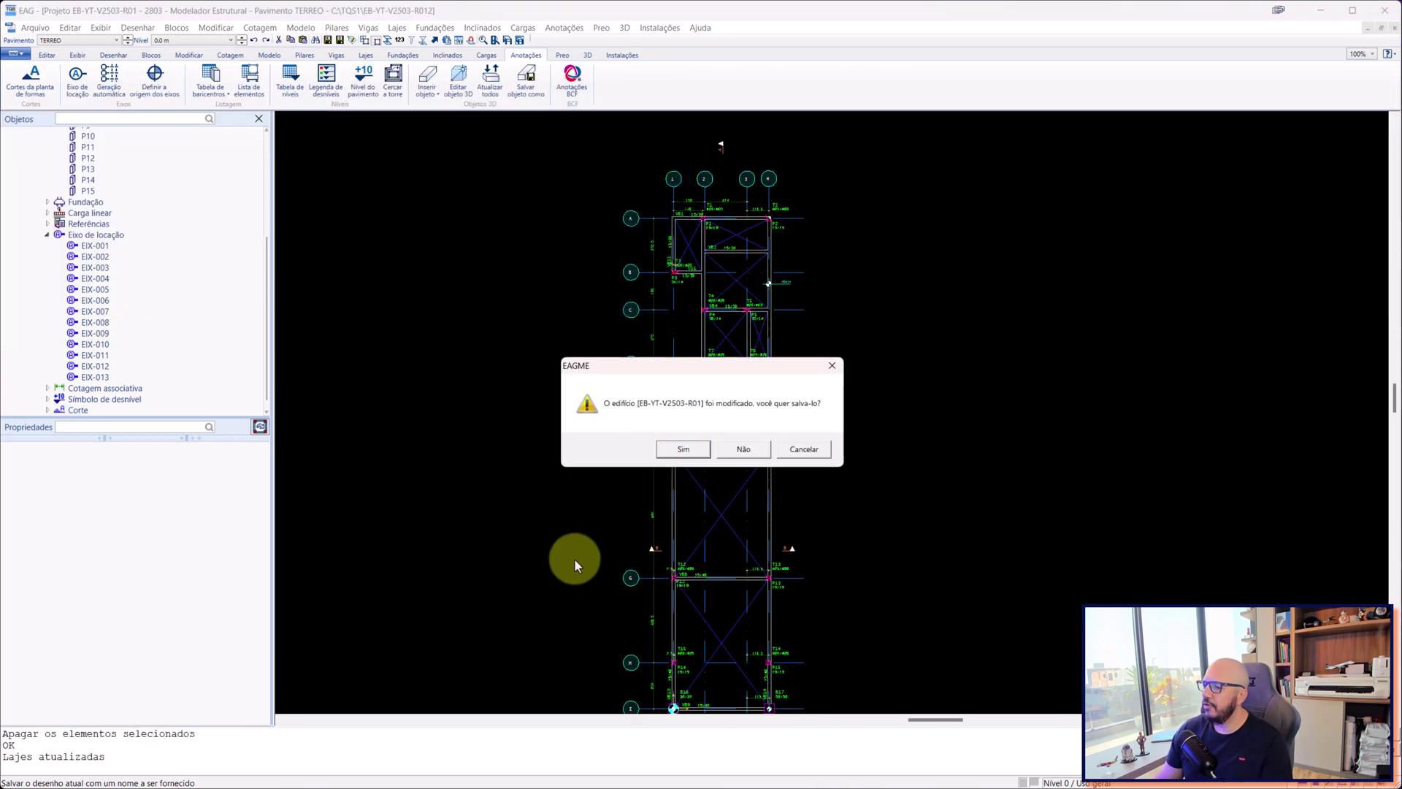
left_click(691, 450)
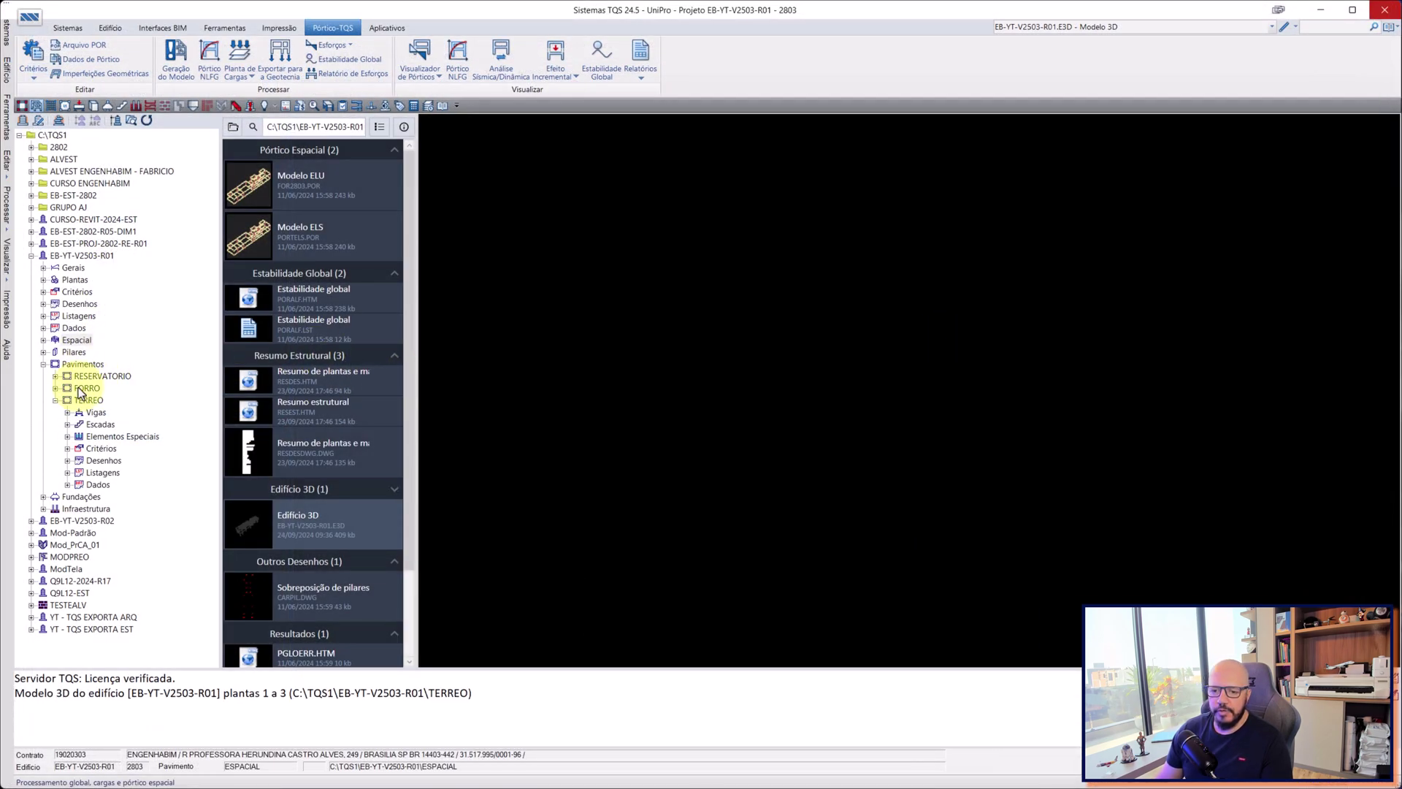
- Open the PL-FORMA-TERREO.DWG drawing of building EB-YT-V2503-R01's TERREO floor in the graphic editor
left_click(67, 257)
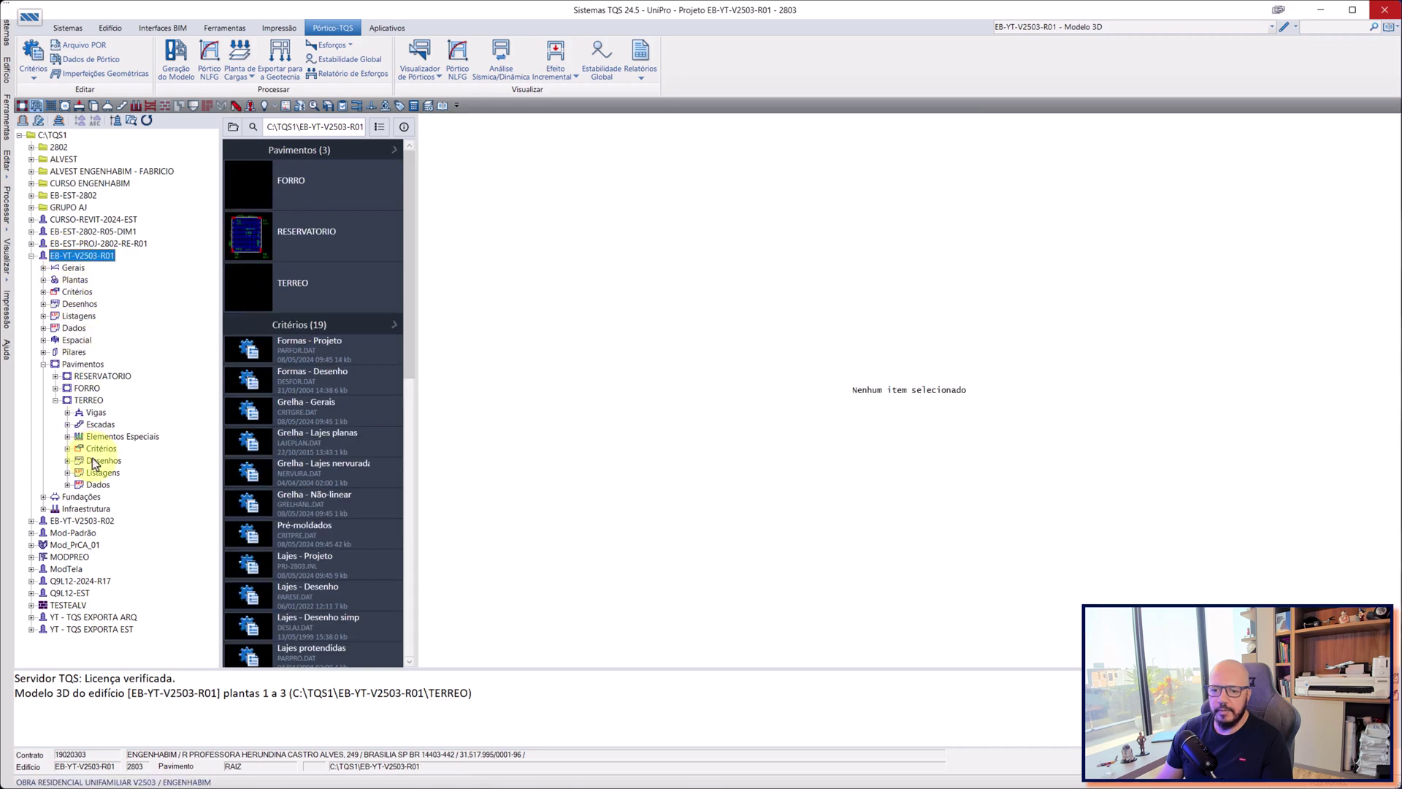
left_click(94, 391)
left_click(93, 398)
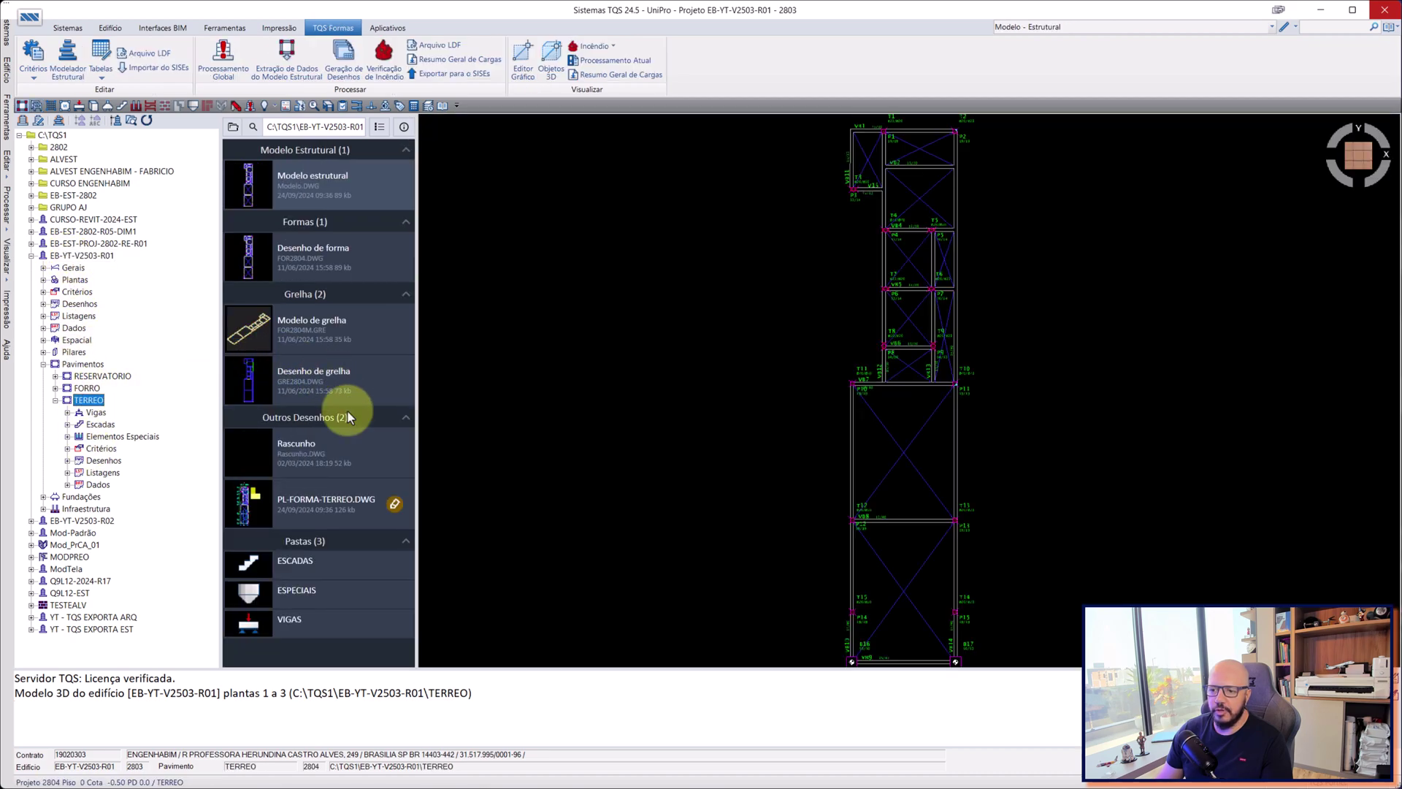
left_click(325, 498)
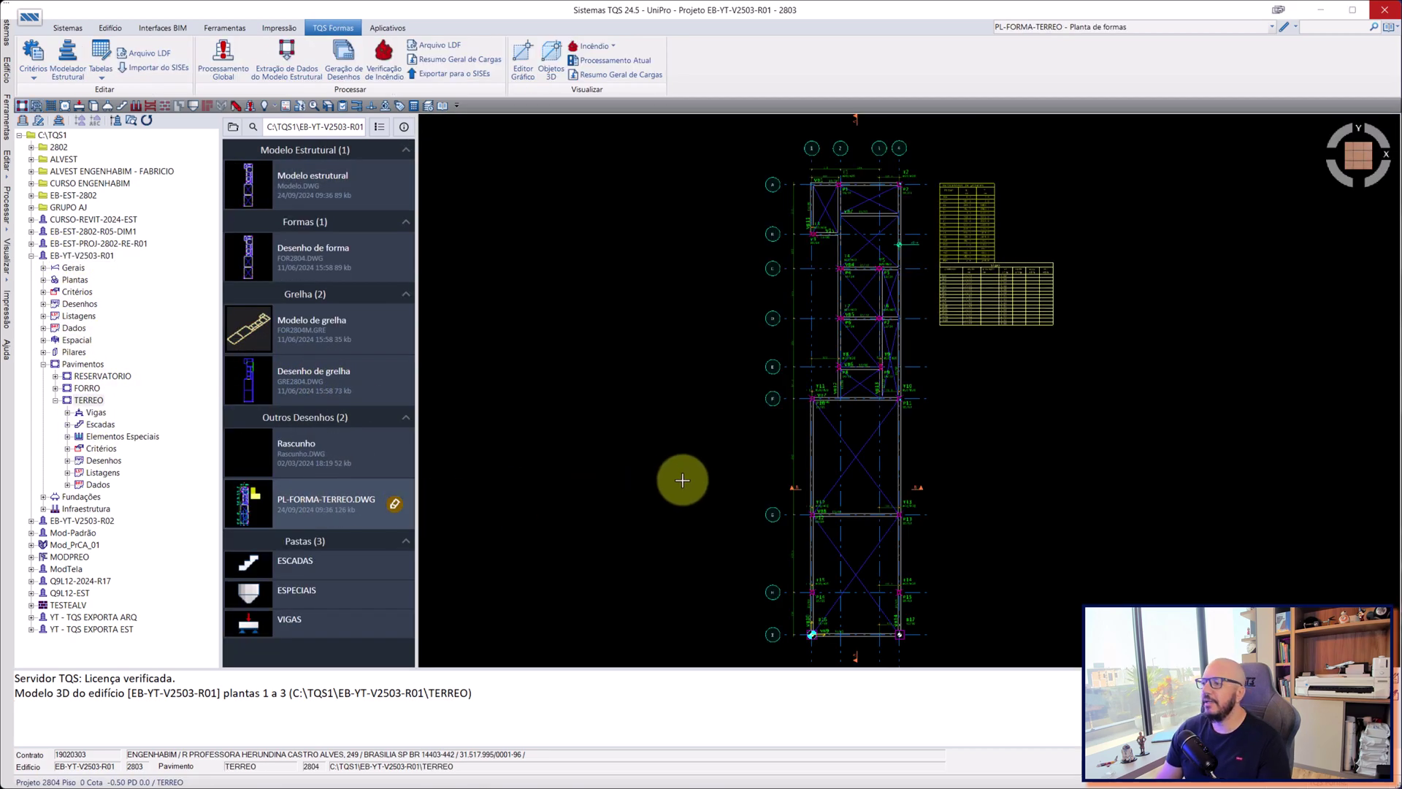
double_click(334, 515)
- Examine the TERREO formwork plan's axes, dimensions, level symbol, section marks, pillar centroid table and Vigas table
scroll(628, 216, "up", 5)
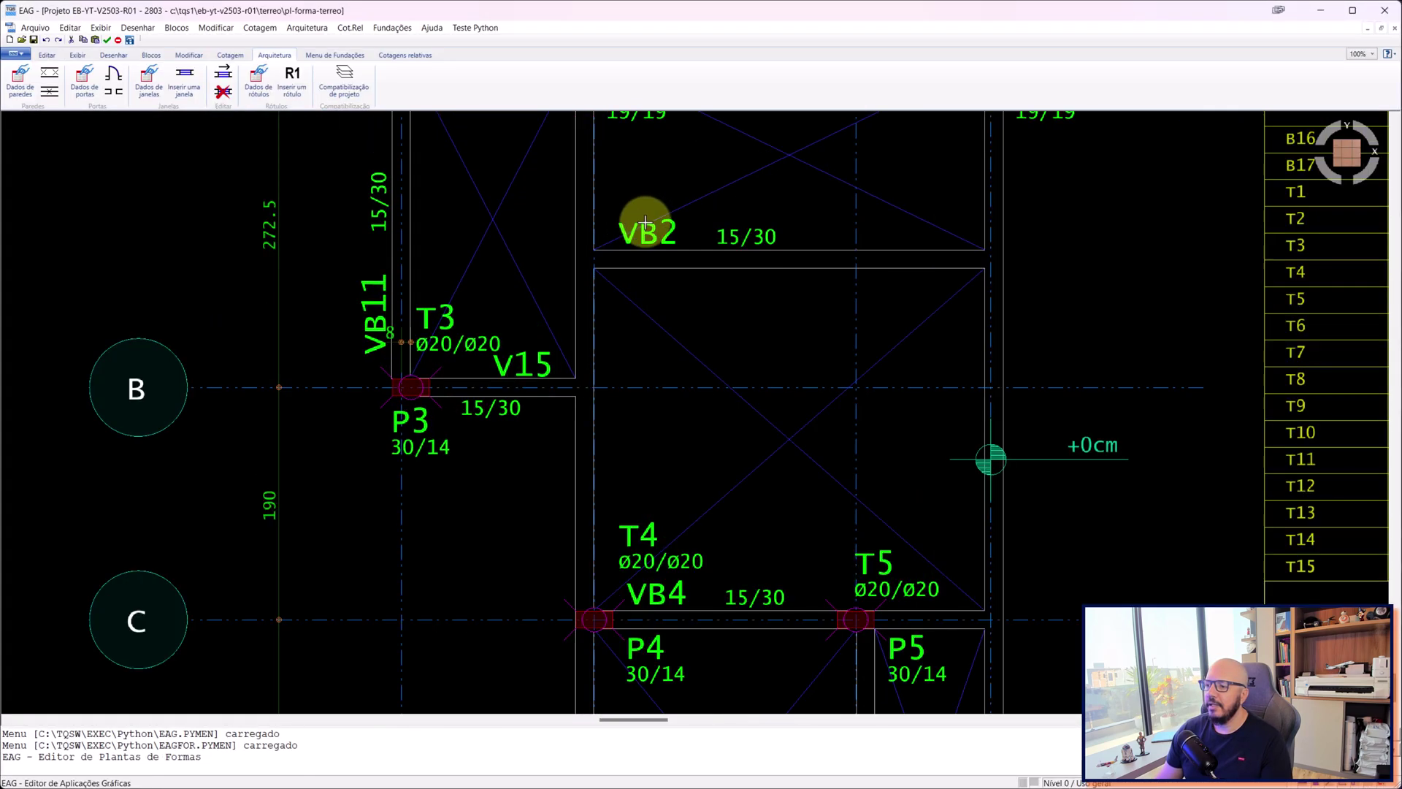
scroll(632, 219, "down", 3)
left_click(986, 223)
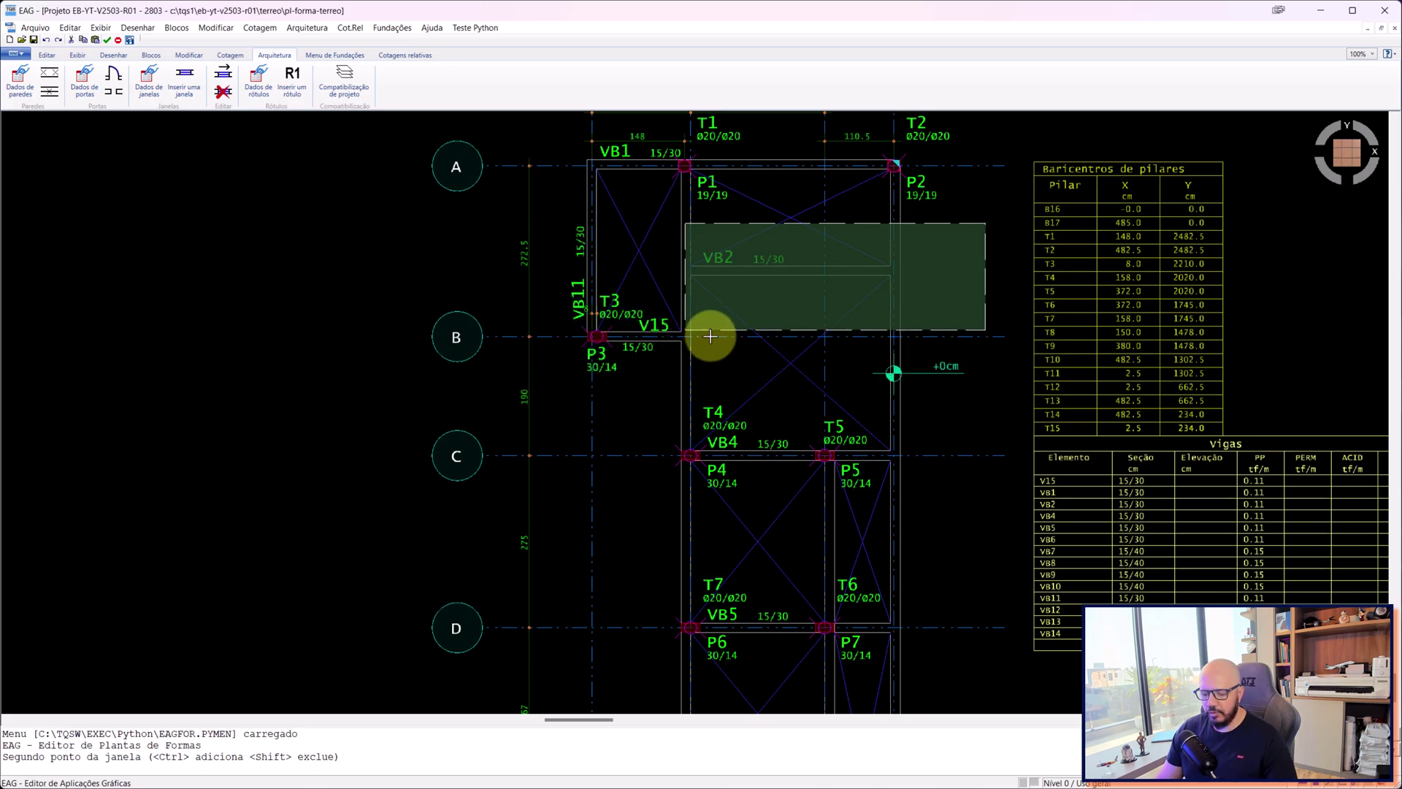
key("Escape")
middle_click_drag(854, 497, 1314, 108, "shift")
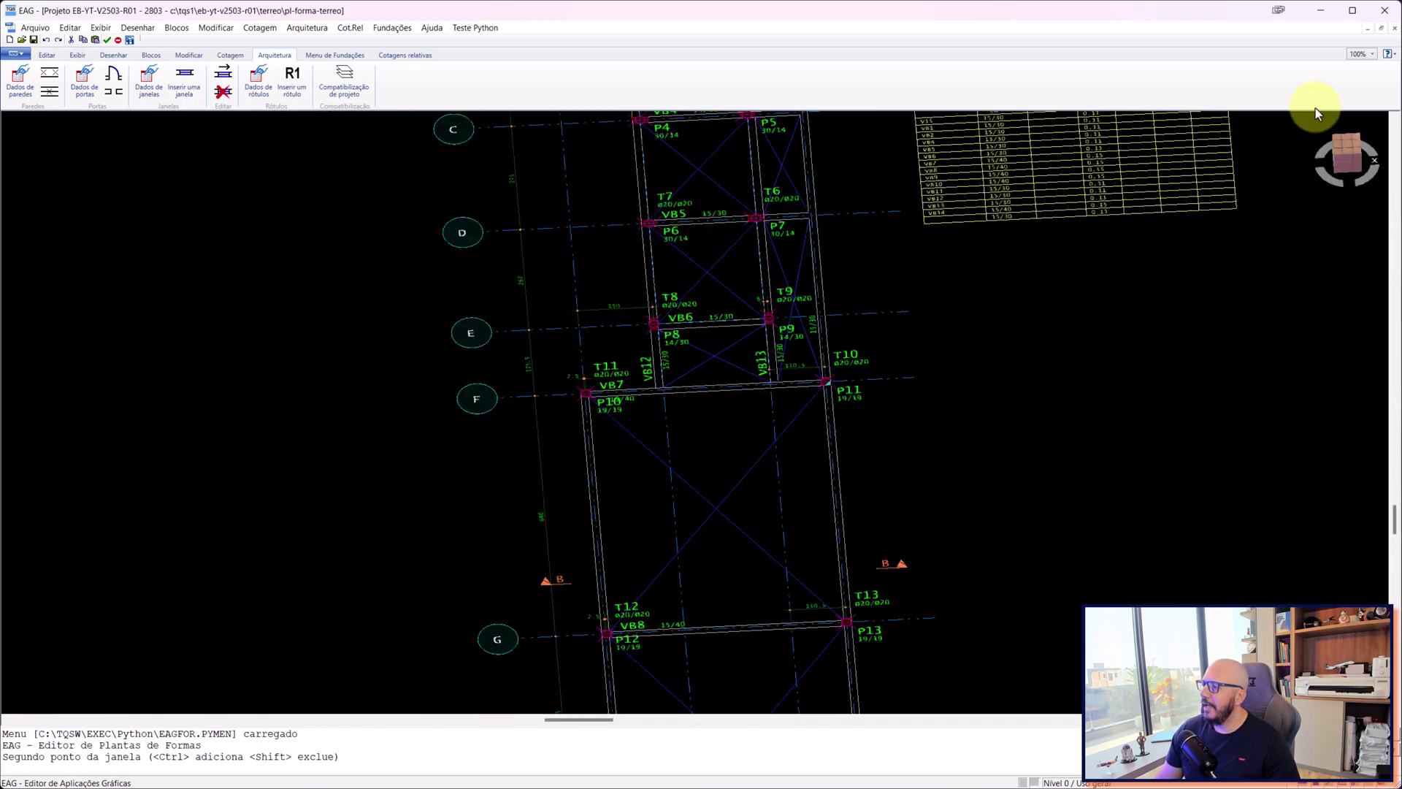
left_click(1322, 147)
scroll(682, 278, "up", 3)
scroll(829, 178, "up", 5)
scroll(829, 178, "down", 5)
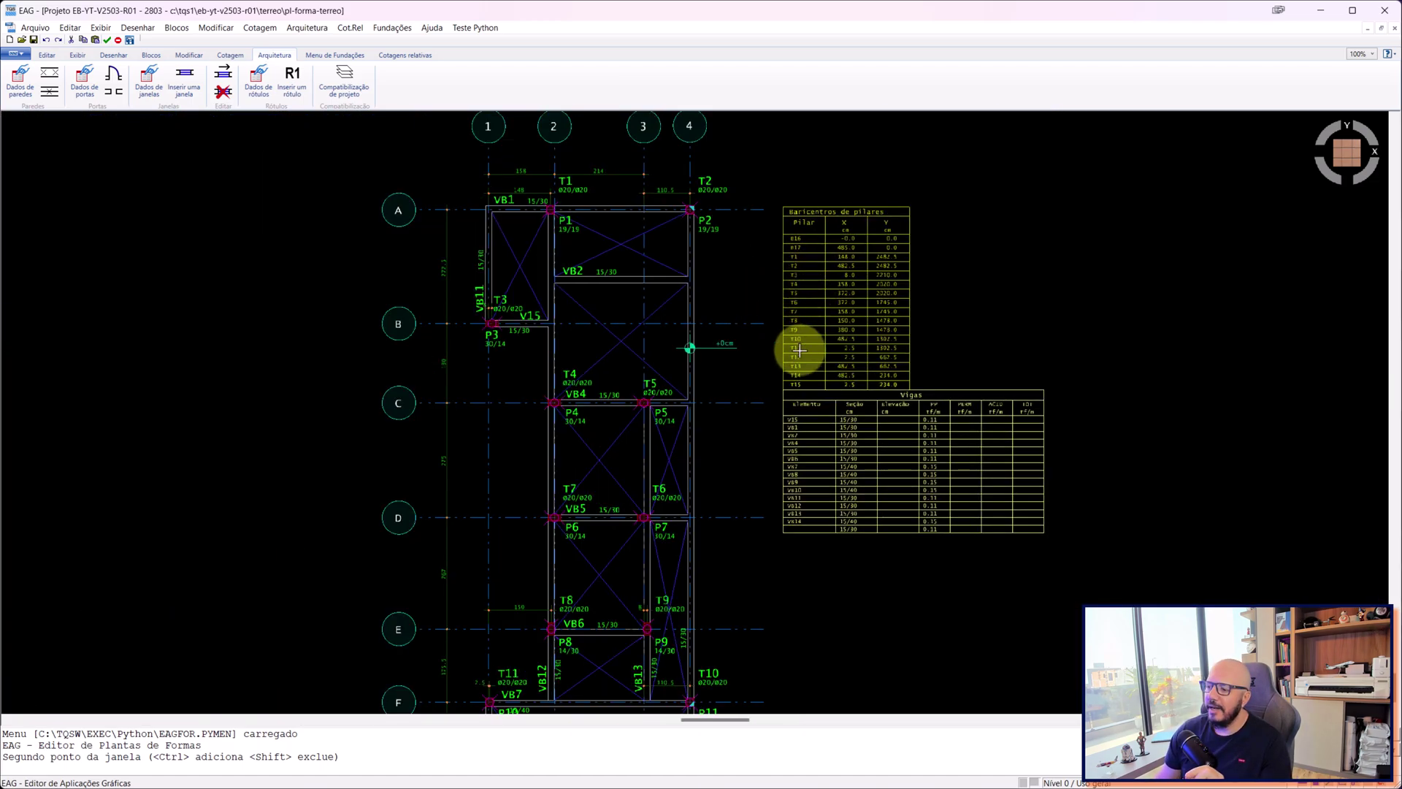
scroll(804, 351, "up", 2)
scroll(876, 366, "up", 3)
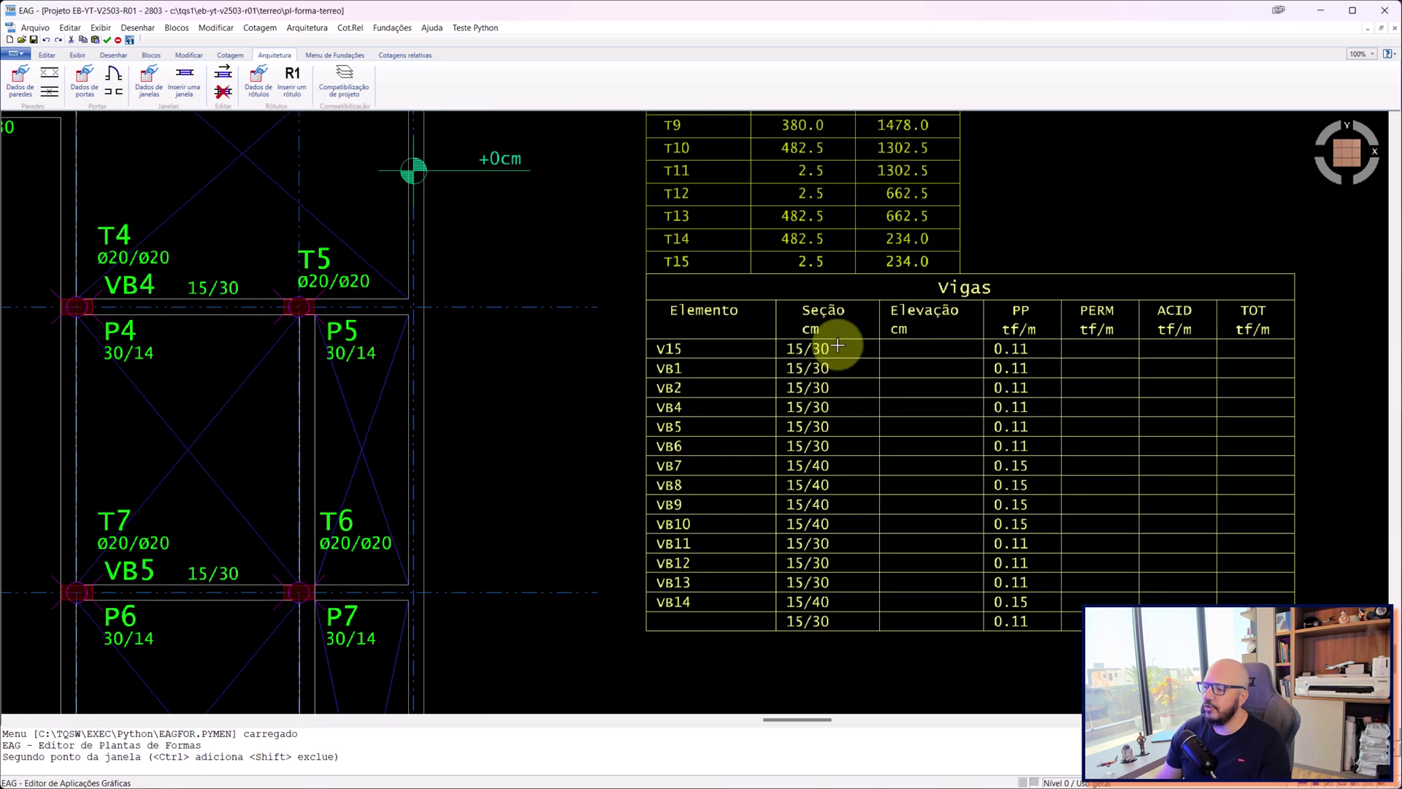
scroll(861, 409, "down", 6)
scroll(716, 338, "up", 3)
scroll(748, 282, "up", 2)
scroll(748, 275, "down", 5)
scroll(798, 474, "up", 2)
scroll(629, 410, "up", 3)
scroll(682, 410, "down", 1)
scroll(598, 310, "up", 1)
scroll(521, 349, "up", 3)
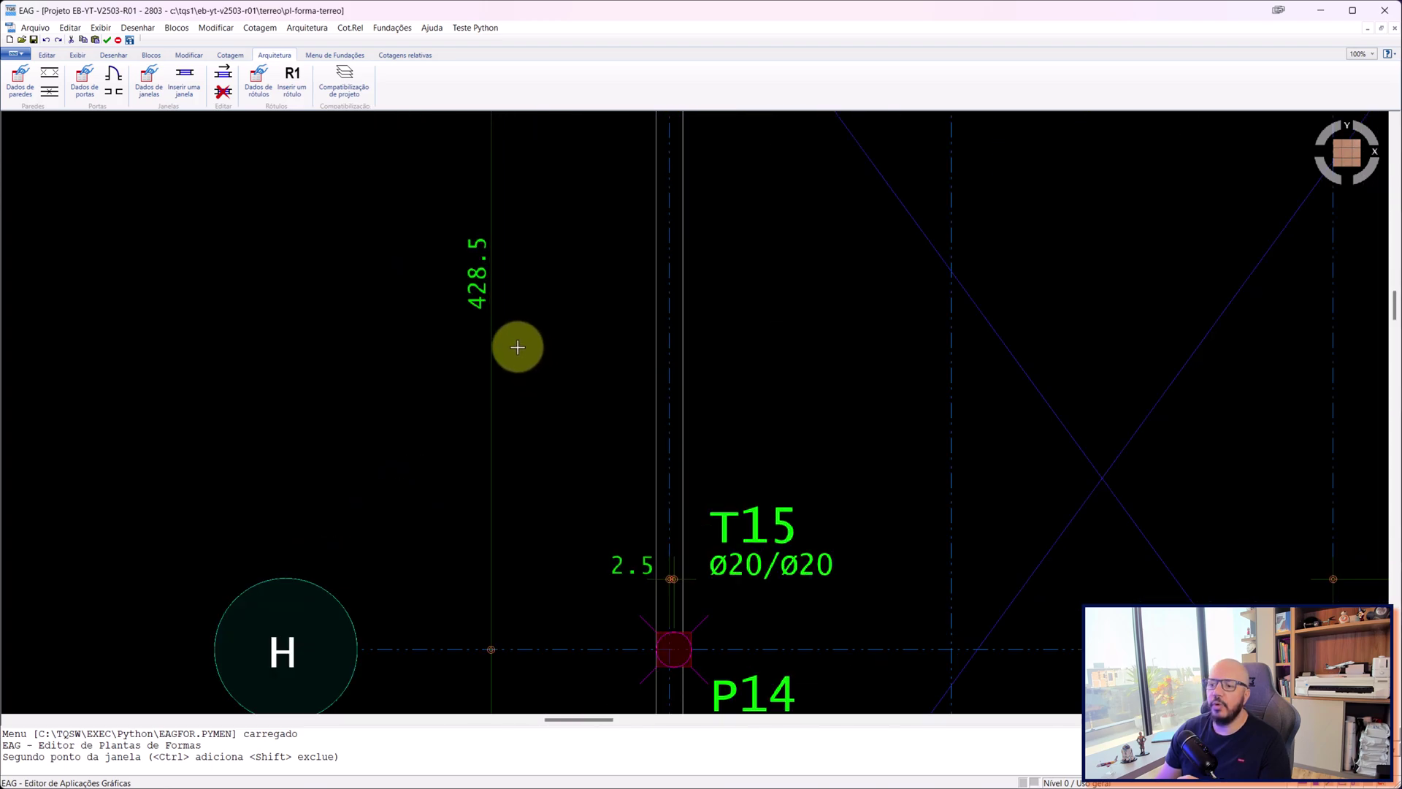
scroll(514, 340, "down", 5)
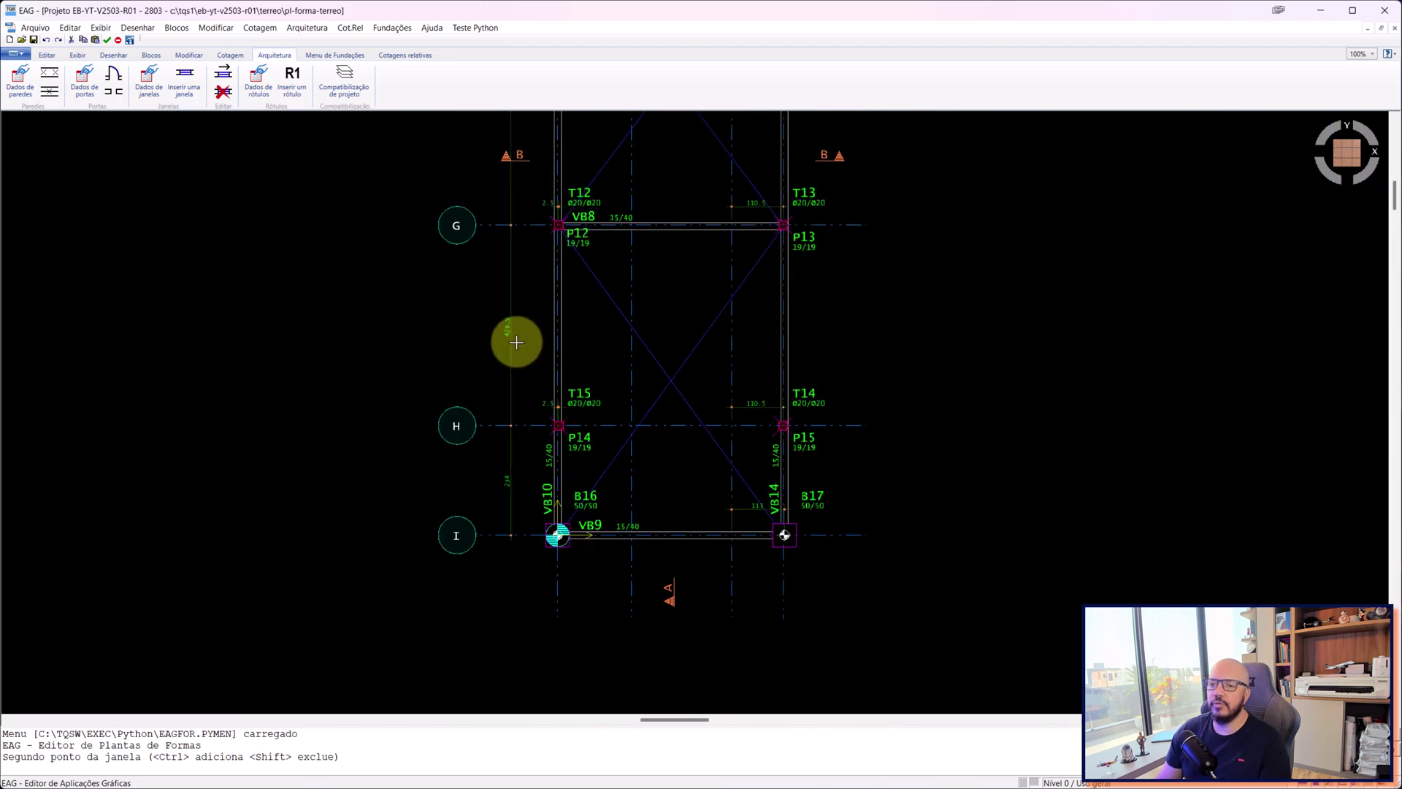
left_click(227, 57)
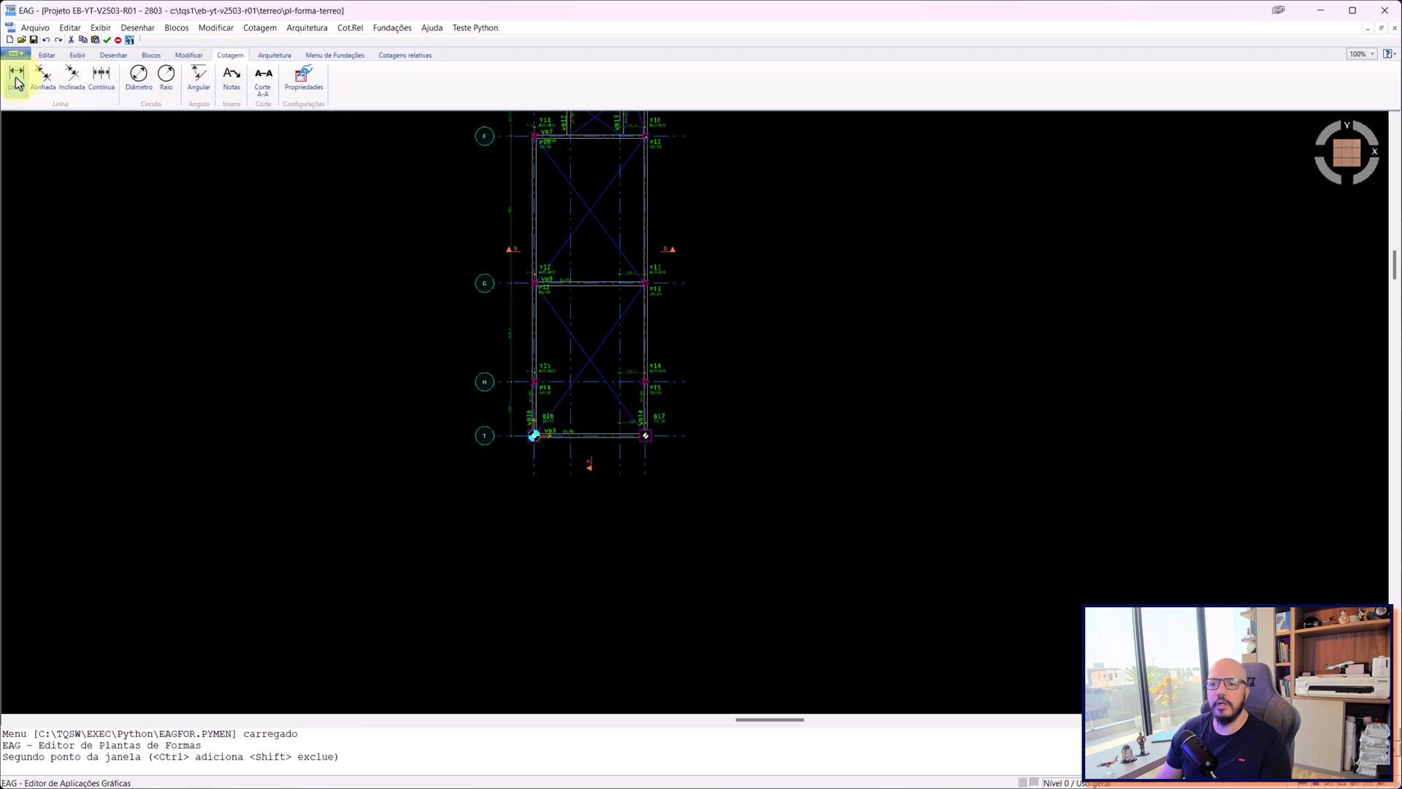
middle_click_drag(532, 176, 527, 259)
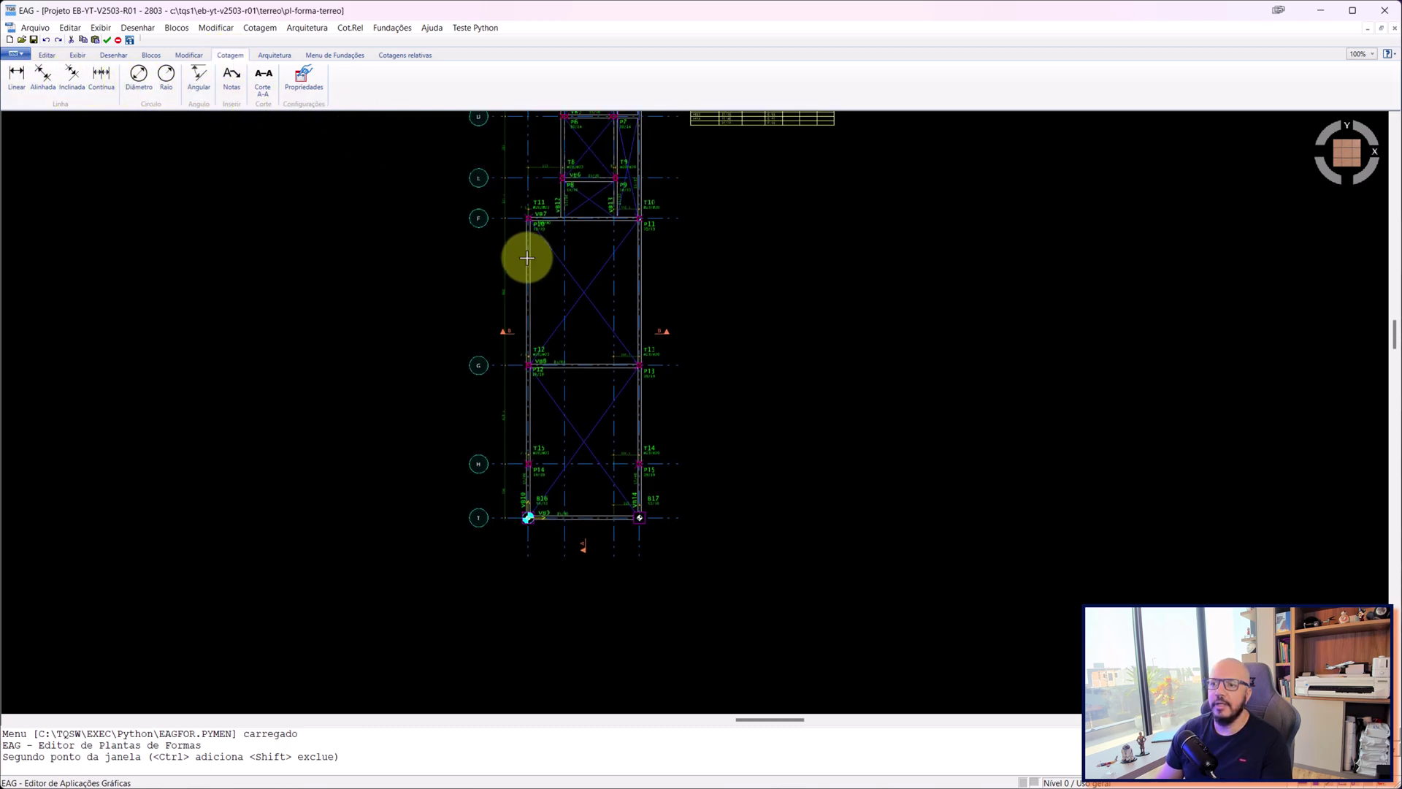
left_click(187, 58)
left_click(149, 58)
left_click(108, 58)
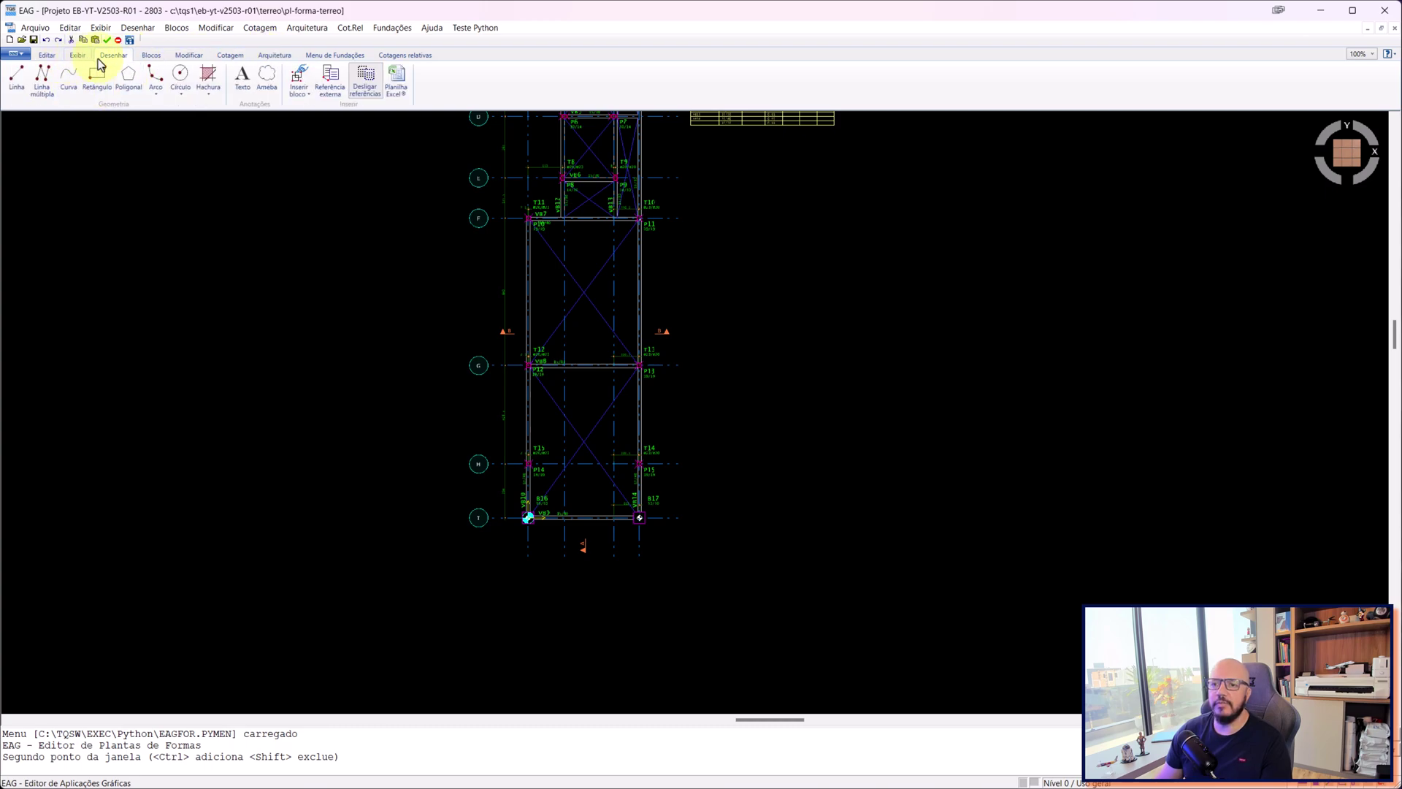
- Mark the formwork plan file as verified for the executive project and save it
middle_click_drag(535, 203, 671, 441)
scroll(698, 387, "up", 5)
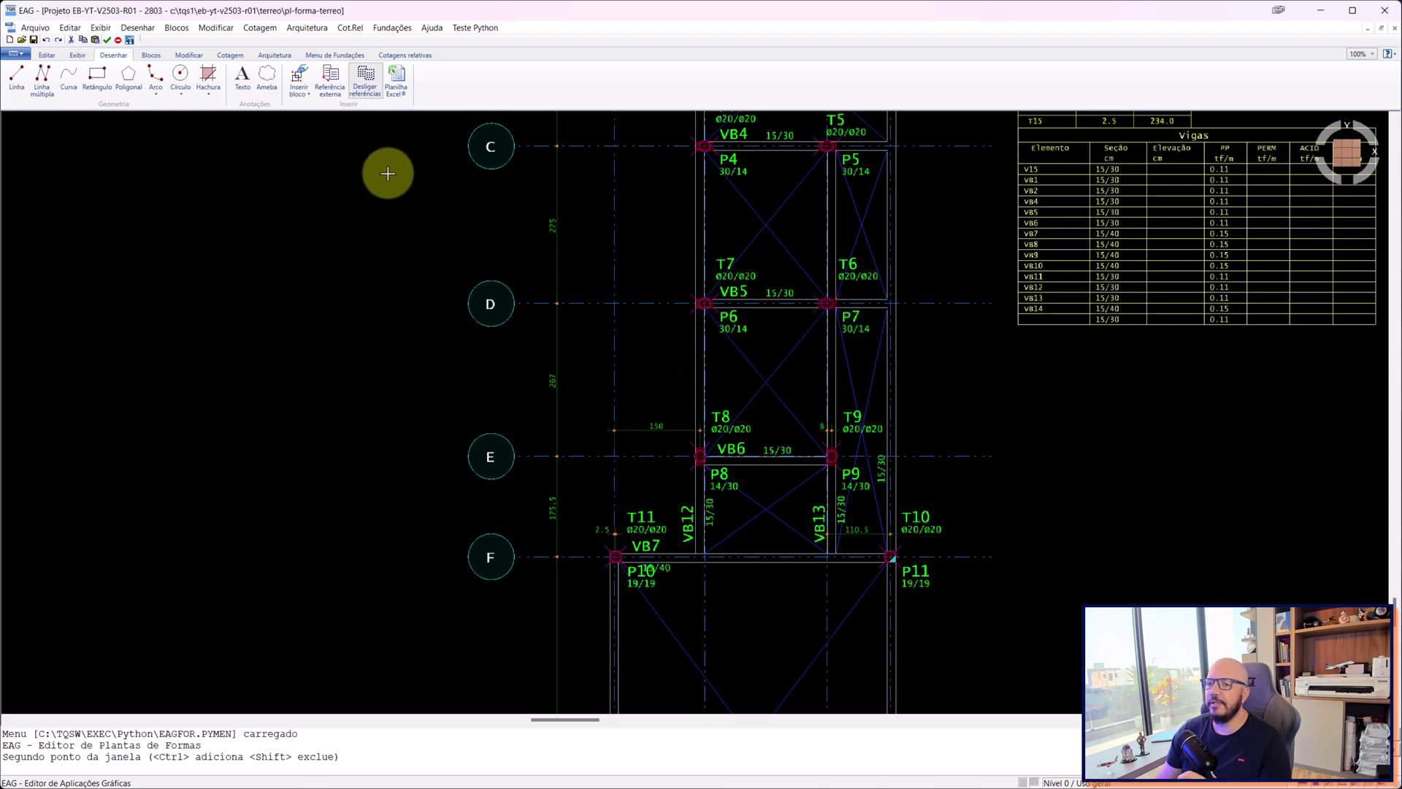
left_click(108, 41)
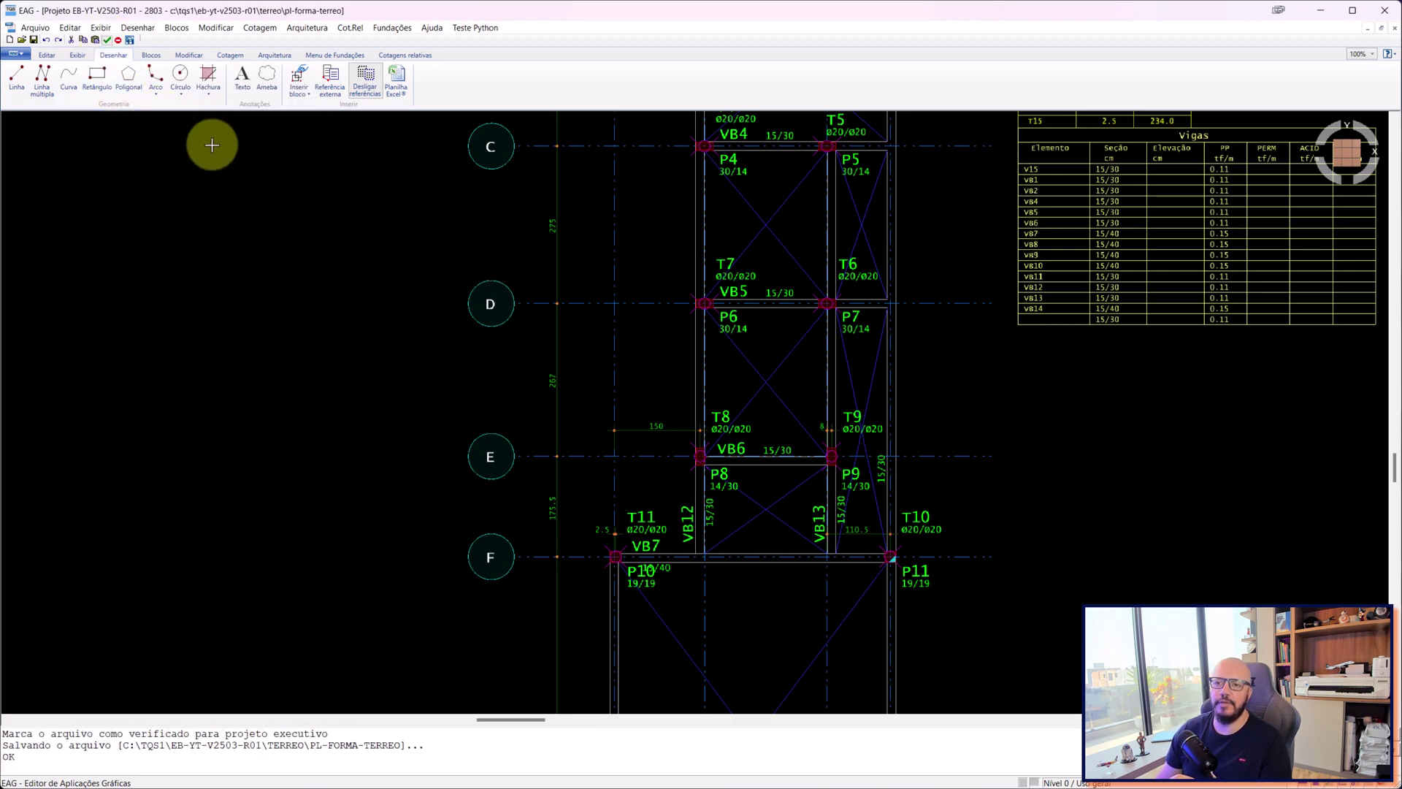
- Check the plan around axes G to I in print visualization mode, and return to the normal display
scroll(685, 225, "down", 5)
scroll(776, 161, "up", 3)
scroll(679, 145, "up", 2)
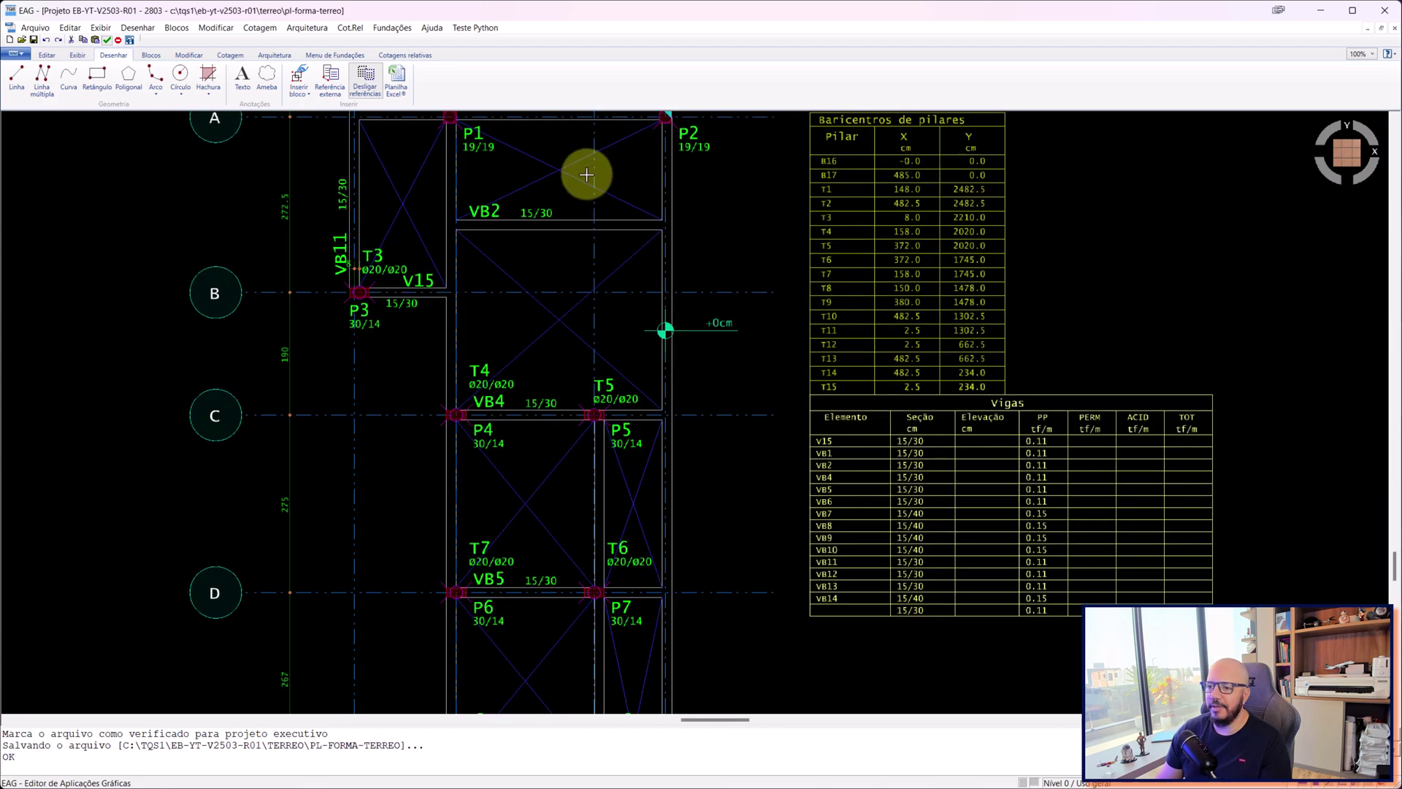
left_click(34, 29)
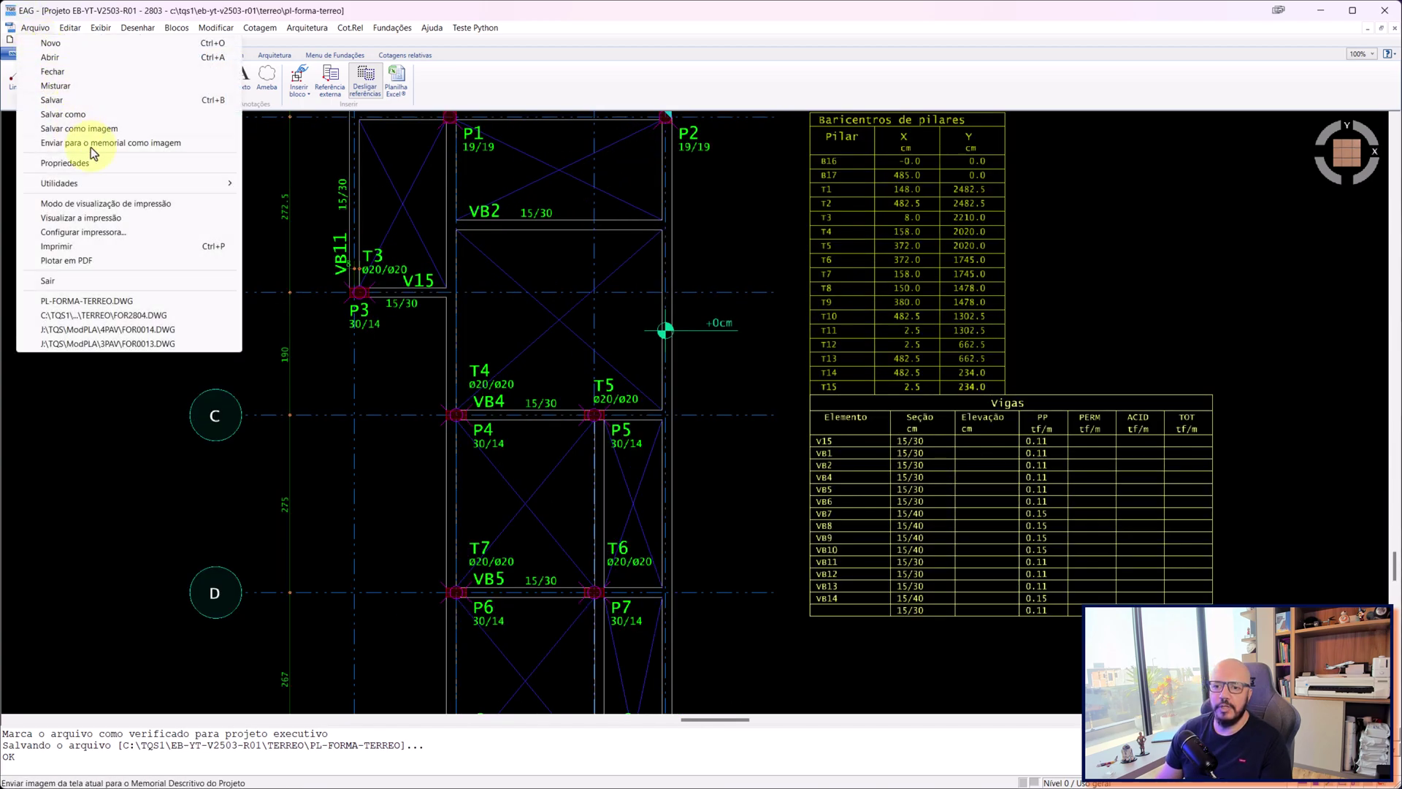
left_click(124, 207)
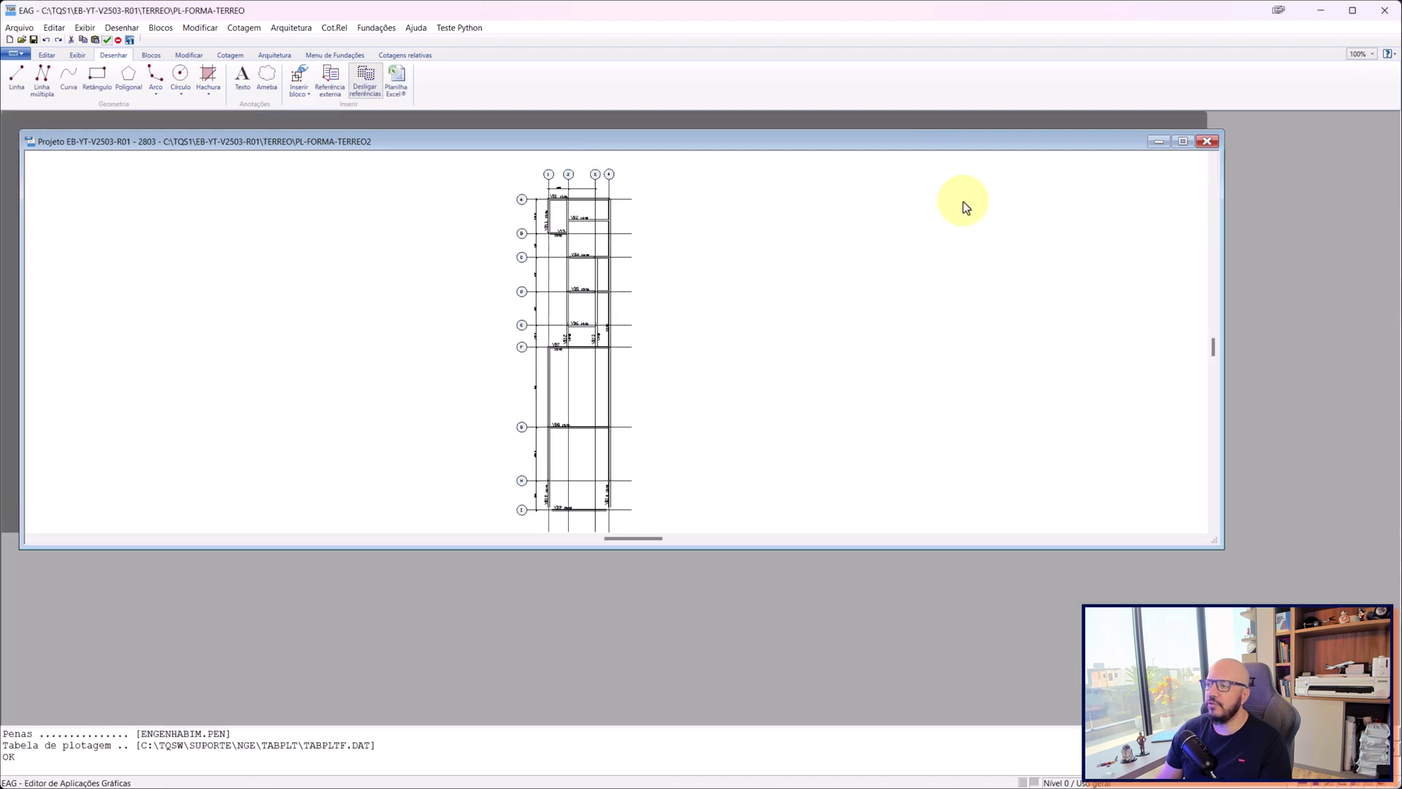
left_click(1176, 142)
scroll(535, 457, "up", 5)
scroll(555, 488, "up", 4)
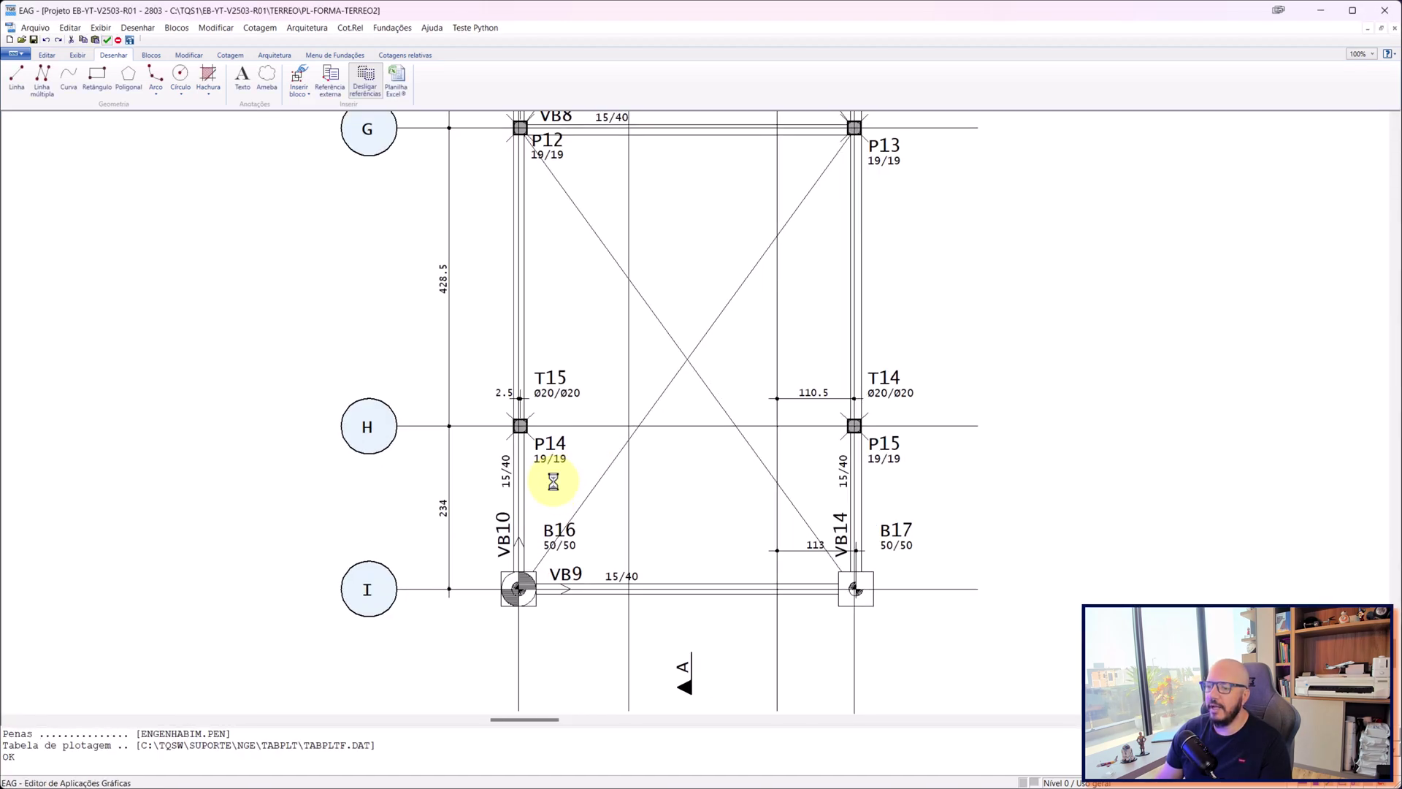
scroll(555, 488, "up", 1)
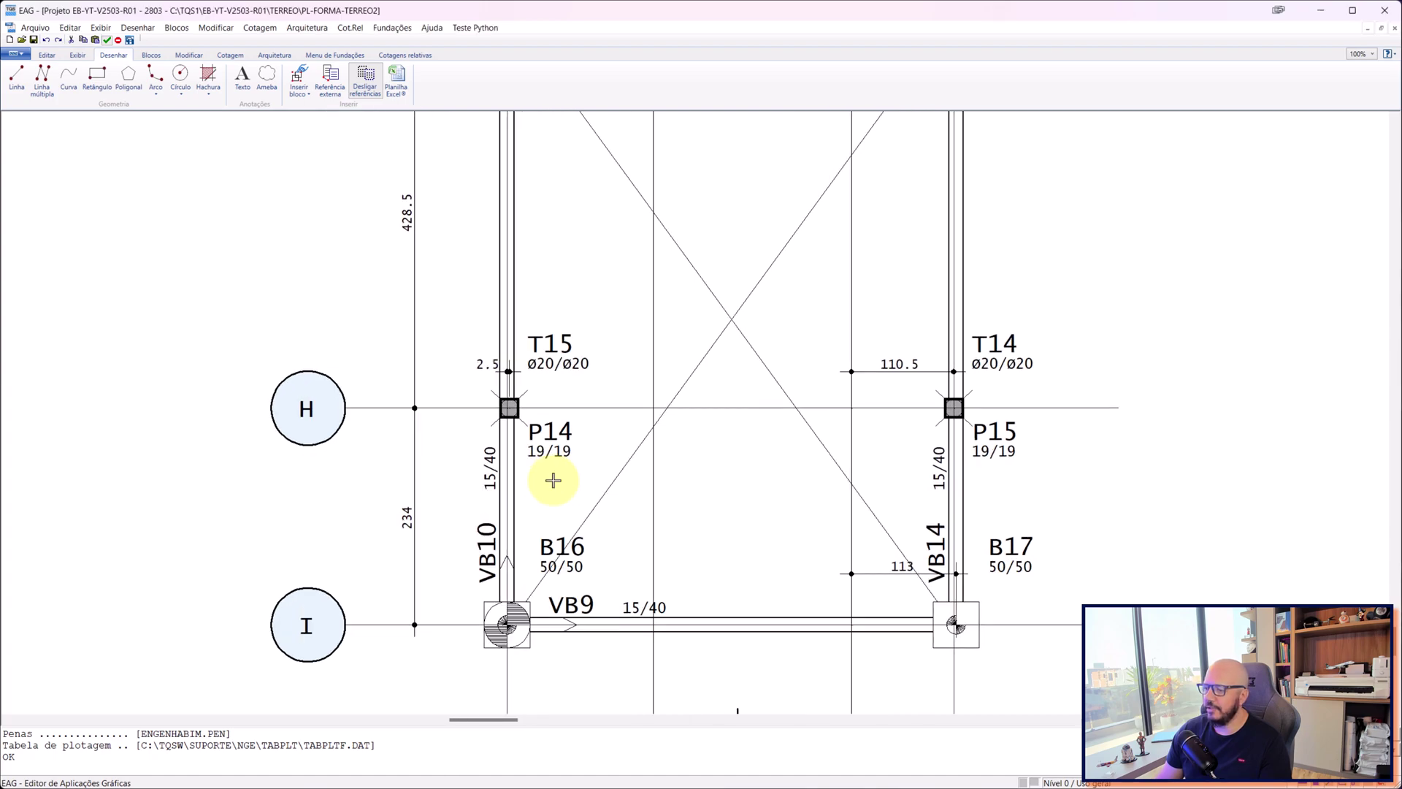
scroll(553, 480, "down", 3)
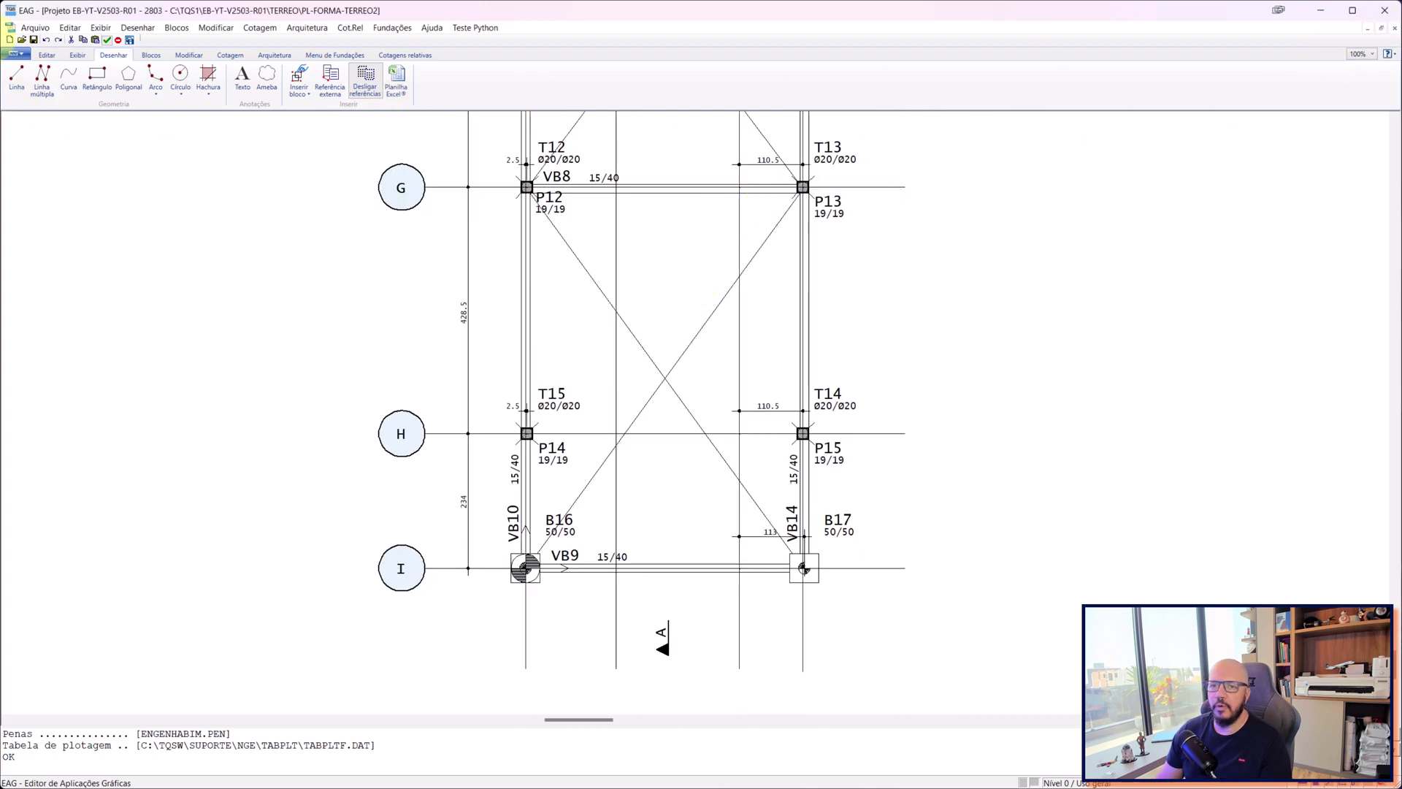
left_click(38, 29)
left_click(85, 204)
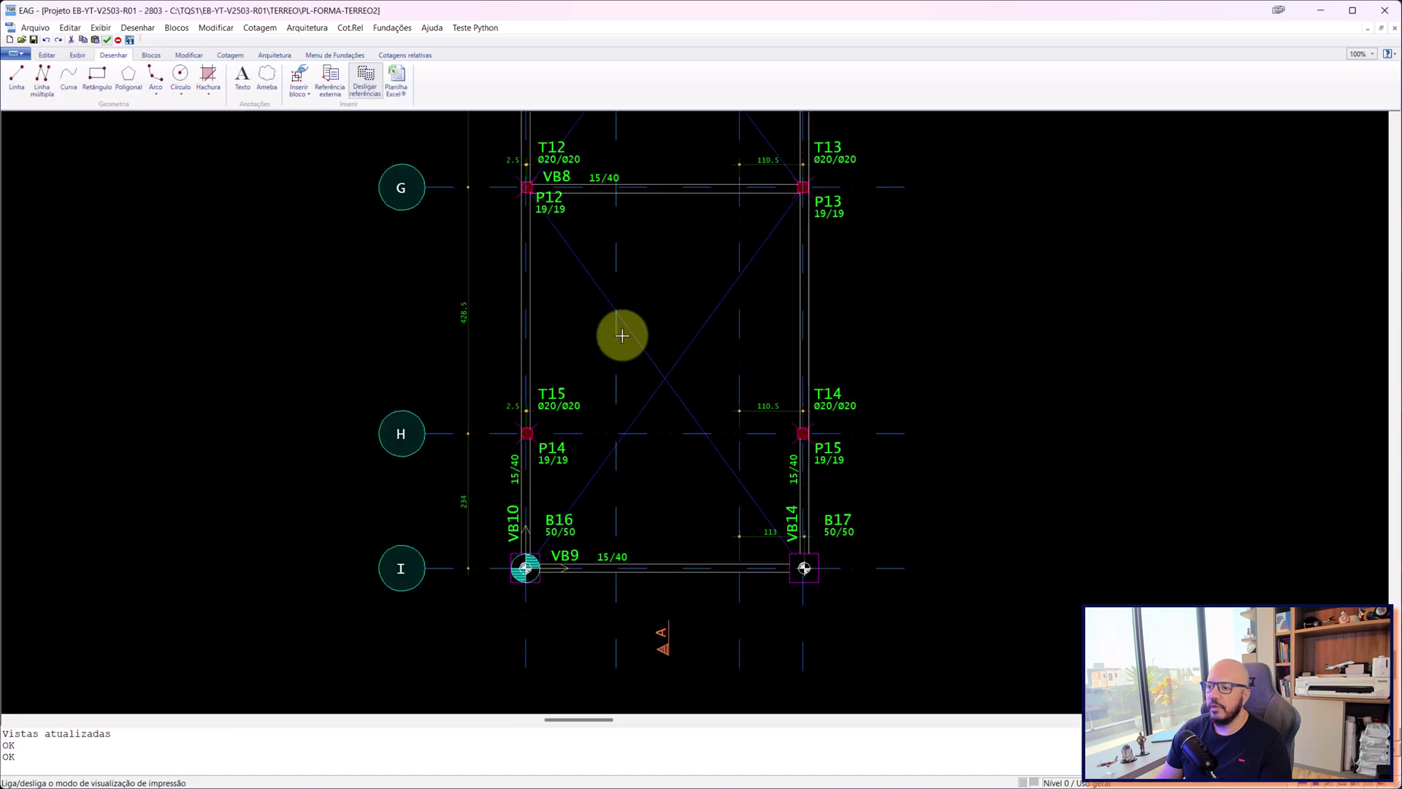
- Delete the diagonal cross lines in the two large bays between axes F and G and between axes G and I
left_click(641, 387)
key("Delete")
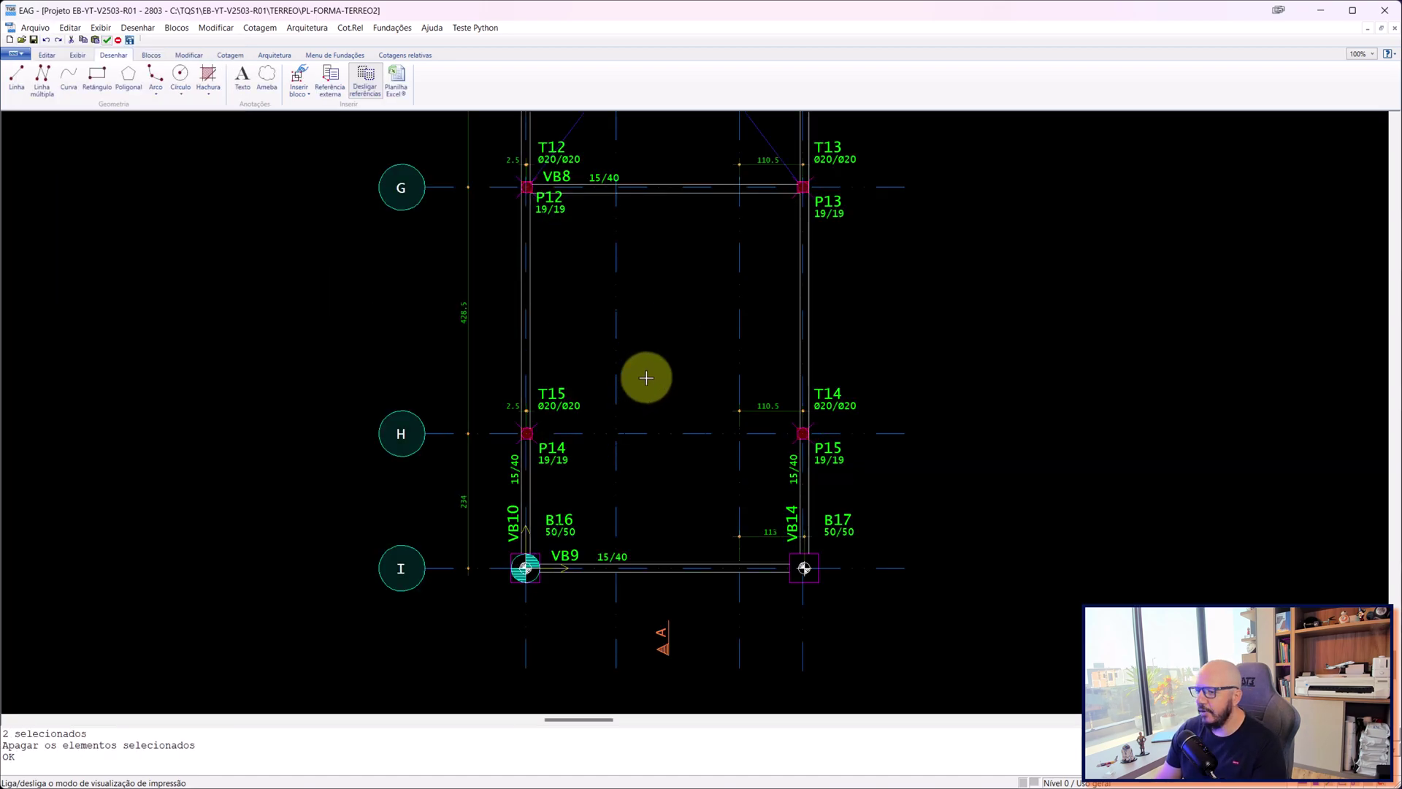
scroll(659, 342, "down", 2)
middle_click_drag(659, 343, 651, 558)
left_click(658, 338)
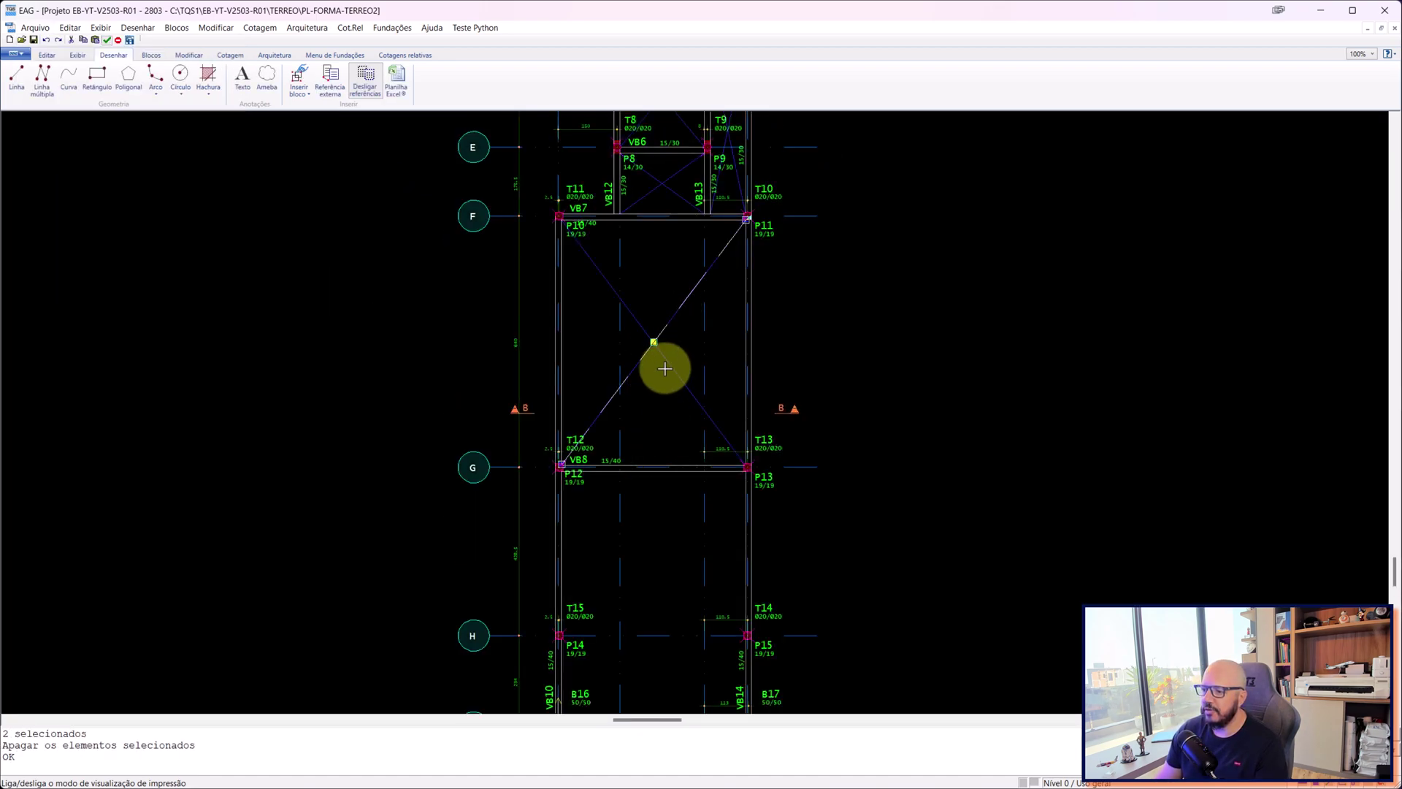
left_click(654, 342)
key("Escape")
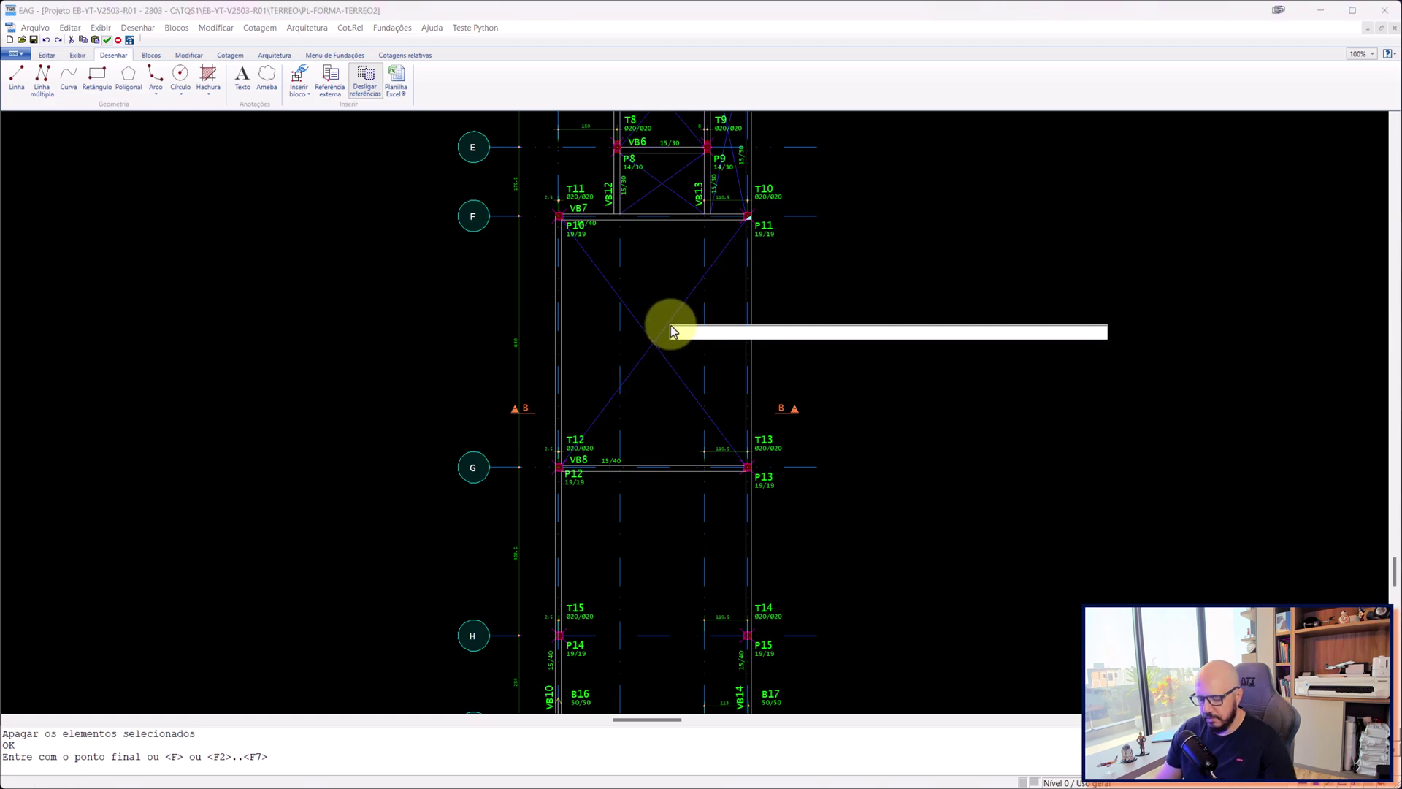
key("Delete")
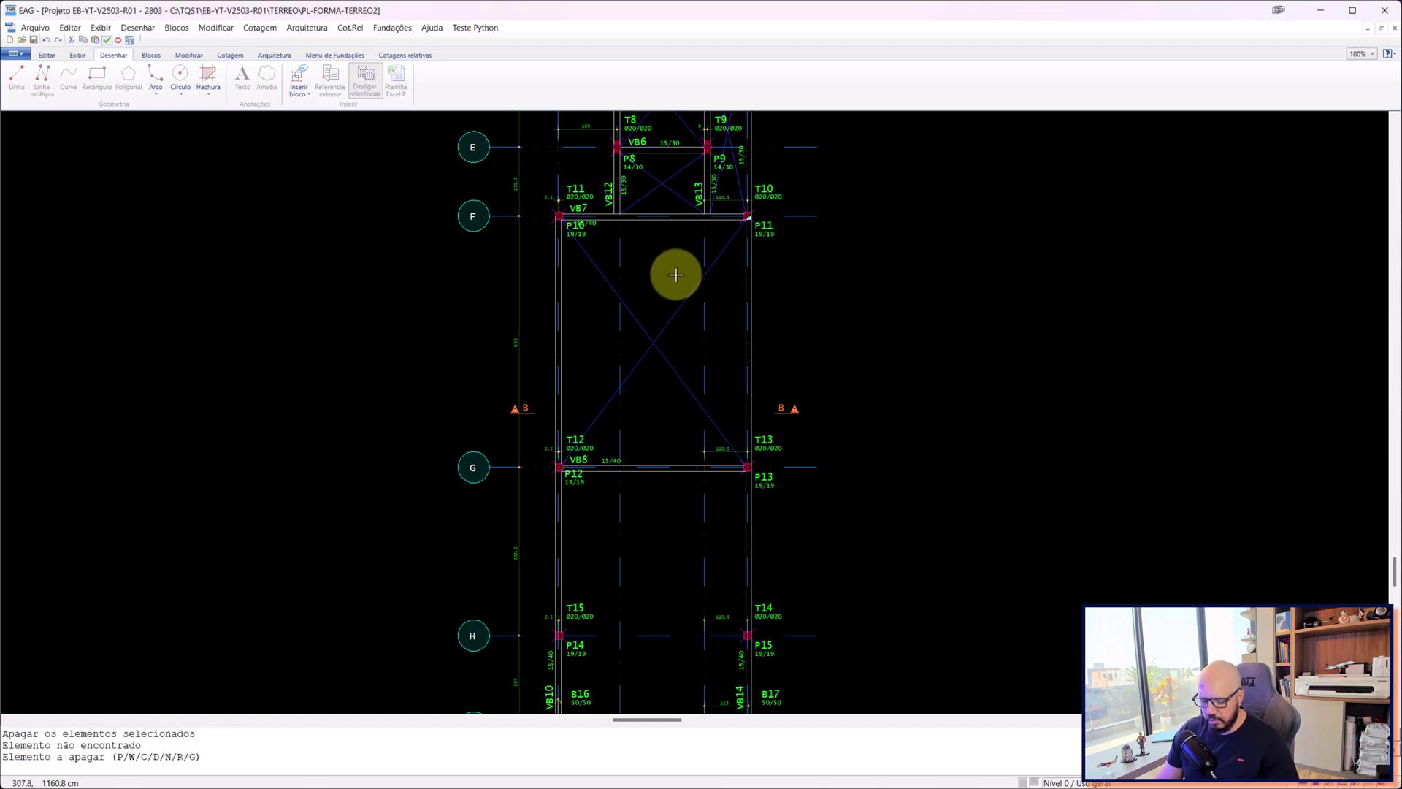
left_click(676, 275)
left_click(645, 392)
- Delete the diagonal cross lines in the bays between axes D and F, around beams VB5, VB6 and VB7
scroll(635, 336, "down", 3)
middle_click_drag(626, 332, 618, 534)
scroll(635, 442, "up", 7)
left_click(663, 410)
left_click(641, 444)
key("Delete")
scroll(662, 350, "down", 2)
middle_click_drag(663, 346, 648, 518)
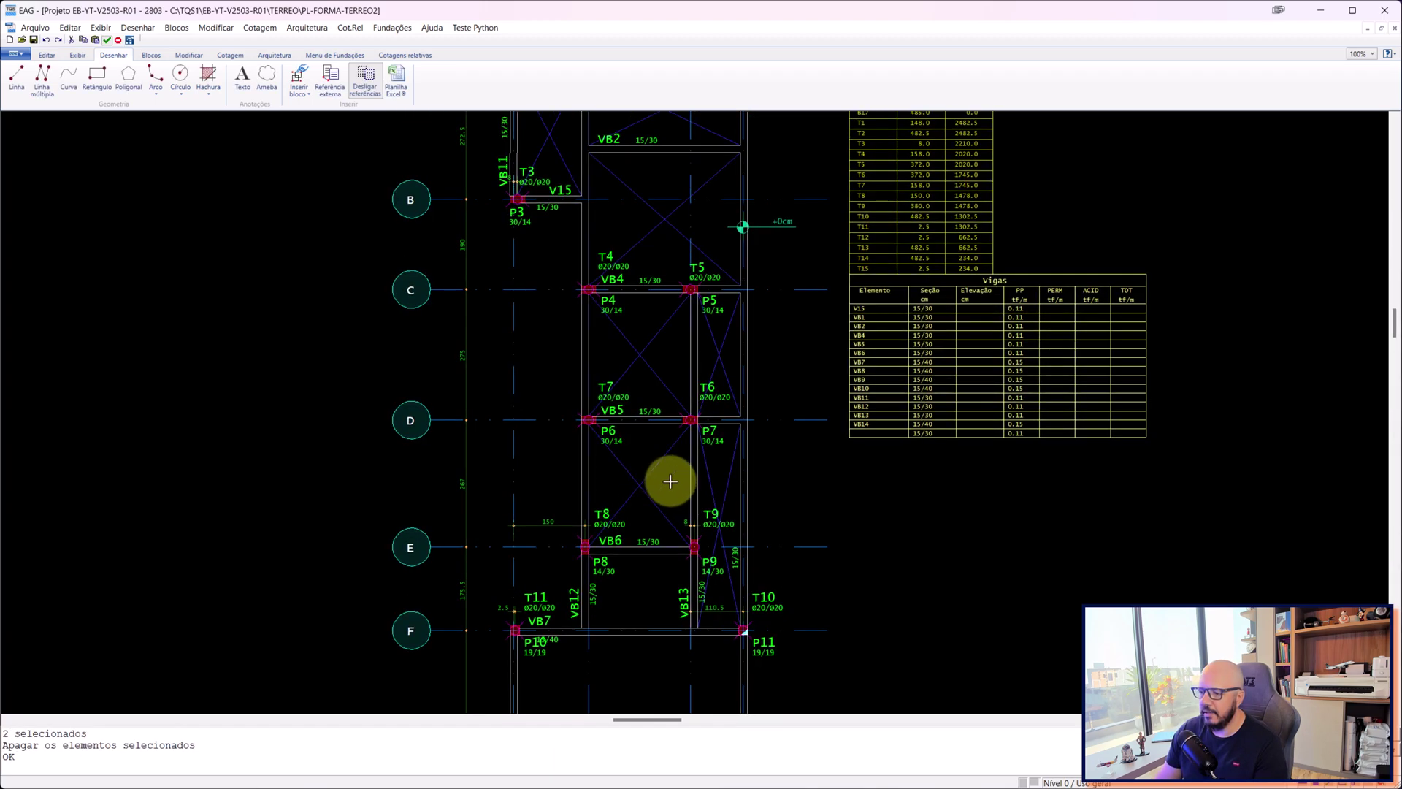
scroll(706, 499, "up", 4)
left_click(718, 490)
left_click(653, 502)
key("Delete")
scroll(641, 432, "down", 3)
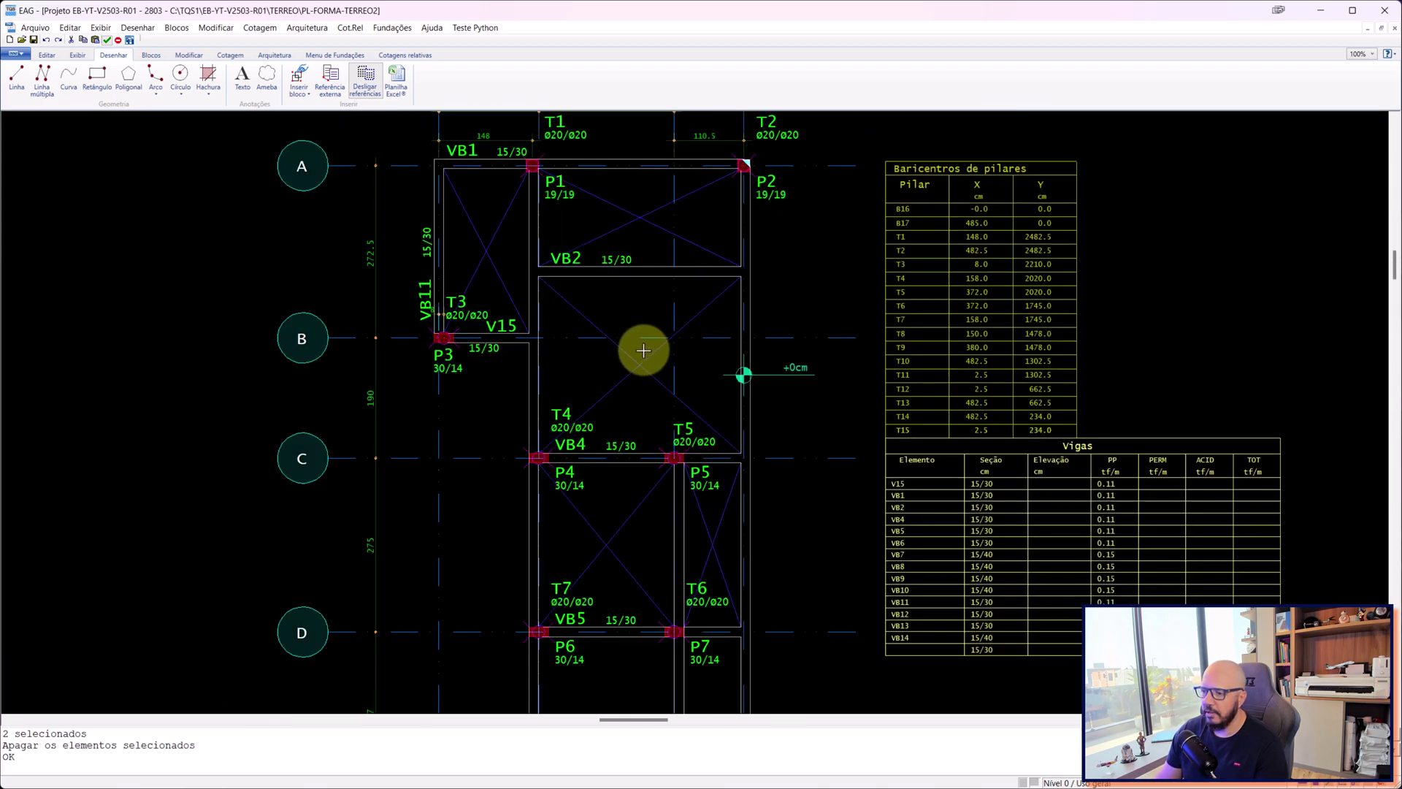
- Delete the diagonal cross lines between beams VB2 and VB4 and in both bays between axes C and D
key("Delete")
left_click(654, 356)
left_click(631, 381)
key("Delete")
left_click(612, 515)
left_click(590, 558)
key("Delete")
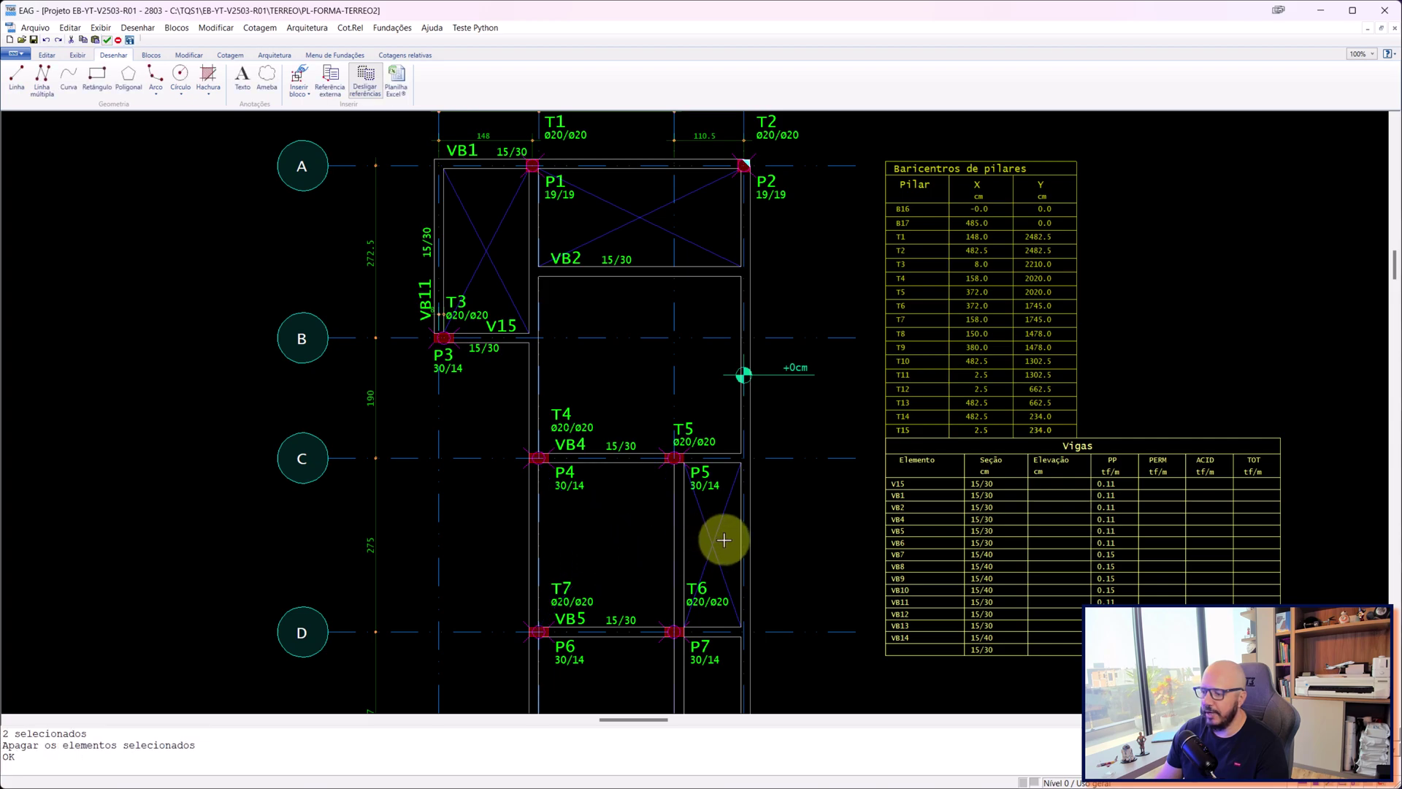
key("Delete")
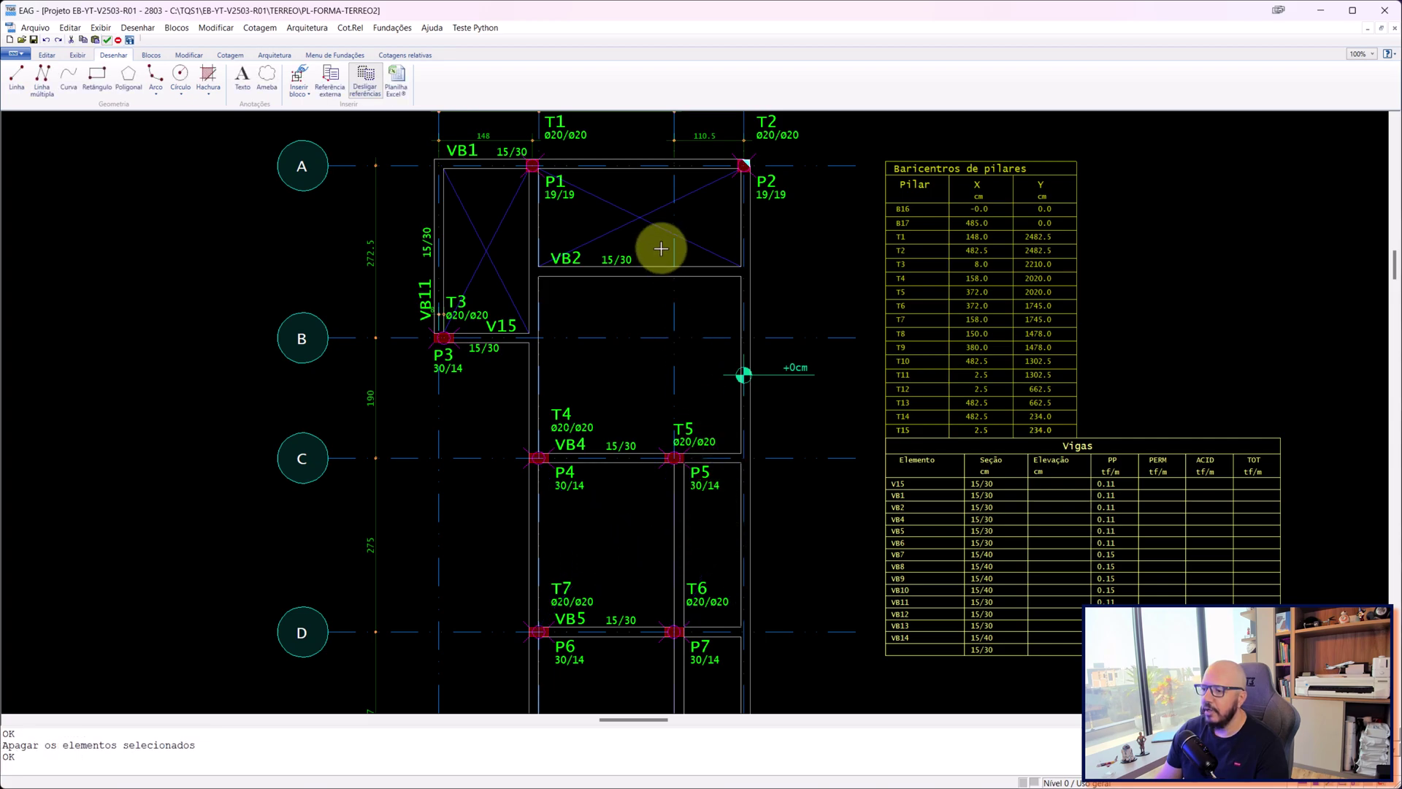
- Delete the diagonal cross lines in the bay between beams VB1 and VB2 and in the bay beside VB11
left_click(647, 201)
left_click(526, 223)
key("Delete")
left_click(501, 247)
left_click(471, 251)
key("Delete")
- Look over the cleaned plan, save the drawing and close the graphic editor
scroll(610, 255, "down", 3)
middle_click_drag(600, 404, 621, 247)
scroll(620, 257, "down", 2)
middle_click_drag(636, 422, 646, 269)
scroll(645, 268, "down", 1)
scroll(641, 509, "down", 4)
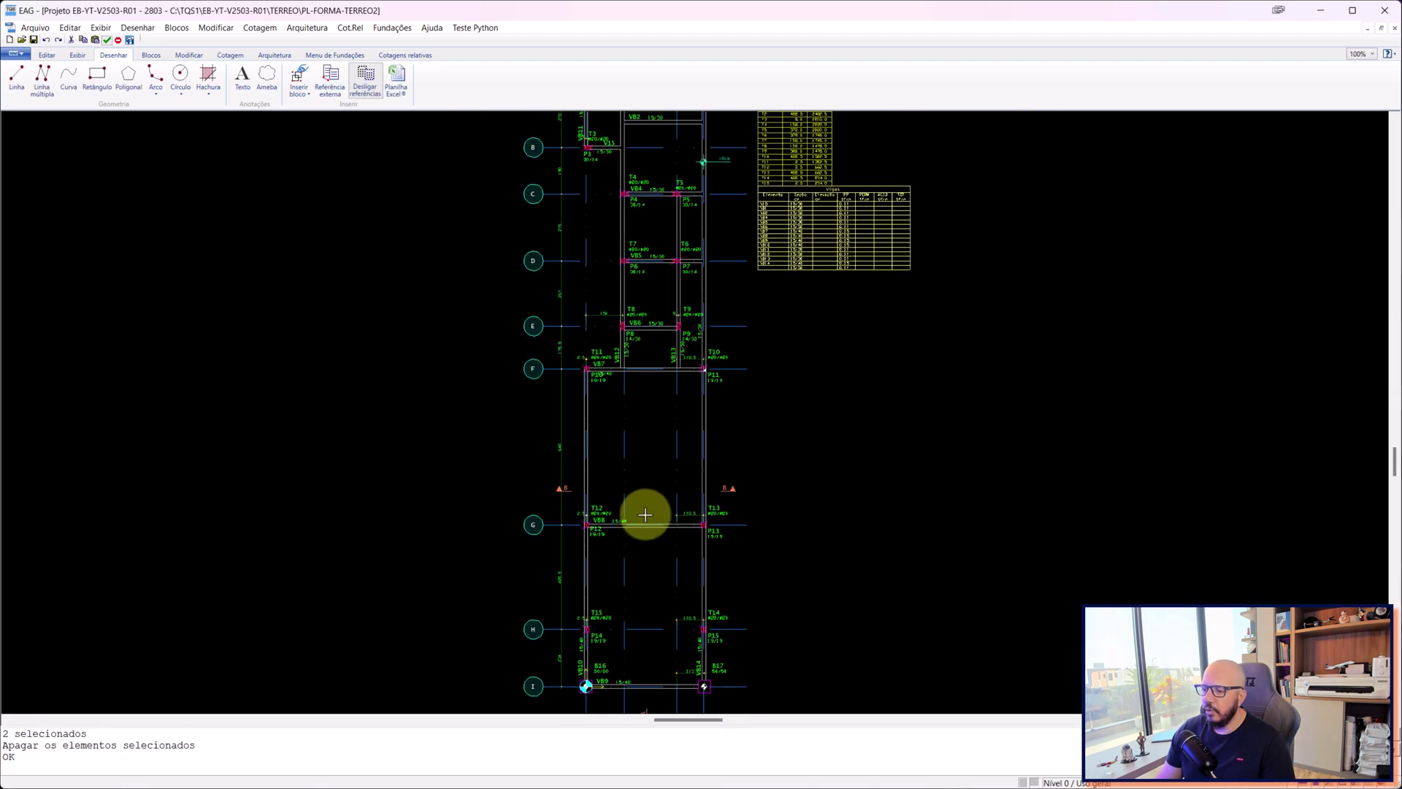
scroll(642, 509, "up", 3)
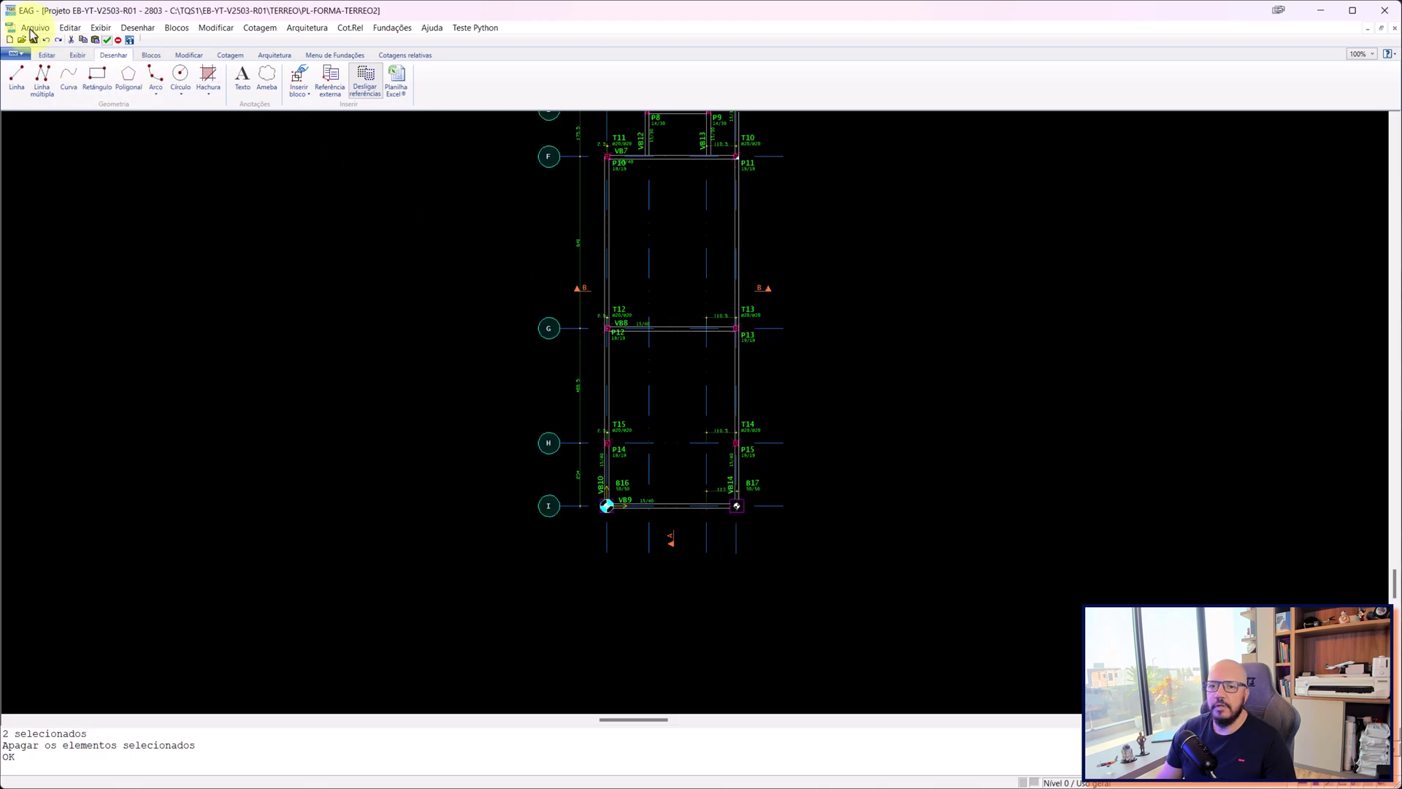
left_click(1384, 10)
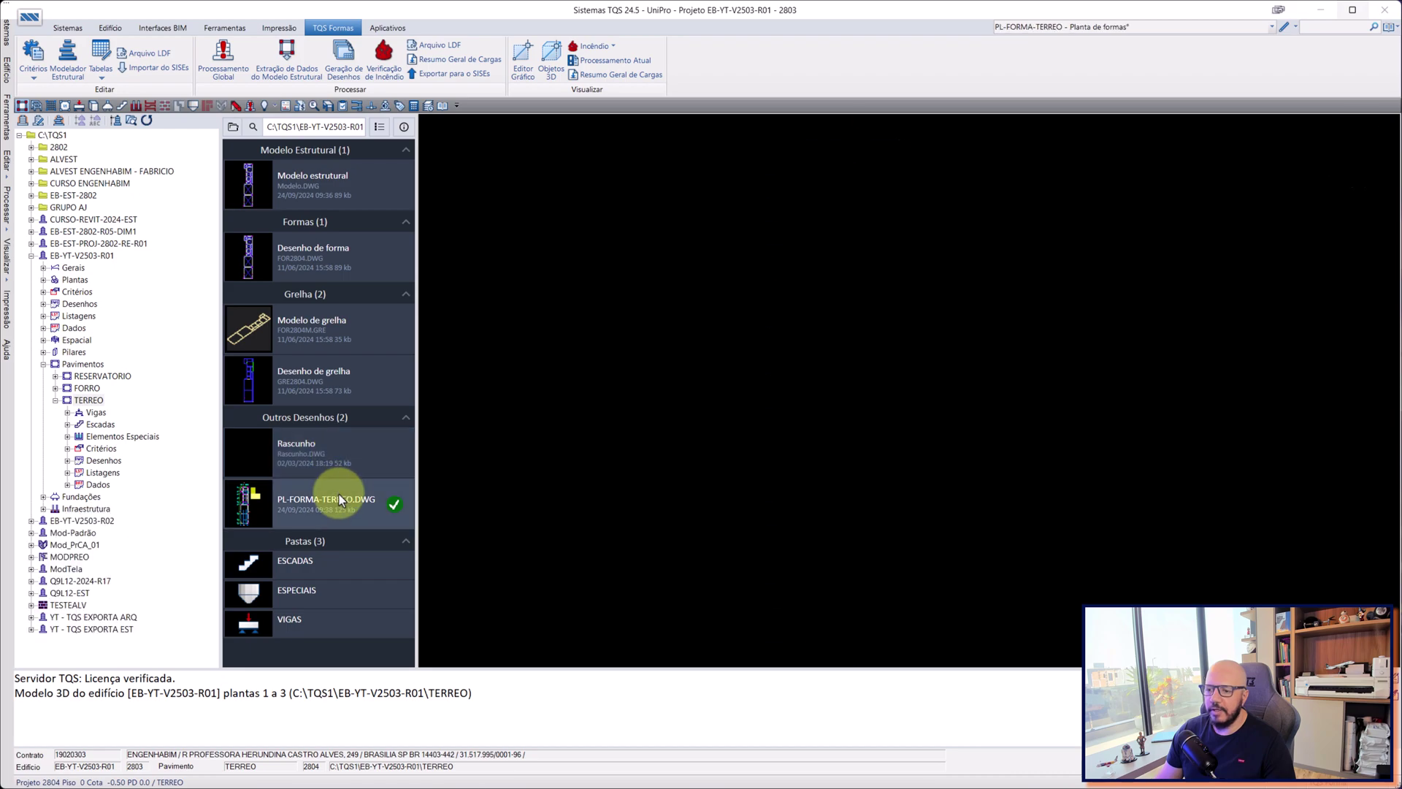
- Inspect the saved PL-FORMA-TERREO plan around axes G and H in the TQS manager preview
scroll(863, 522, "up", 5)
scroll(862, 521, "up", 3)
middle_click_drag(863, 522, 882, 379)
scroll(882, 379, "down", 4)
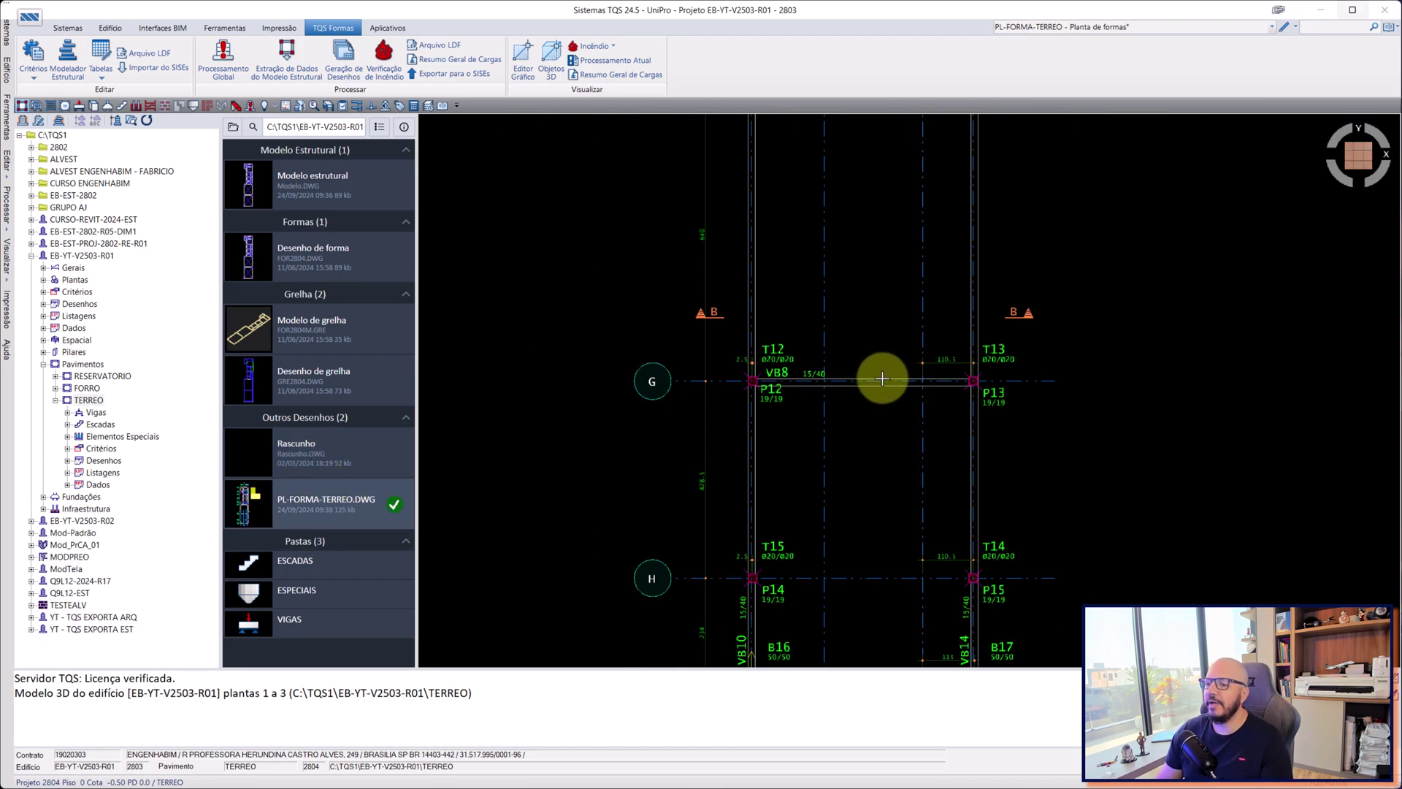